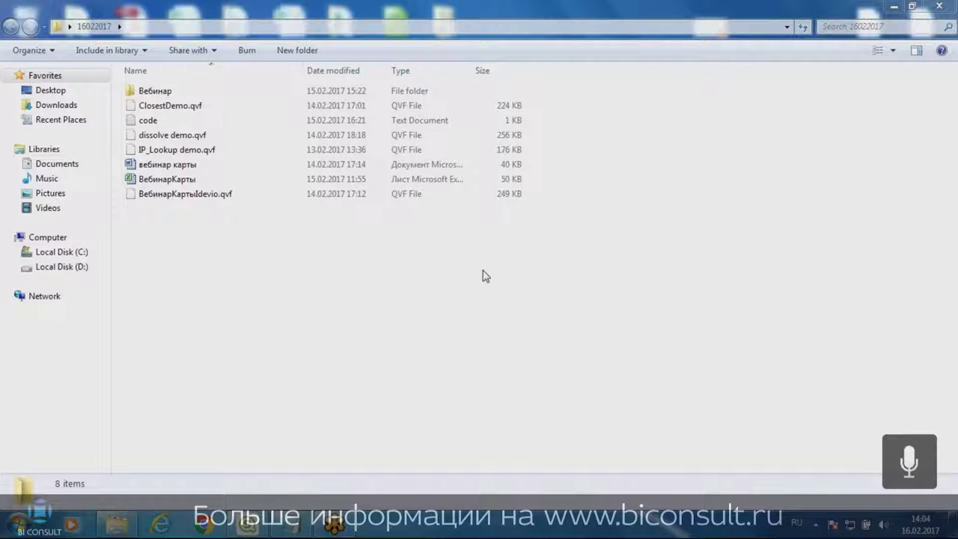
- Open the ВебинарКарты Excel workbook and dismiss the Office activation wizard
double_click(147, 184)
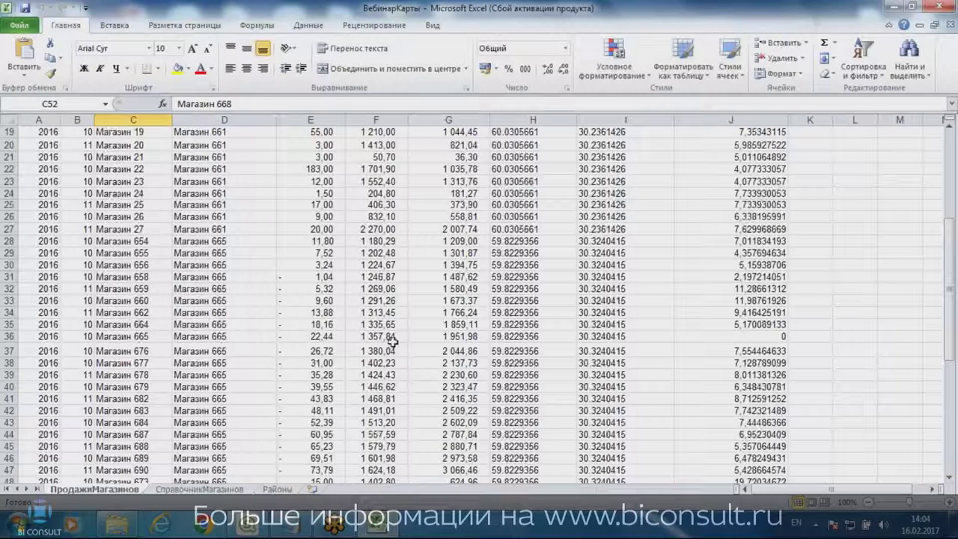
scroll(392, 343, "up", 6)
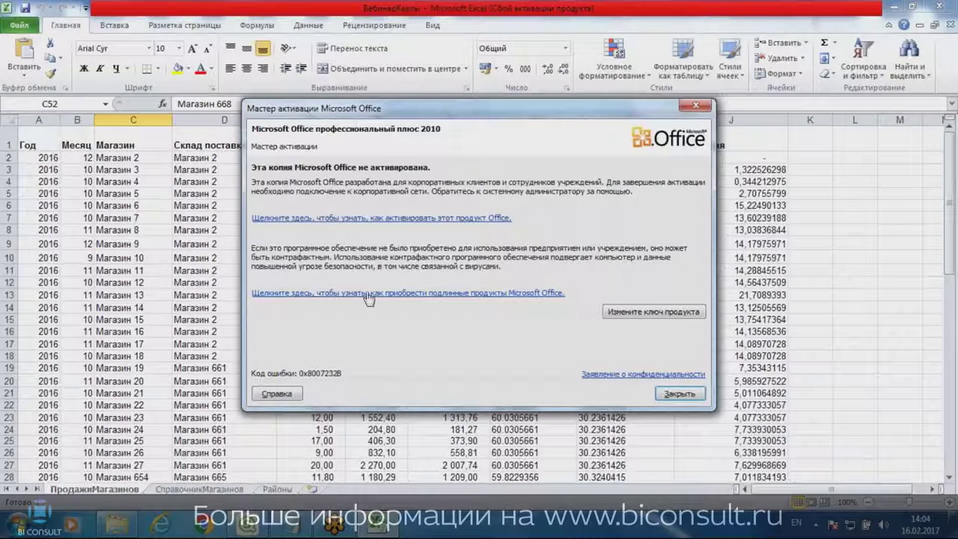
left_click(676, 395)
left_click(493, 266)
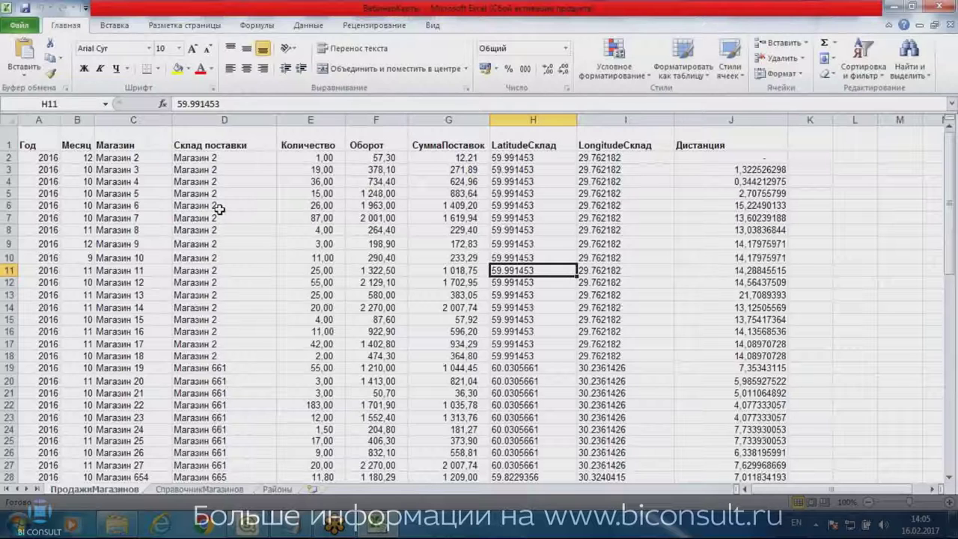
- Examine the Год, Магазин and Склад поставки columns on the ПродажиМагазинов sheet, down through the store rows
left_click(32, 136)
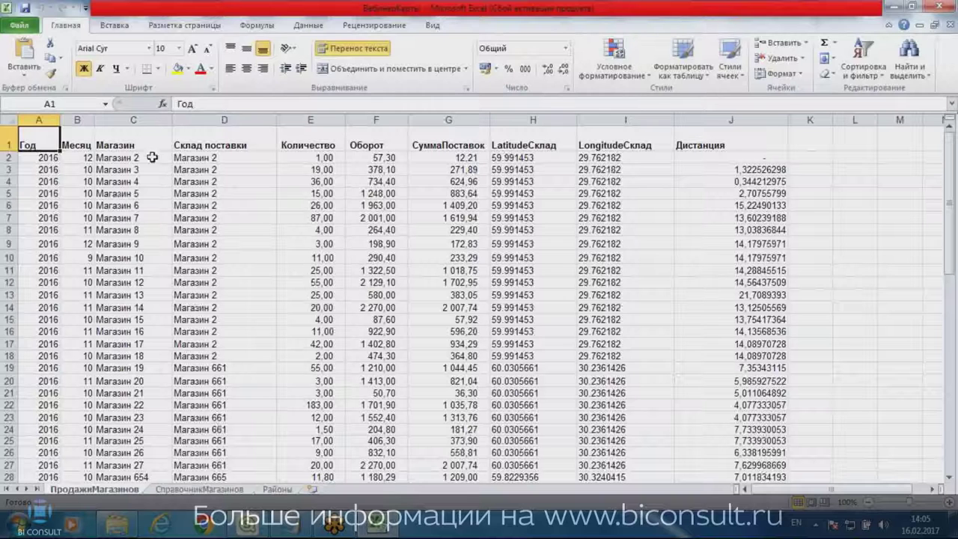
left_click(146, 153)
left_click(43, 133)
left_click(138, 132)
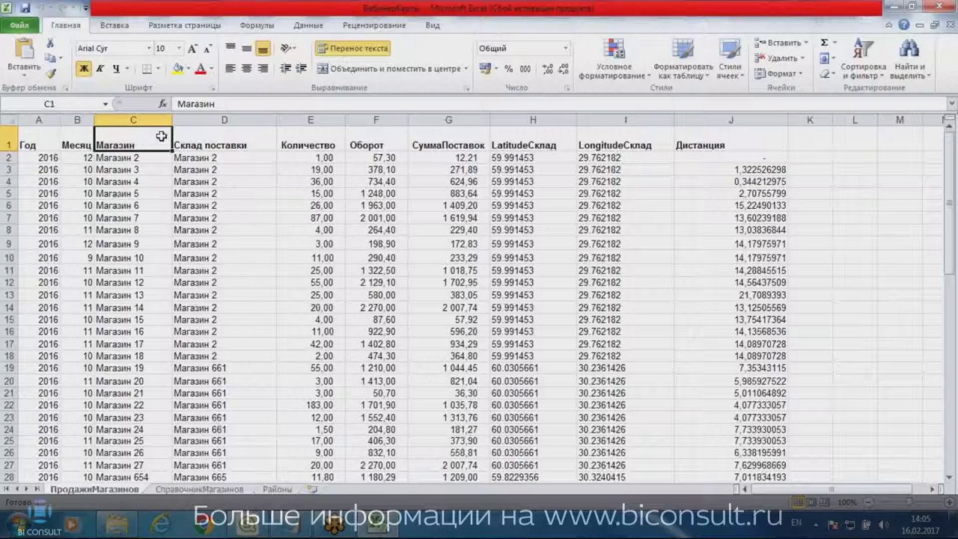
left_click(199, 139)
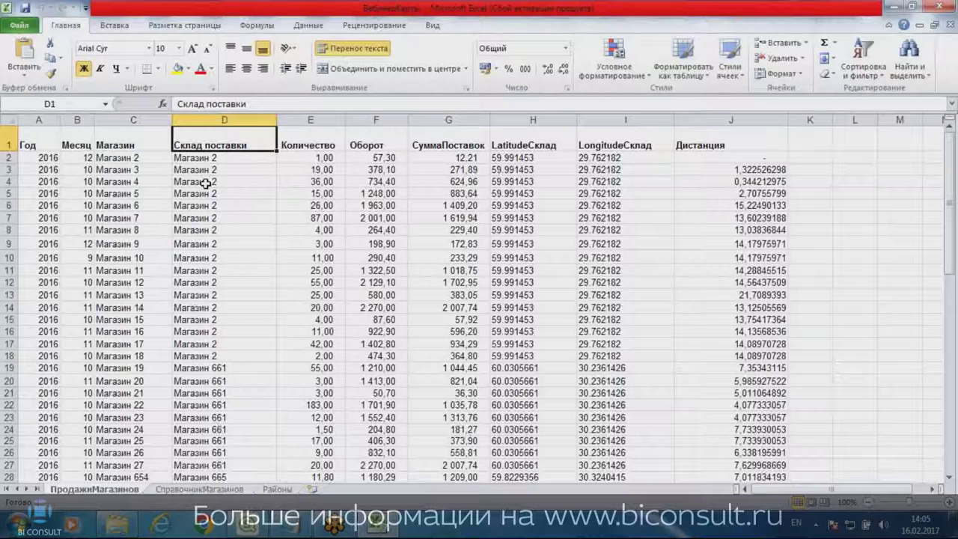
scroll(139, 222, "down", 9)
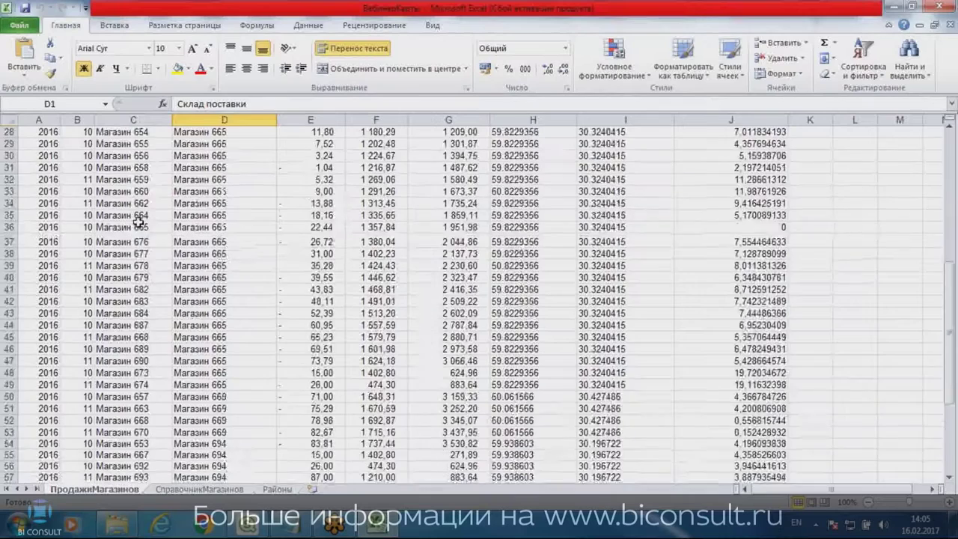
scroll(139, 222, "down", 9)
scroll(212, 254, "up", 10)
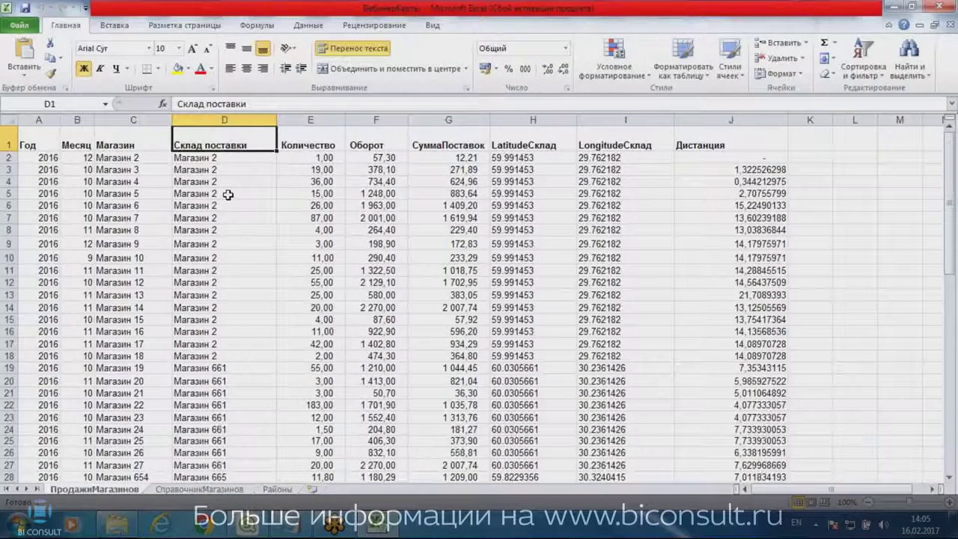
- Examine the Количество, СуммаПоставок, warehouse coordinate and Дистанция columns on the ПродажиМагазинов sheet
left_click(305, 146)
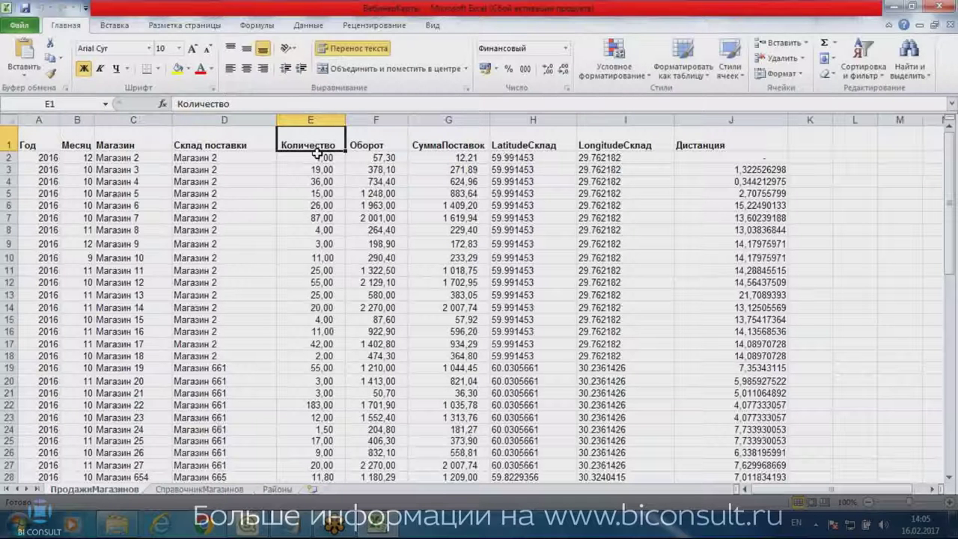
left_click(482, 136)
left_click(542, 139)
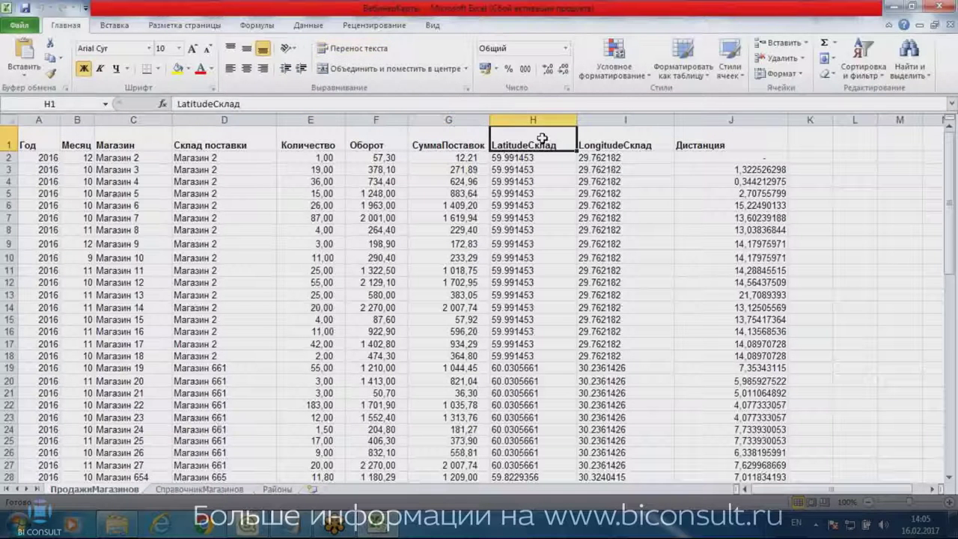
left_click_drag(610, 139, 565, 137)
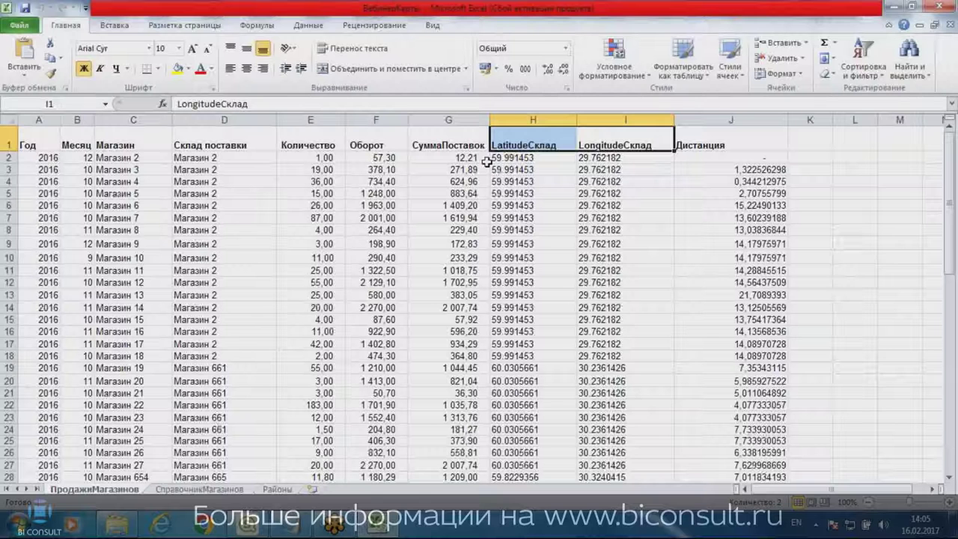
key("Right")
key("Right")
key("Right")
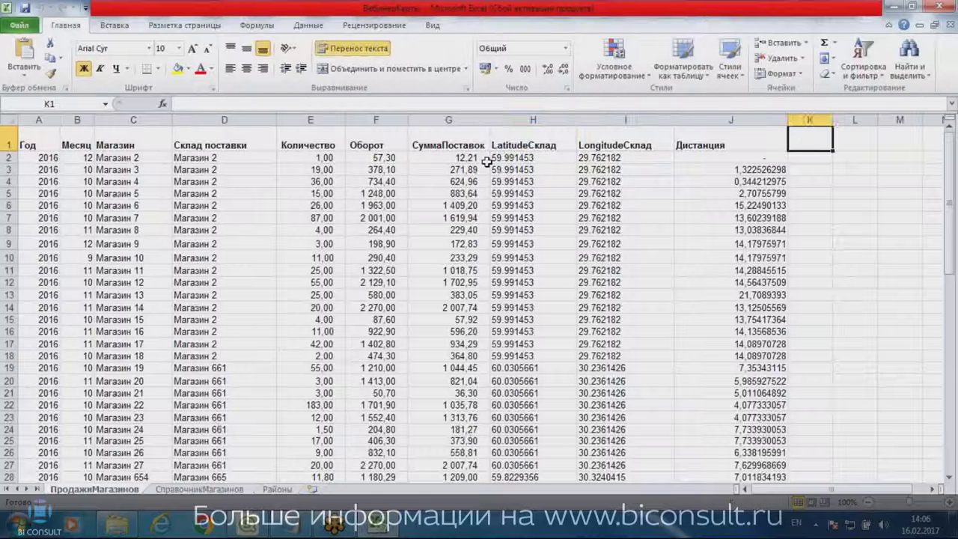
left_click(709, 144)
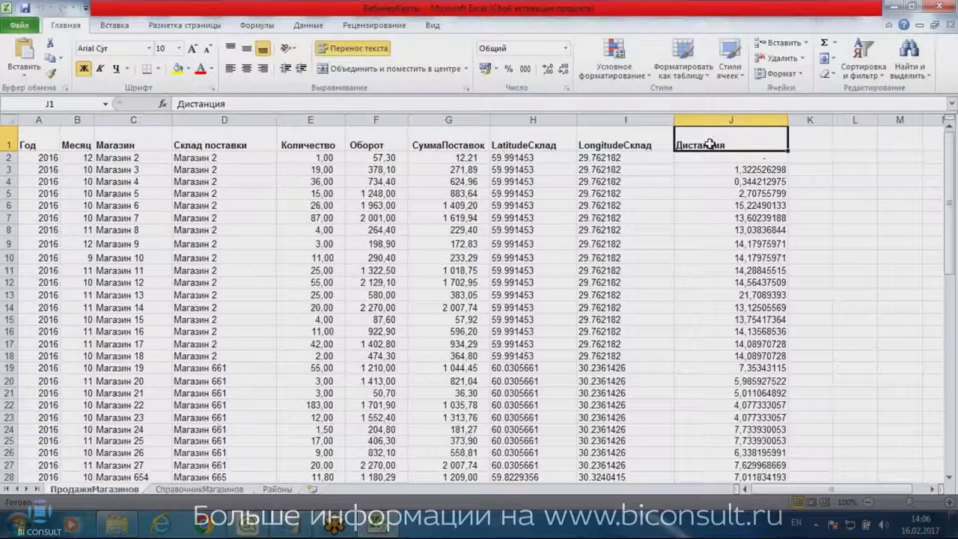
key("Right")
key("Left")
- Open the СправочникМагазинов sheet and review its store names and Область column
left_click(192, 491)
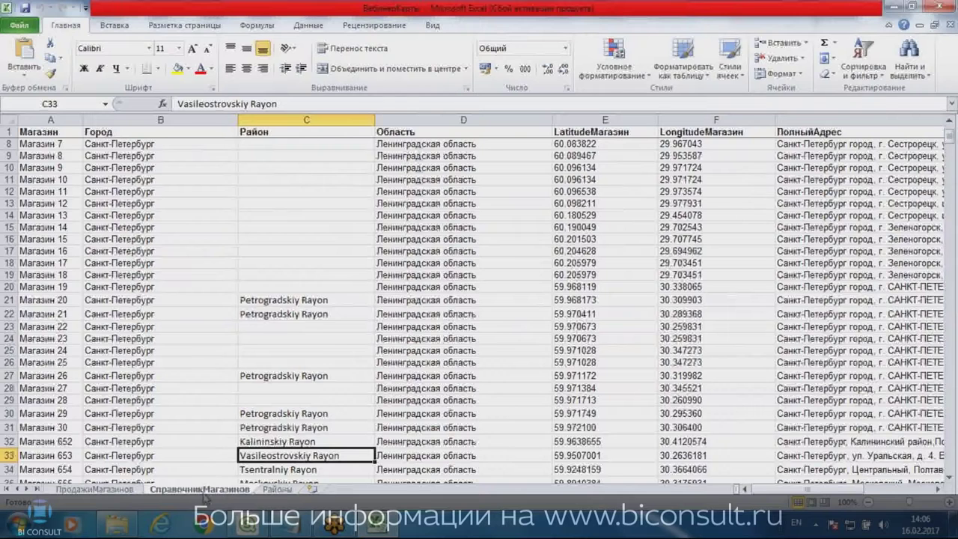
scroll(182, 217, "up", 2)
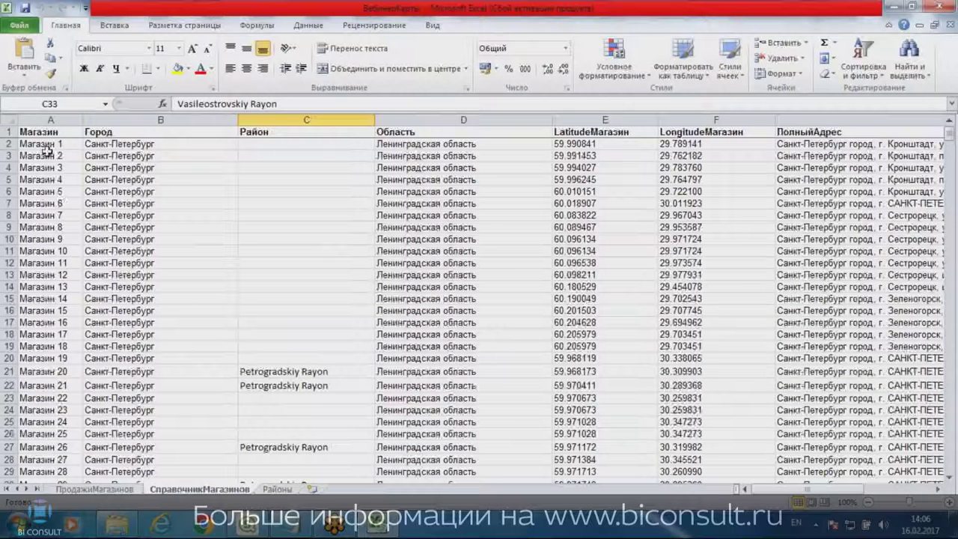
left_click_drag(43, 144, 41, 211)
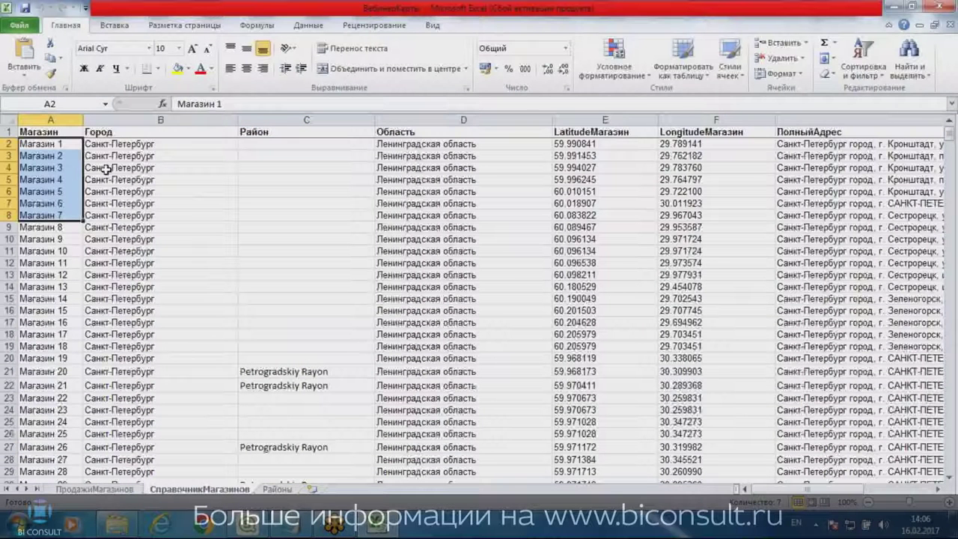
left_click(381, 181)
scroll(397, 187, "down", 9)
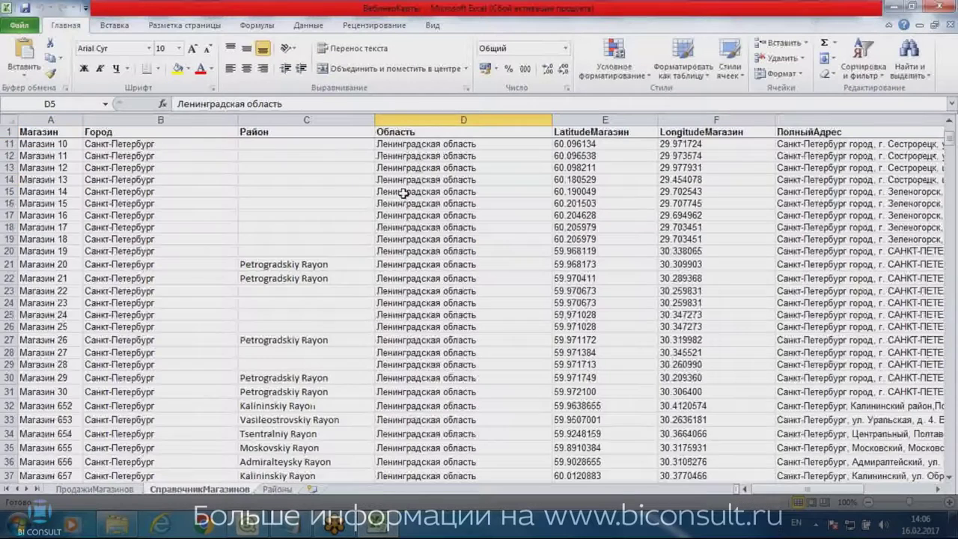
scroll(400, 190, "up", 9)
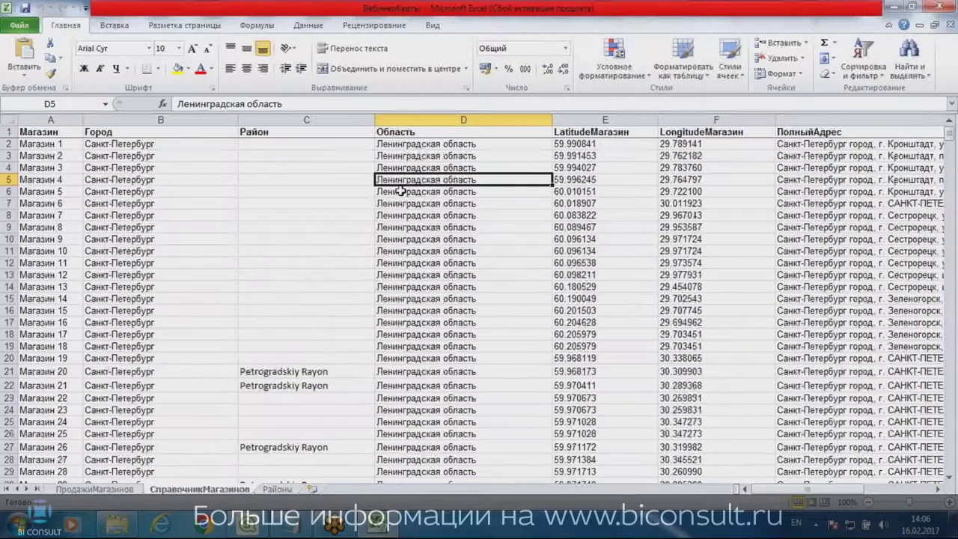
- Examine the LatitudeМагазин and LongitudeМагазин columns of the store directory
left_click(604, 156)
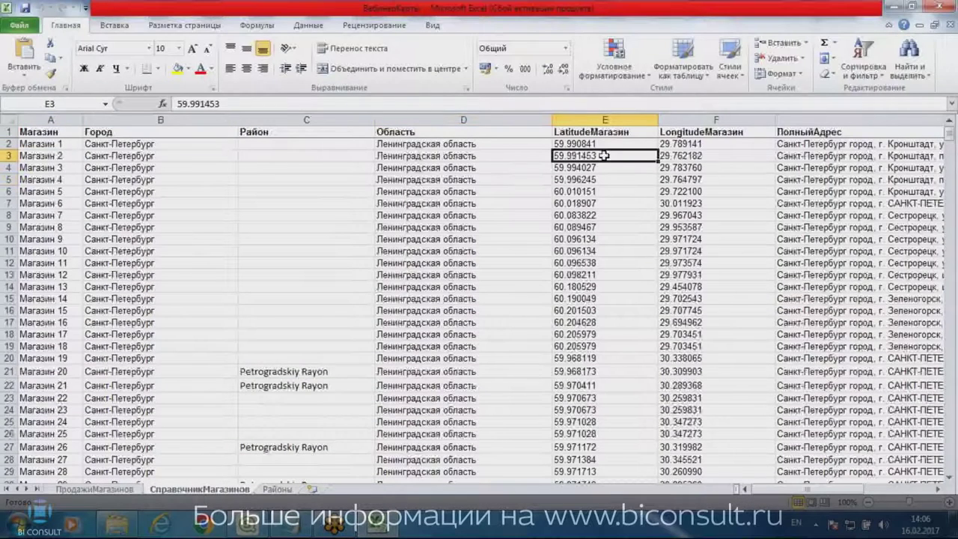
left_click(675, 156)
left_click(621, 155)
left_click(603, 133)
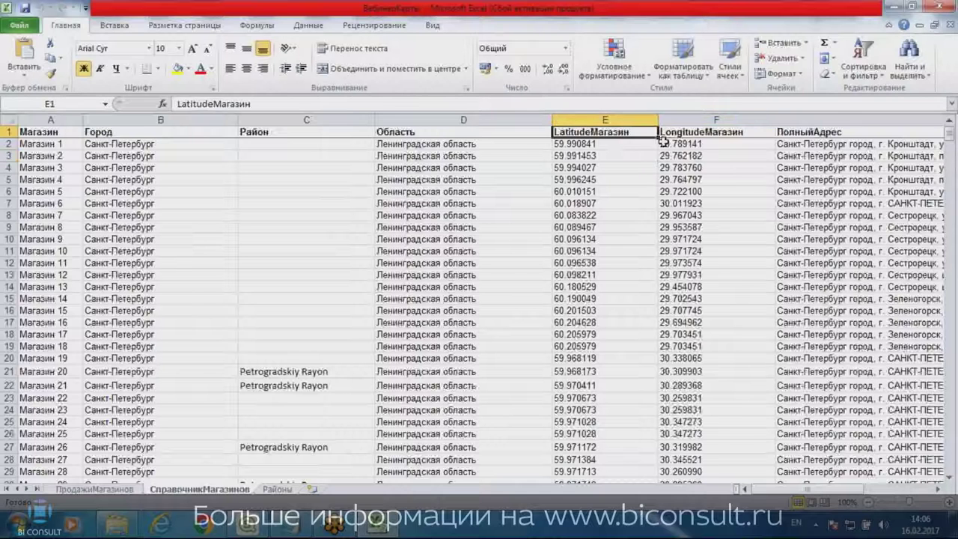
left_click(686, 133)
left_click(687, 168)
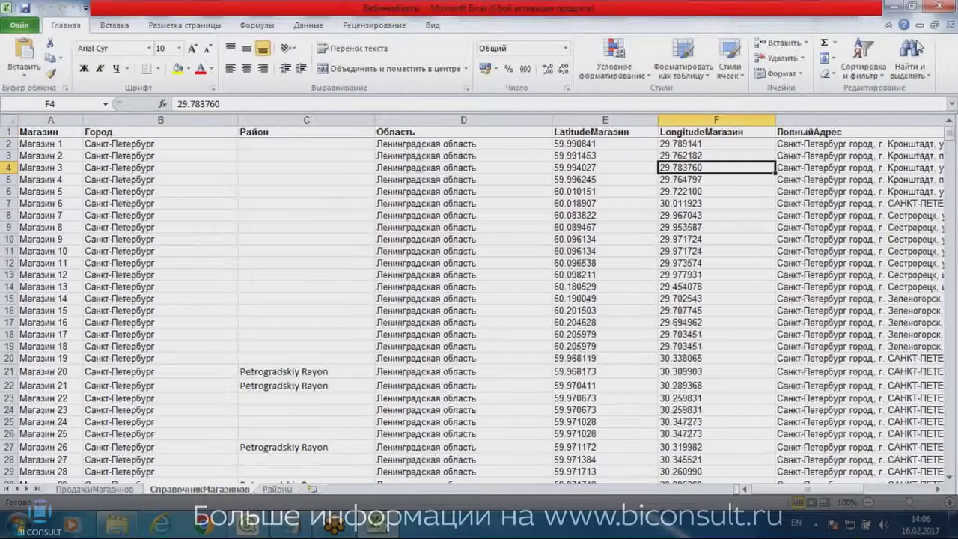
- Compare the full addresses in the ПолныйАдрес column with the latitude and longitude of the first few stores
left_click(813, 167)
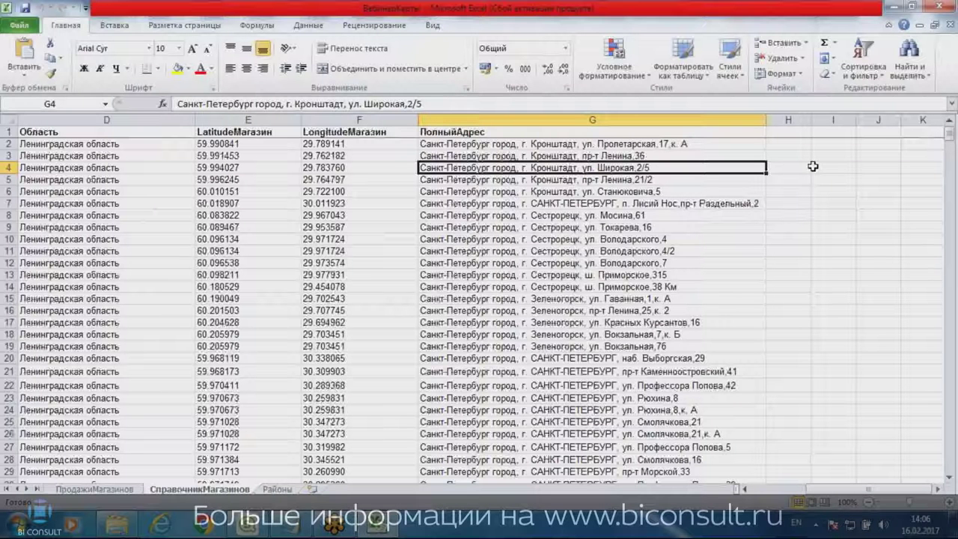
key("Left")
key("Left")
key("Right")
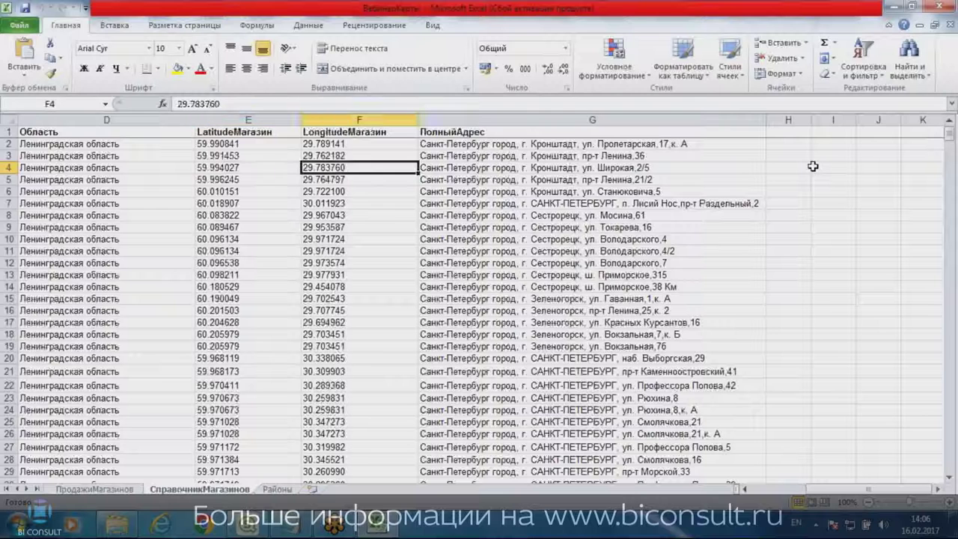
key("Left")
key("Right")
key("Left")
key("Right")
key("Down")
key("Down")
key("Down")
key("Up")
key("Left")
key("Left")
key("Right")
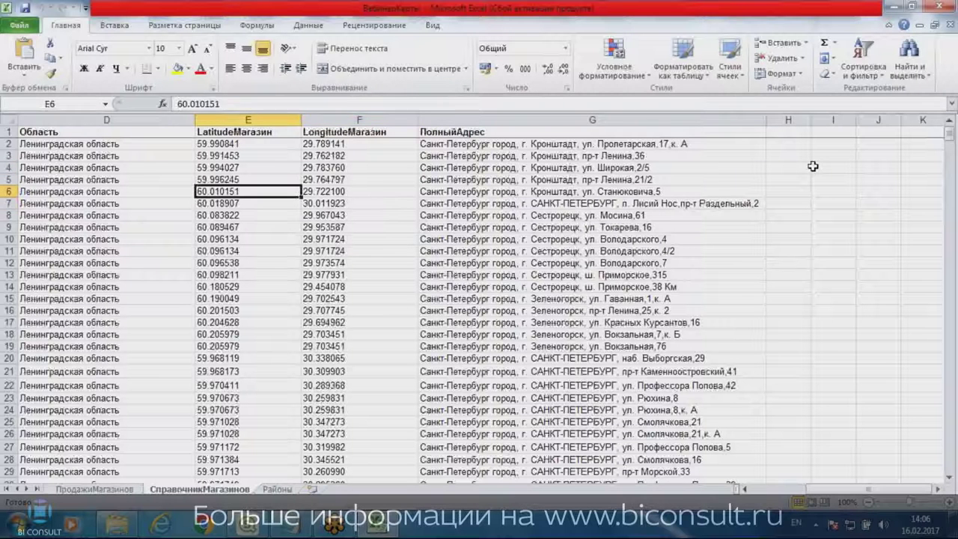
key("Right")
key("Right")
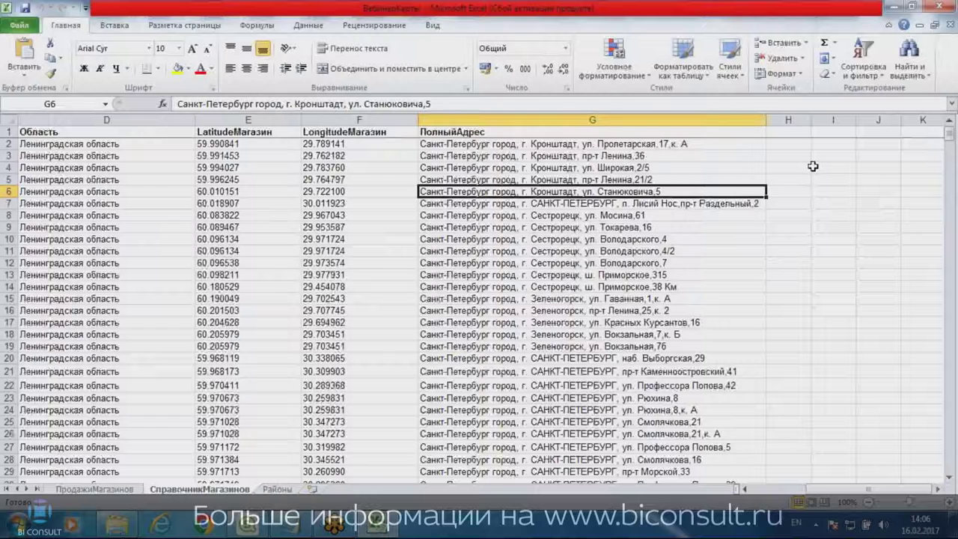
key("Up")
key("Up")
key("Up")
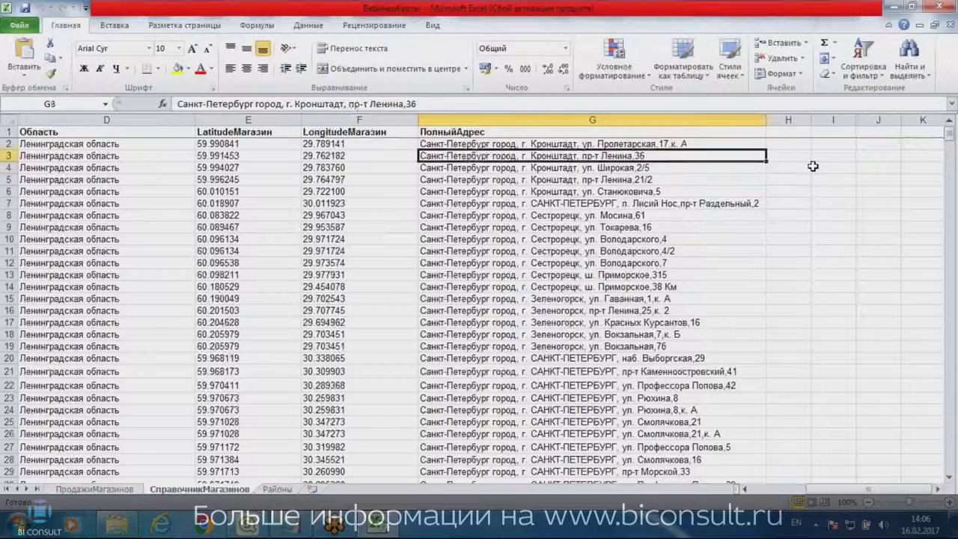
- Review the first store's record across the address, coordinate, Область, Район, Город and Магазин columns
key("Up")
key("Up")
key("Down")
key("Left")
key("Left")
key("Left")
key("Left")
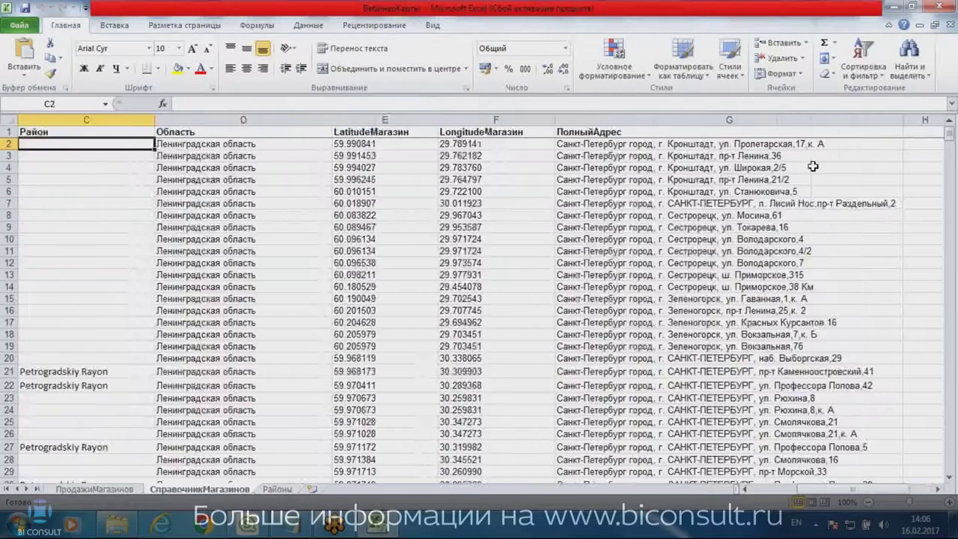
key("Left")
key("Left")
key("Right")
key("Right")
key("Right")
key("Right")
key("Left")
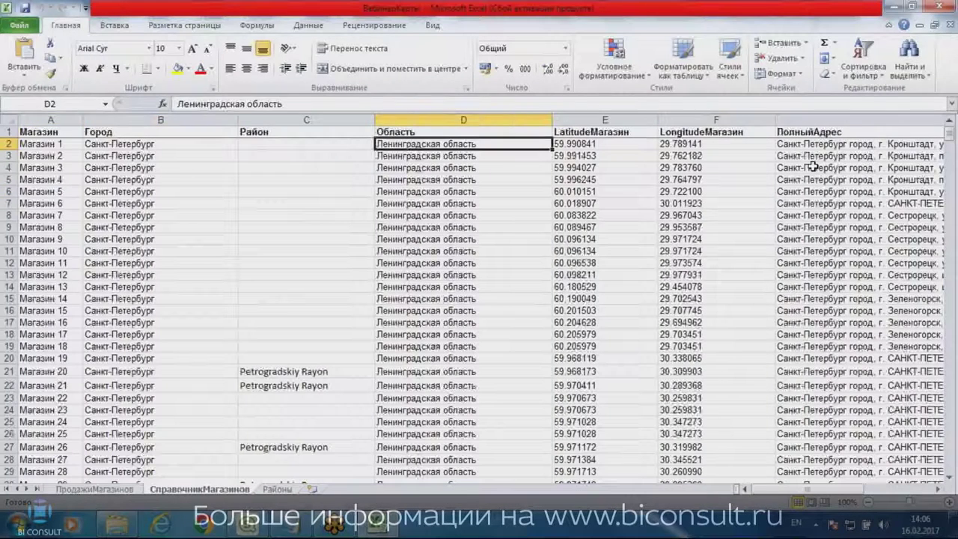
key("Right")
key("Left")
- Open the Районы sheet and review its Русское наименование, РайонНазвание and Численность населения columns
left_click(277, 489)
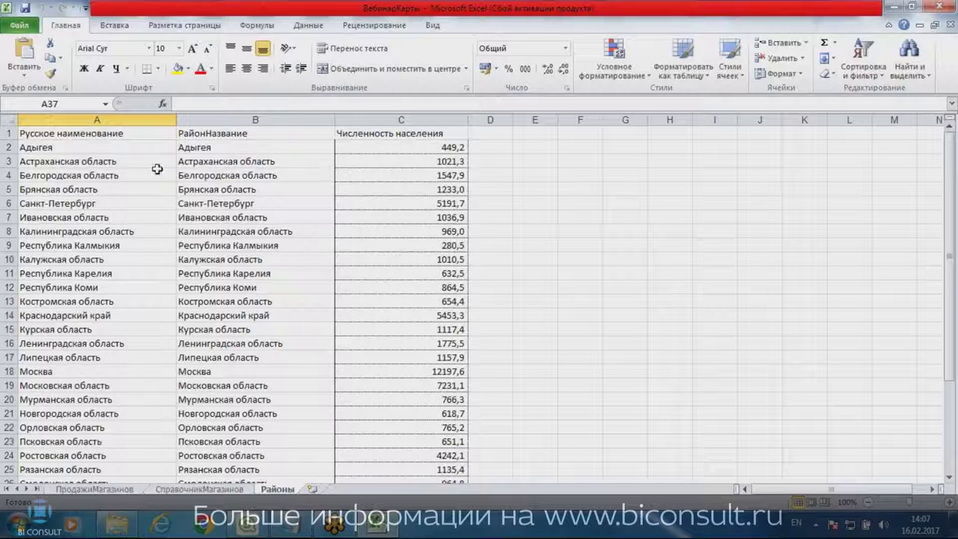
left_click(105, 146)
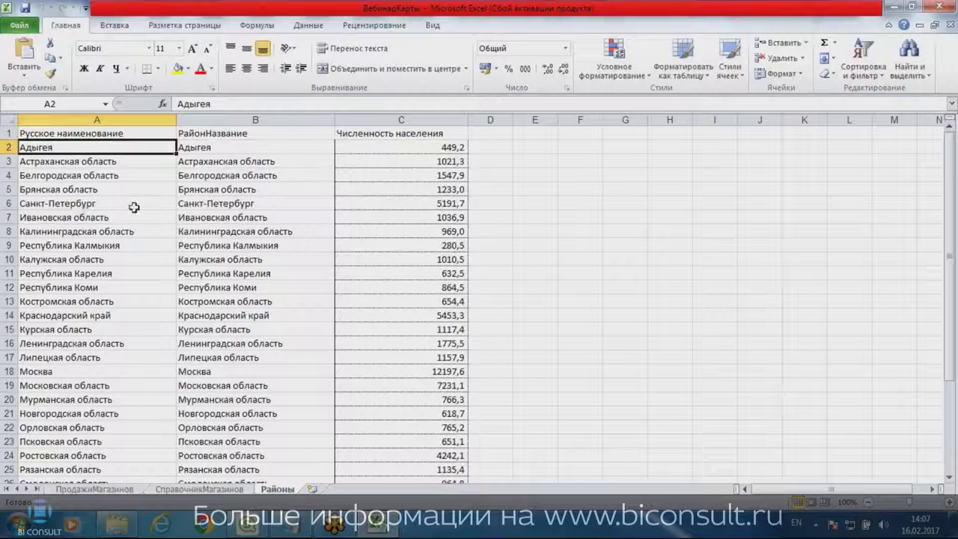
key("Up")
left_click(103, 187)
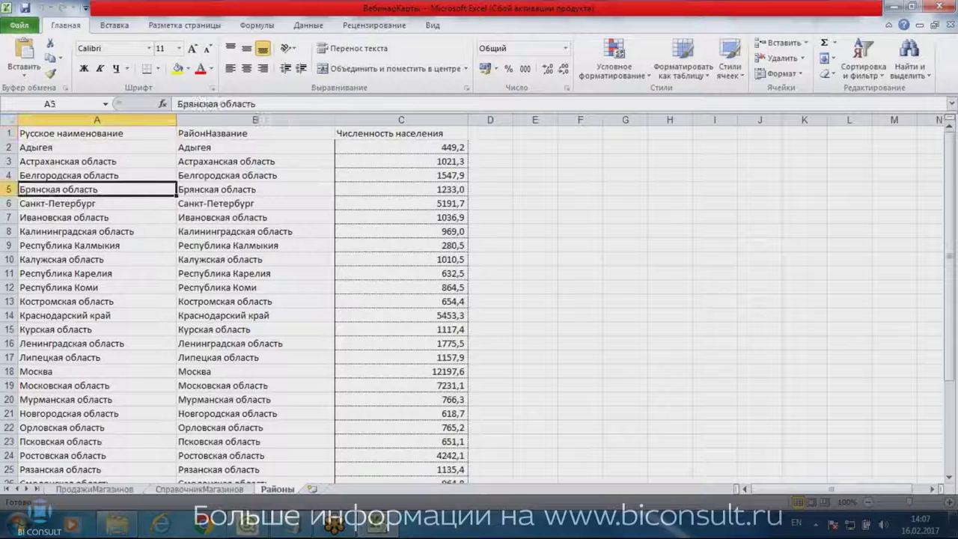
left_click(226, 133)
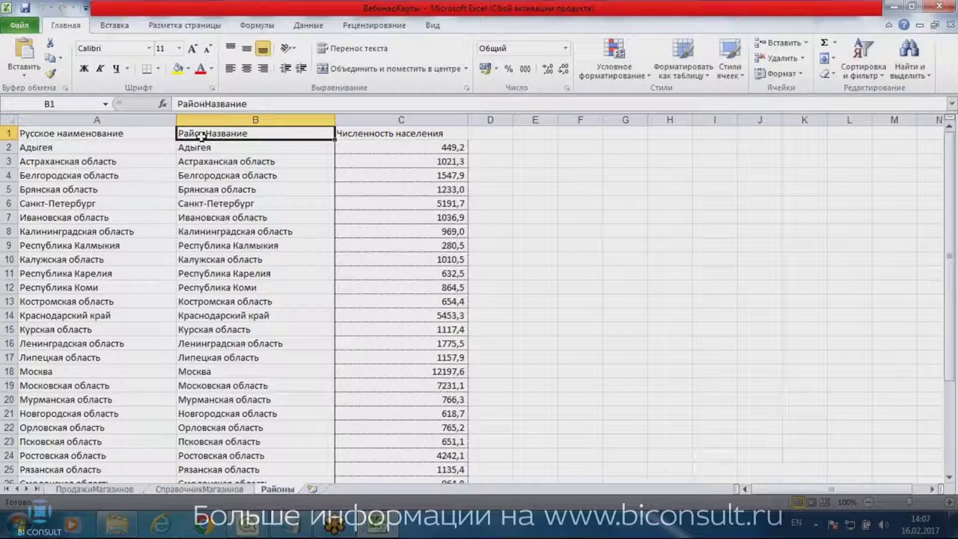
left_click(382, 134)
left_click(396, 173)
scroll(403, 247, "down", 5)
scroll(403, 248, "up", 5)
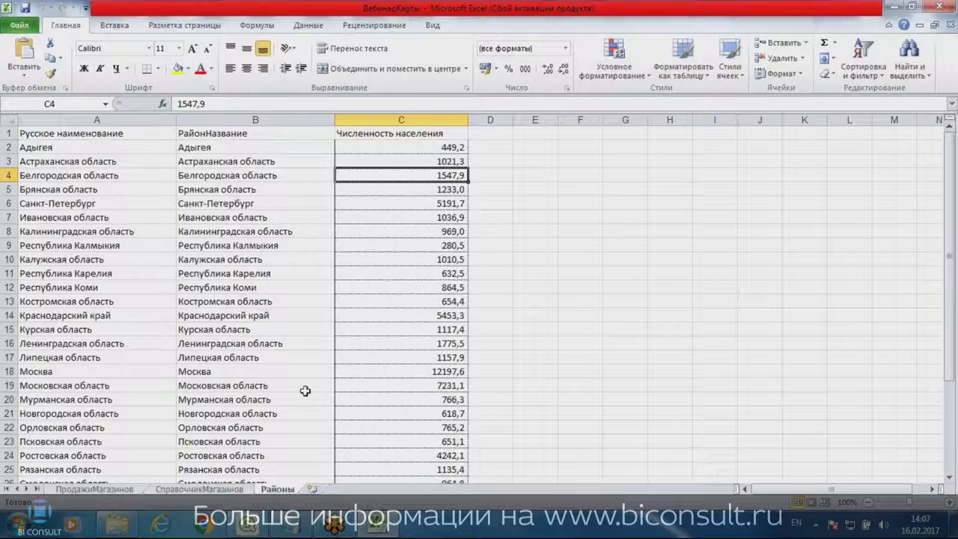
- Return to the ПродажиМагазинов sheet and close the workbook
left_click(209, 490)
left_click(94, 488)
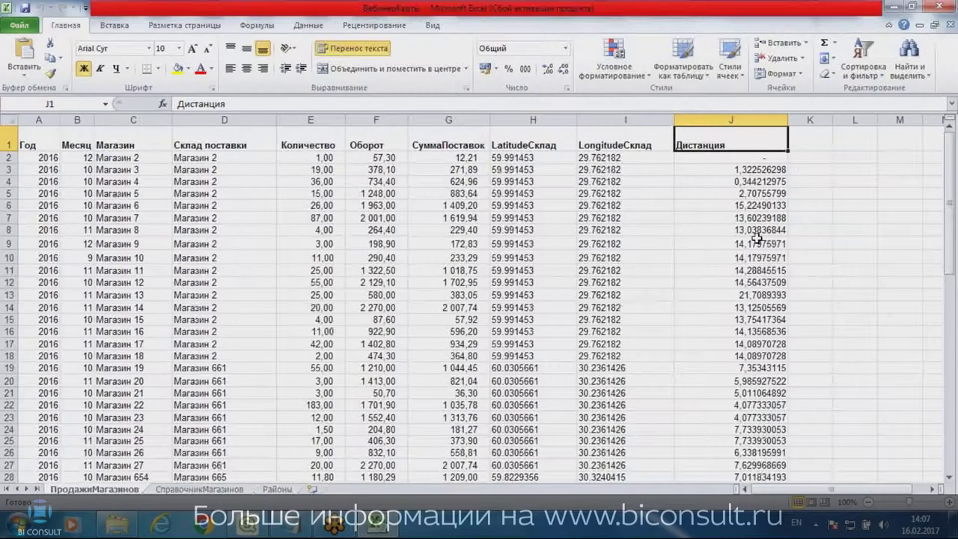
left_click(940, 8)
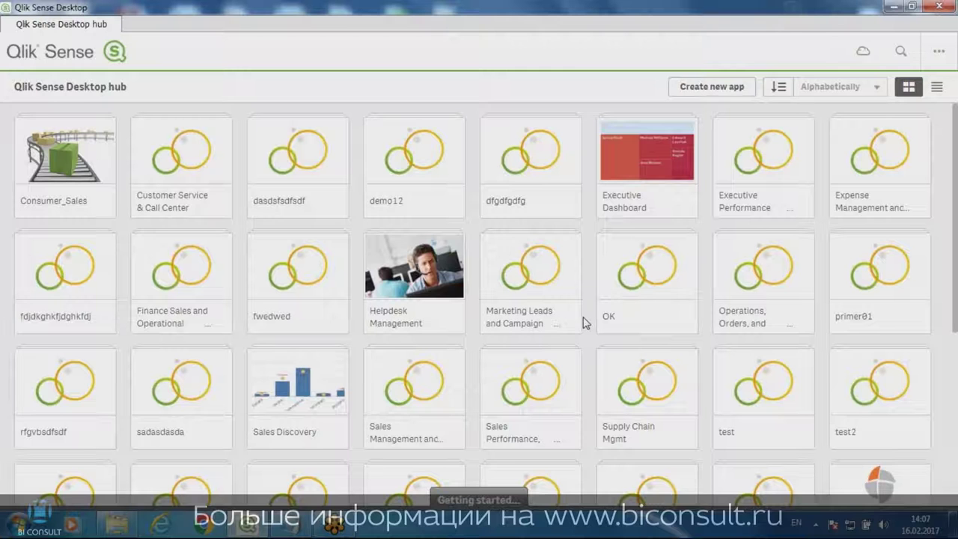
- Create a new app named Карты and open it
left_click(689, 91)
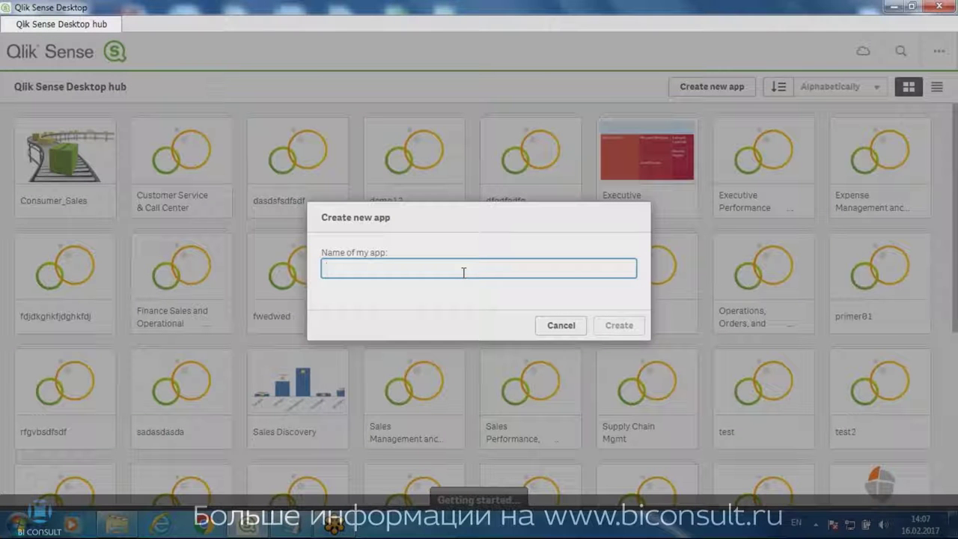
type("R")
key("BackSpace")
key("alt+shift")
type("Карты")
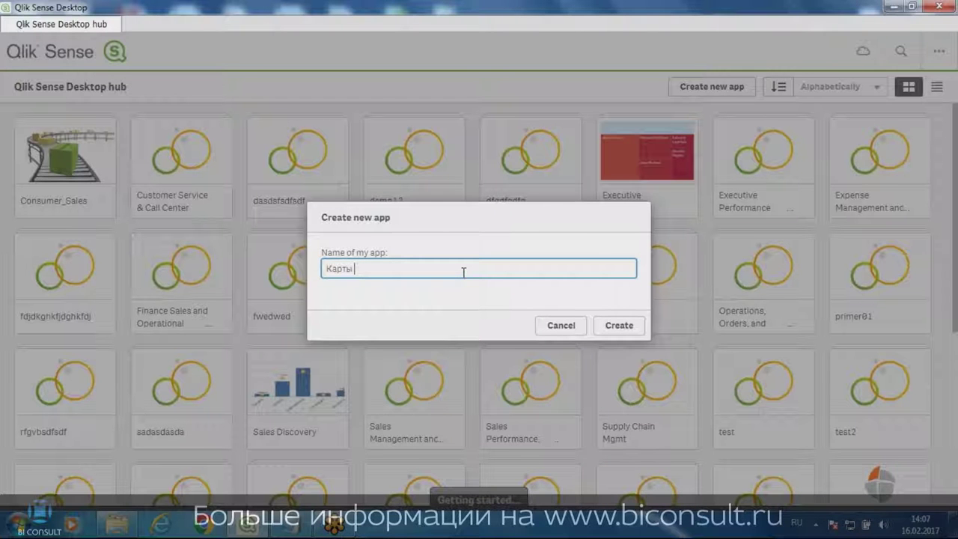
key("BackSpace")
left_click(780, 23)
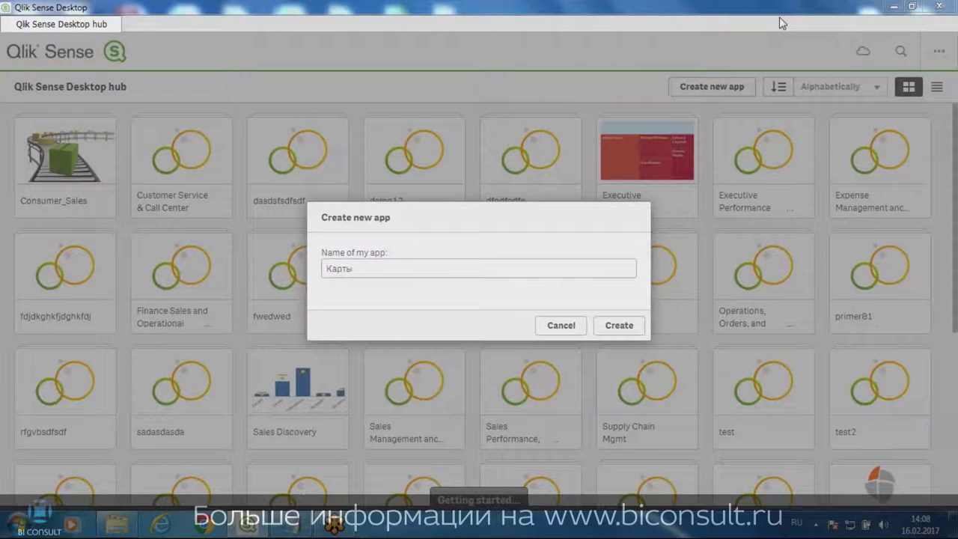
key("alt+shift")
left_click(627, 268)
left_click(633, 324)
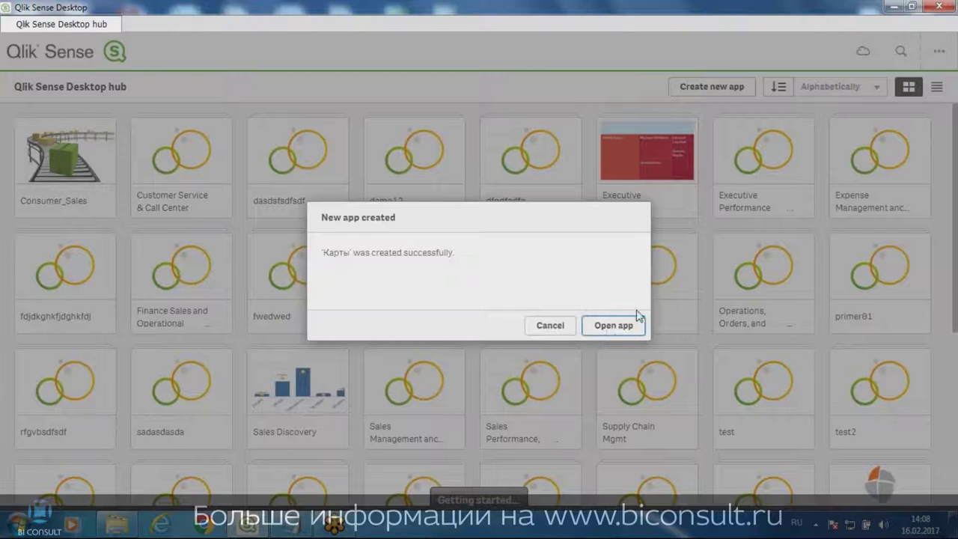
left_click(607, 327)
key("alt+shift")
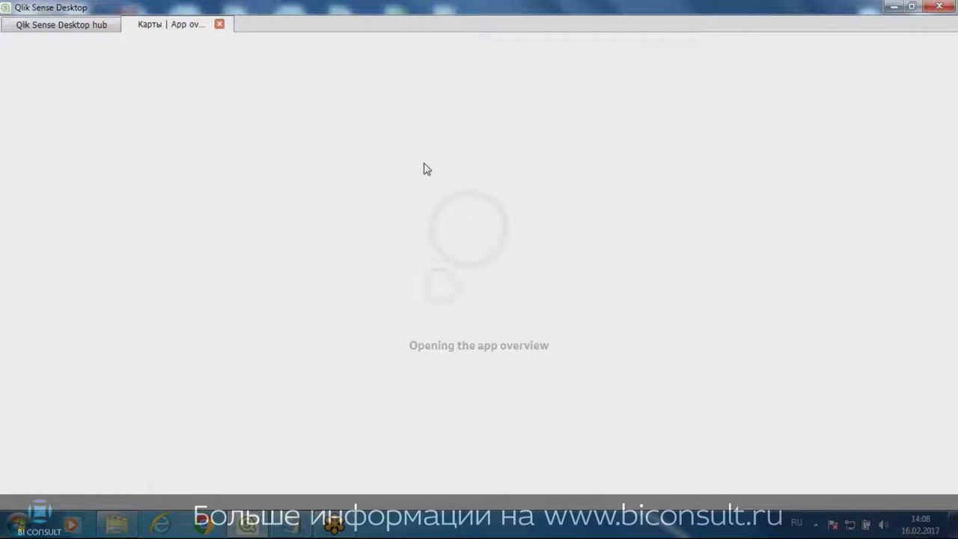
- Arrange the app beside the 16022017 folder window, add the ВебинарКарты Excel file to it as data, and restore the app to full size
left_click(911, 7)
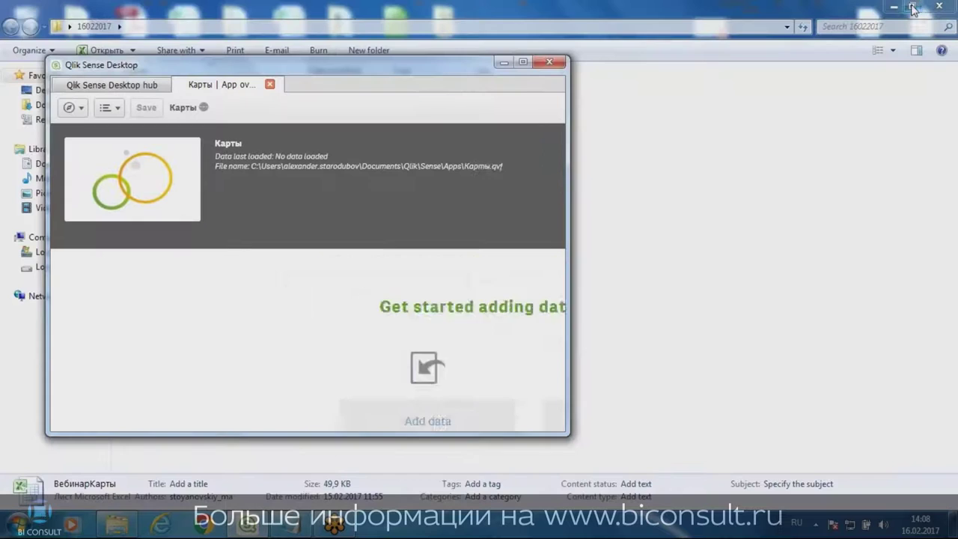
left_click(455, 15)
left_click_drag(455, 15, 955, 47)
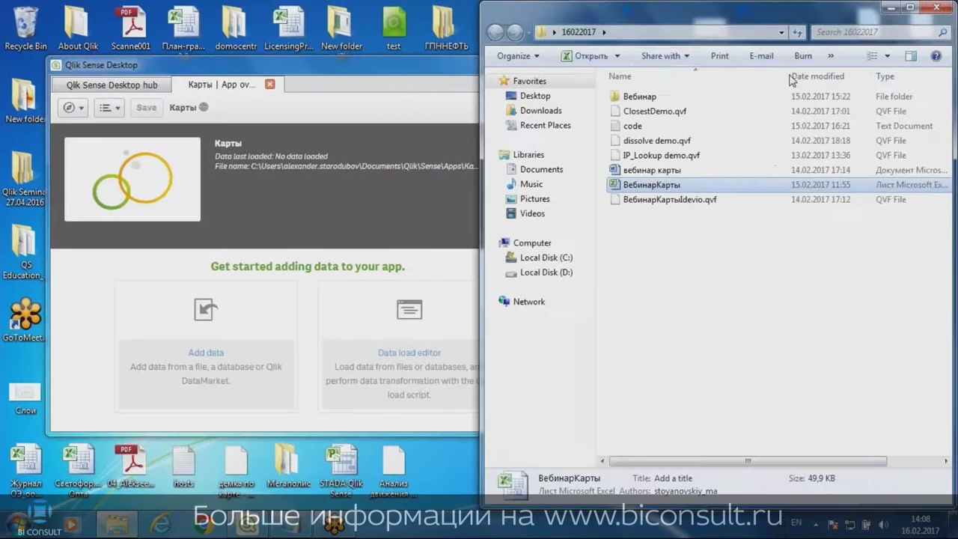
left_click_drag(366, 68, 303, 59)
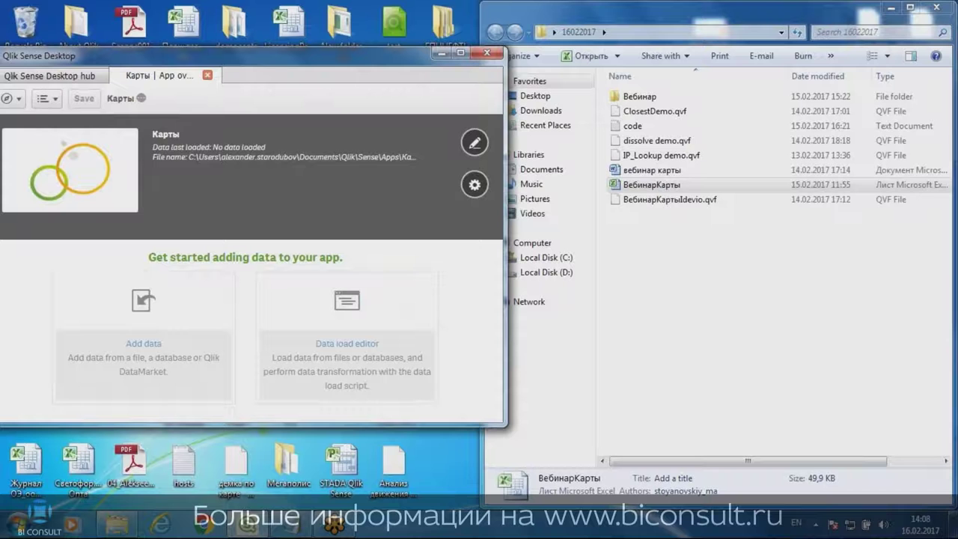
left_click_drag(659, 185, 268, 299)
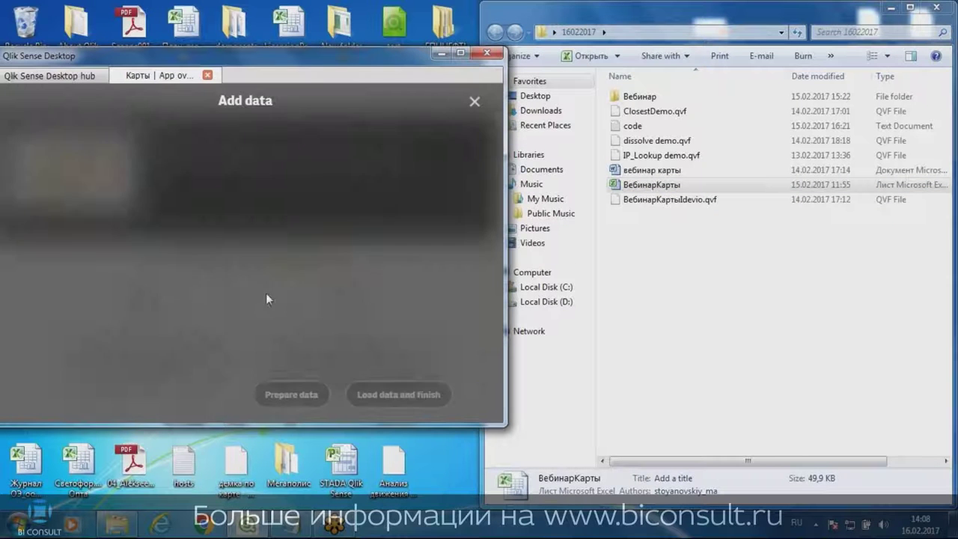
key("super+Up")
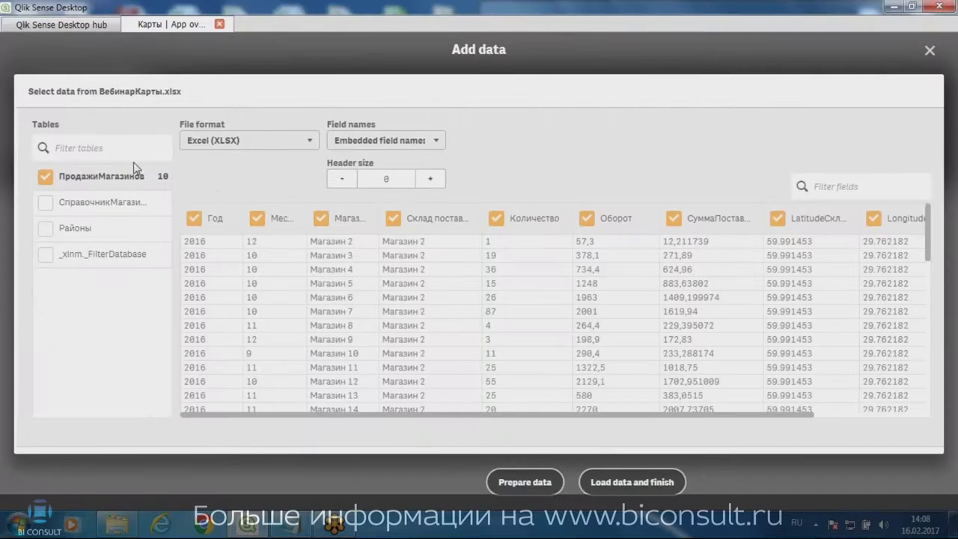
- Include the СправочникМагазинов and Районы tables along with ПродажиМагазинов, load the data and dismiss the load summary
left_click(46, 202)
left_click(45, 229)
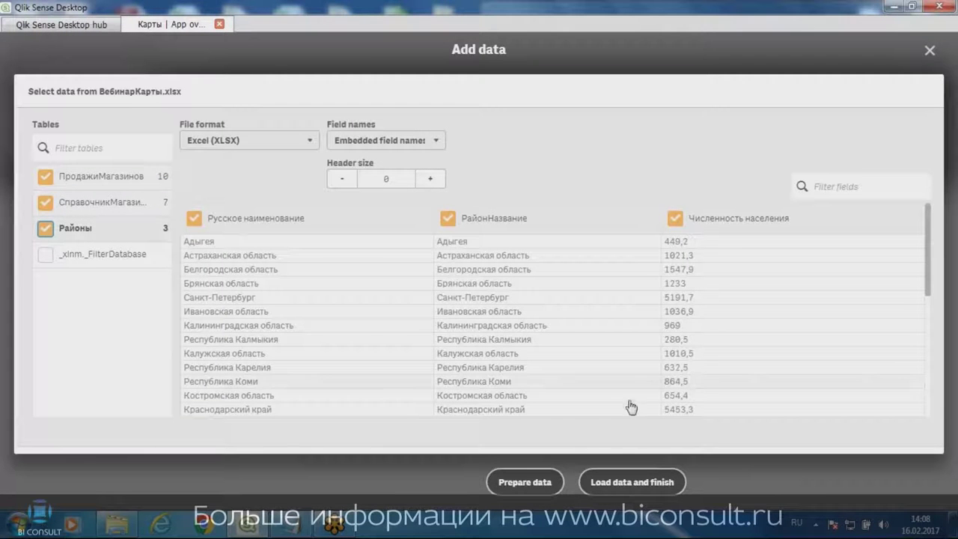
left_click(629, 485)
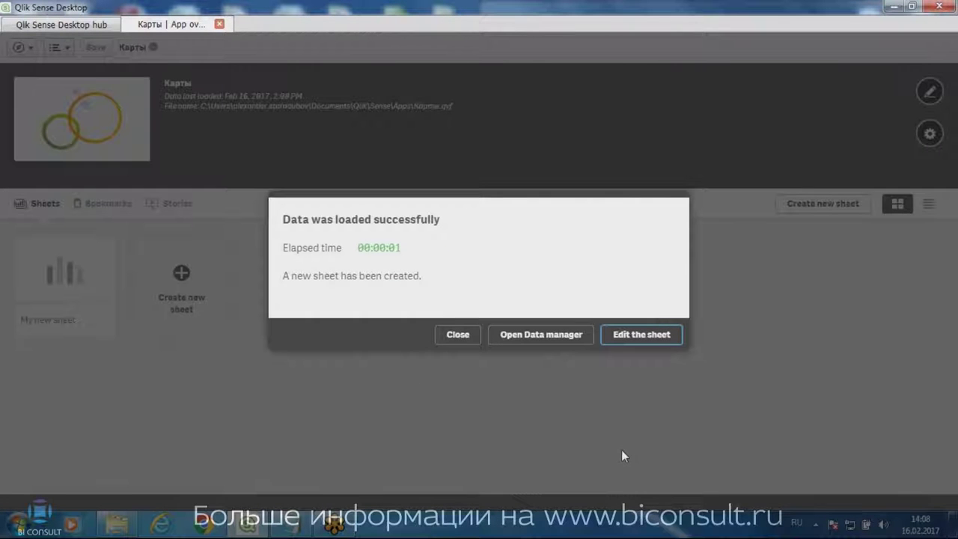
left_click(457, 337)
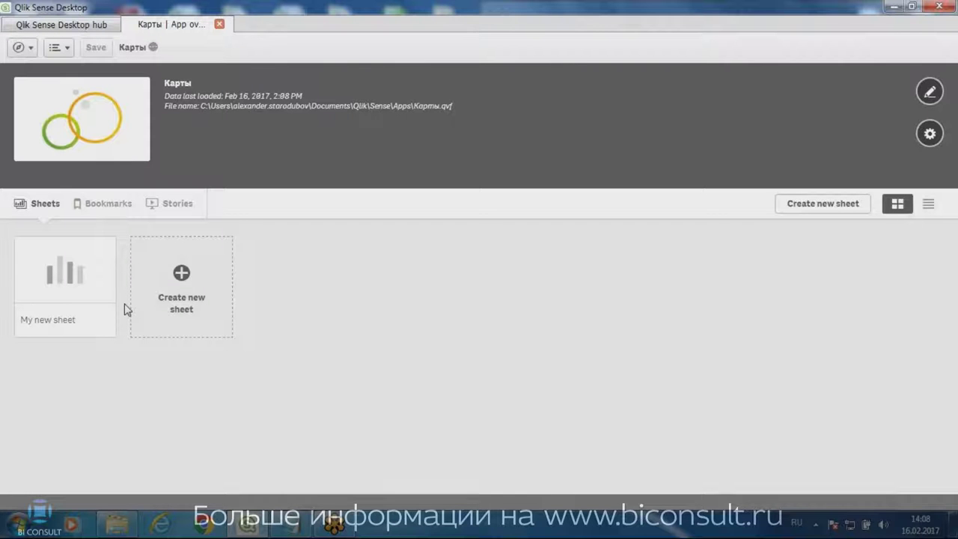
- Open My new sheet for editing and show the available custom extension objects
left_click(72, 285)
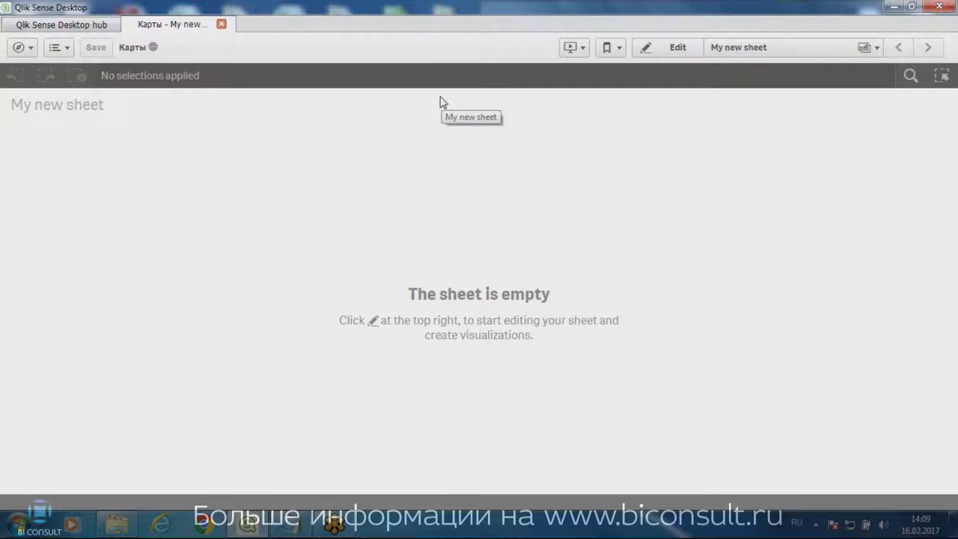
left_click(670, 48)
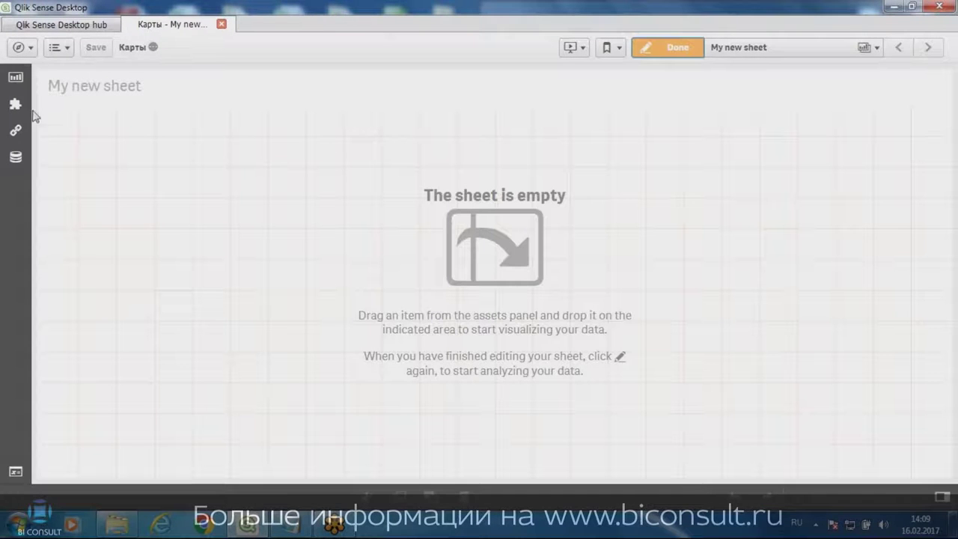
left_click(15, 103)
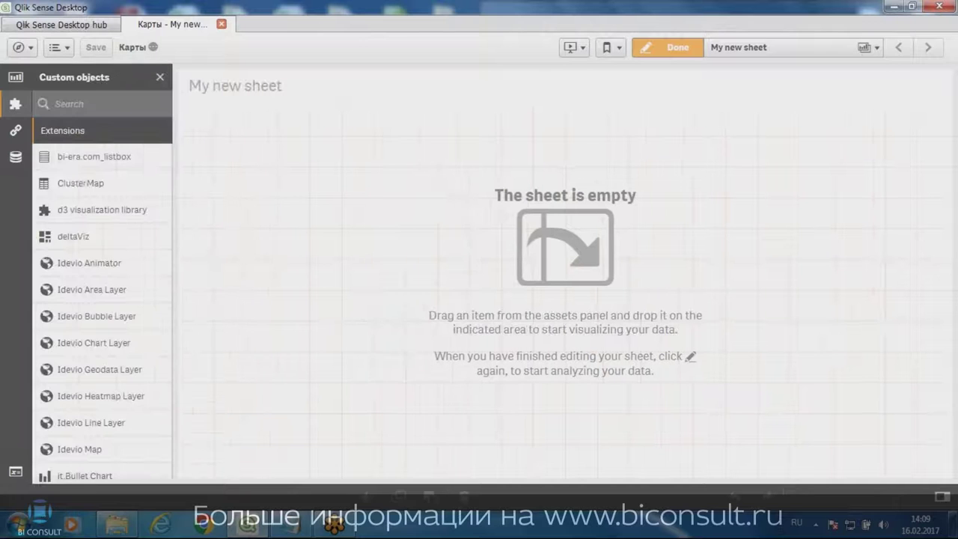
- Add an Idevio Map to the sheet and narrow it to leave free space along its right edge
scroll(86, 250, "down", 3)
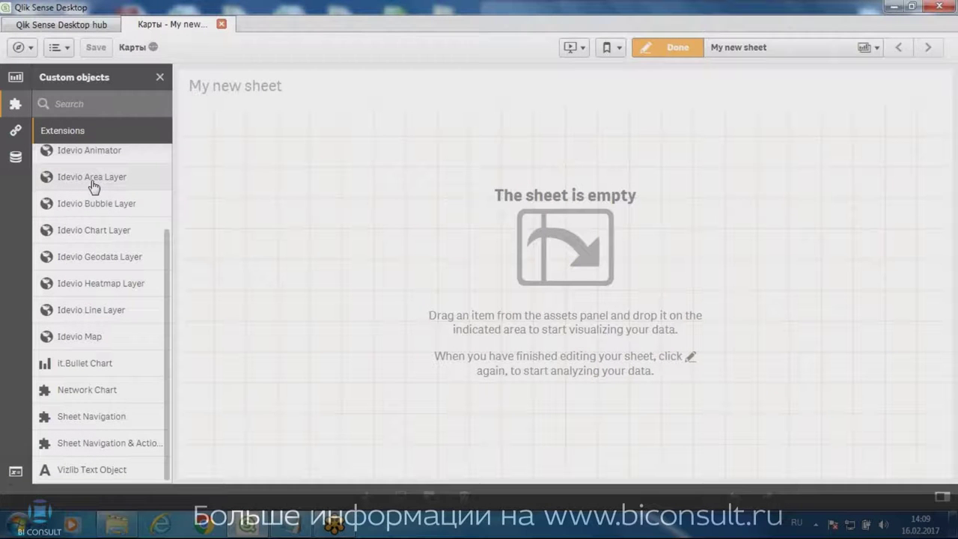
scroll(93, 188, "up", 3)
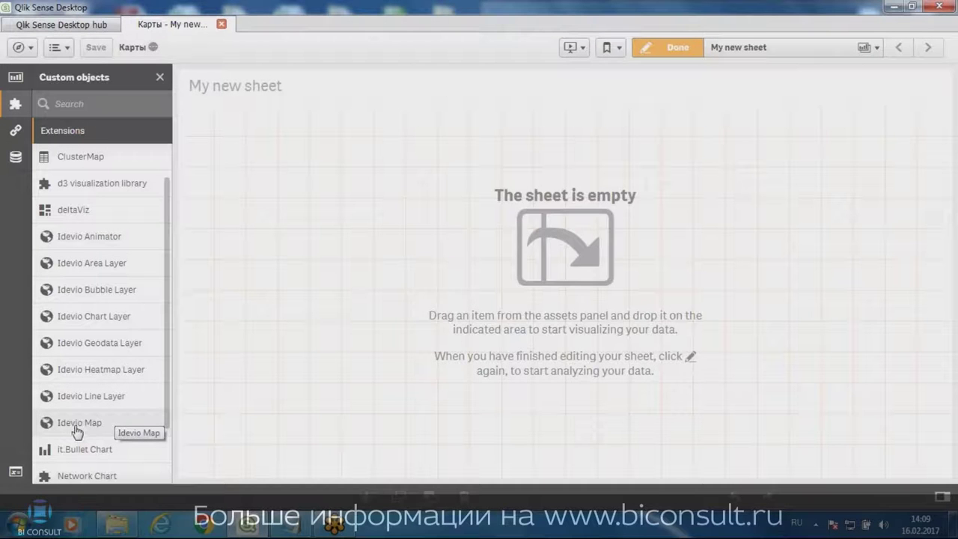
left_click_drag(79, 426, 397, 292)
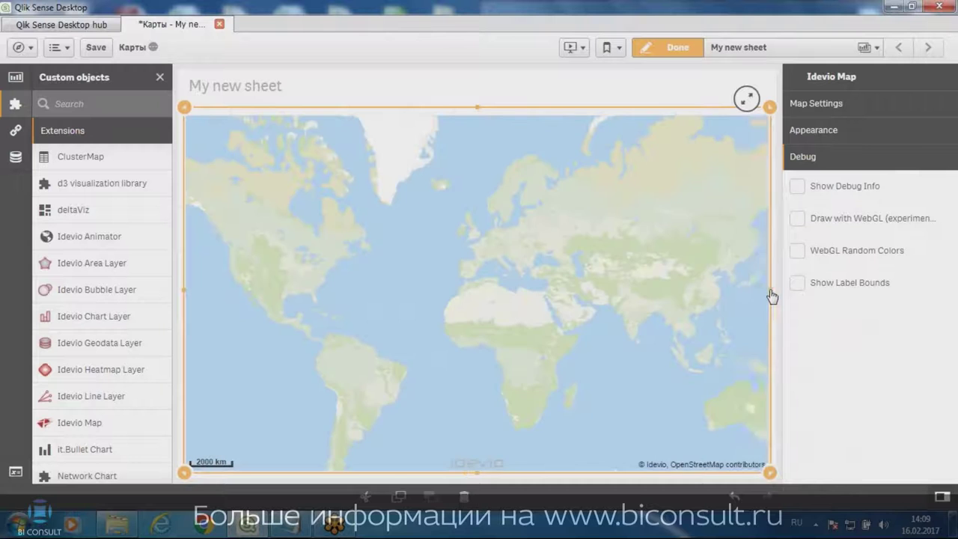
left_click_drag(770, 292, 597, 303)
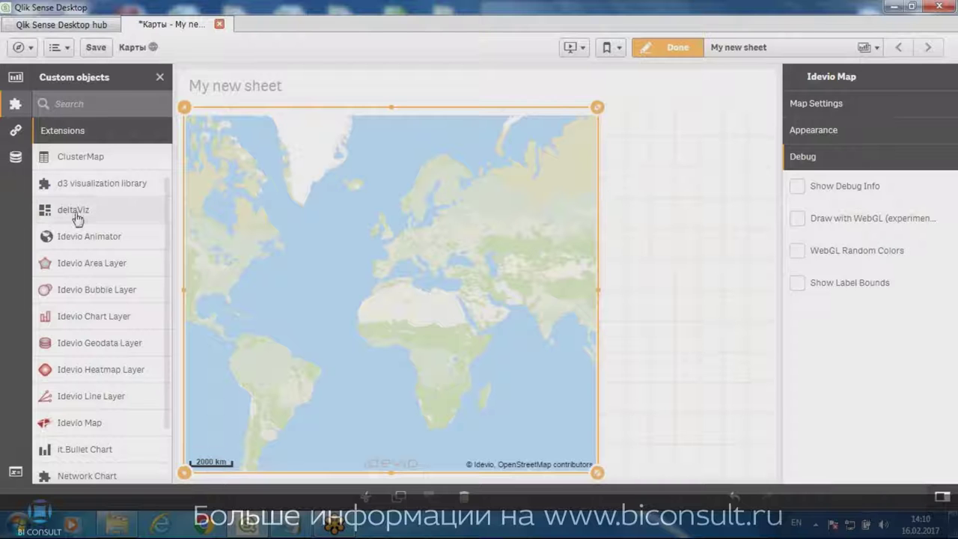
- Add a compact Idevio Bubble Layer in the free space beside the map's upper edge, with Магазин as its dimension
left_click_drag(45, 270, 681, 196)
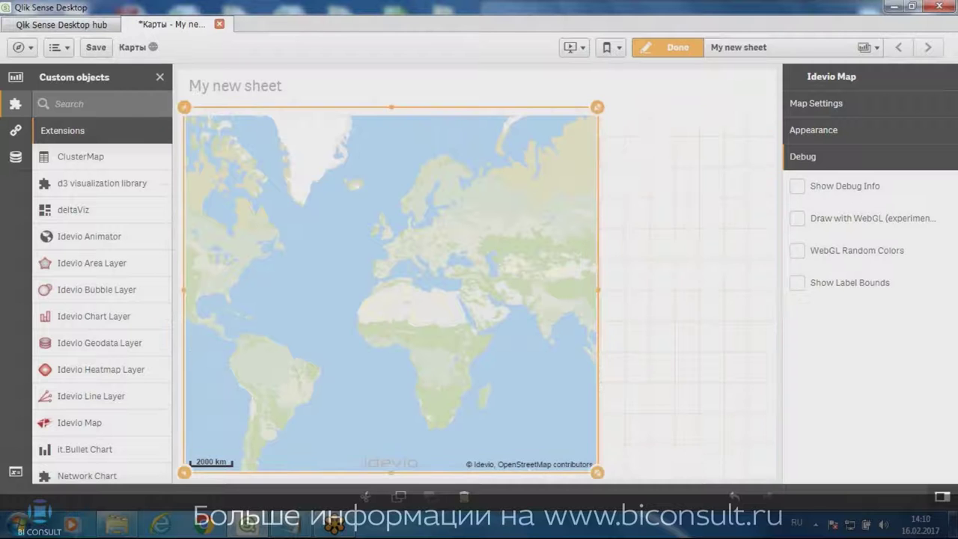
left_click_drag(684, 290, 686, 163)
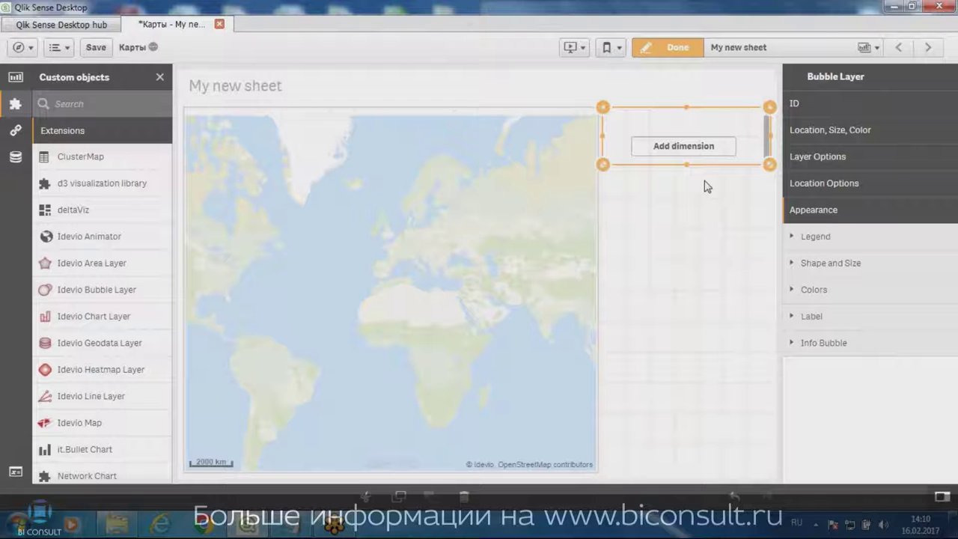
left_click(695, 146)
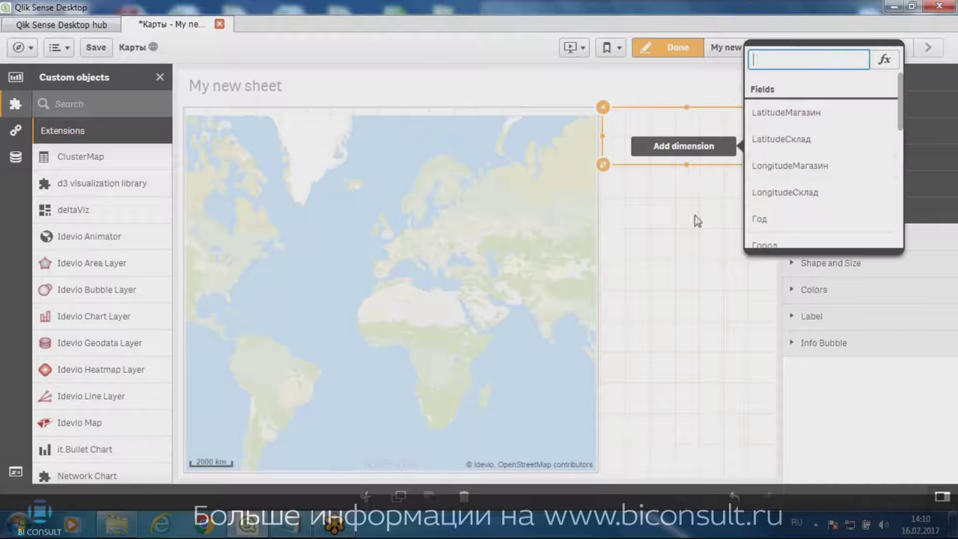
scroll(801, 158, "down", 5)
scroll(798, 165, "up", 2)
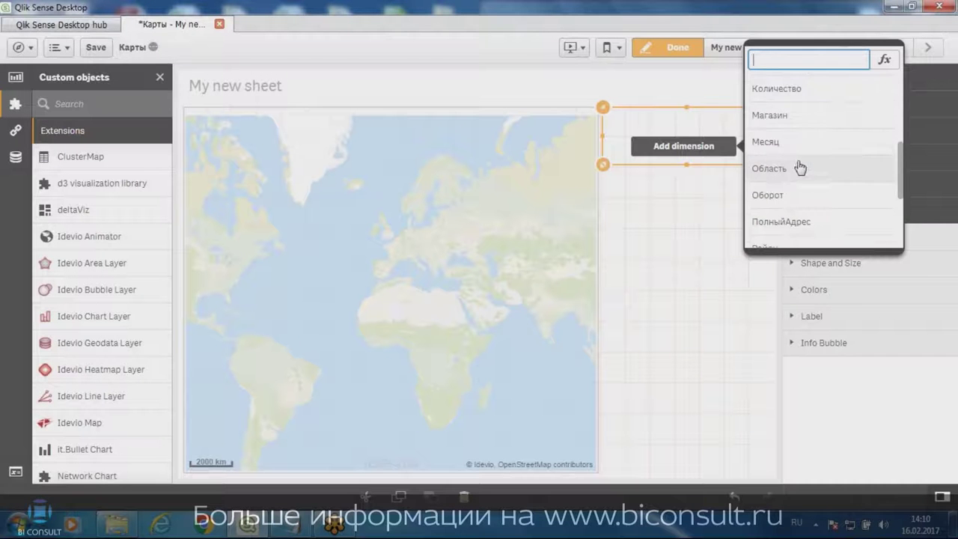
left_click(772, 125)
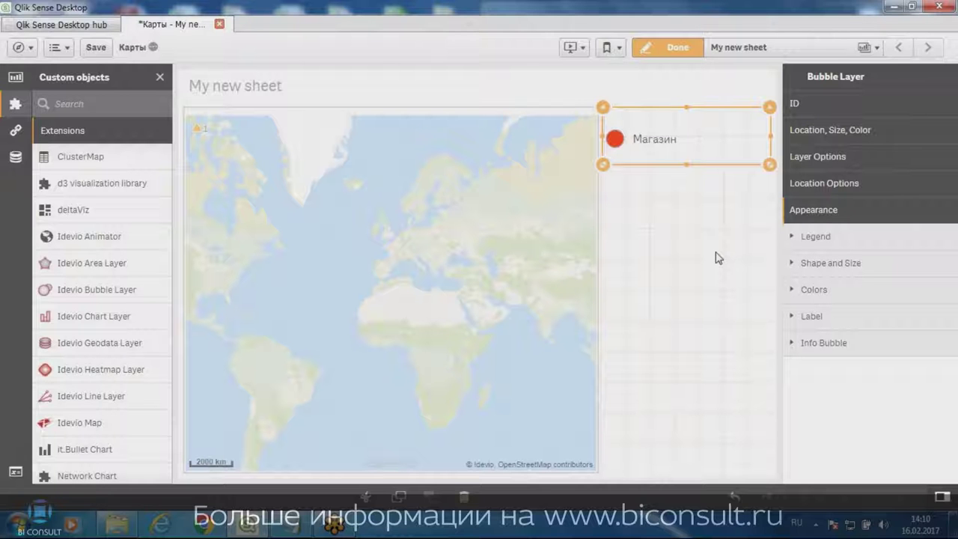
- Add Avg([LatitudeМагазин]) and Avg([LongitudeМагазин]) to the bubble layer as its measures
left_click(15, 156)
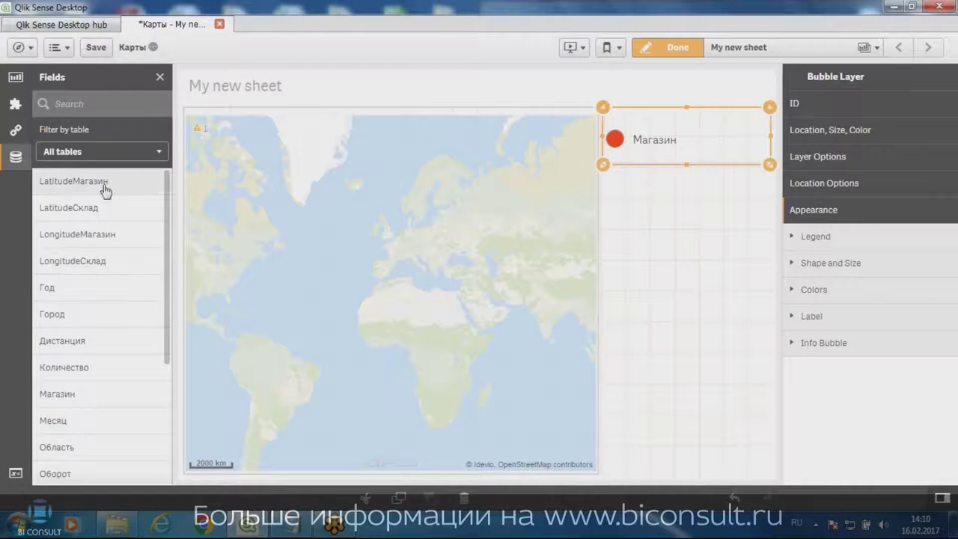
left_click_drag(106, 191, 689, 145)
left_click(647, 122)
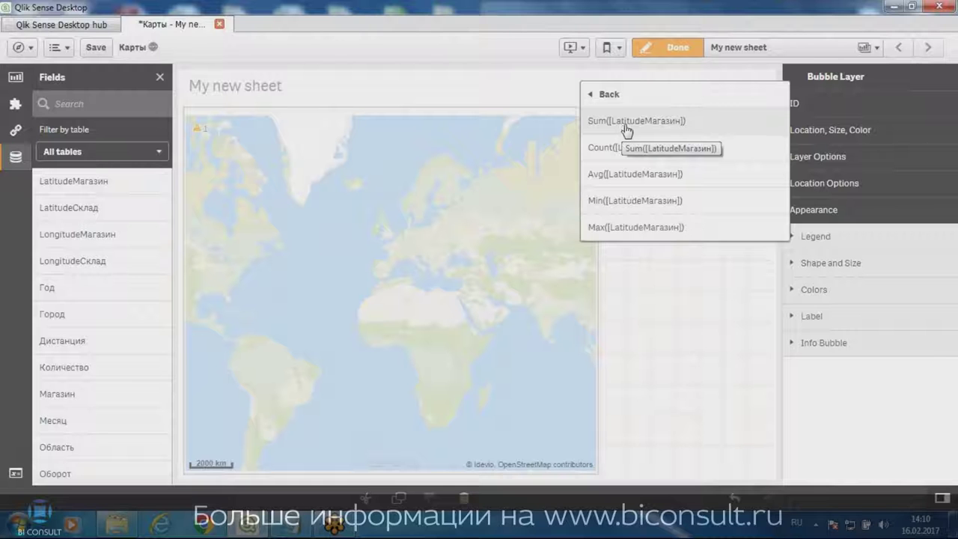
left_click(615, 178)
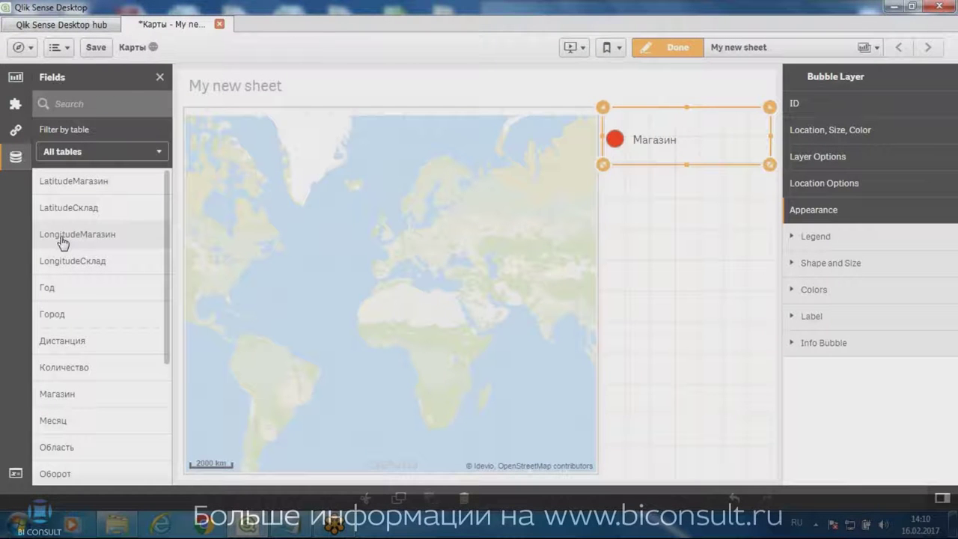
left_click_drag(62, 241, 682, 143)
left_click(643, 126)
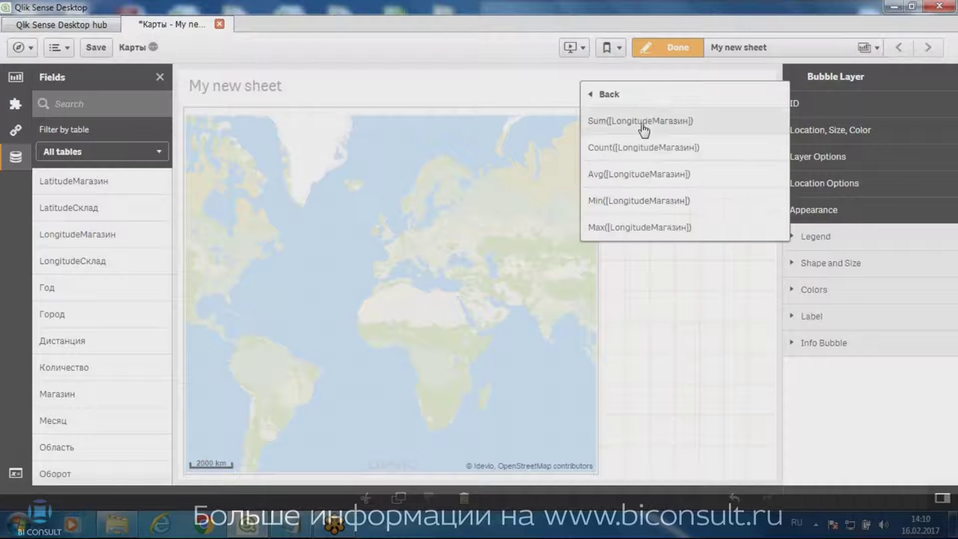
left_click(638, 182)
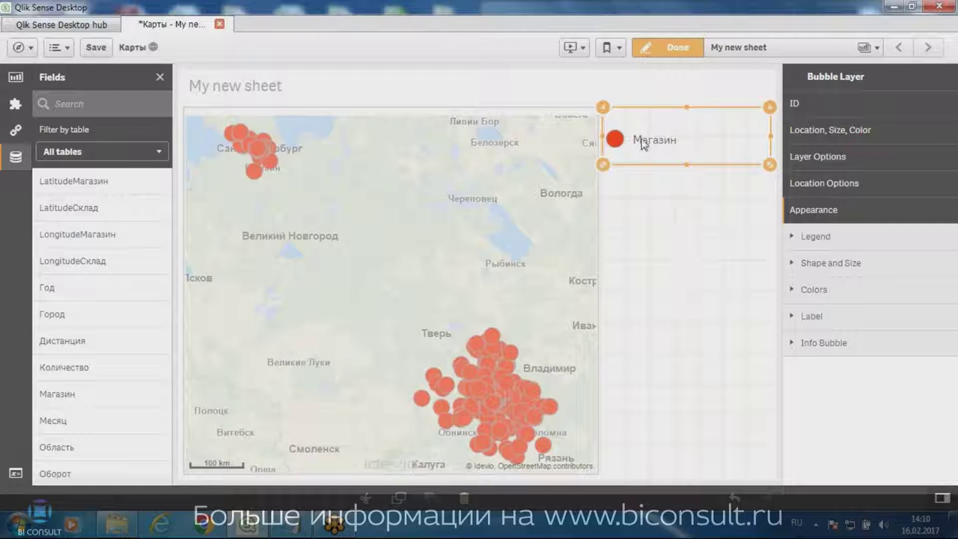
- Finish editing the sheet and examine the store bubbles around Saint Petersburg on the map
left_click(656, 53)
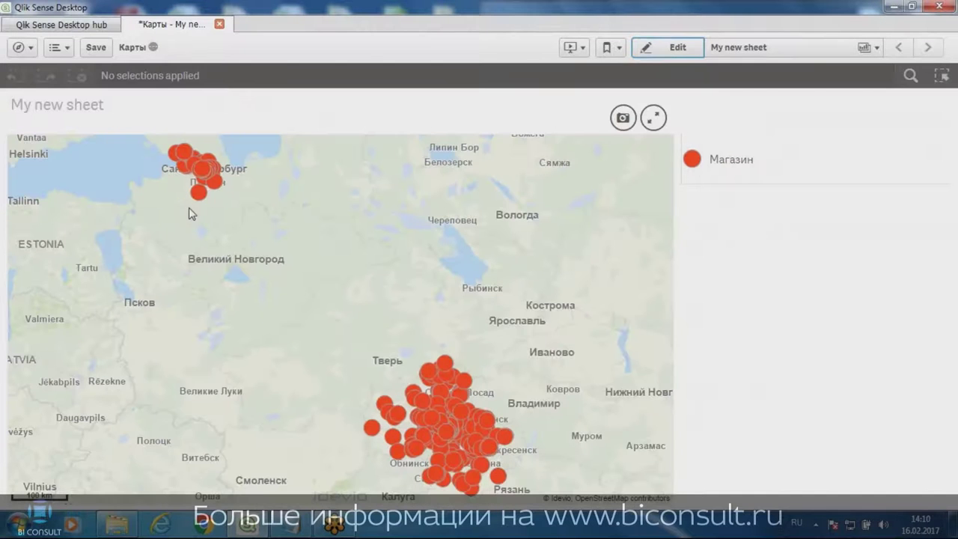
scroll(269, 254, "up", 5)
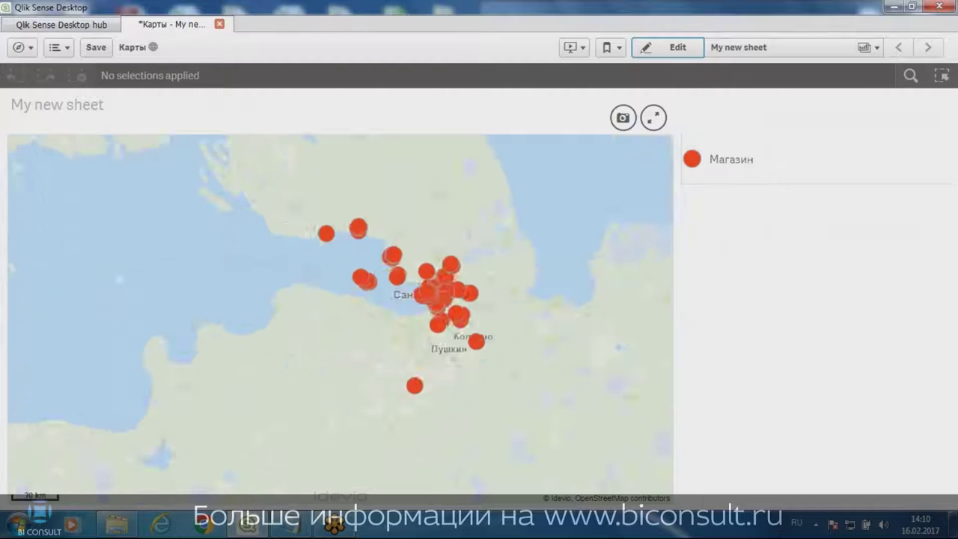
scroll(309, 276, "up", 2)
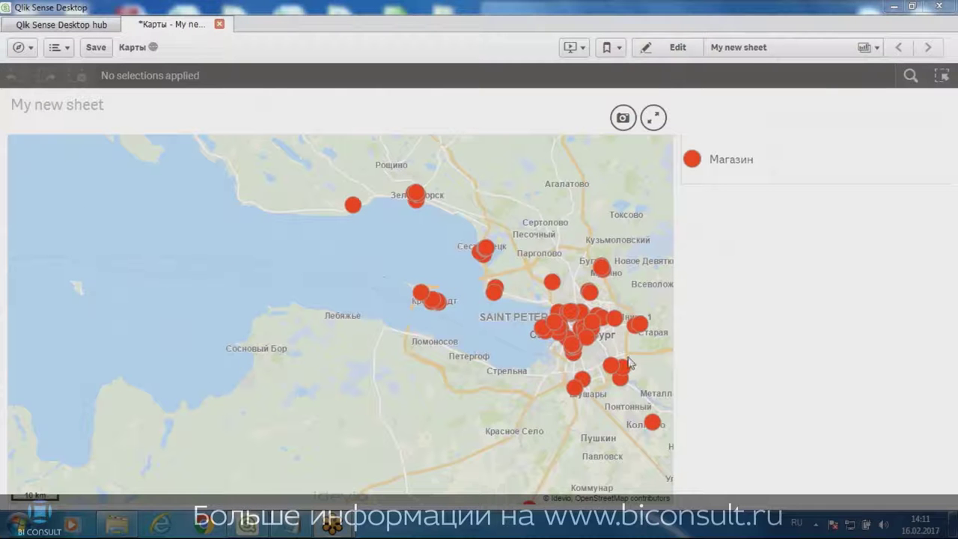
key("alt+shift")
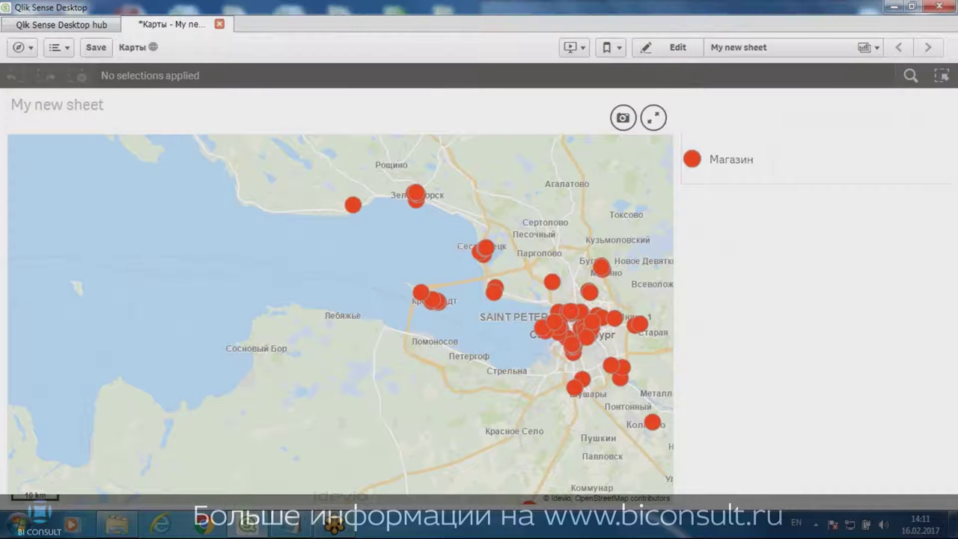
scroll(256, 268, "down", 4)
key("alt+shift")
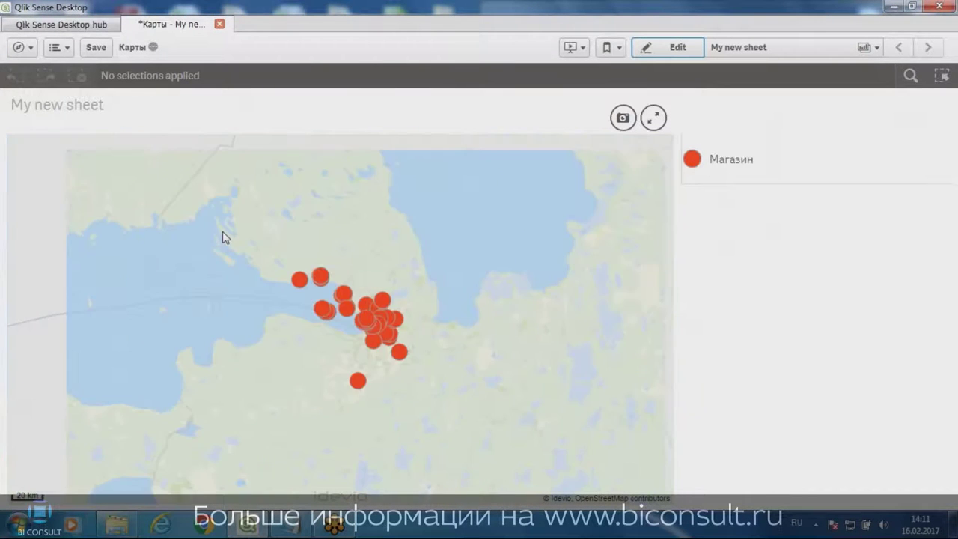
- Return the sheet to editing and add Sum([Оборот]) as a measure of the bubble layer
scroll(222, 232, "down", 2)
left_click(669, 47)
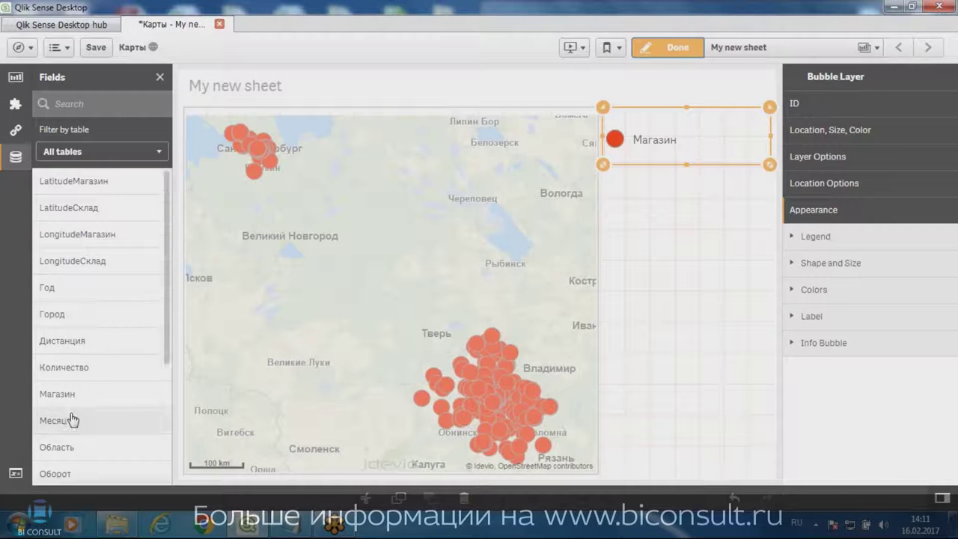
scroll(81, 352, "down", 3)
scroll(81, 352, "down", 1)
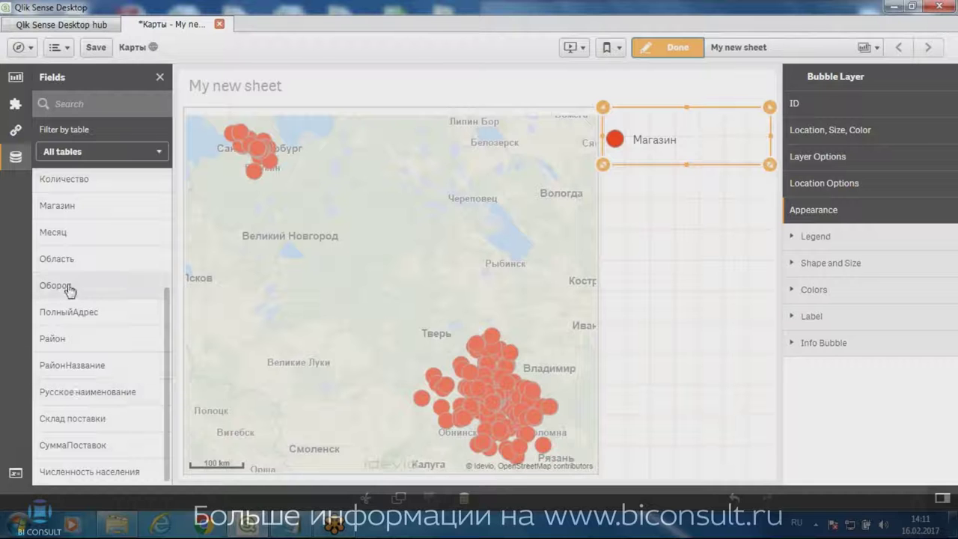
left_click_drag(75, 291, 692, 143)
left_click(669, 124)
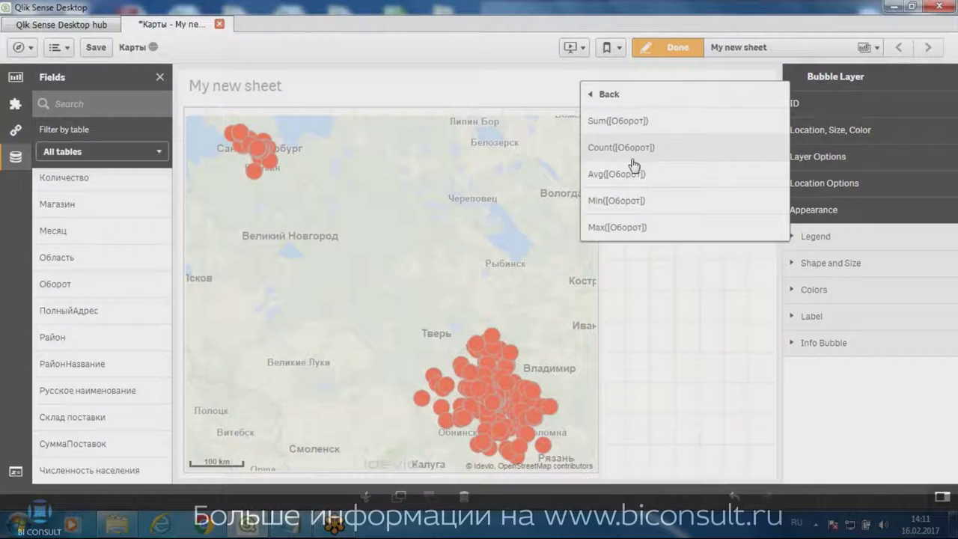
left_click(618, 121)
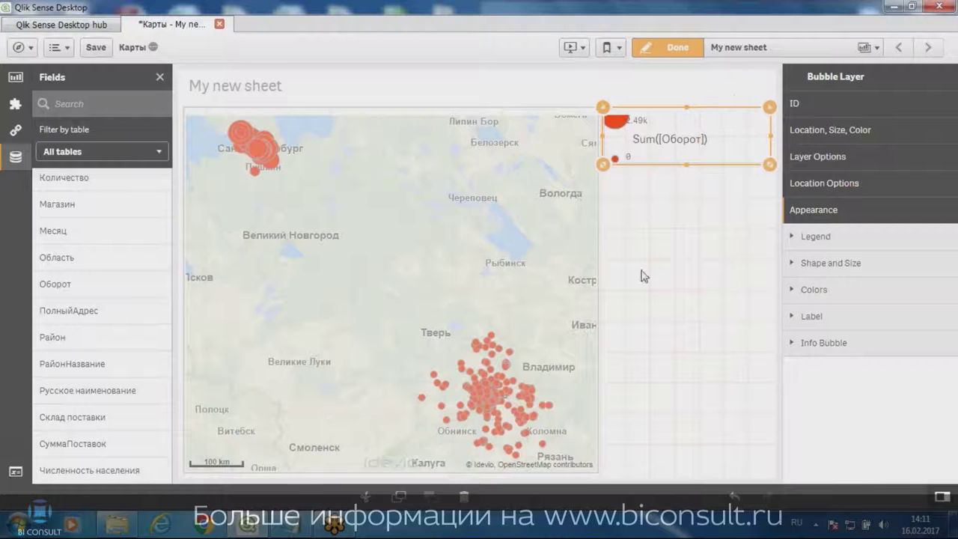
scroll(262, 149, "up", 5)
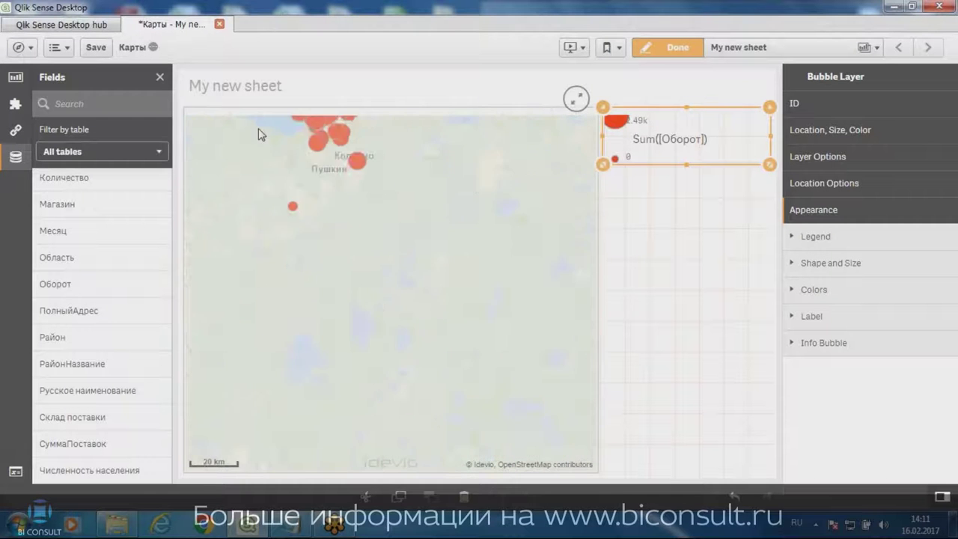
scroll(396, 148, "down", 1)
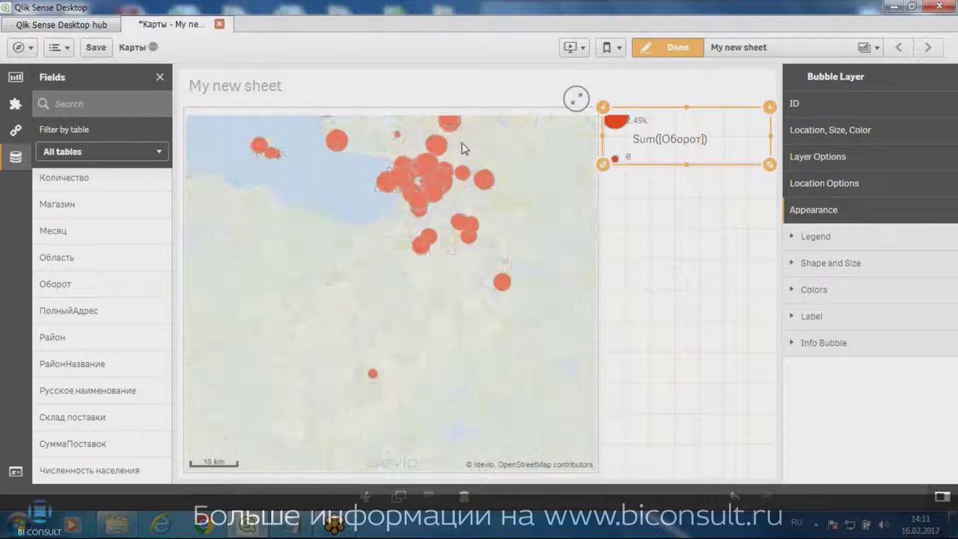
scroll(396, 148, "up", 2)
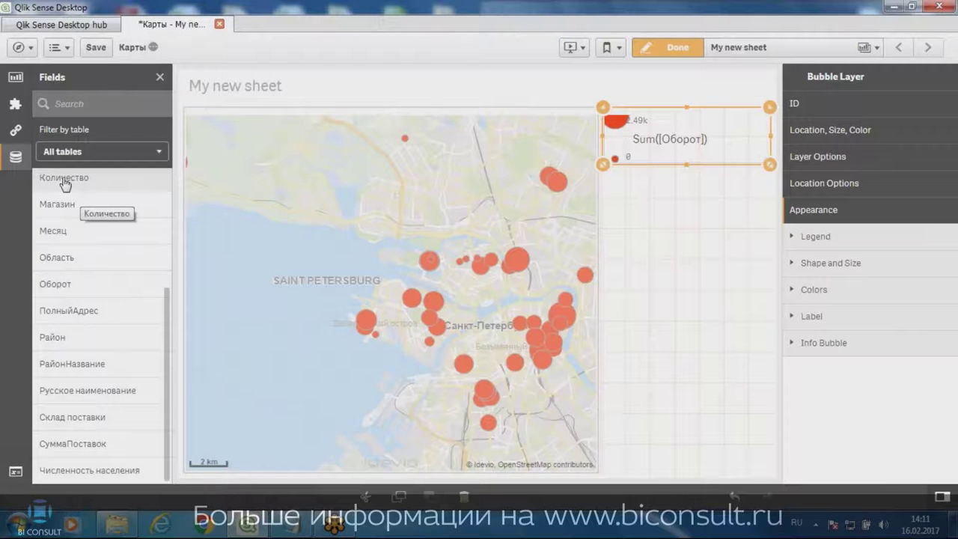
- Add Sum([Количество]) as a further measure of the bubble layer and inspect the store bubbles around Saint Petersburg
left_click_drag(82, 180, 672, 144)
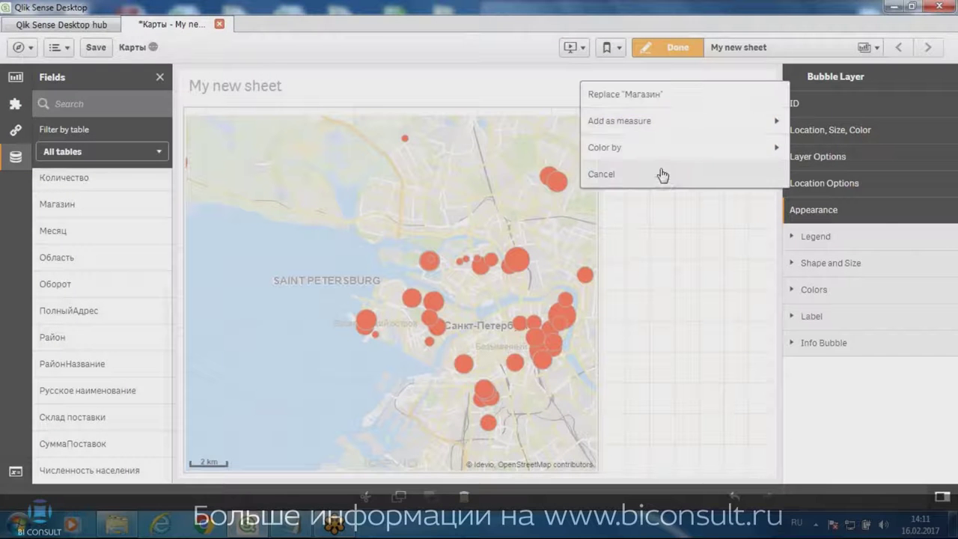
left_click(655, 124)
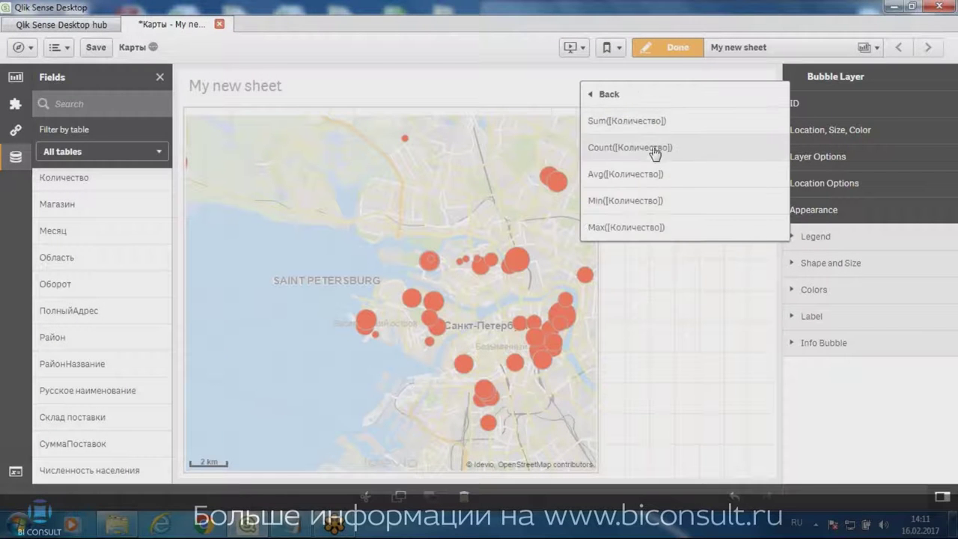
left_click(621, 123)
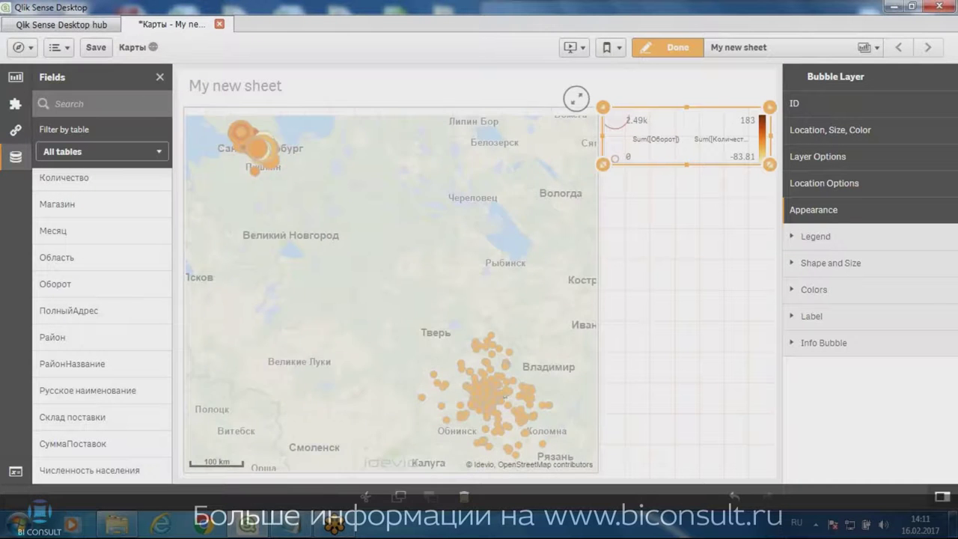
scroll(267, 176, "up", 5)
scroll(236, 232, "up", 2)
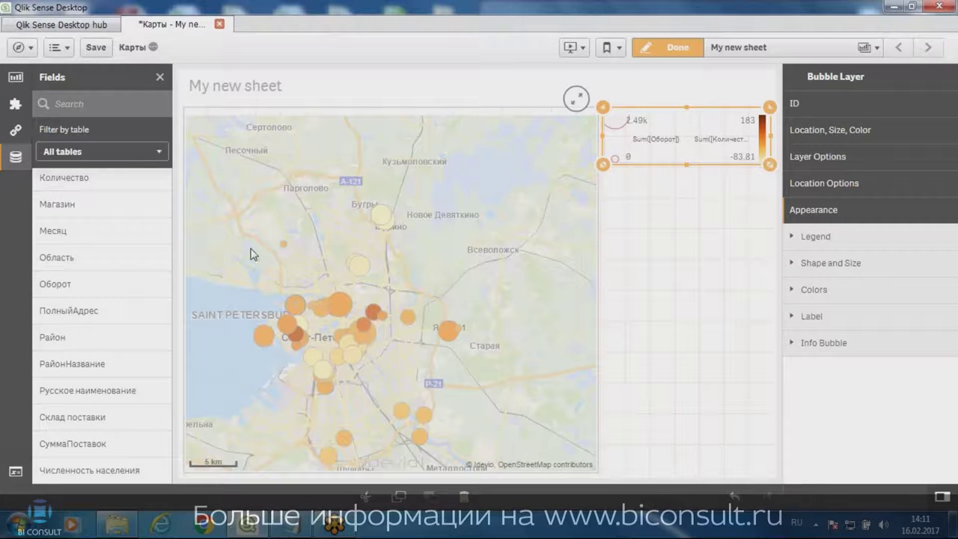
mouse_move(285, 246)
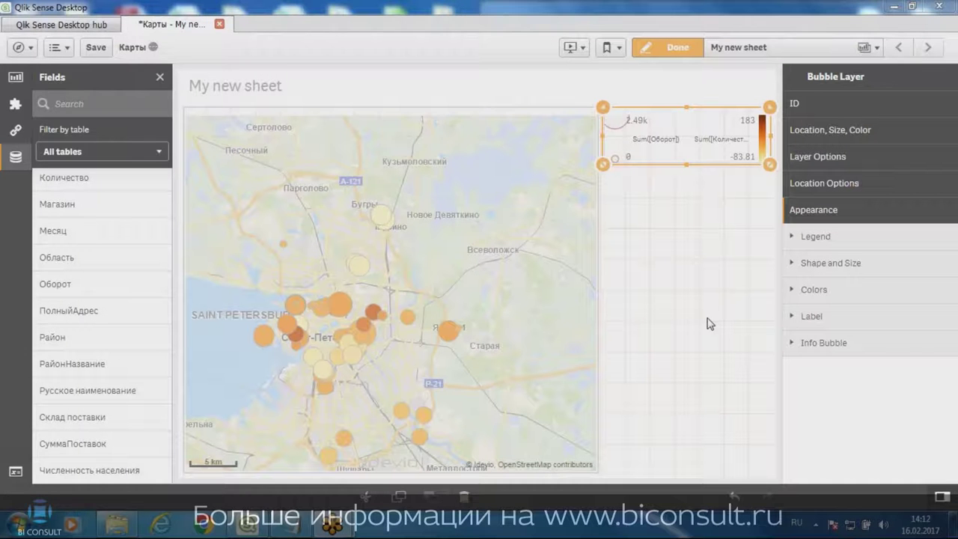
- Add an Idevio Area Layer beneath the bubble layer and shorten it to about the same height
key("alt+shift")
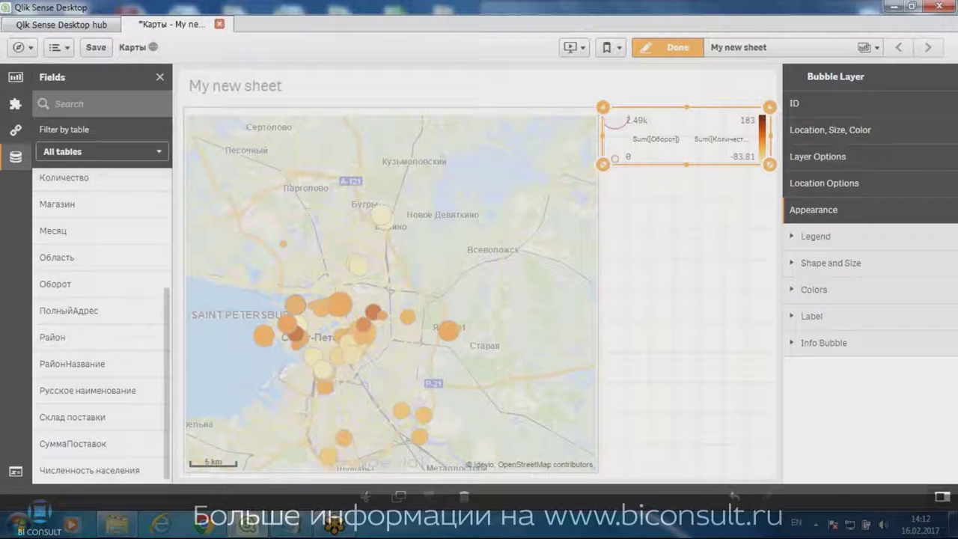
left_click(15, 104)
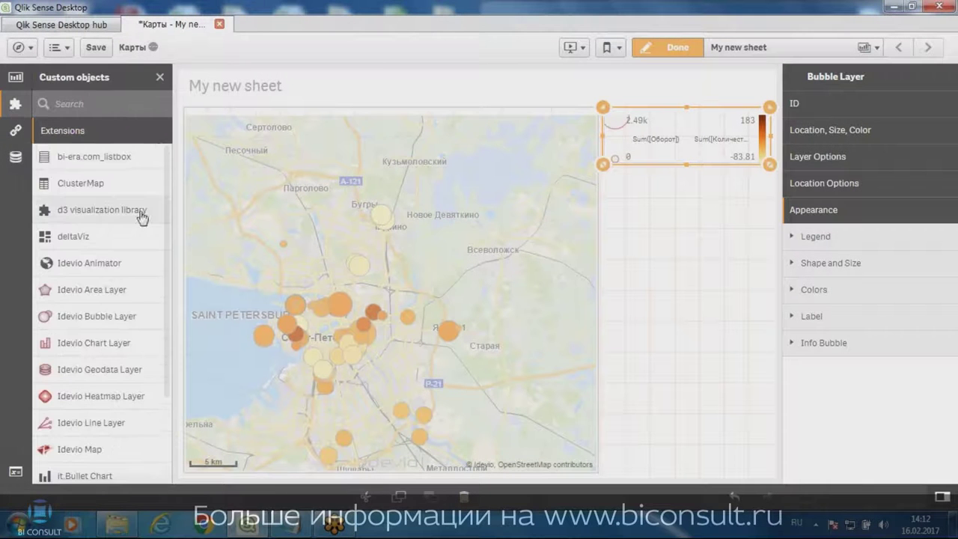
key("alt+shift")
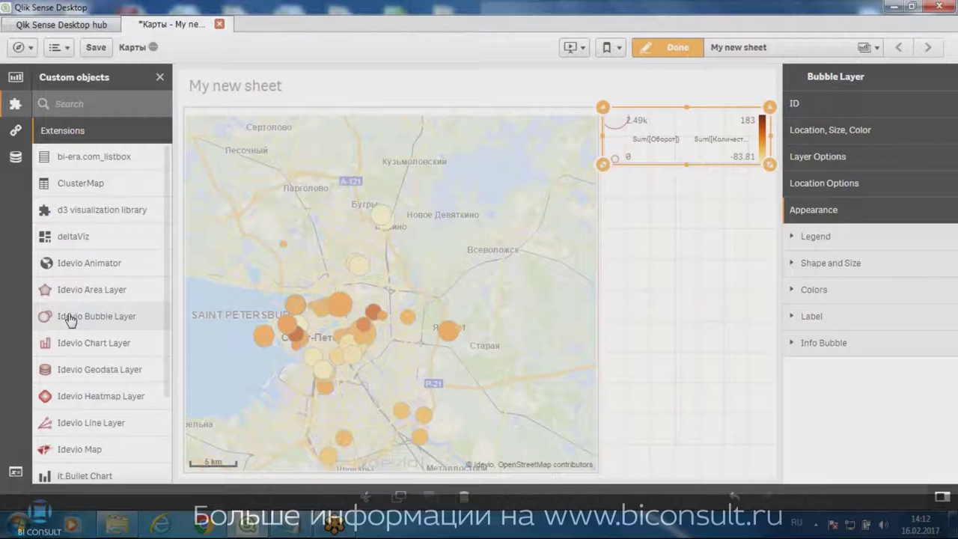
left_click_drag(661, 217, 685, 209)
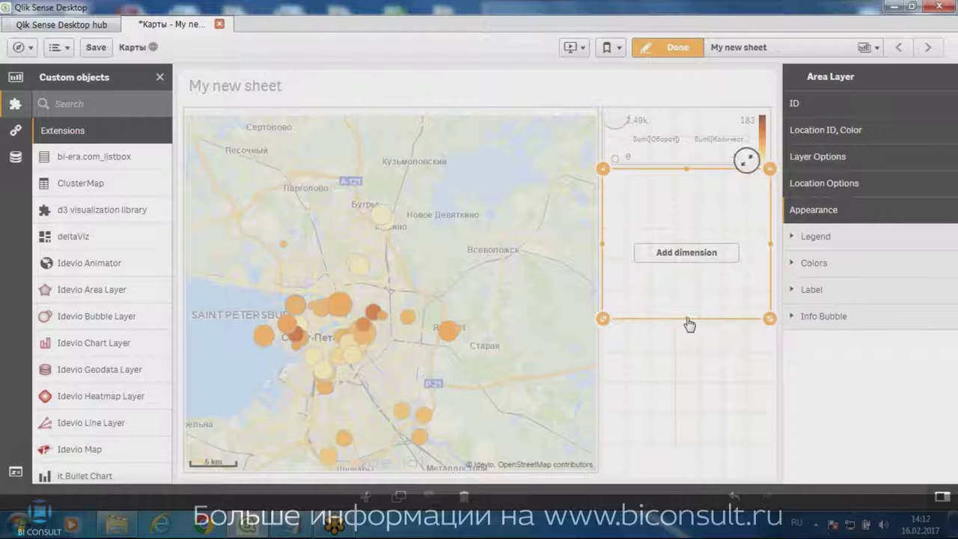
left_click_drag(690, 322, 681, 237)
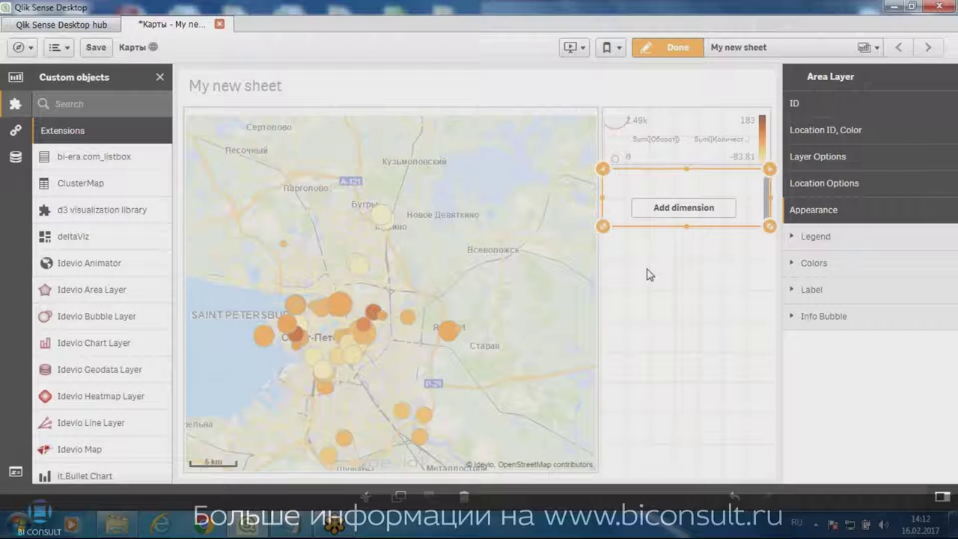
- Add the Город field as the dimension of the area layer
left_click(15, 157)
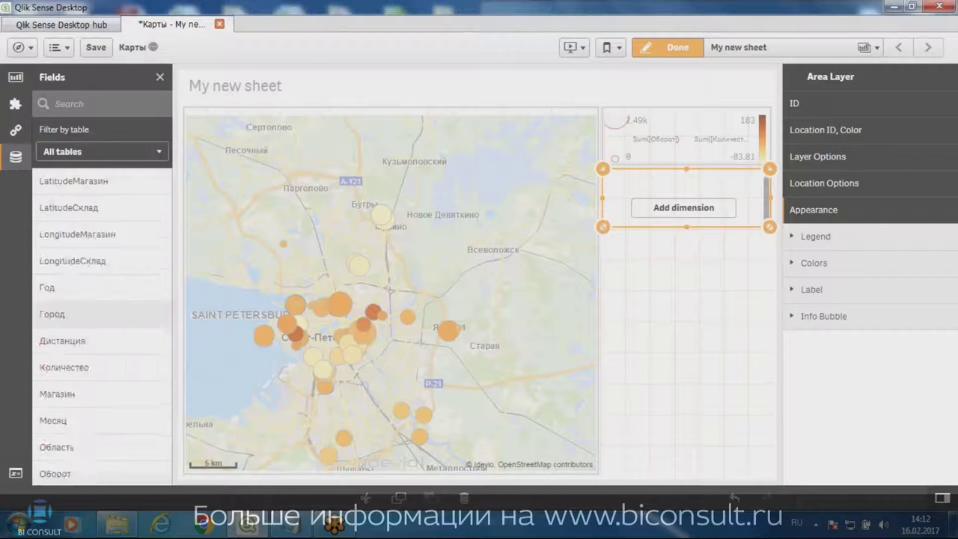
scroll(52, 323, "down", 1)
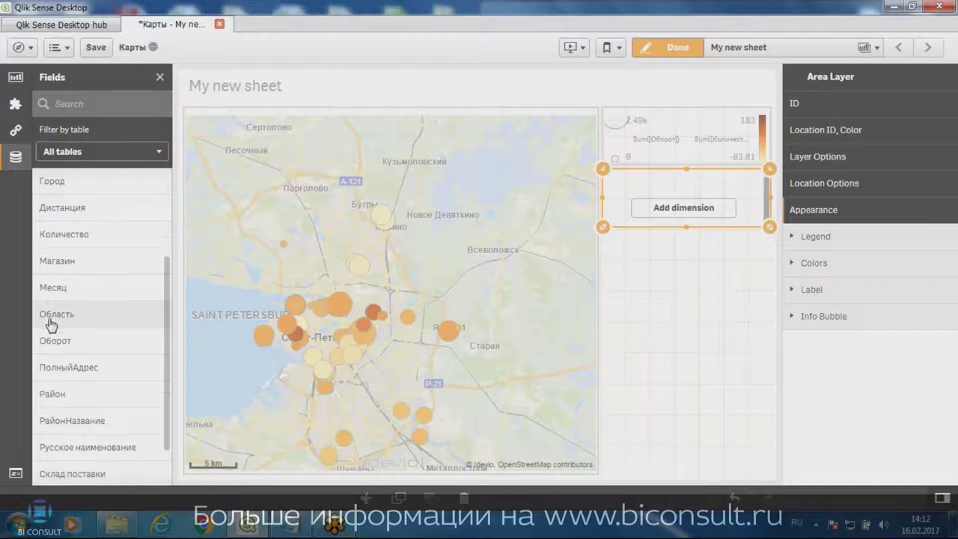
left_click_drag(64, 193, 690, 208)
left_click(655, 173)
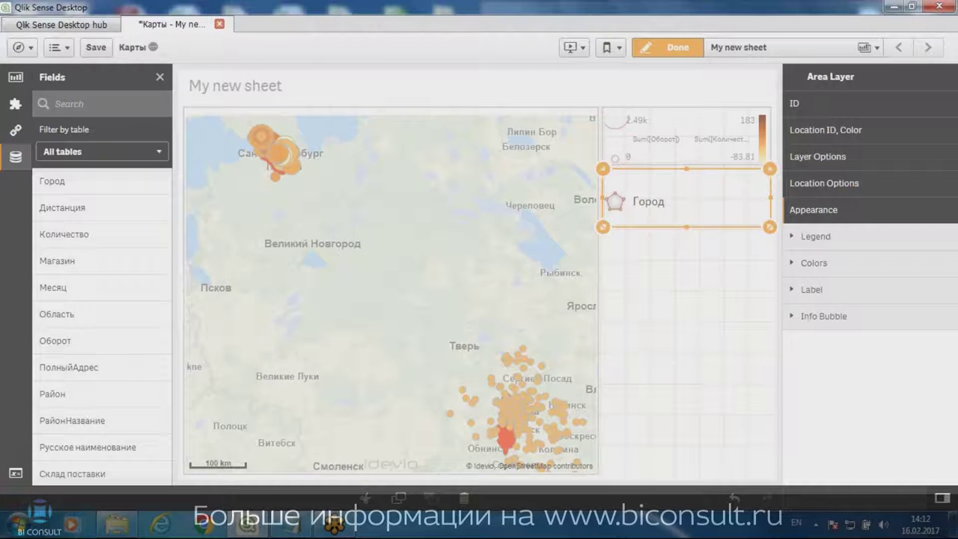
- Finish editing the sheet and examine the city area of Saint Petersburg on the map
left_click(655, 49)
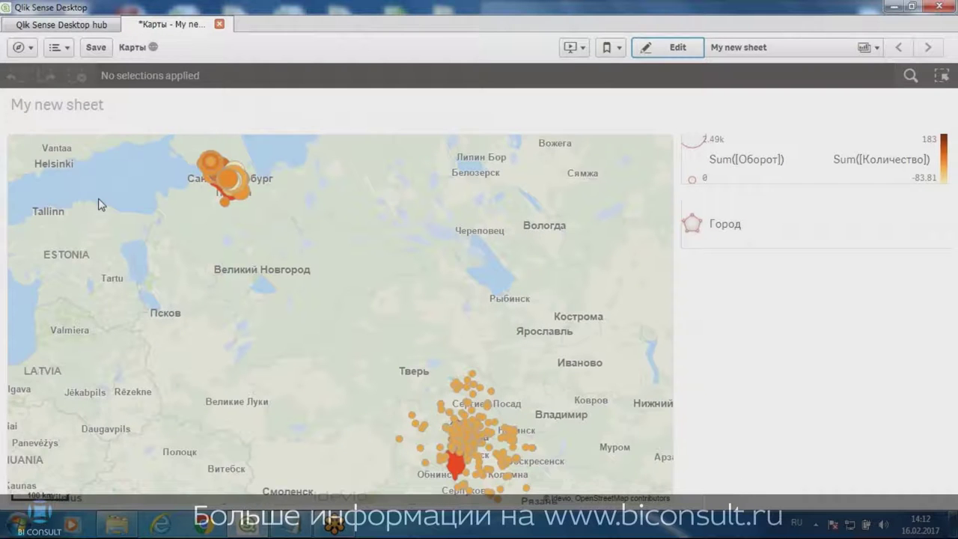
scroll(192, 195, "up", 3)
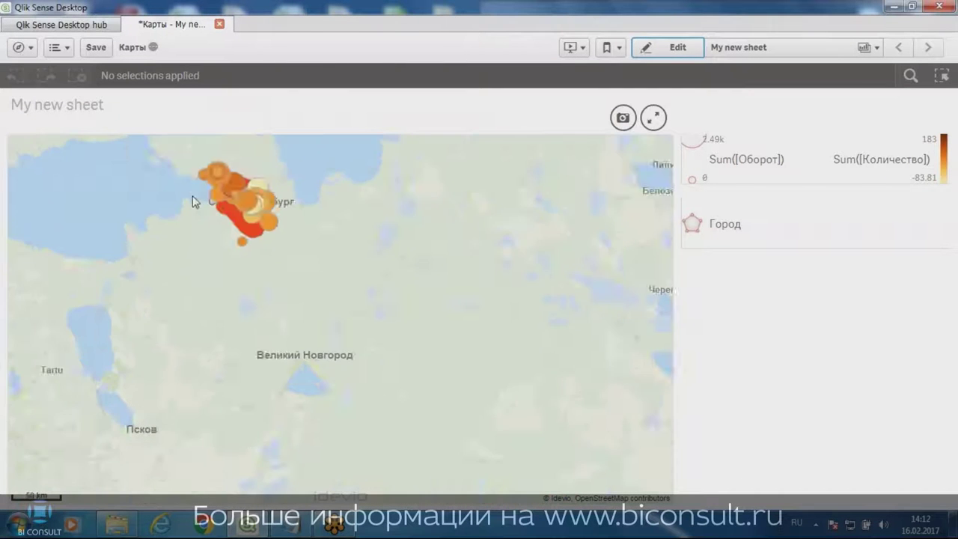
scroll(207, 235, "up", 1)
scroll(256, 220, "down", 1)
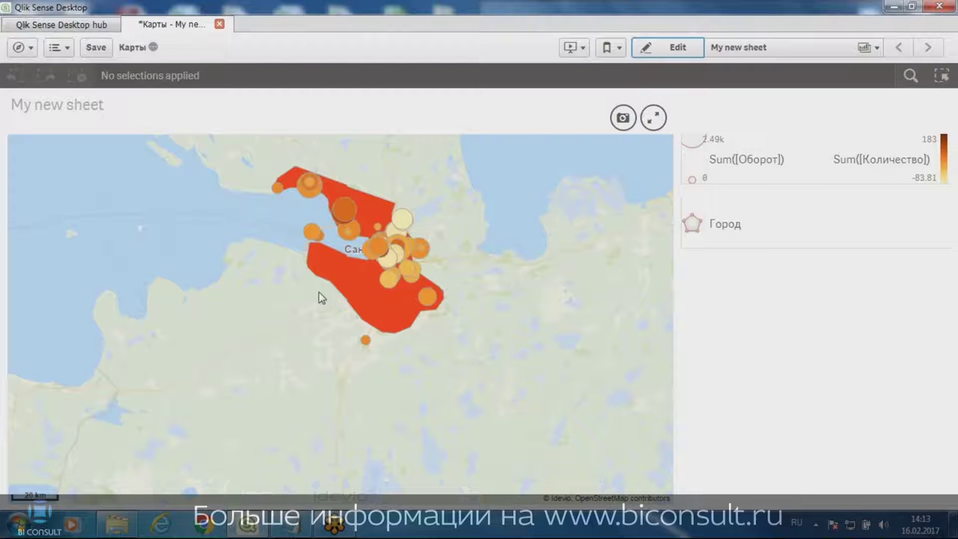
mouse_move(354, 286)
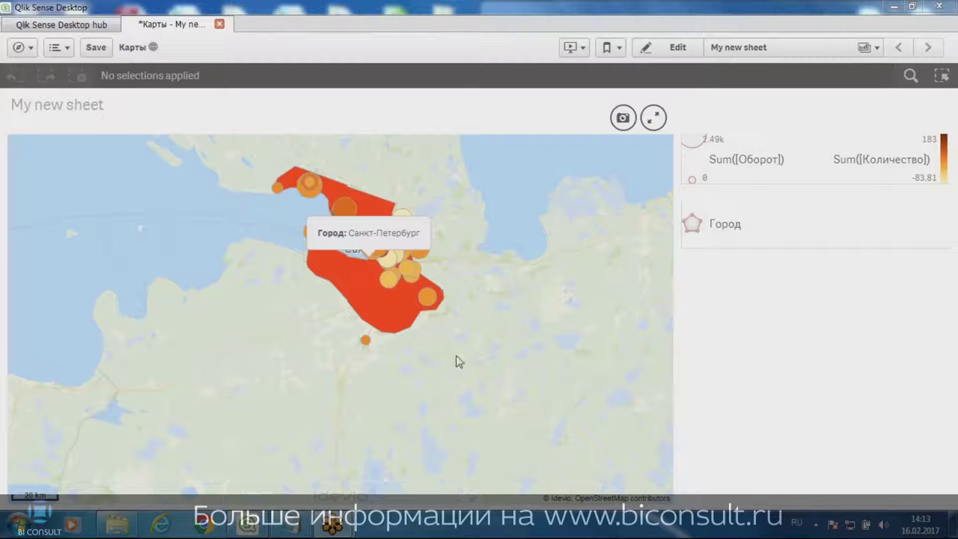
key("alt+shift")
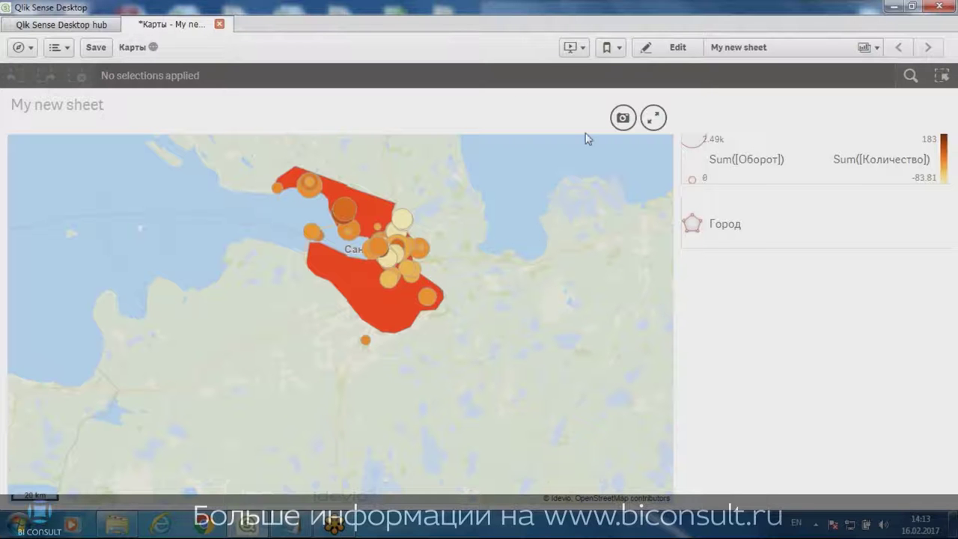
- Hide the bubble layer and show it again, and do the same with the Город area layer
left_click(281, 316)
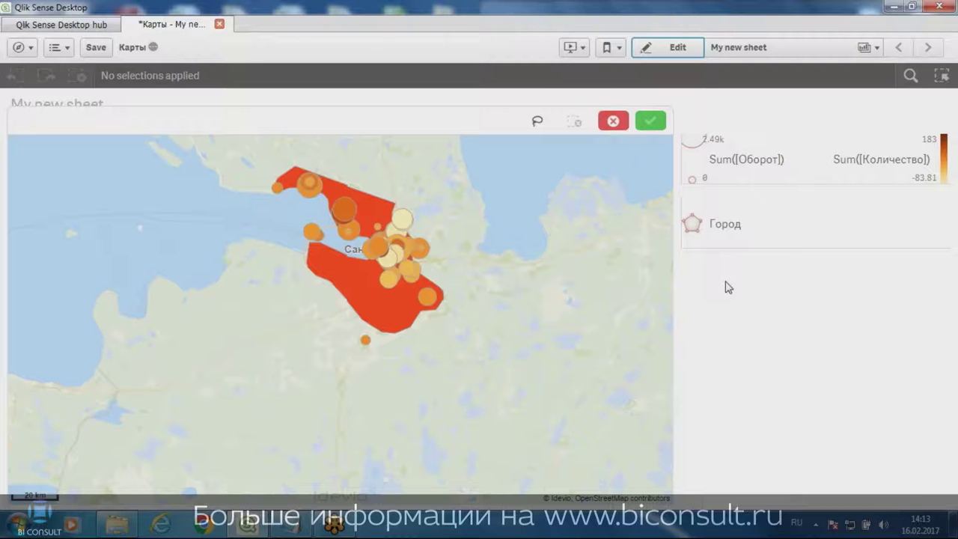
right_click(718, 154)
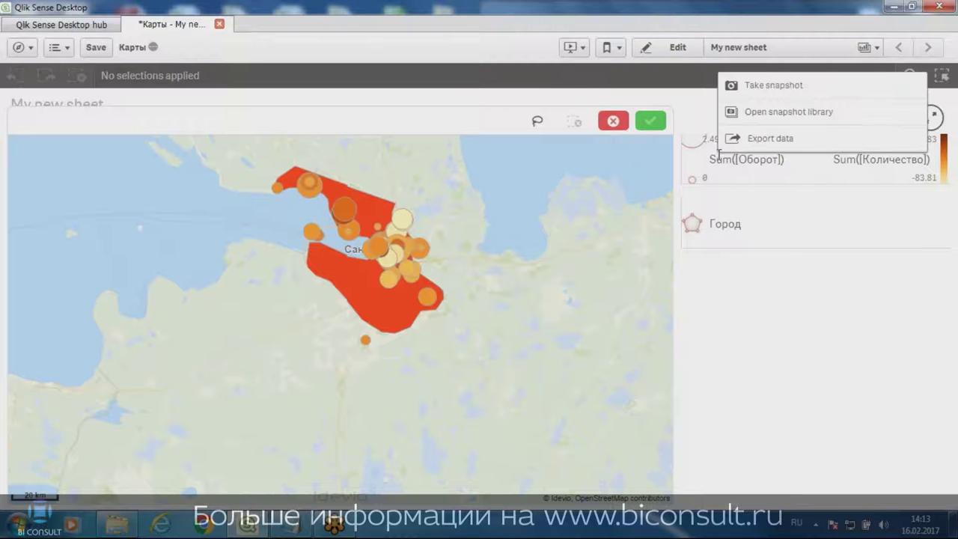
left_click(727, 299)
left_click(719, 153)
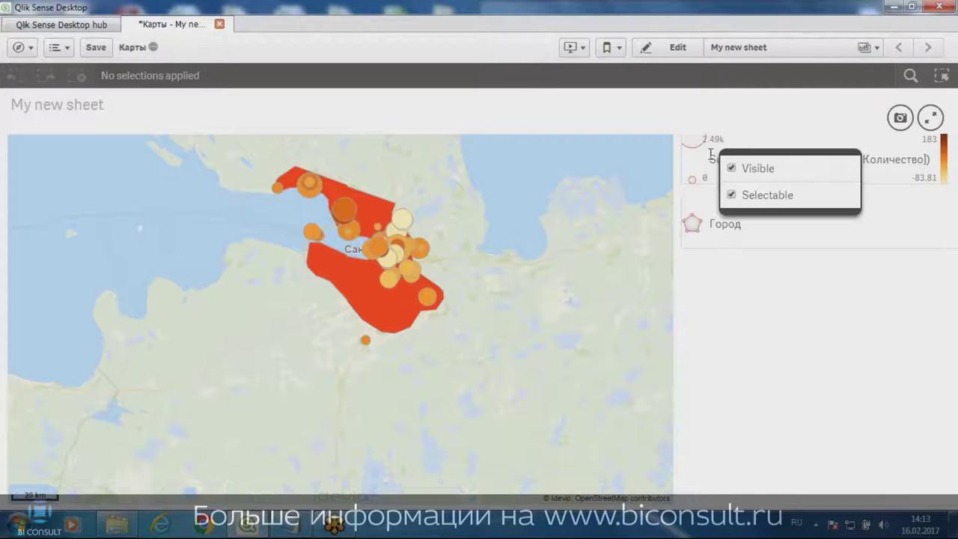
left_click(732, 167)
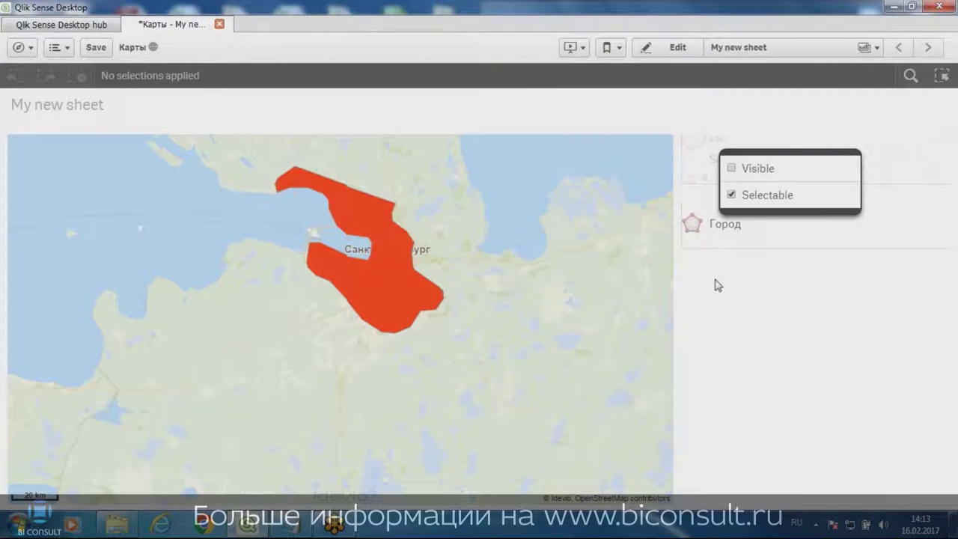
left_click(731, 168)
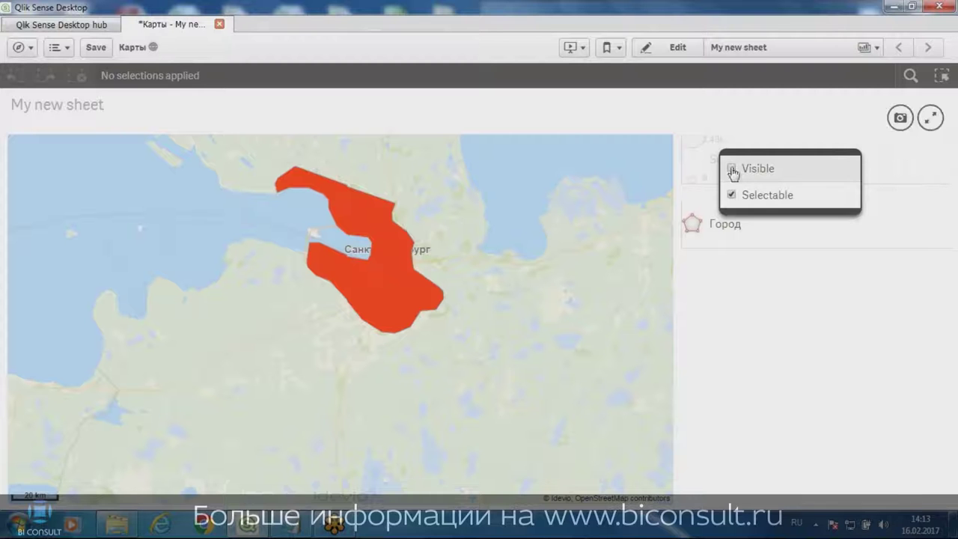
left_click(726, 241)
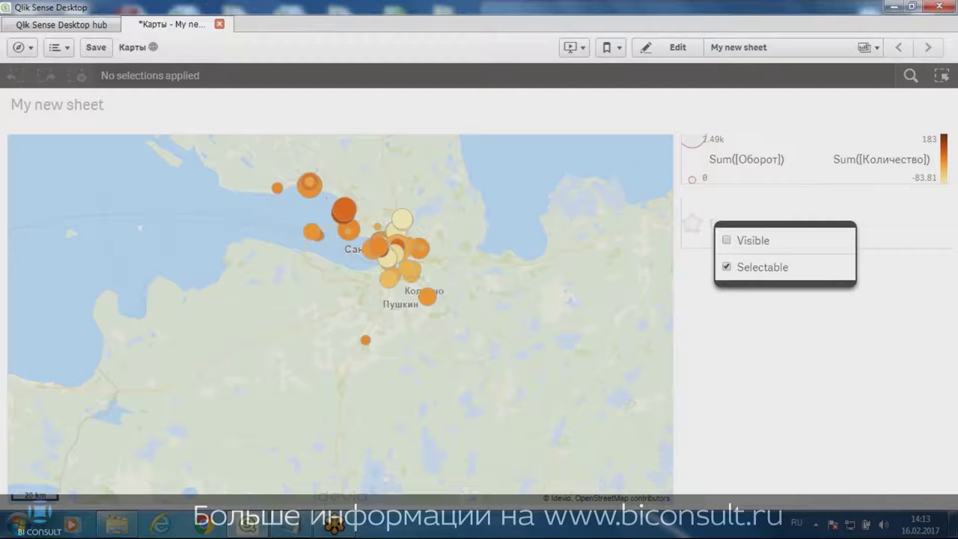
left_click(727, 241)
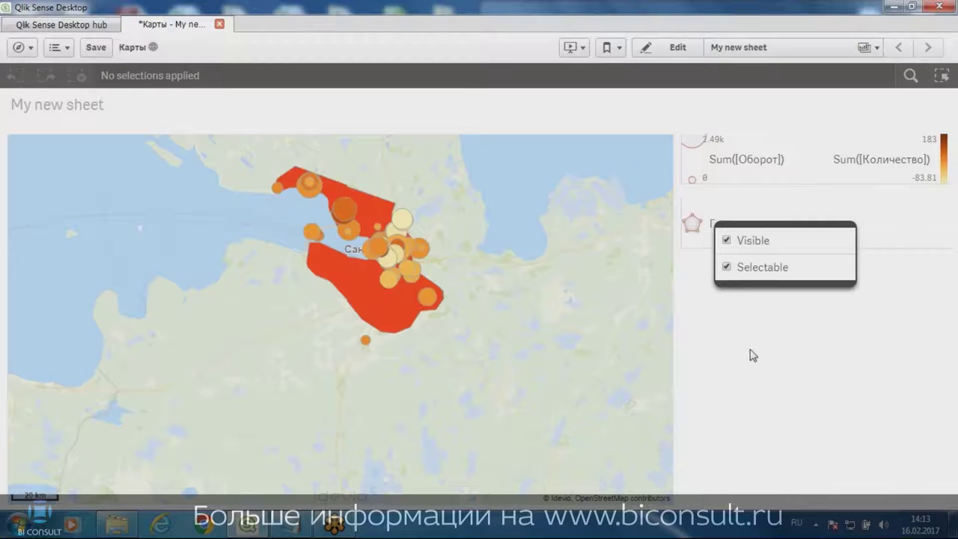
- Lasso the Saint Petersburg area on the map and select its city using the Город - Area Layer selection dimension
left_click(523, 196)
left_click(538, 124)
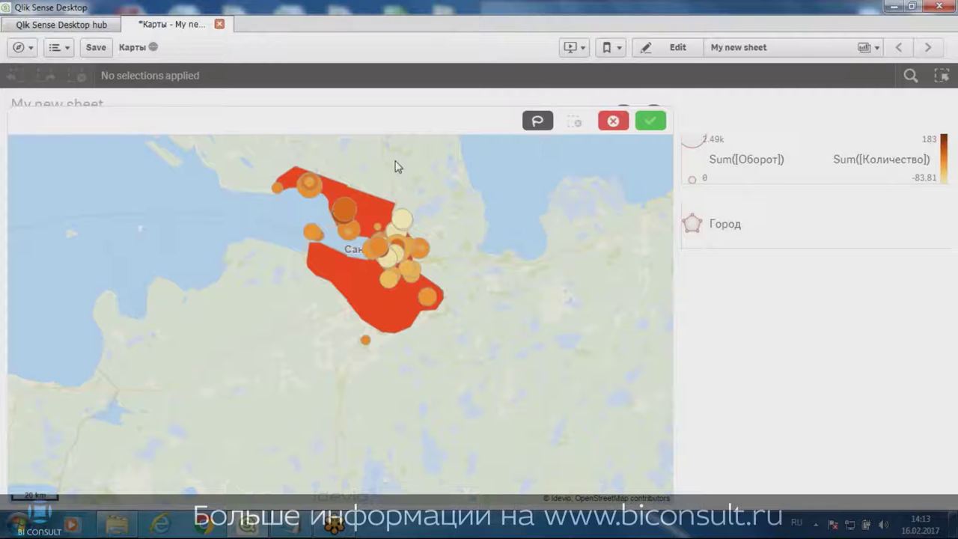
mouse_move(392, 159)
left_mouse_down()
mouse_move(362, 152)
mouse_move(278, 159)
mouse_move(240, 237)
mouse_move(315, 346)
mouse_move(385, 258)
mouse_move(412, 197)
mouse_move(392, 160)
left_mouse_up()
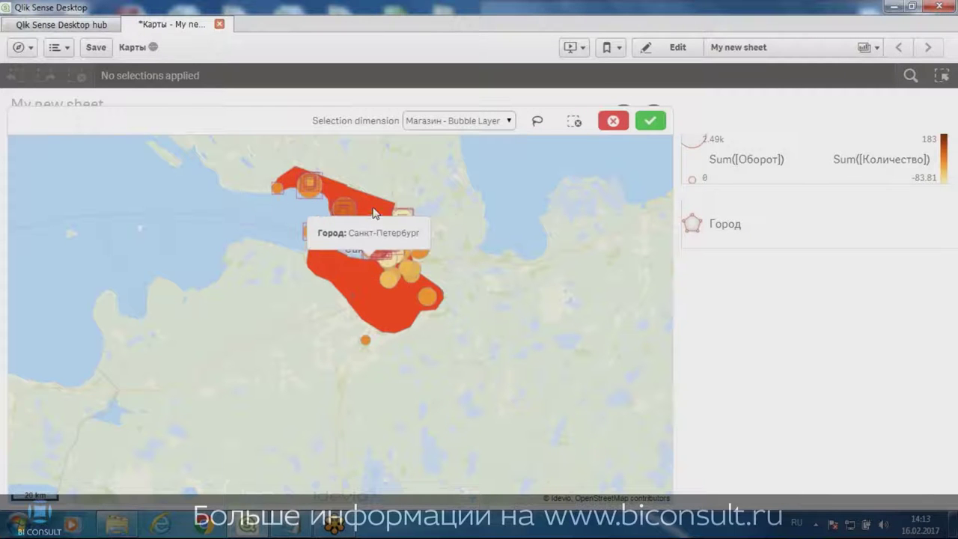
left_click(453, 121)
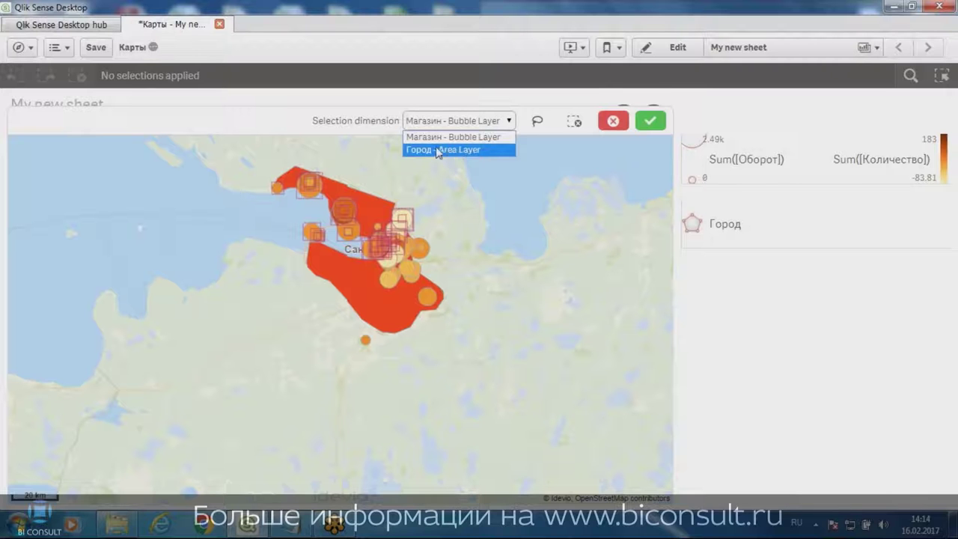
left_click(438, 150)
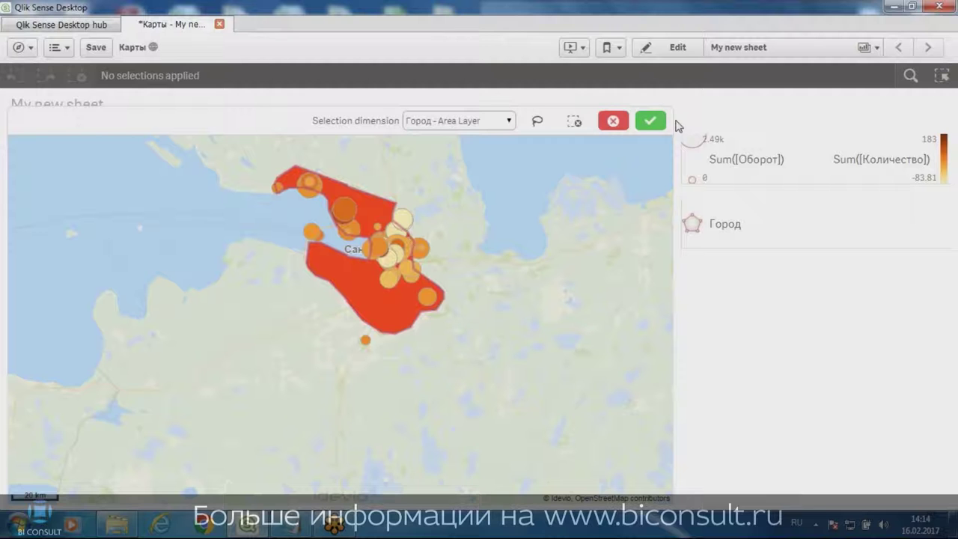
left_click(650, 121)
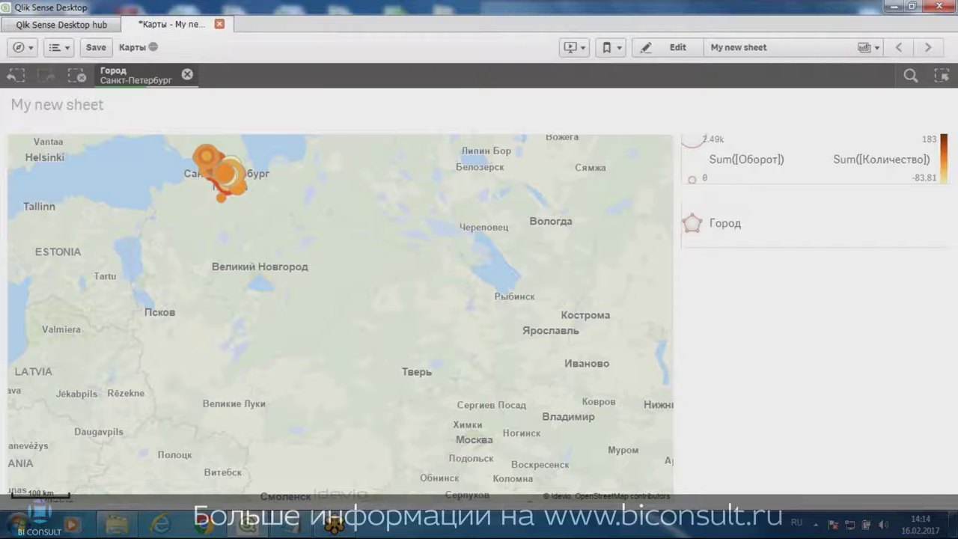
- Save the app and clear the Город selection
scroll(252, 184, "up", 2)
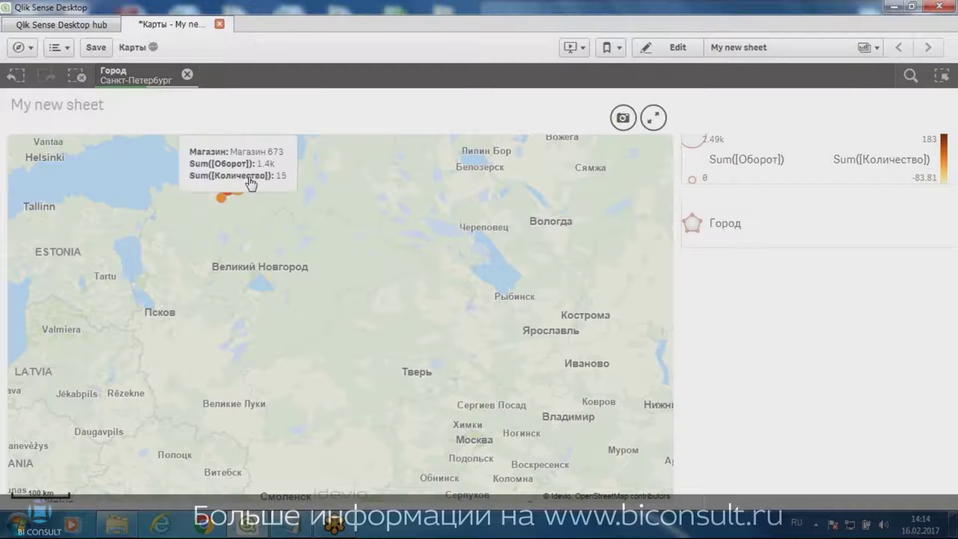
scroll(251, 187, "up", 4)
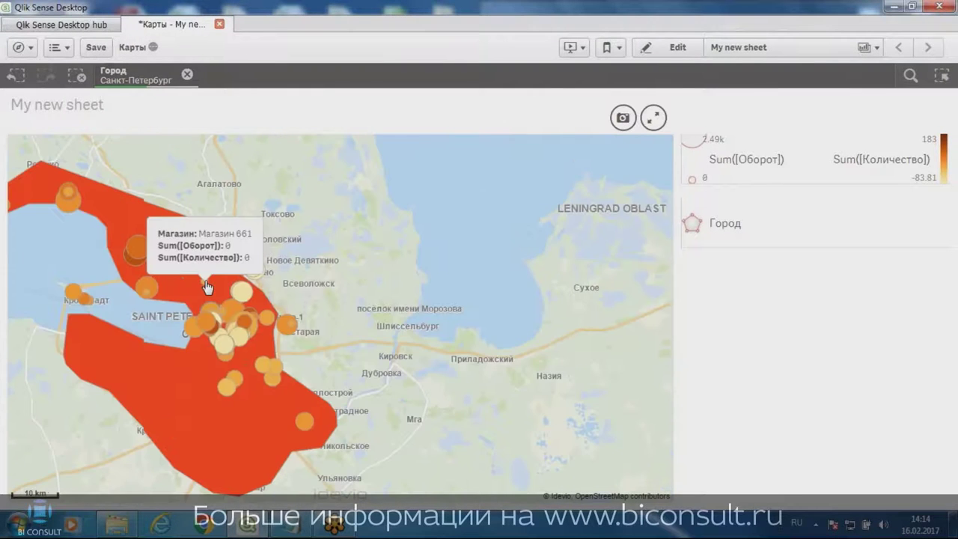
scroll(321, 239, "down", 5)
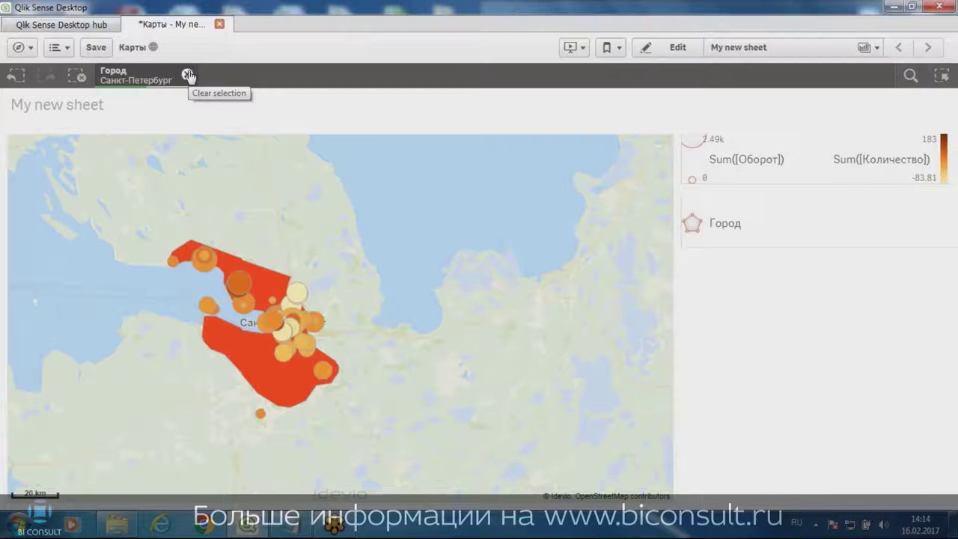
left_click(96, 47)
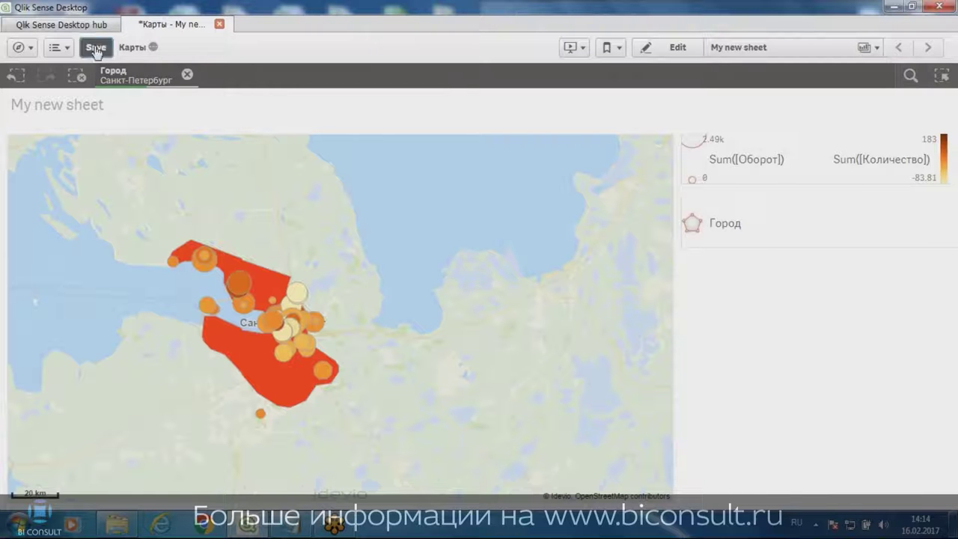
left_click(187, 75)
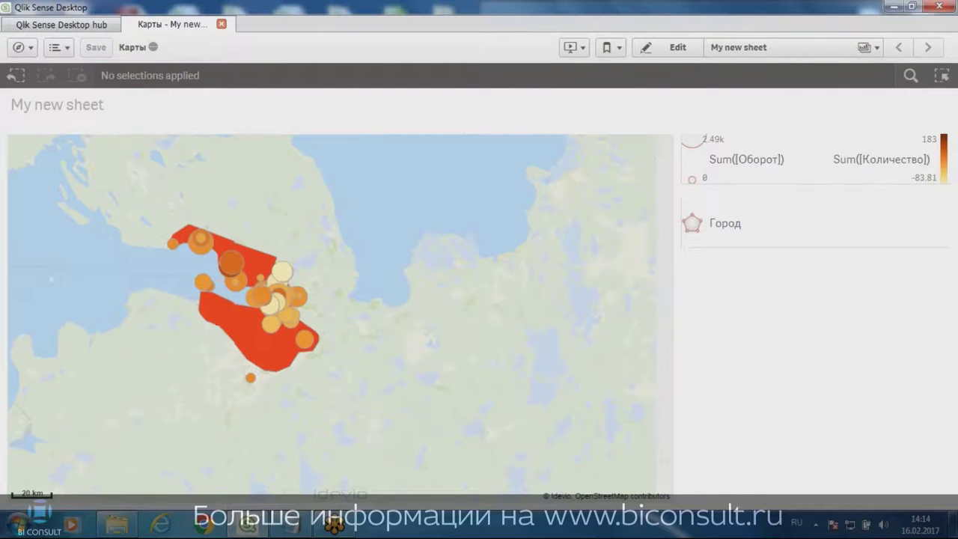
- Create a second sheet in the app and start editing it
left_click(748, 47)
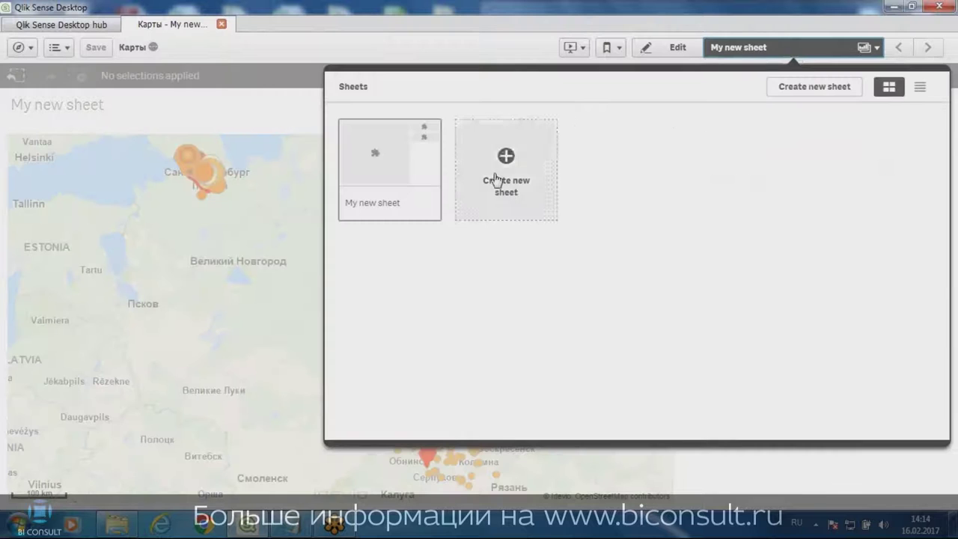
left_click(507, 160)
left_click(506, 166)
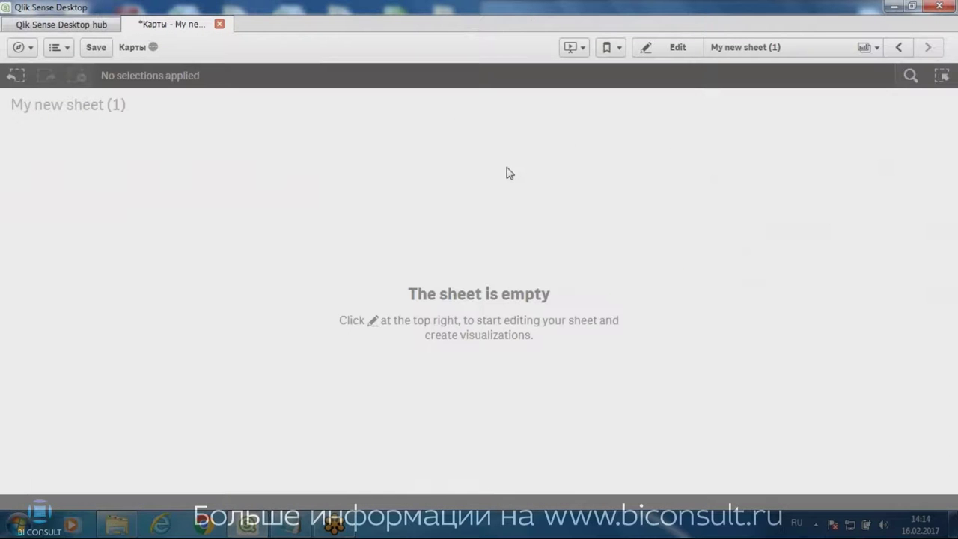
left_click(672, 53)
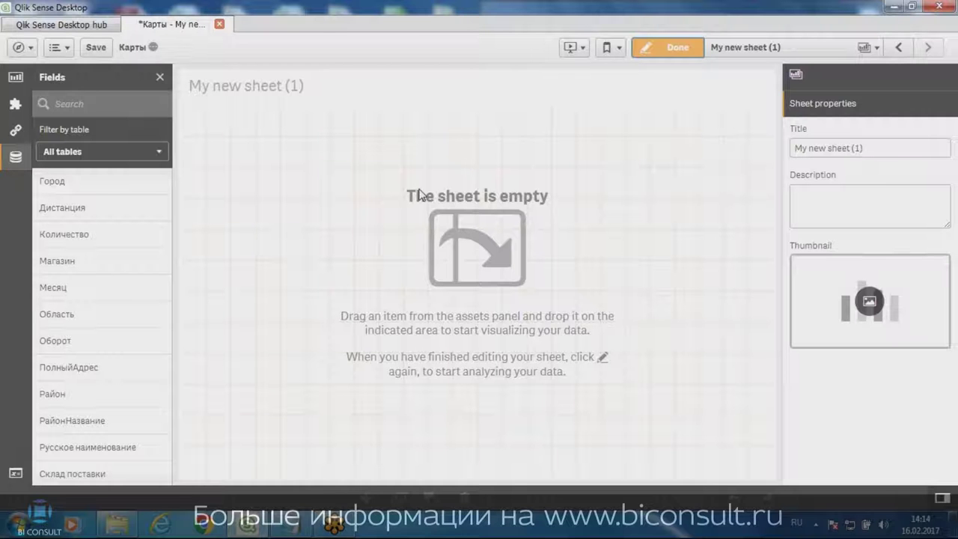
- Add an Idevio Map to the empty sheet and narrow it to about two thirds of the sheet's width
left_click(15, 104)
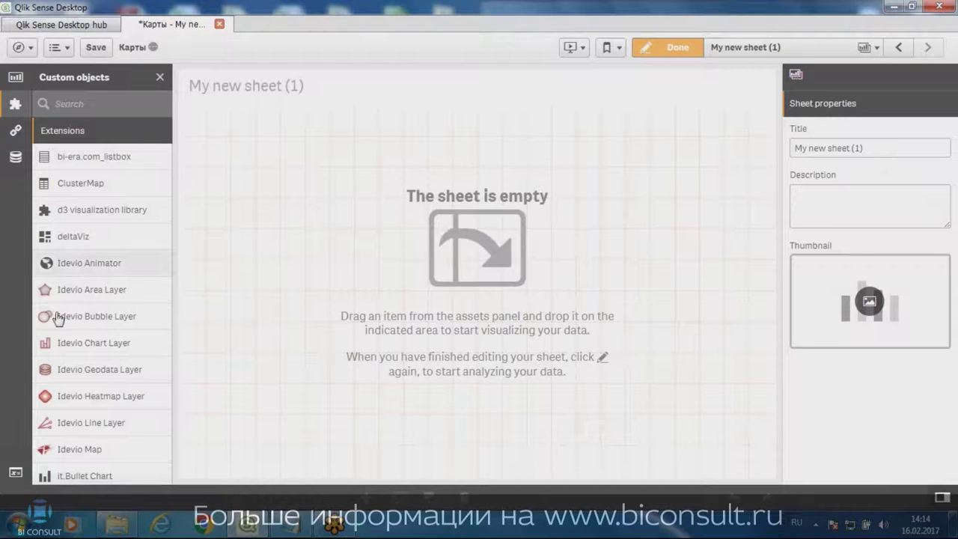
left_click_drag(75, 449, 421, 349)
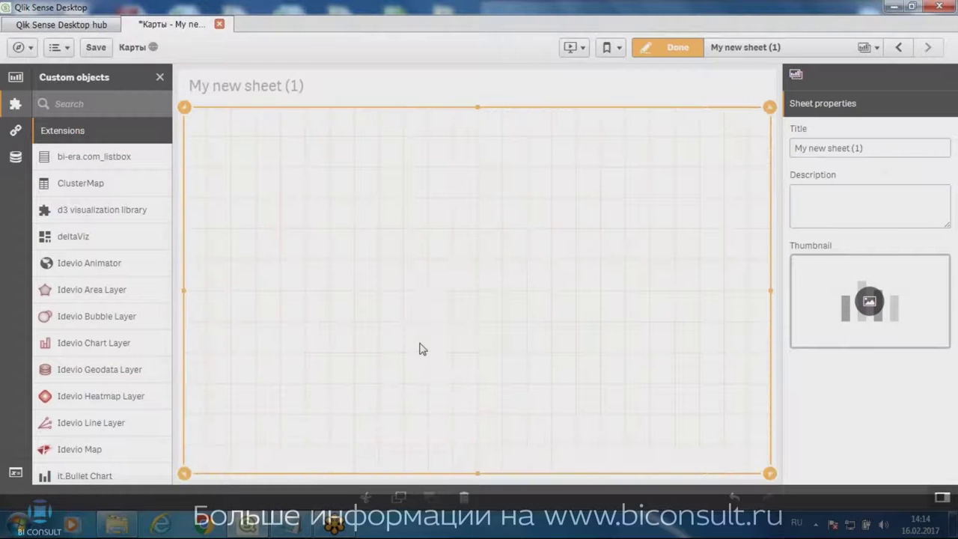
left_click_drag(770, 297, 575, 298)
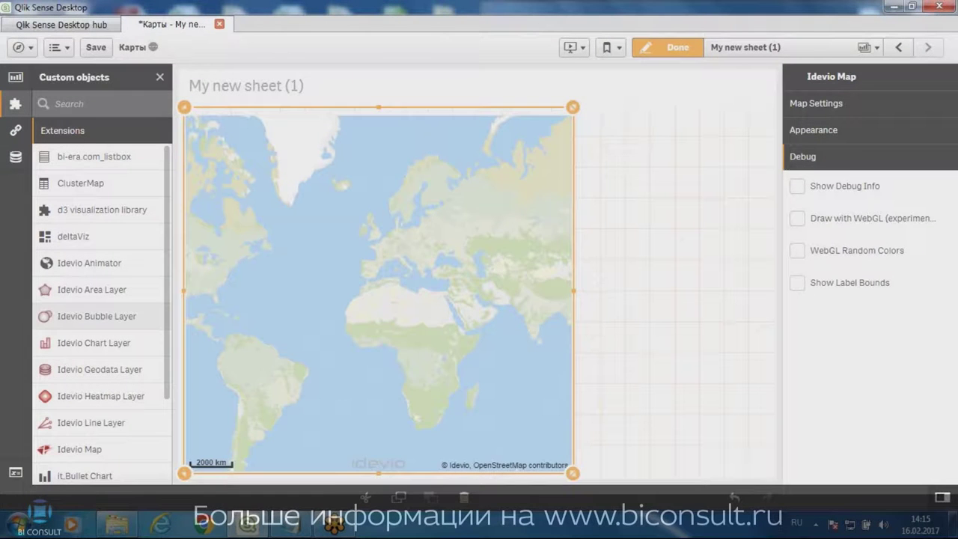
- Add a short Idevio Bubble Layer beside the top of the map, with the ПолныйАдрес field as its dimension
left_click_drag(72, 318, 683, 168)
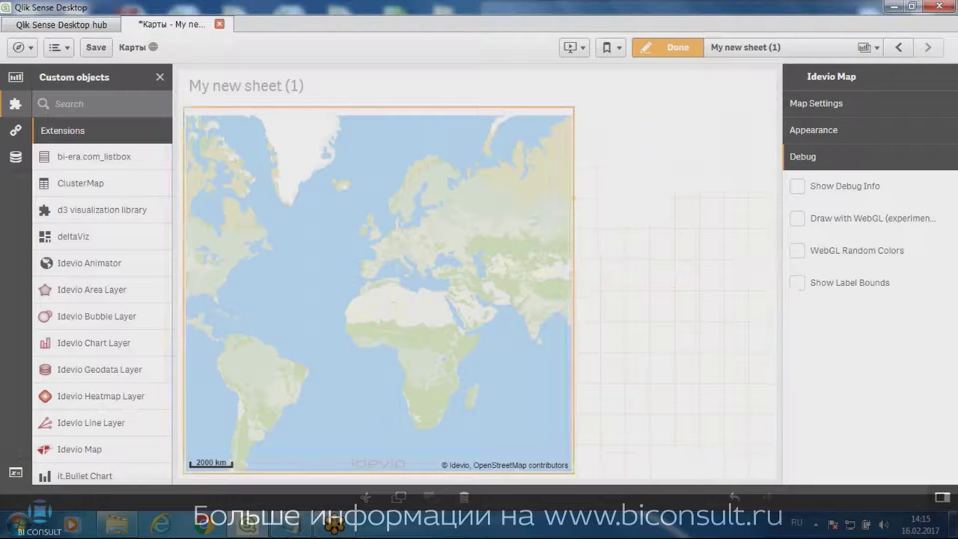
left_click_drag(673, 282, 669, 180)
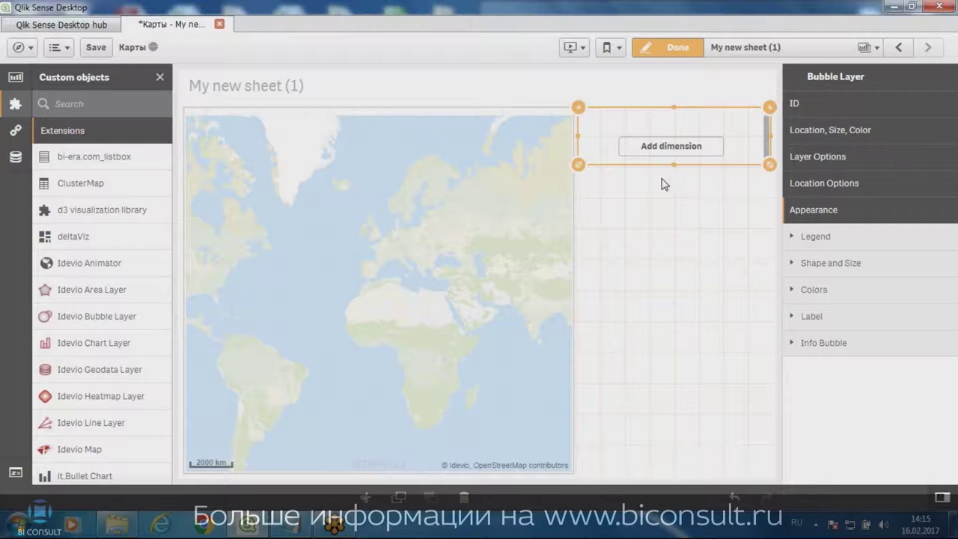
left_click(670, 146)
left_click_drag(887, 113, 885, 231)
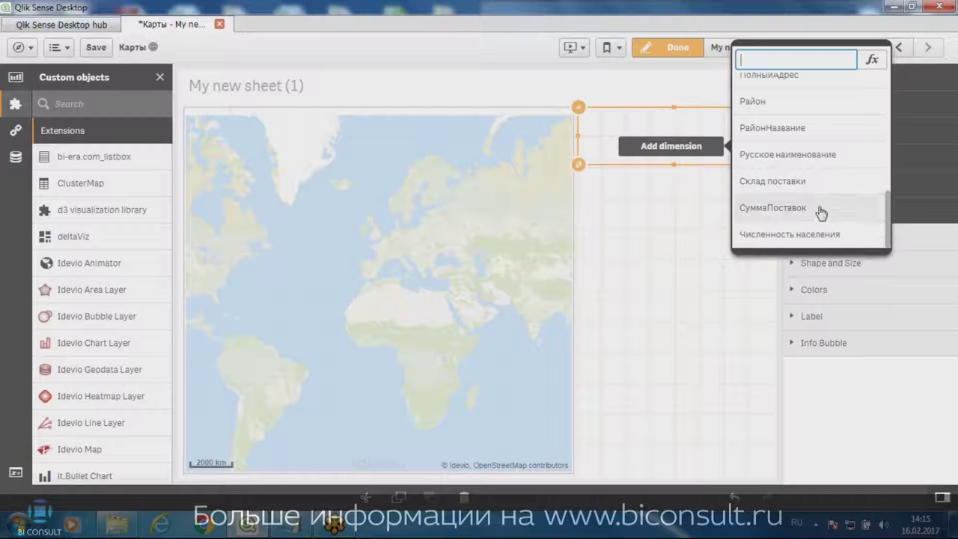
scroll(831, 213, "up", 2)
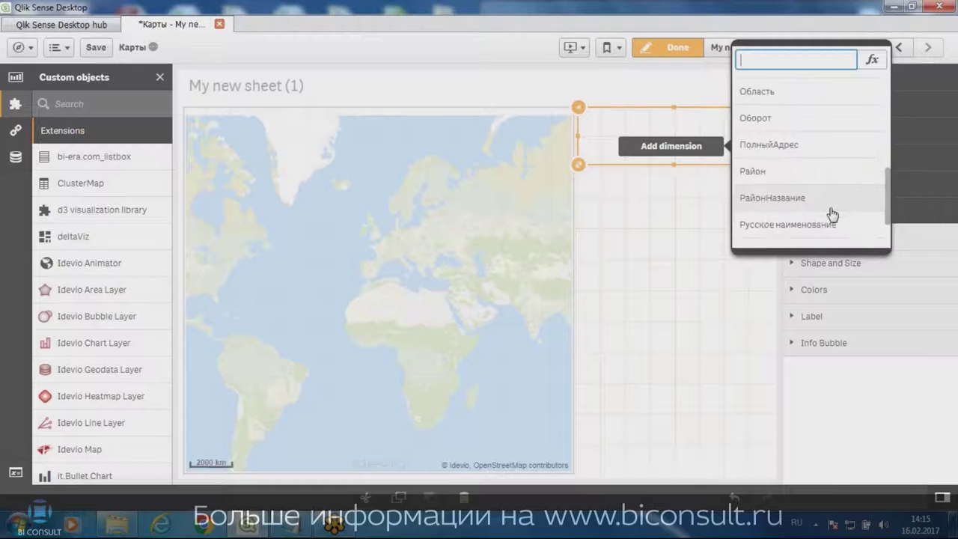
left_click(788, 148)
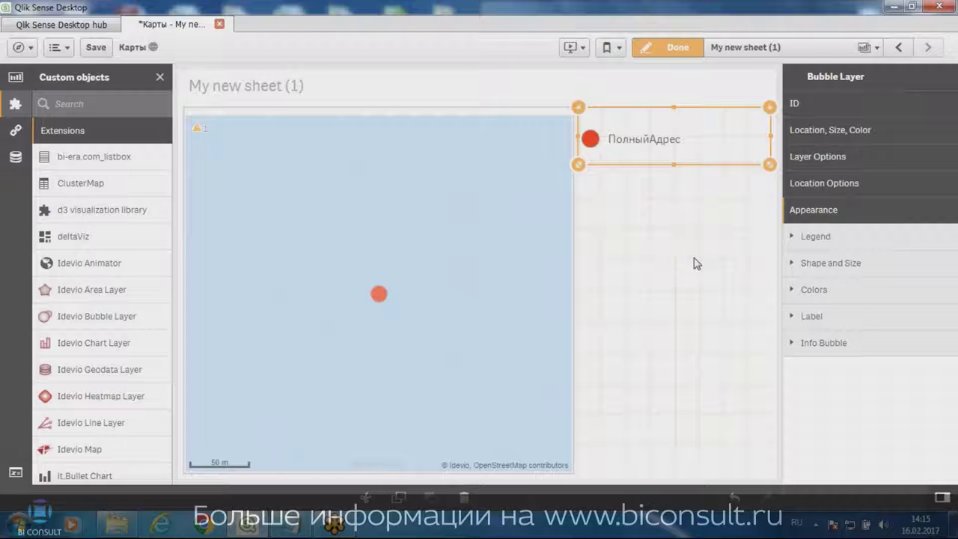
- Add Avg([LatitudeМагазин]) and Avg([LongitudeМагазин]) as measures of the ПолныйАдрес bubble layer
left_click(15, 157)
left_click_drag(75, 182, 672, 153)
left_click(646, 124)
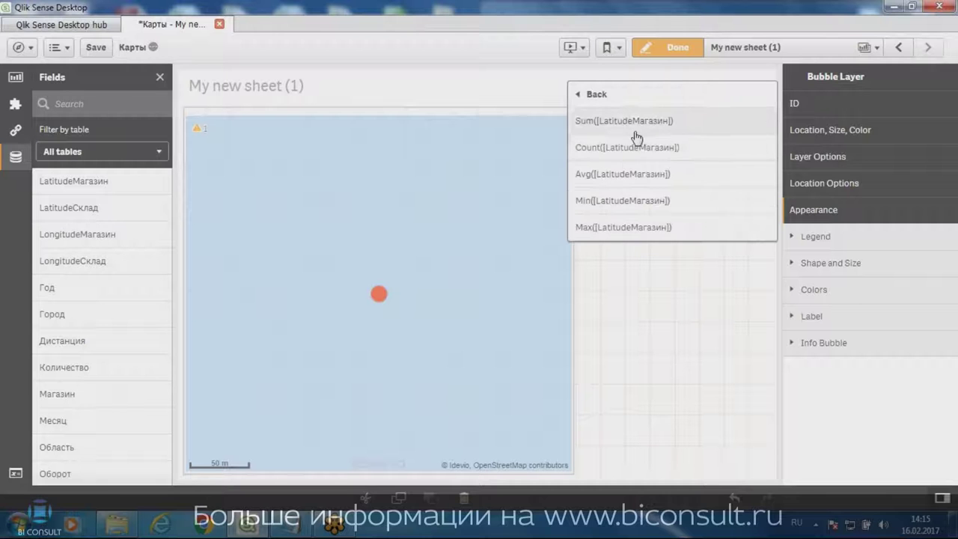
left_click(614, 173)
left_click_drag(94, 234, 686, 162)
left_click(648, 121)
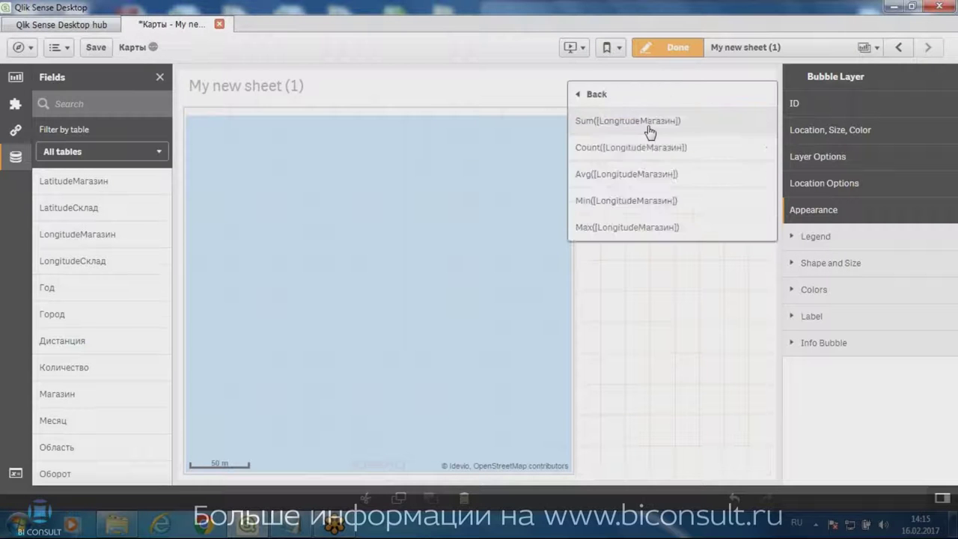
left_click(638, 173)
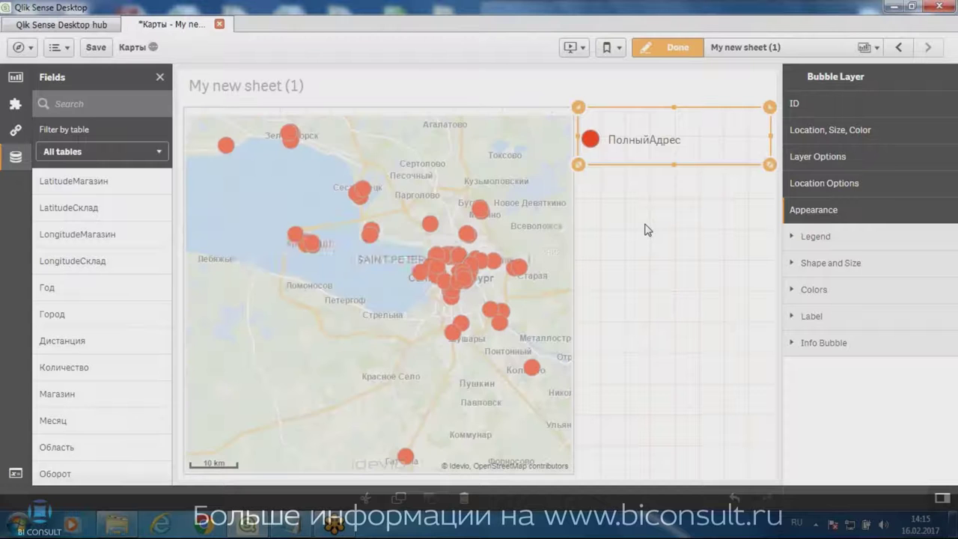
- Set the marker shape of the ПолныйАдрес bubble layer to Squares
mouse_move(433, 221)
left_click(823, 263)
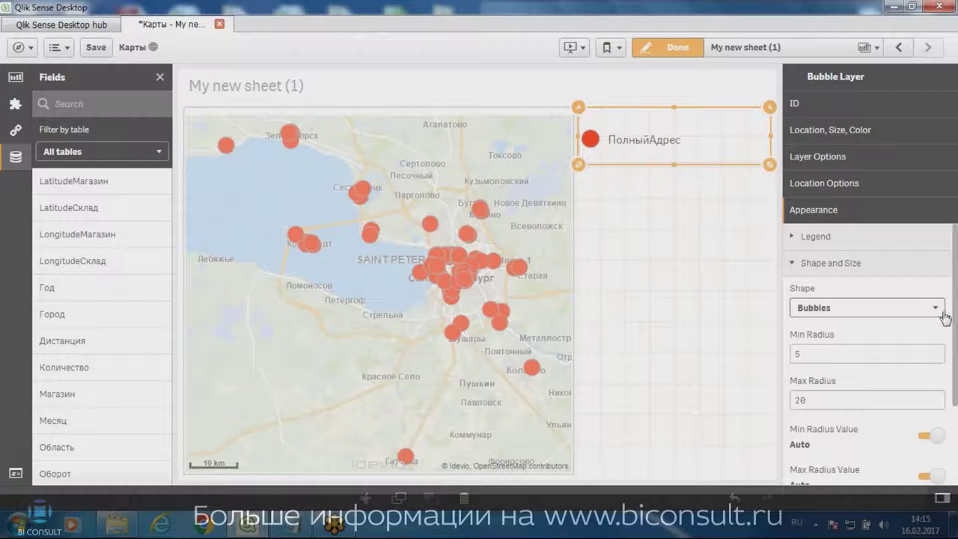
scroll(954, 309, "down", 3)
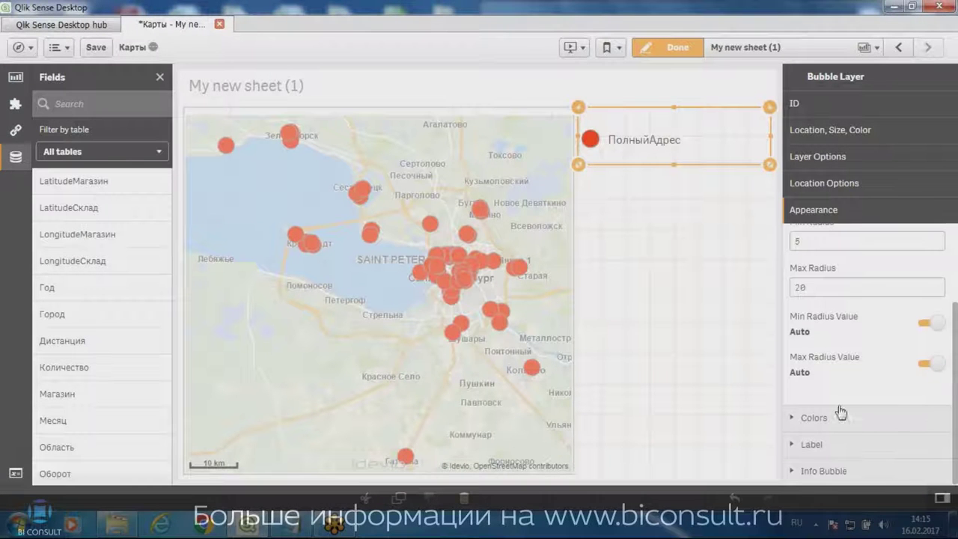
scroll(955, 330, "up", 3)
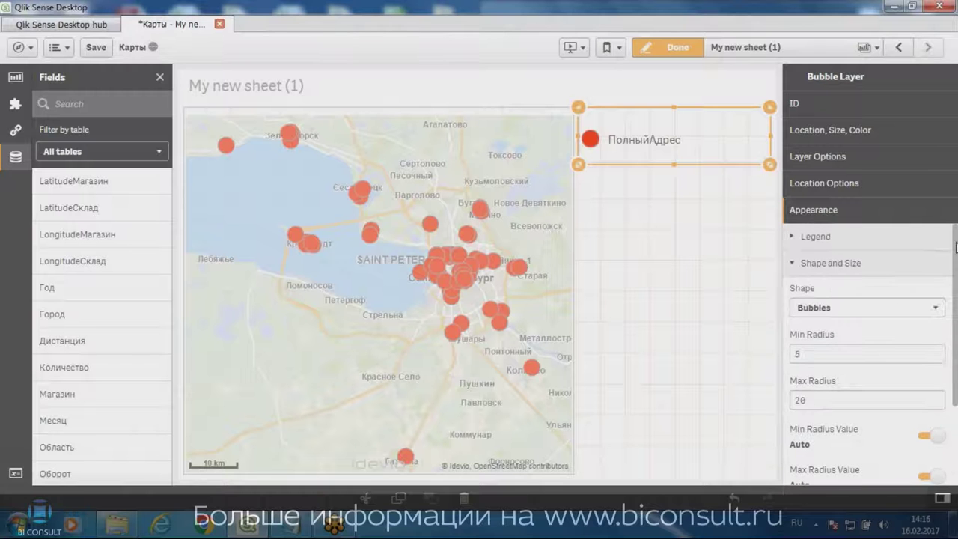
left_click(812, 239)
left_click(810, 238)
left_click(816, 309)
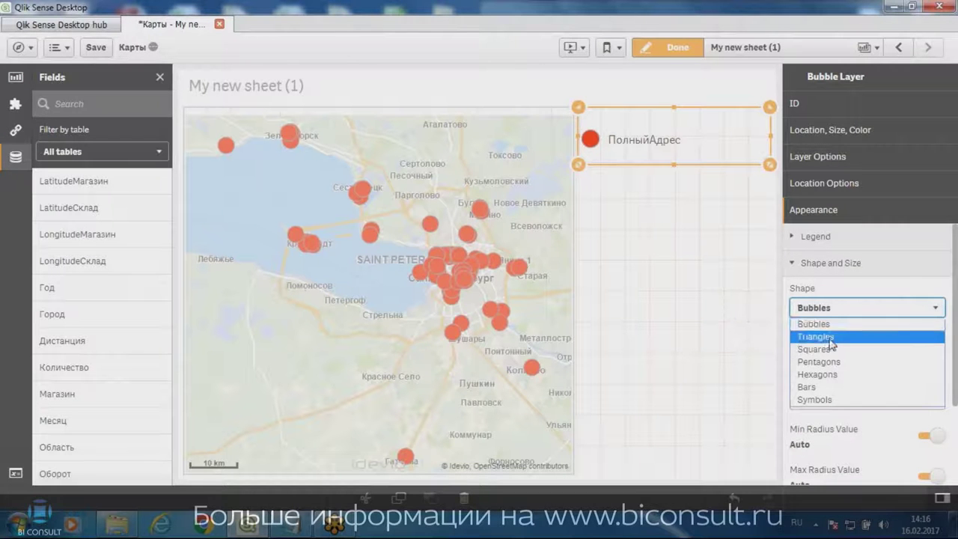
left_click(826, 336)
left_click(829, 308)
left_click(816, 346)
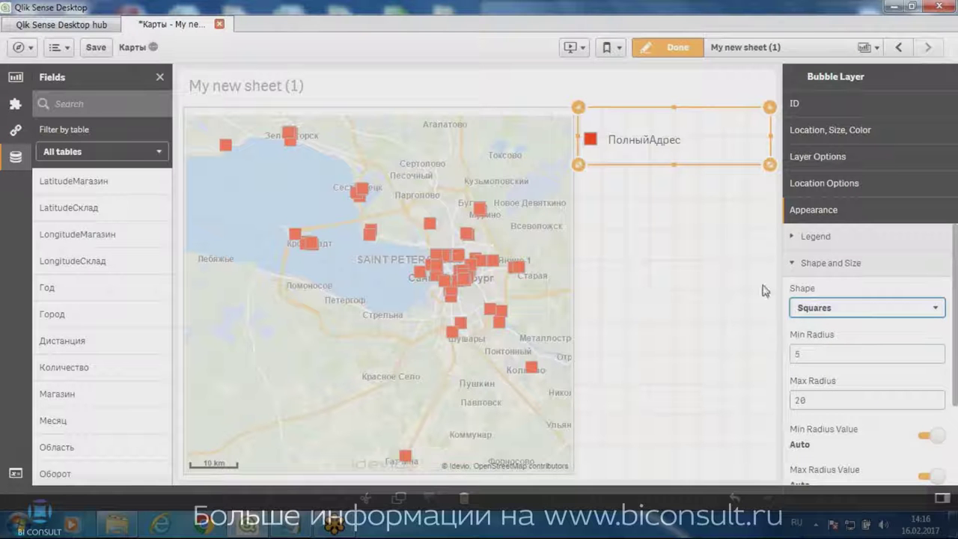
left_click(807, 303)
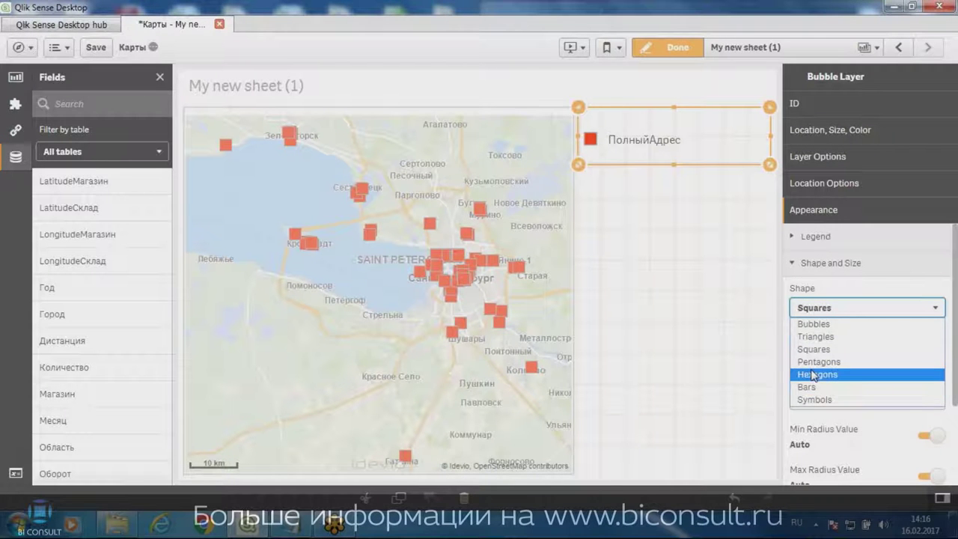
left_click(717, 292)
left_click(716, 293)
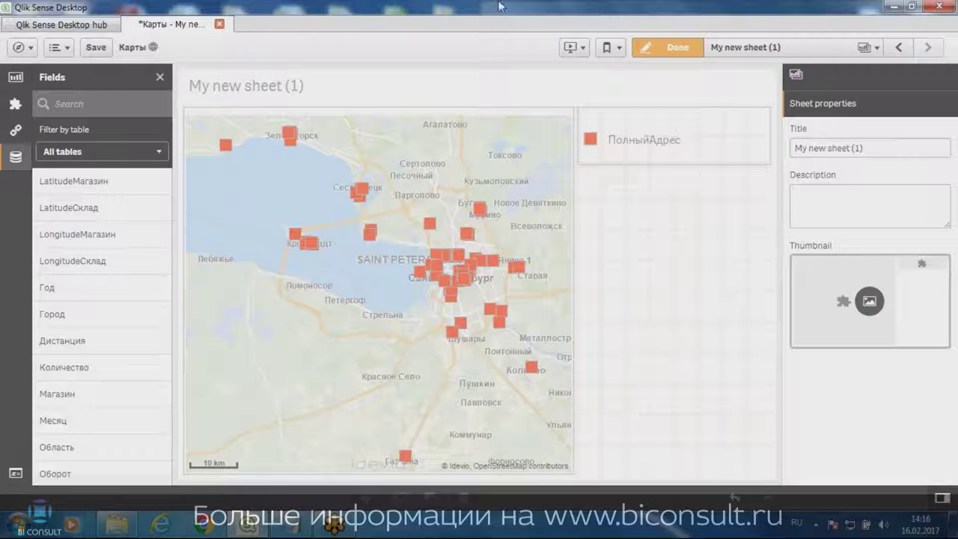
- Add a second short Idevio Bubble Layer below the ПолныйАдрес layer, with the Склад поставки field as its dimension
left_click(16, 105)
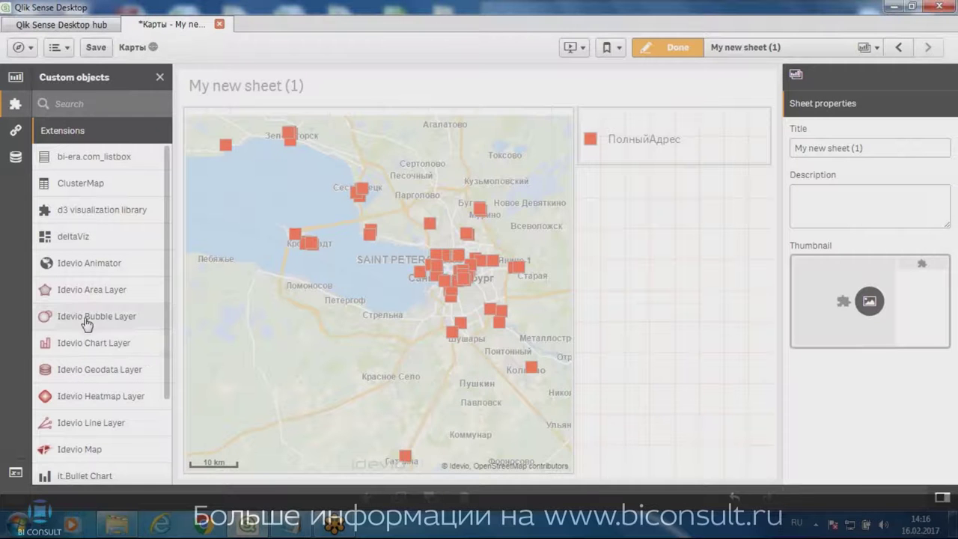
left_click_drag(86, 323, 675, 217)
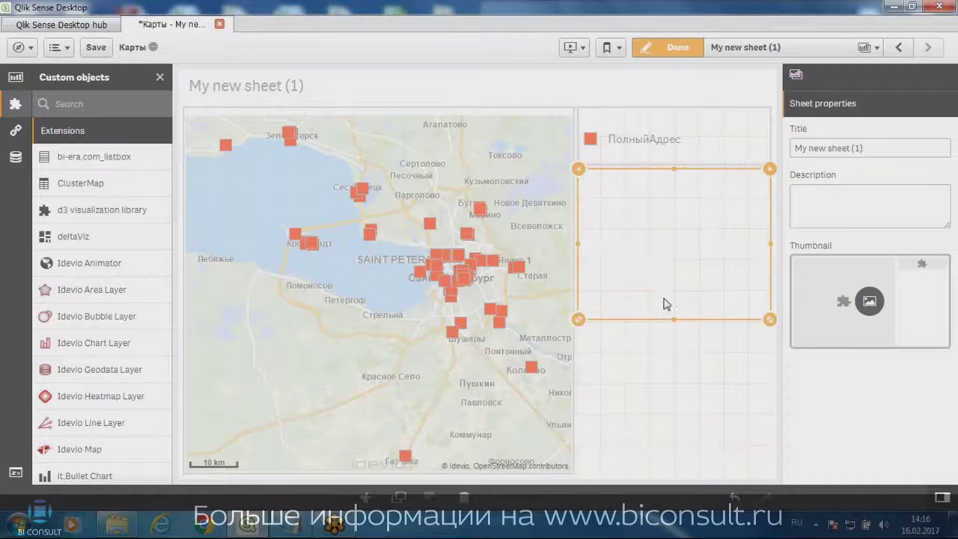
left_click_drag(676, 321, 674, 226)
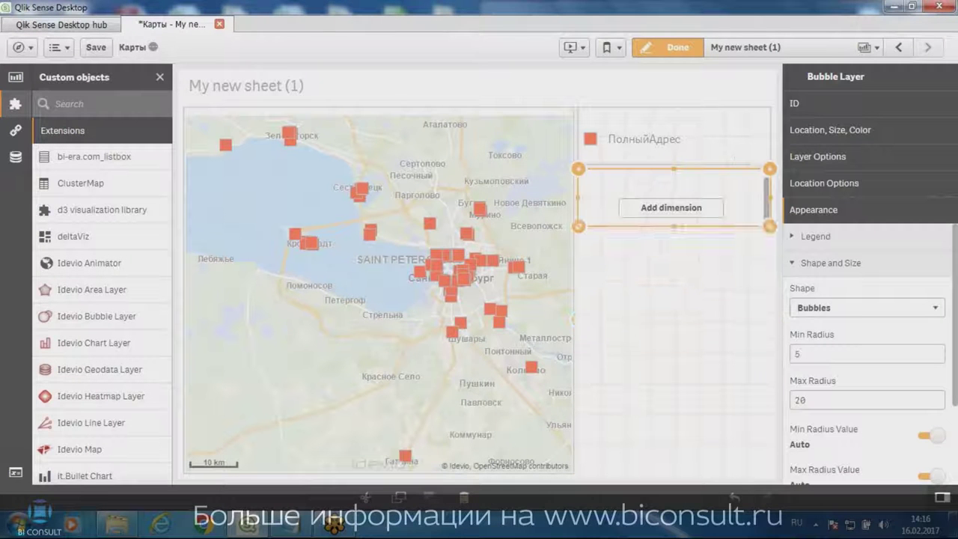
left_click(674, 211)
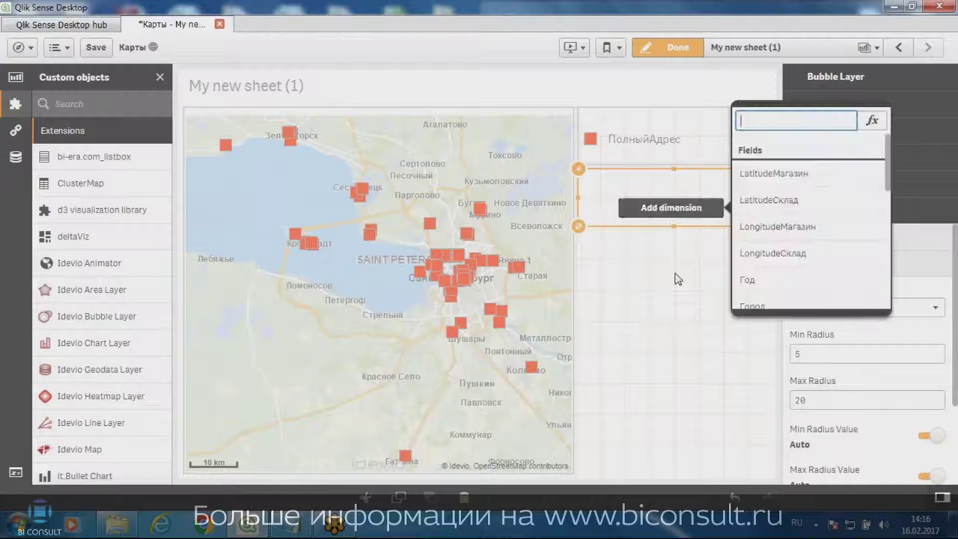
left_click_drag(888, 177, 891, 294)
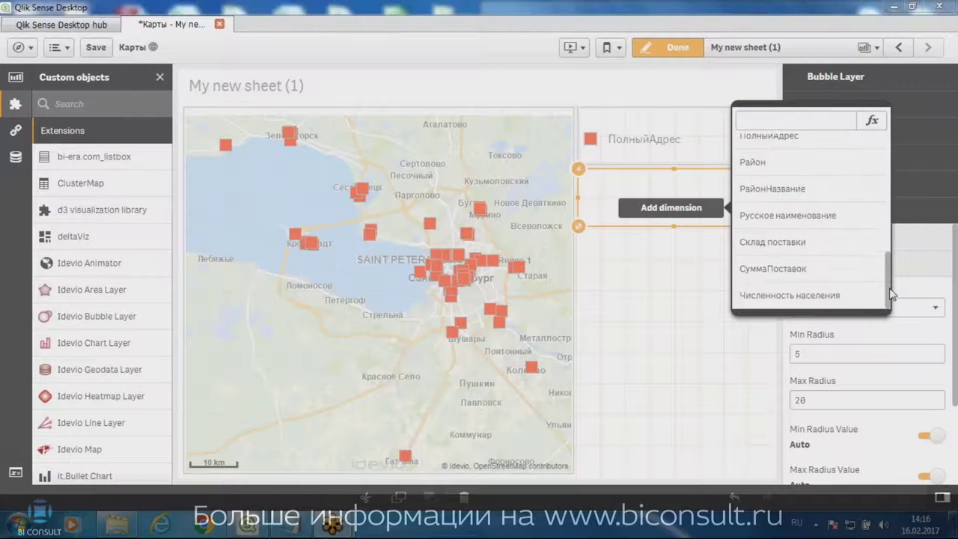
left_click(794, 243)
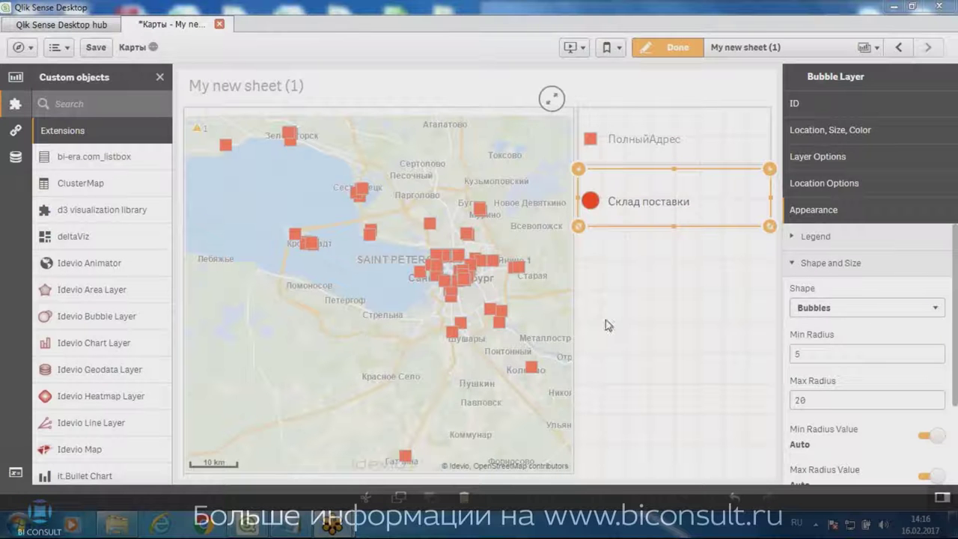
- Add Avg([LatitudeСклад]) and Avg([LongitudeСклад]) as measures of the Склад поставки bubble layer
key("alt+shift")
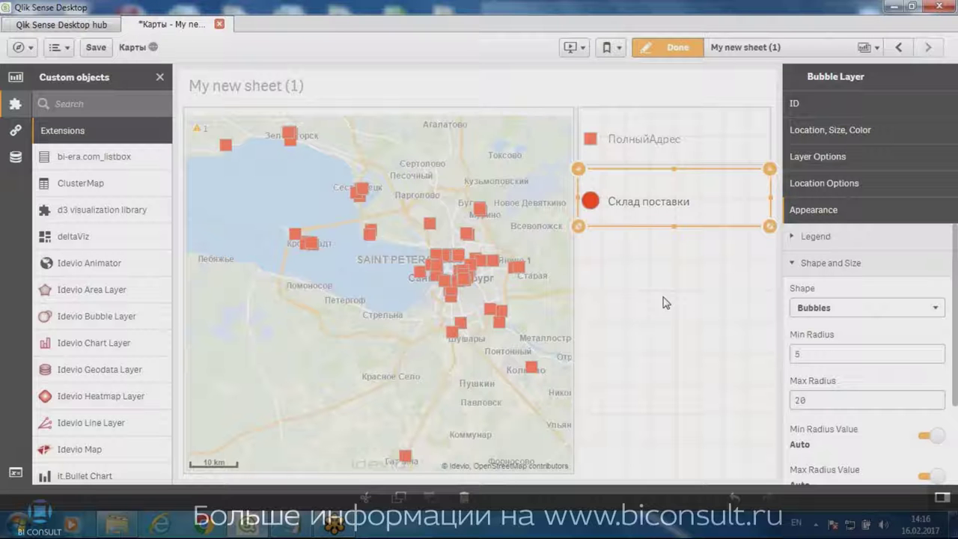
key("alt+shift")
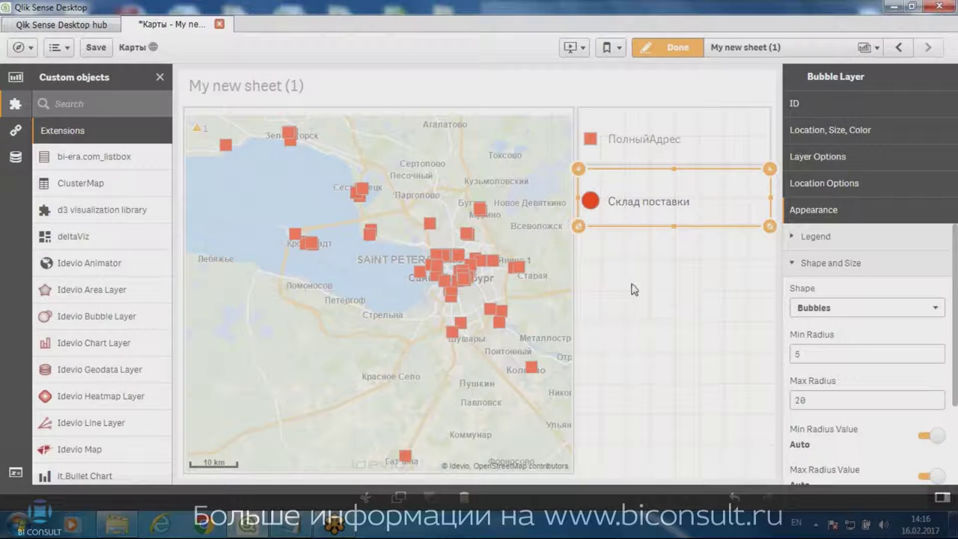
left_click(15, 156)
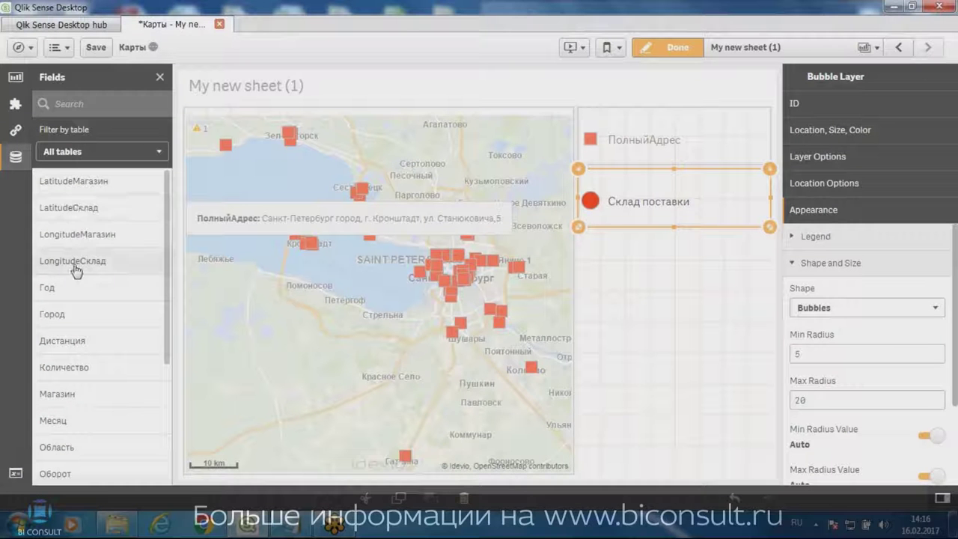
left_click_drag(73, 211, 659, 204)
left_click(655, 184)
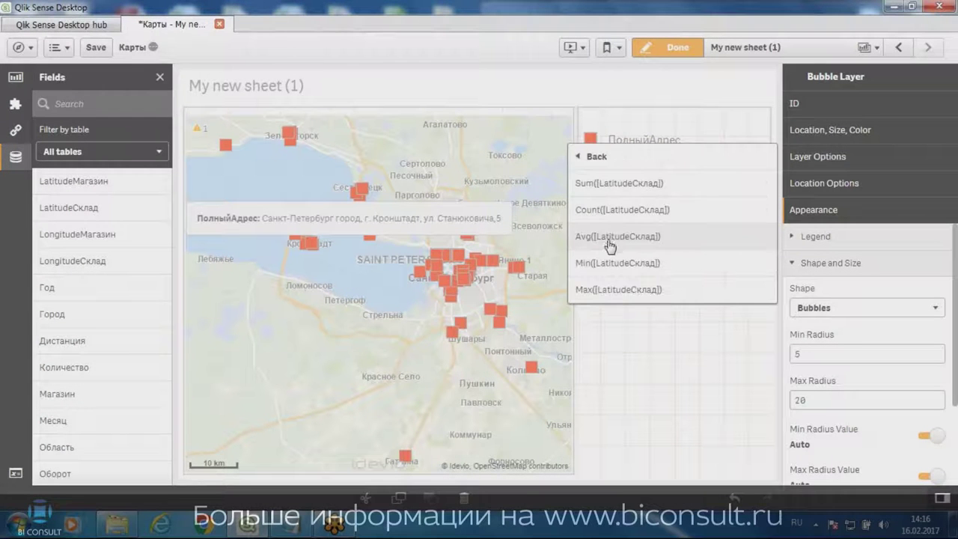
left_click(612, 242)
left_click_drag(73, 266, 666, 205)
left_click(646, 187)
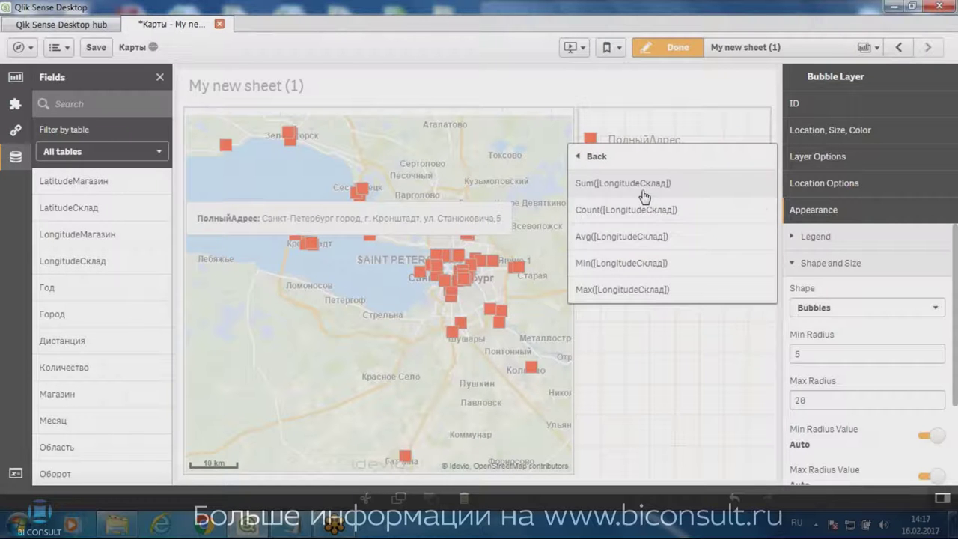
left_click(608, 241)
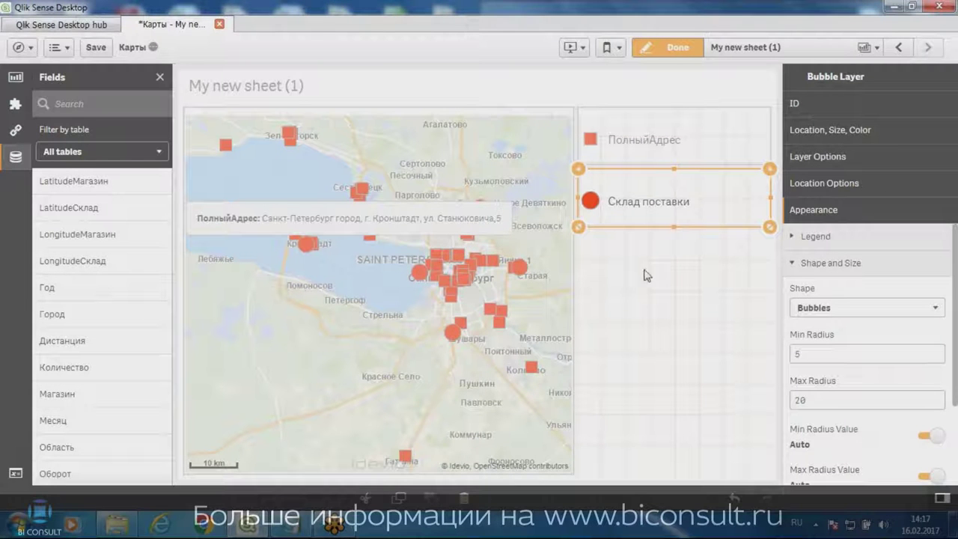
- Leave sheet editing and examine the locations of the warehouse circles and store squares on the map
left_click(673, 48)
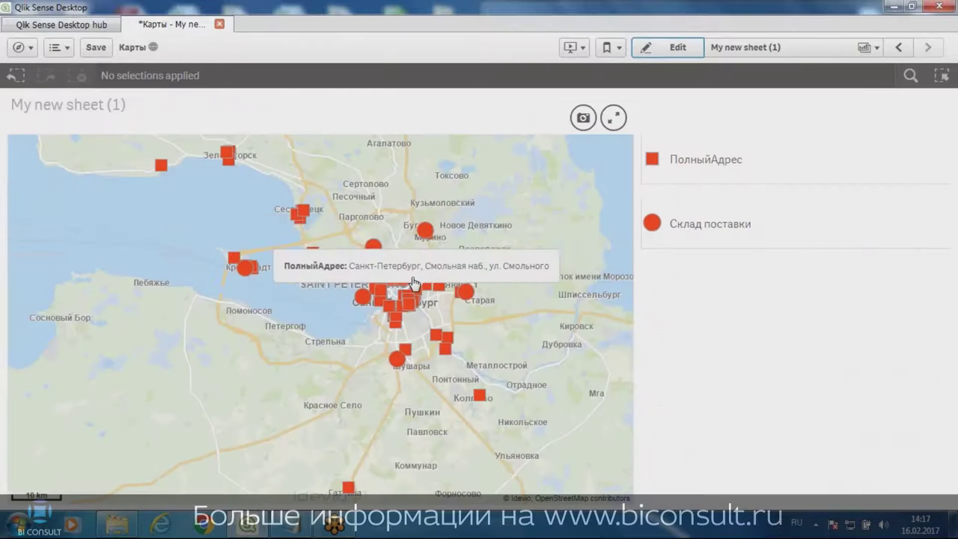
scroll(413, 277, "up", 5)
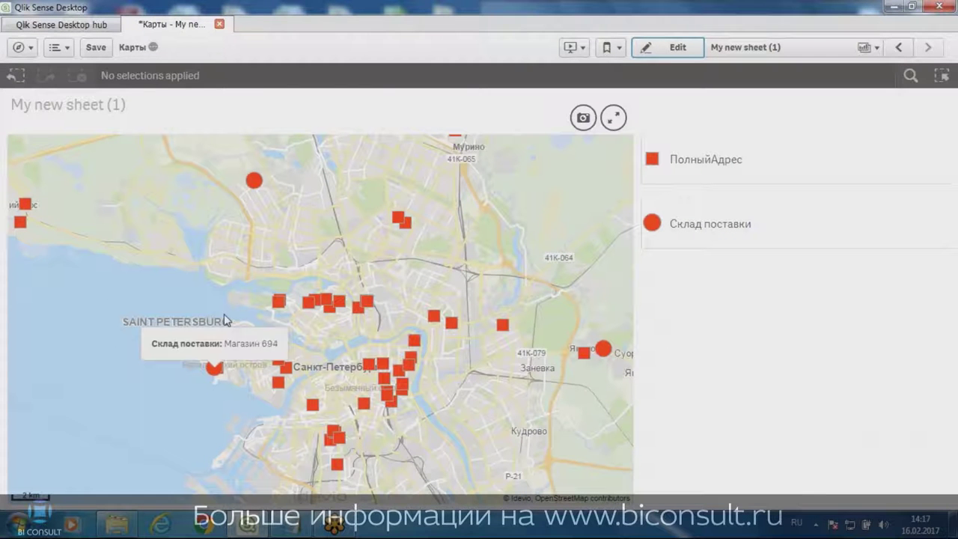
mouse_move(302, 319)
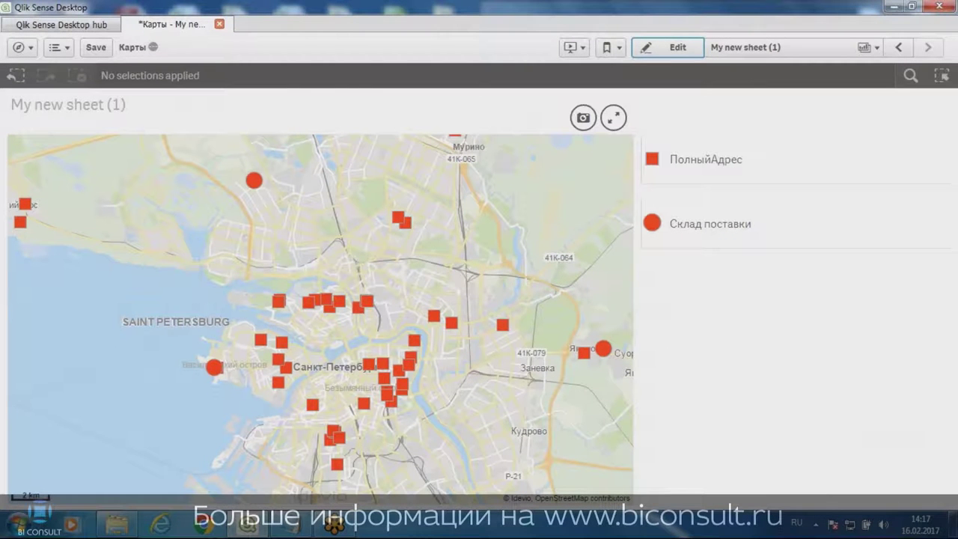
scroll(374, 179, "down", 5)
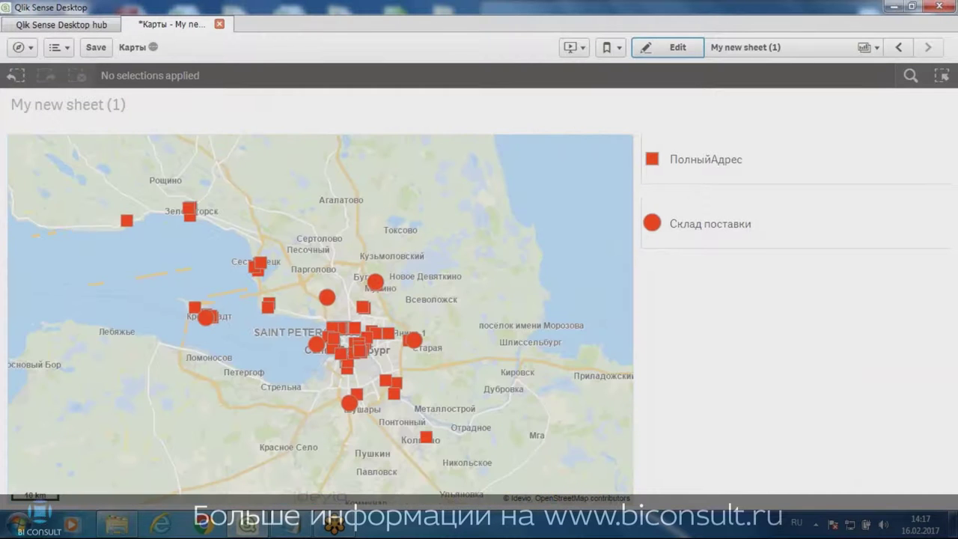
left_click(673, 47)
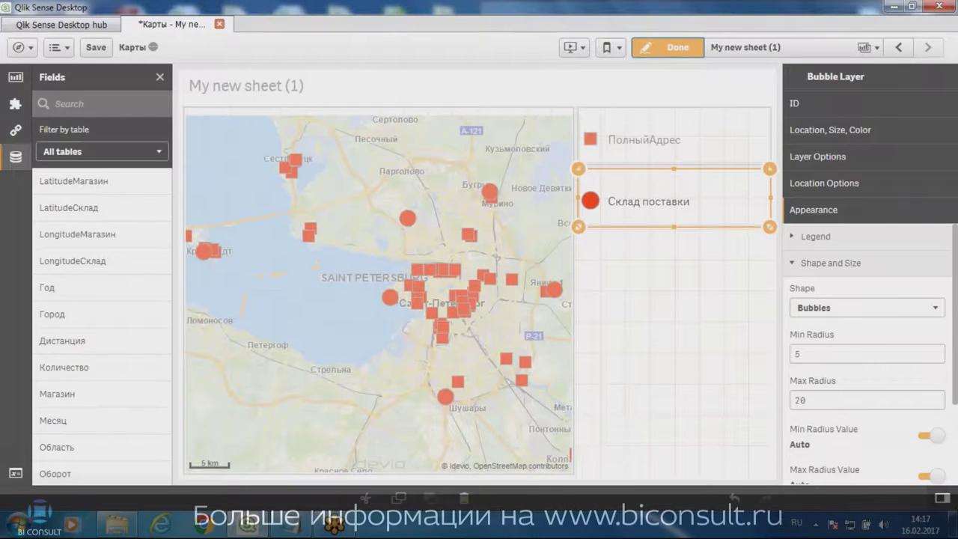
left_click(15, 104)
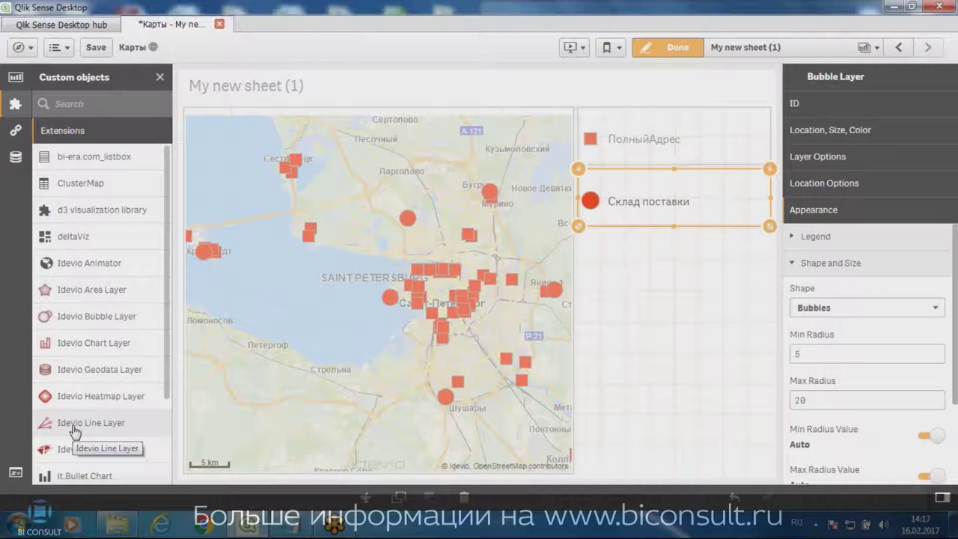
left_click(673, 49)
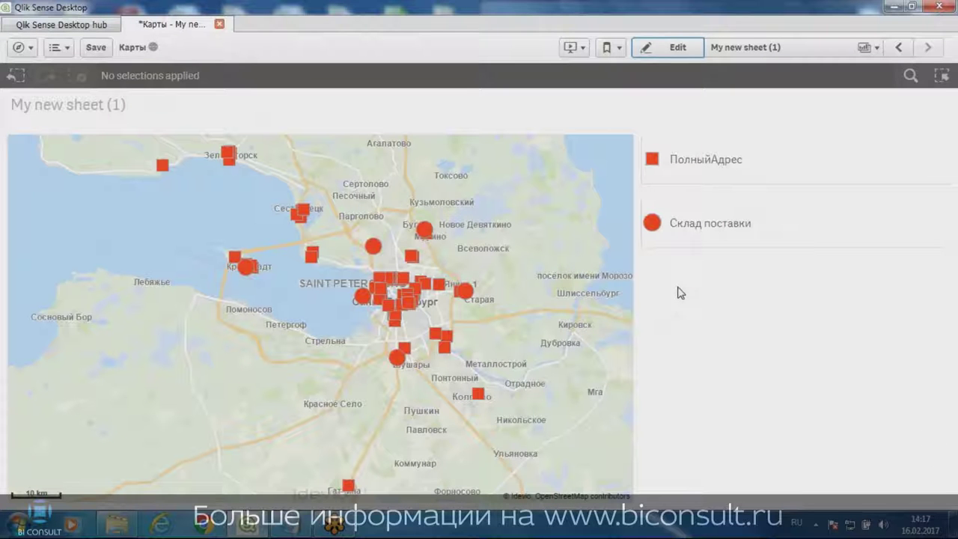
- Save the app and unlock the auto-generated section of its script in the data load editor
left_click(96, 47)
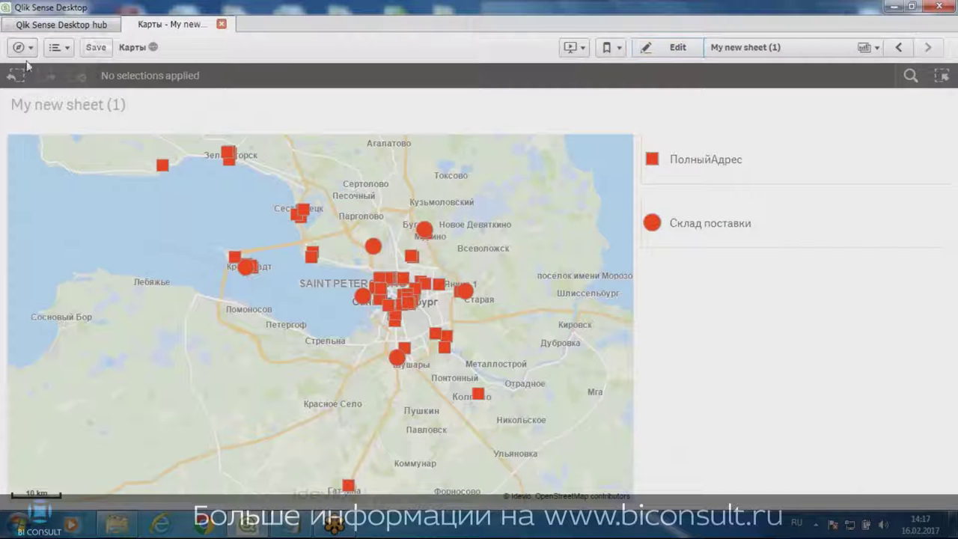
left_click(21, 48)
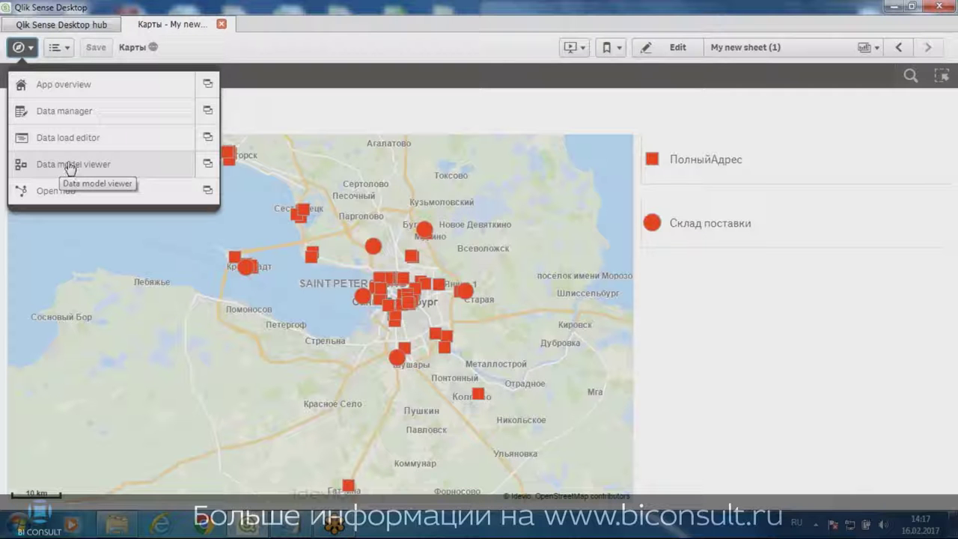
left_click(63, 139)
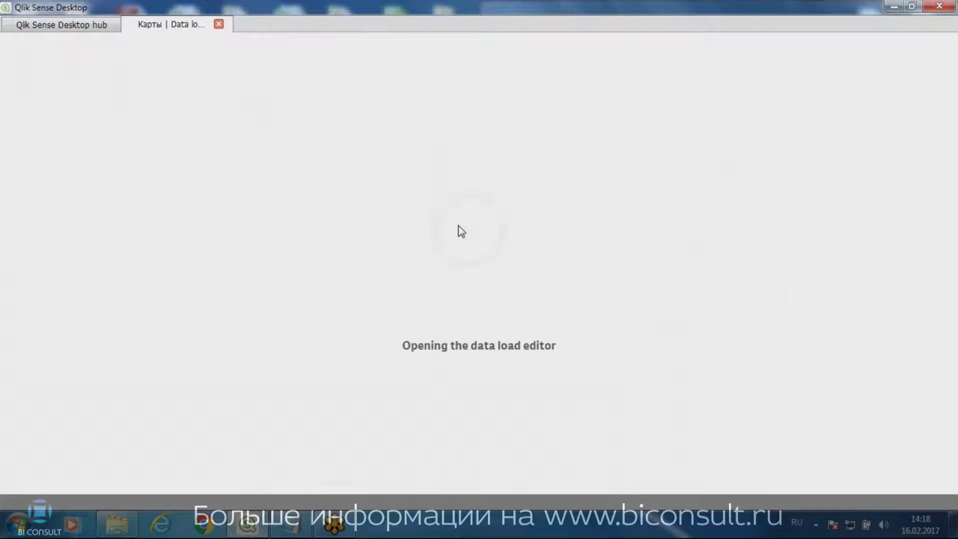
left_click(83, 139)
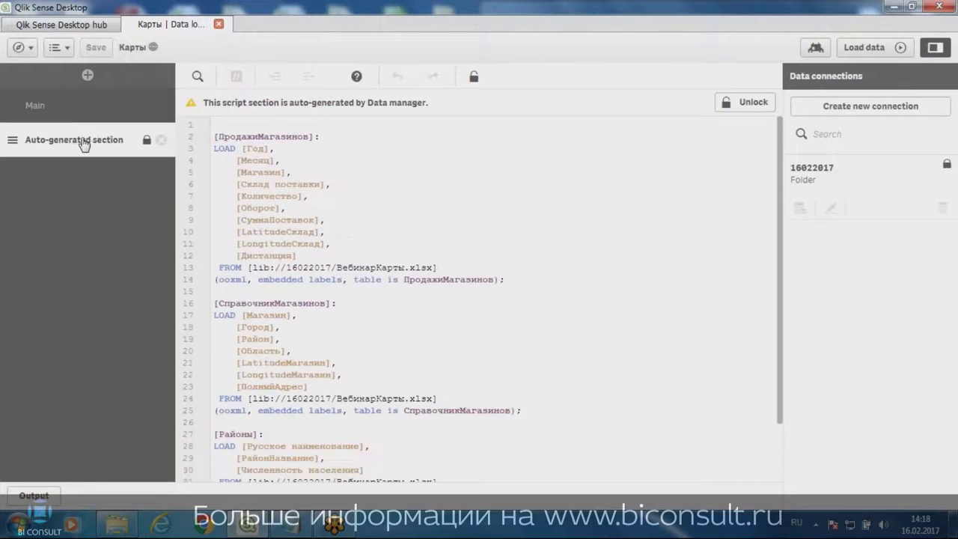
left_click(750, 105)
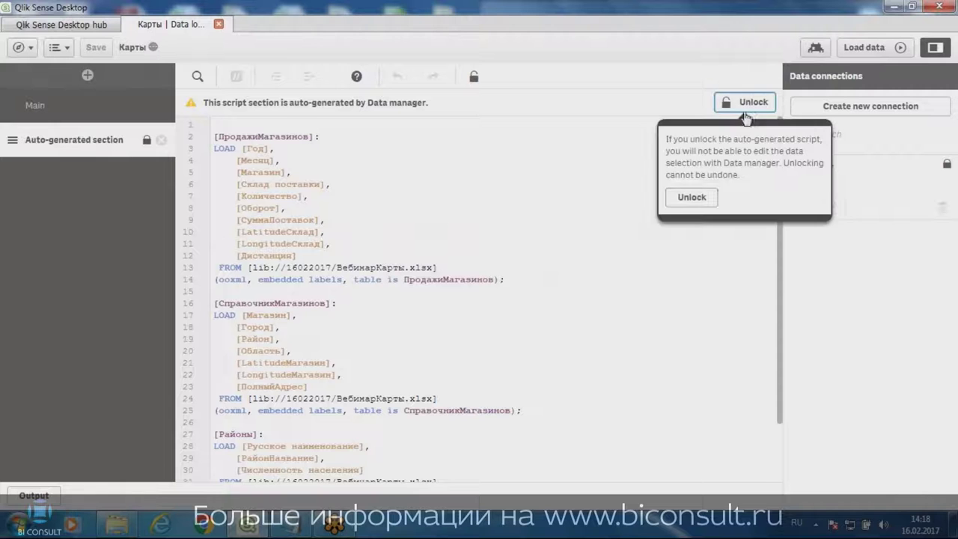
left_click(688, 197)
- Copy the store expression '['& LongitudeМагазин &','& LatitudeМагазин &']' as DataGeometry1 from the code file in Notepad
scroll(379, 215, "down", 1)
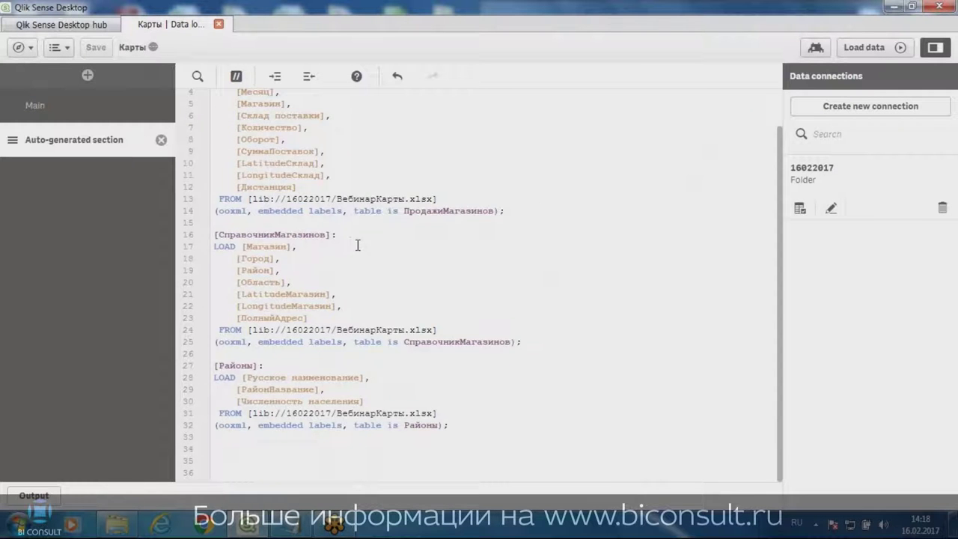
scroll(355, 237, "up", 1)
left_click(315, 226)
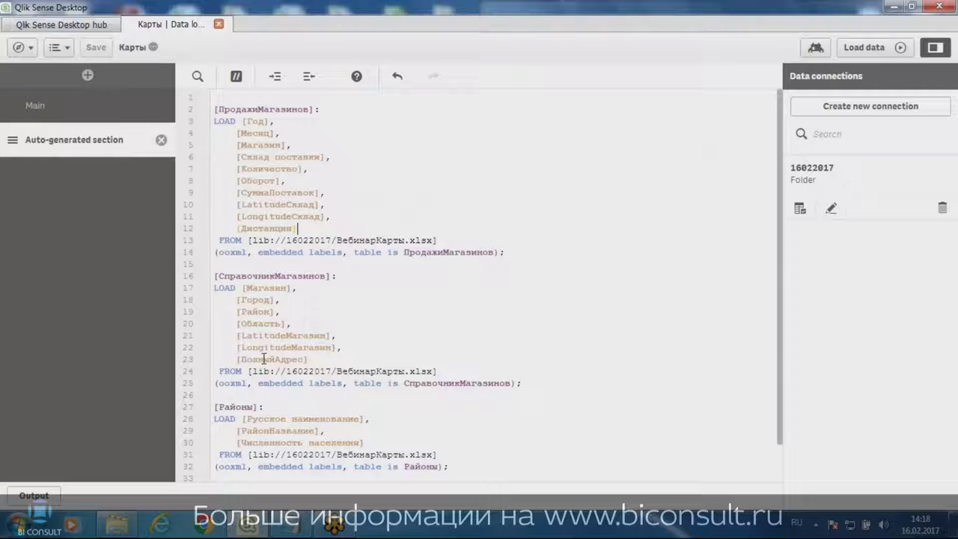
left_click(291, 524)
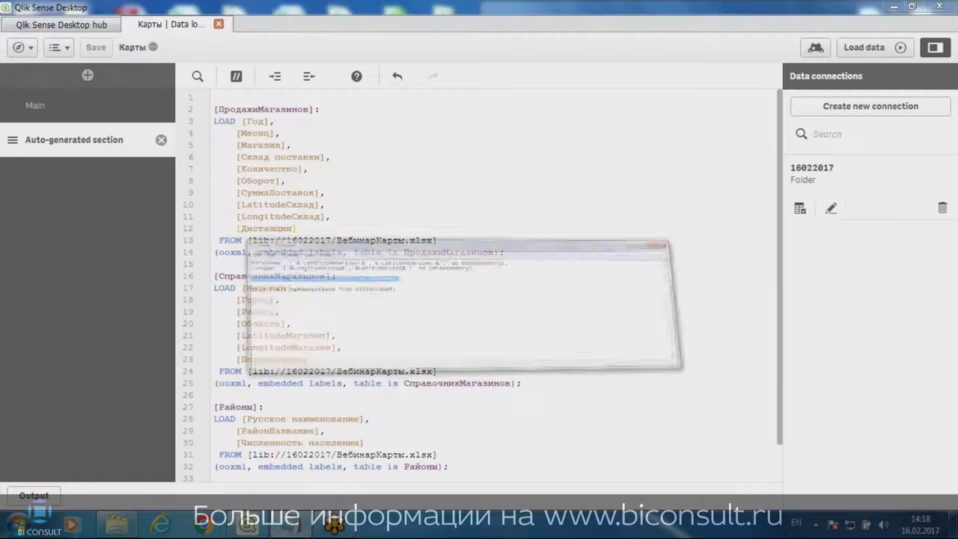
left_click_drag(657, 99, 286, 99)
key("ctrl+c")
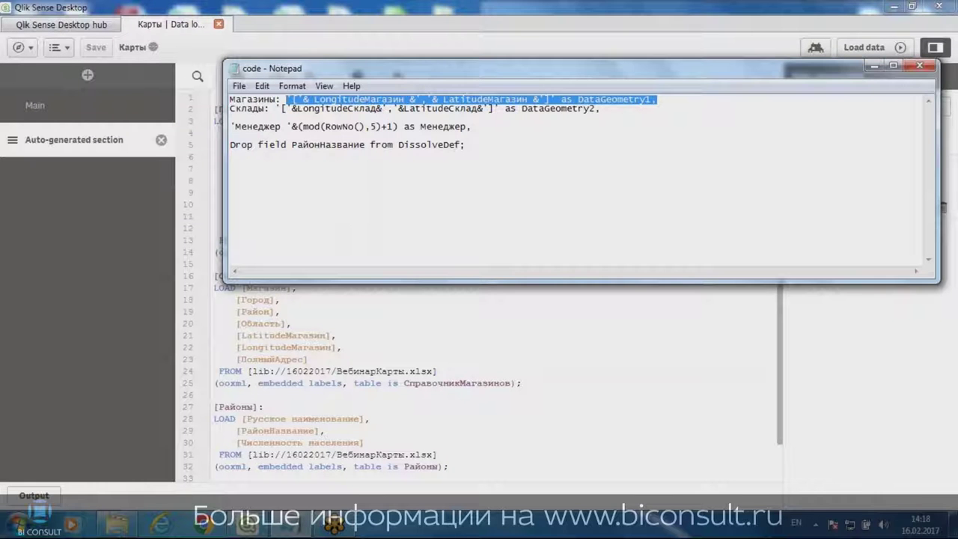
- Back in Qlik Sense, add the copied DataGeometry1 expression after [ПолныйАдрес] as the last field of the СправочникМагазинов load, without a trailing comma
left_click(345, 7)
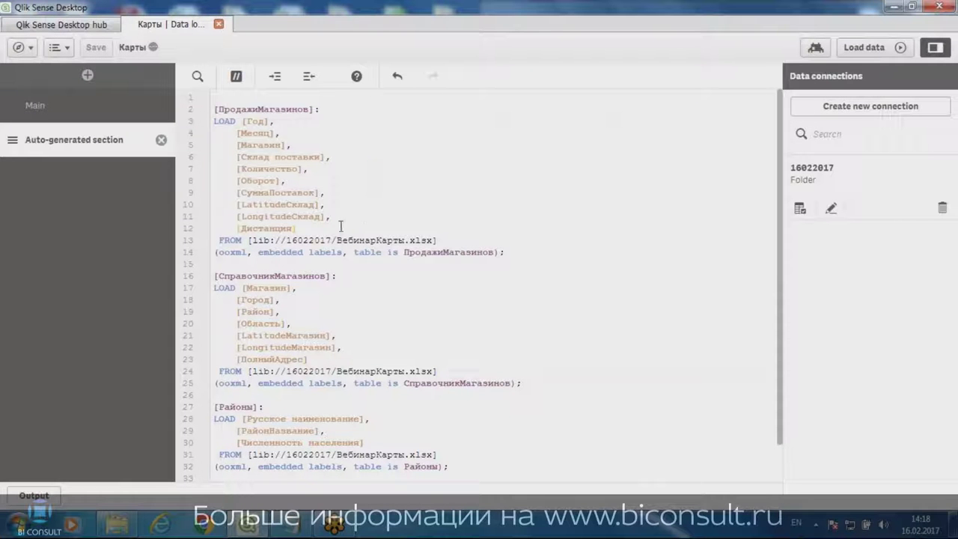
left_click(298, 528)
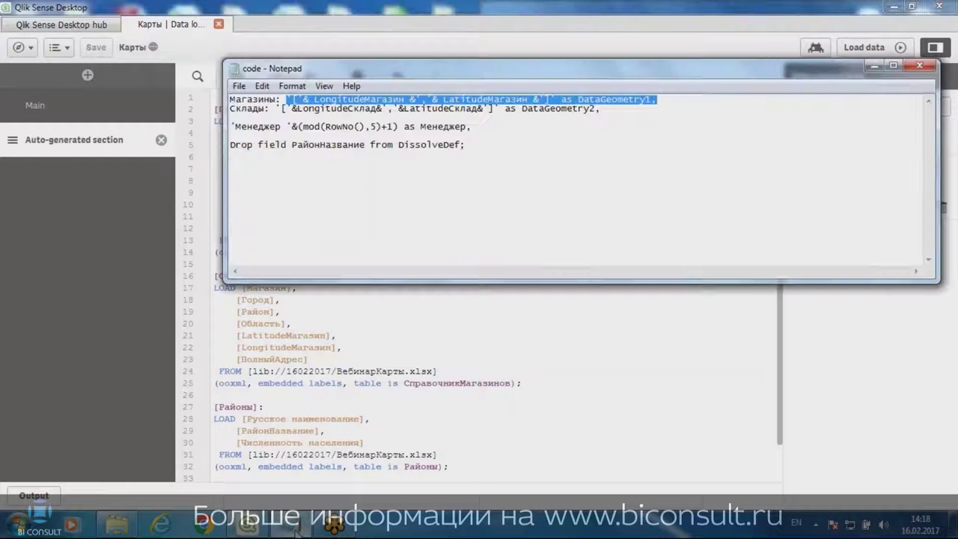
left_click(297, 529)
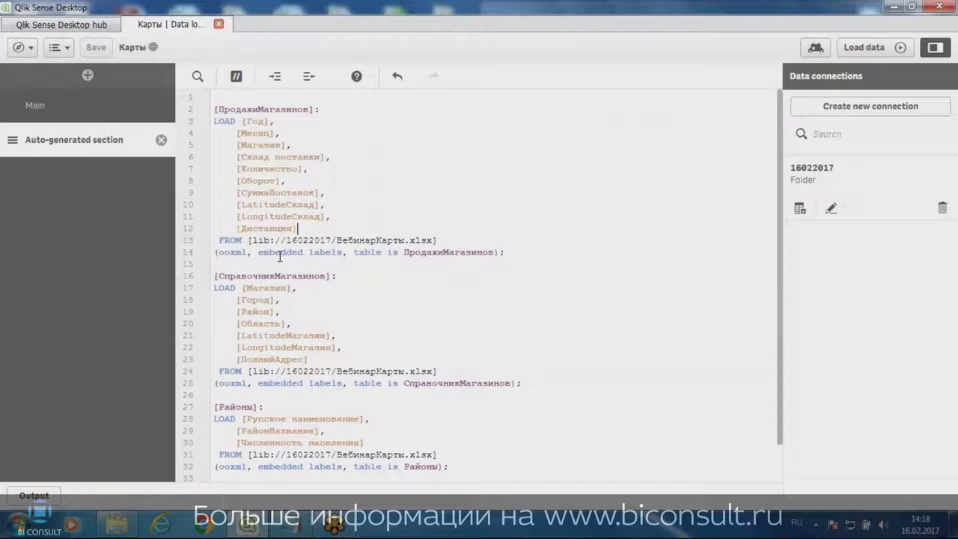
type("б")
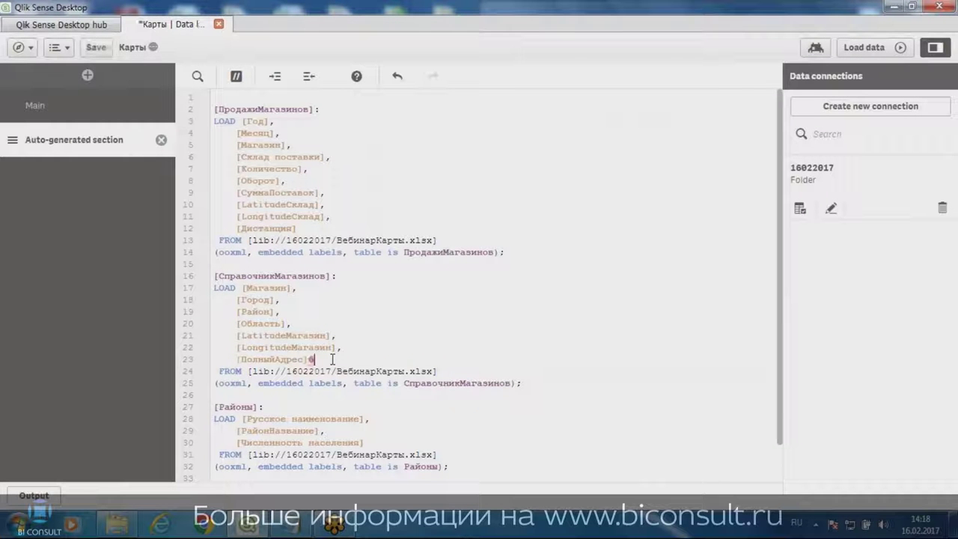
key("Return")
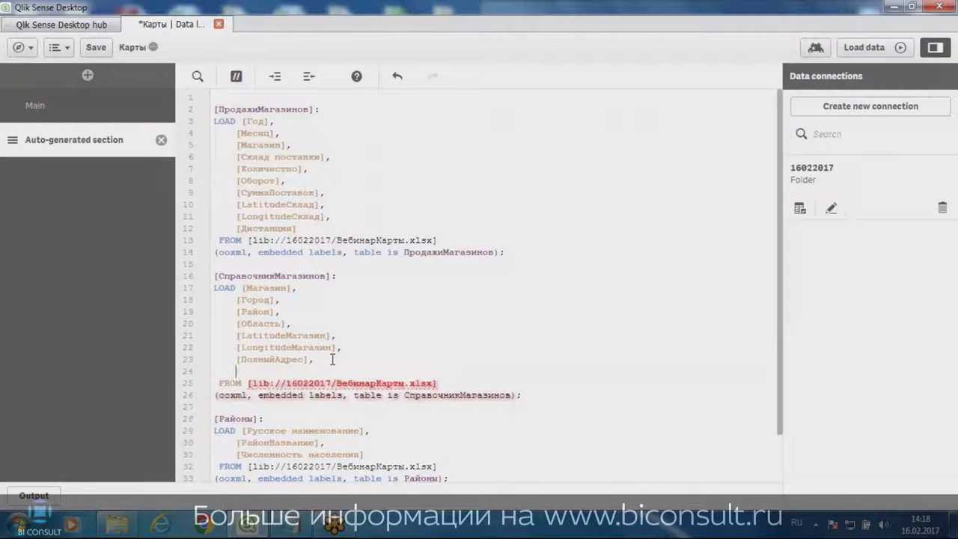
key("ctrl+v")
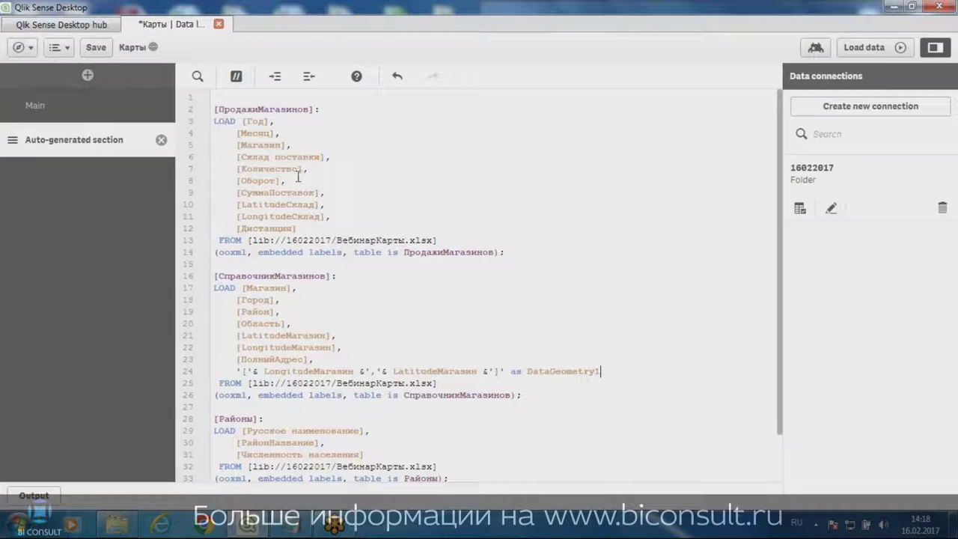
- Copy '['&LongitudeСклад&','&LatitudeСклад&']' as DataGeometry2 from Notepad and add it in Qlik Sense after [Дистанция] as the last ПродажиМагазинов field, without a trailing comma
left_click(357, 222)
key("Return")
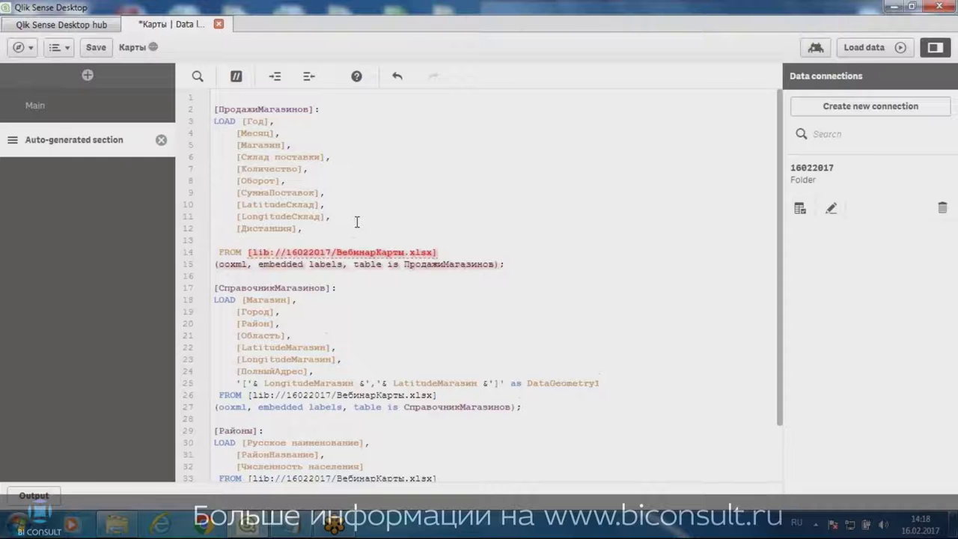
key("alt+Tab")
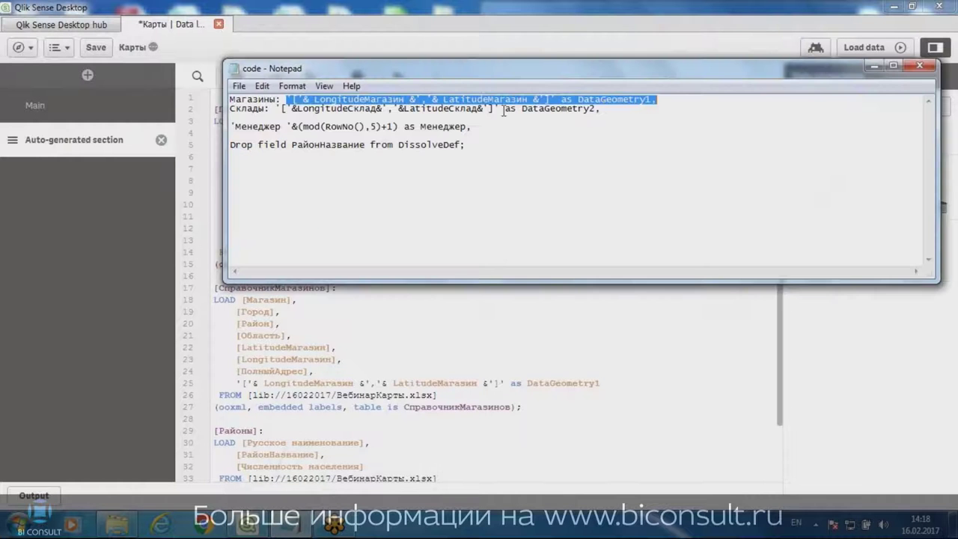
left_click_drag(605, 108, 277, 111)
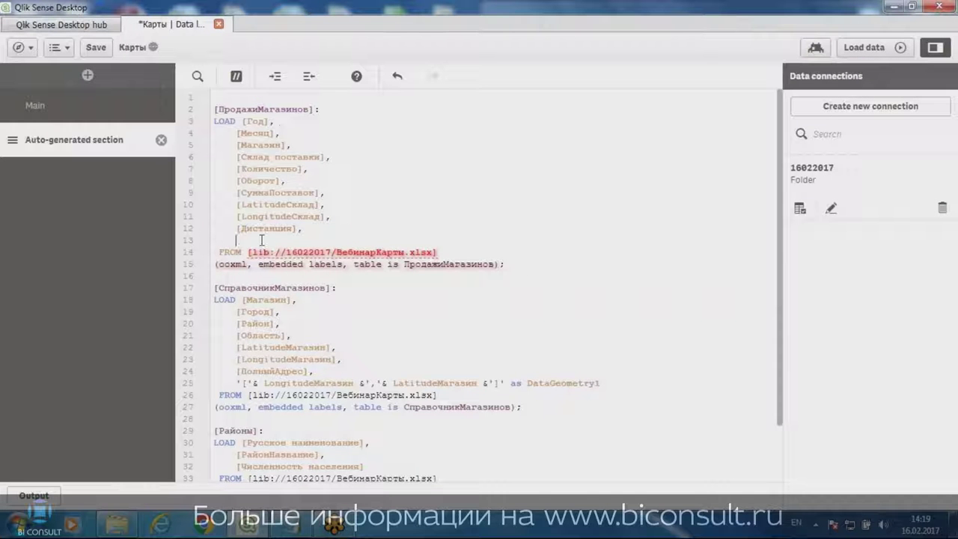
type("'['&LongitudeСклад&','&LatitudeСклад&']' as DataGeometry2,")
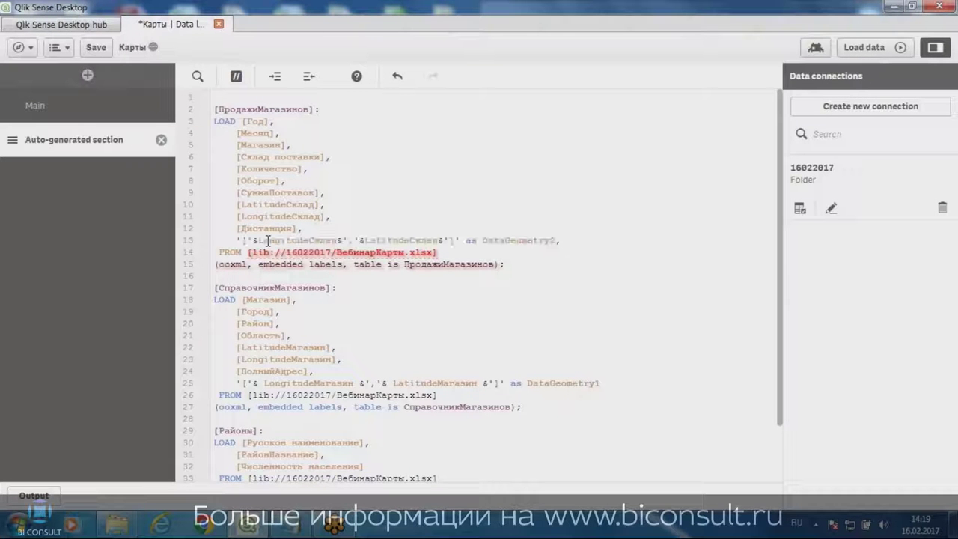
key("BackSpace")
key("BackSpace")
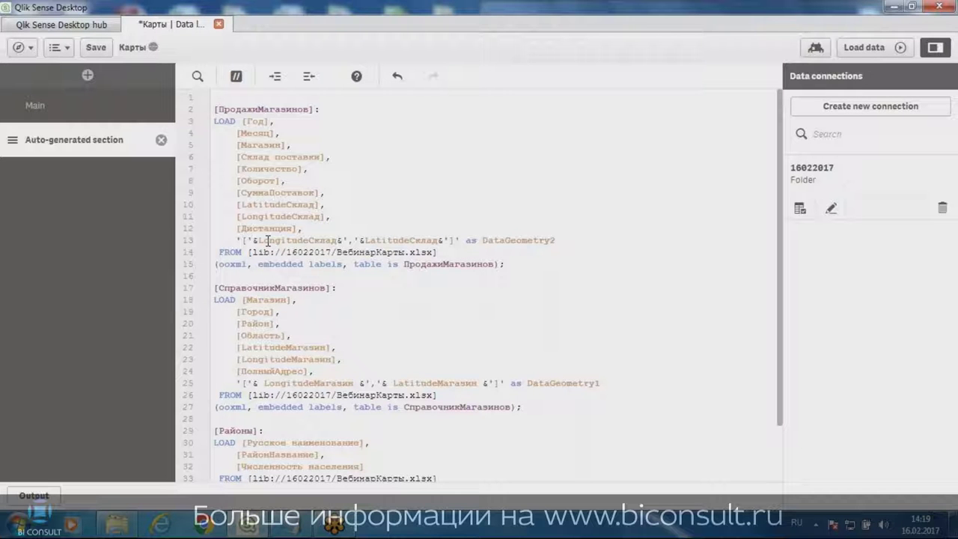
- Save the edited script, reload the app data, and review the DataGeometry2 and DataGeometry1 field names in the script
left_click(96, 47)
left_click(868, 49)
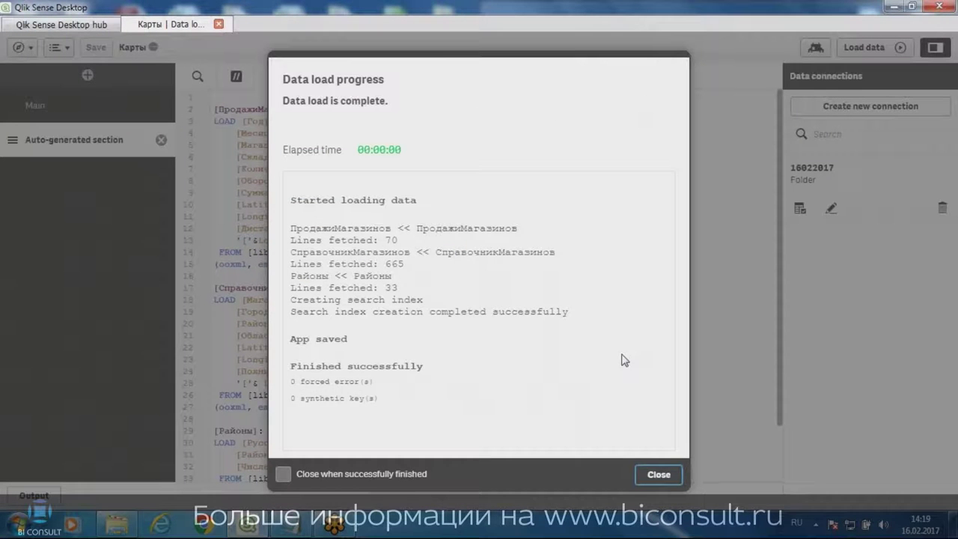
left_click(659, 475)
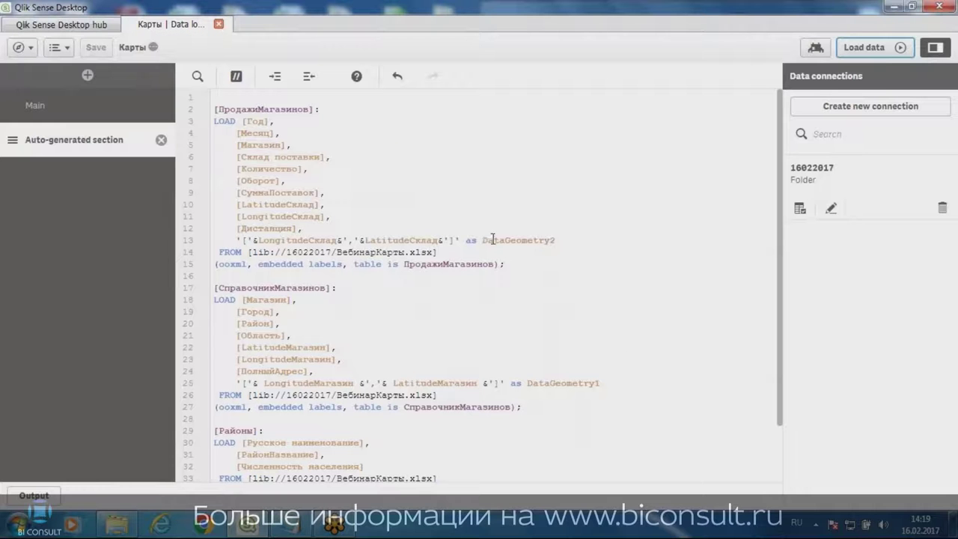
left_click_drag(482, 240, 558, 241)
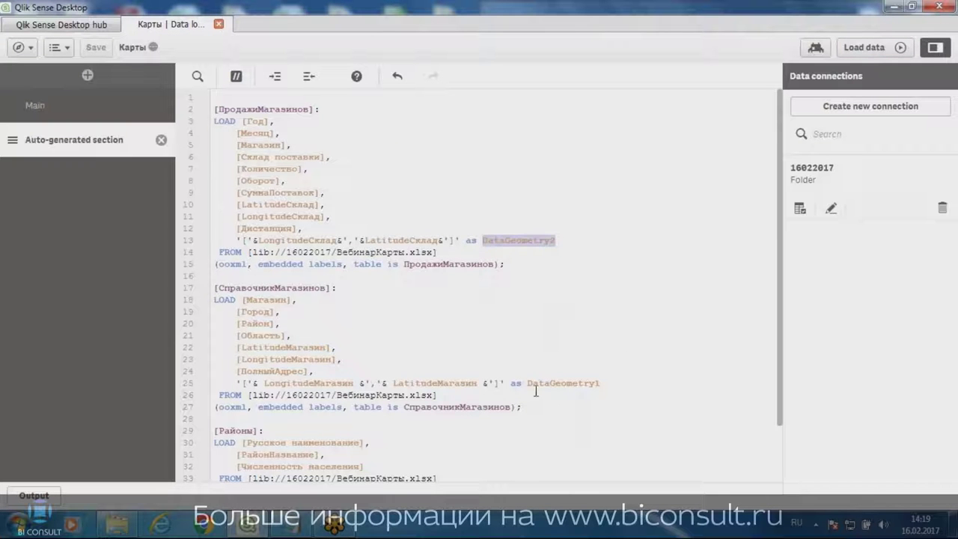
left_click_drag(528, 383, 600, 383)
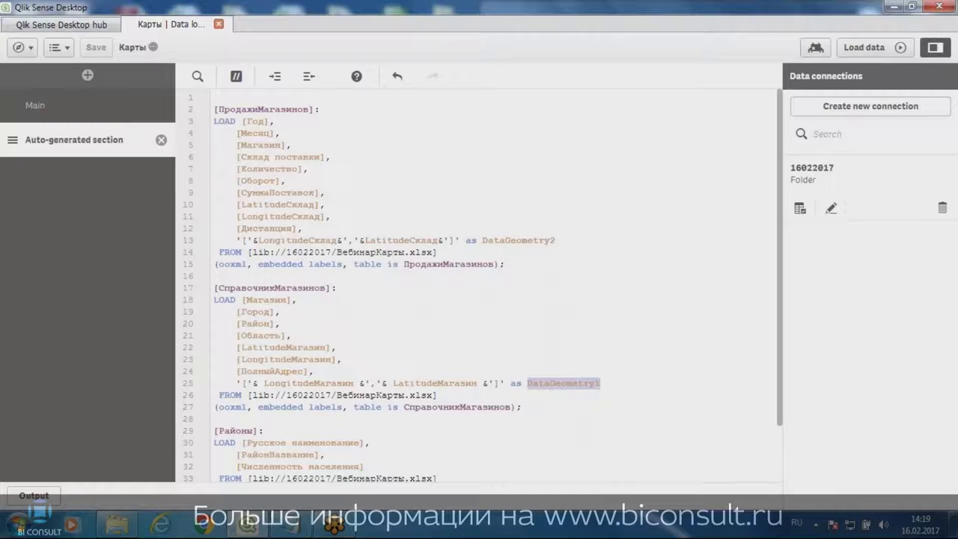
- Return to the app overview and open My new sheet (1) for editing
left_click(21, 47)
left_click(42, 82)
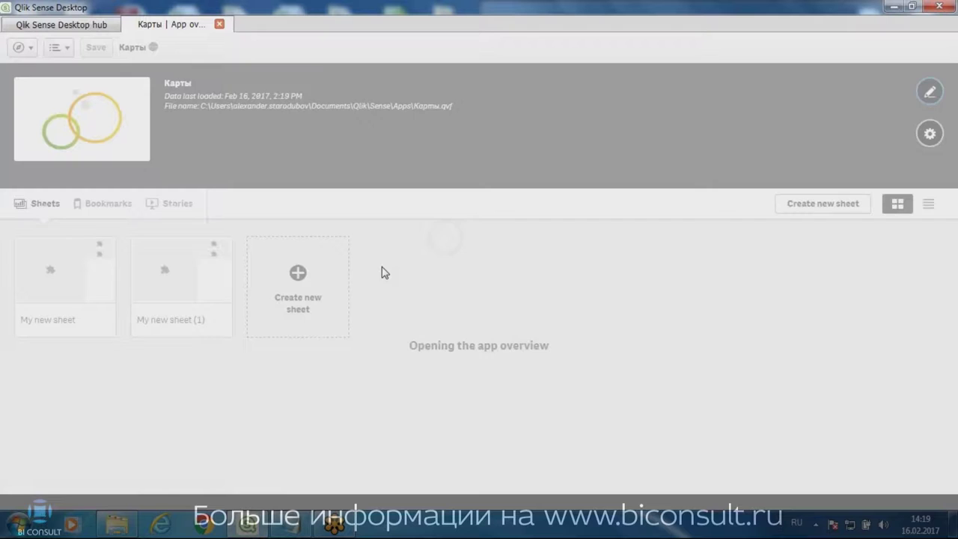
left_click(186, 271)
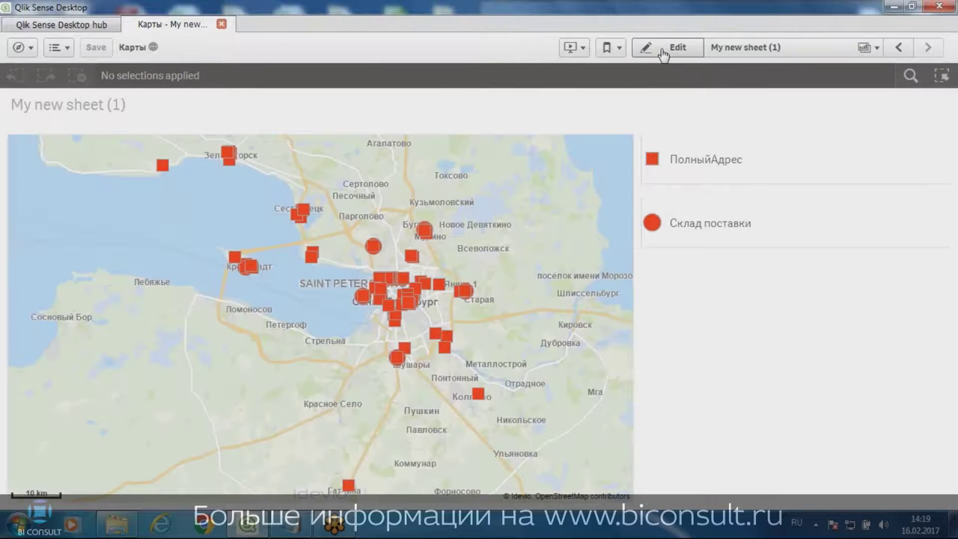
left_click(662, 49)
scroll(246, 160, "up", 1)
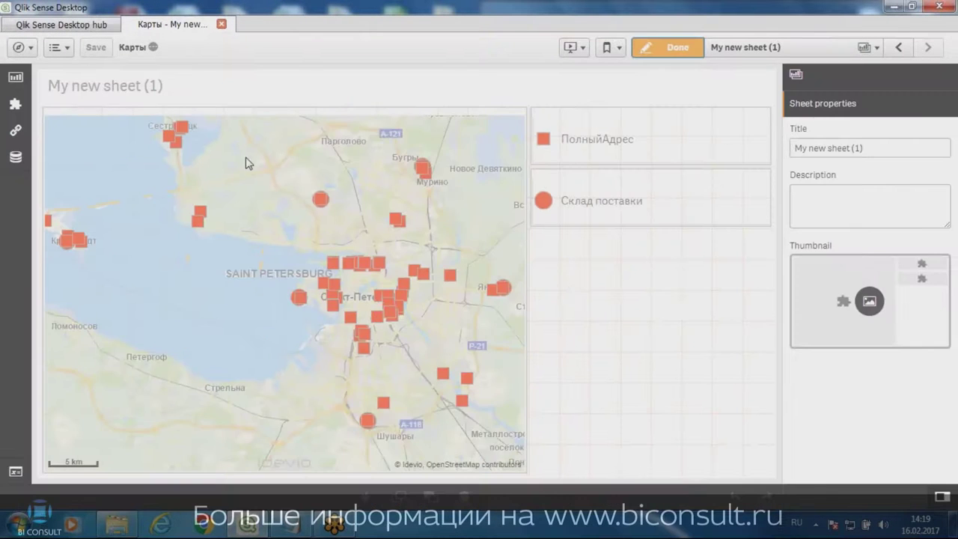
- Add an Idevio Line Layer below the Склад поставки layer, reduce its height, and set ПолныйАдрес as its dimension
left_click(15, 103)
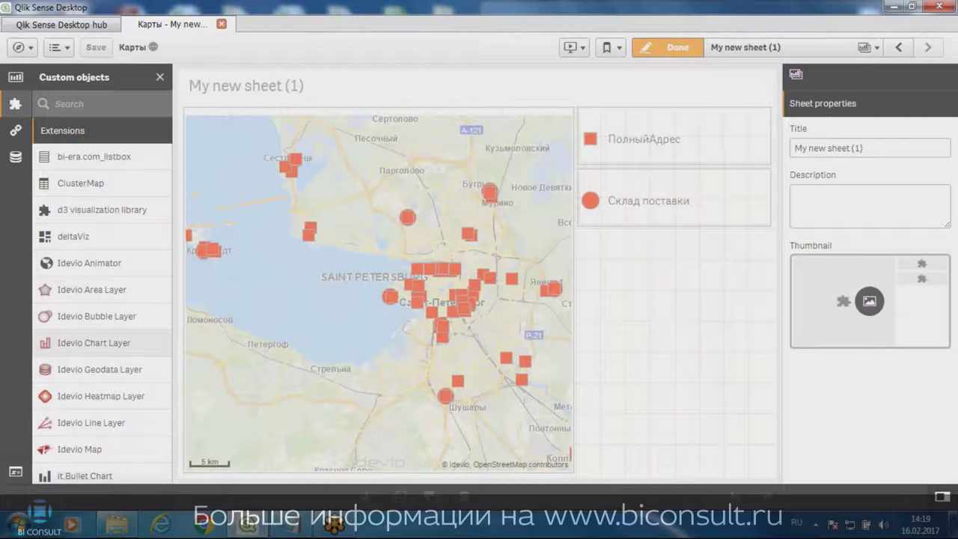
left_click_drag(69, 434, 663, 284)
left_click_drag(675, 360, 681, 334)
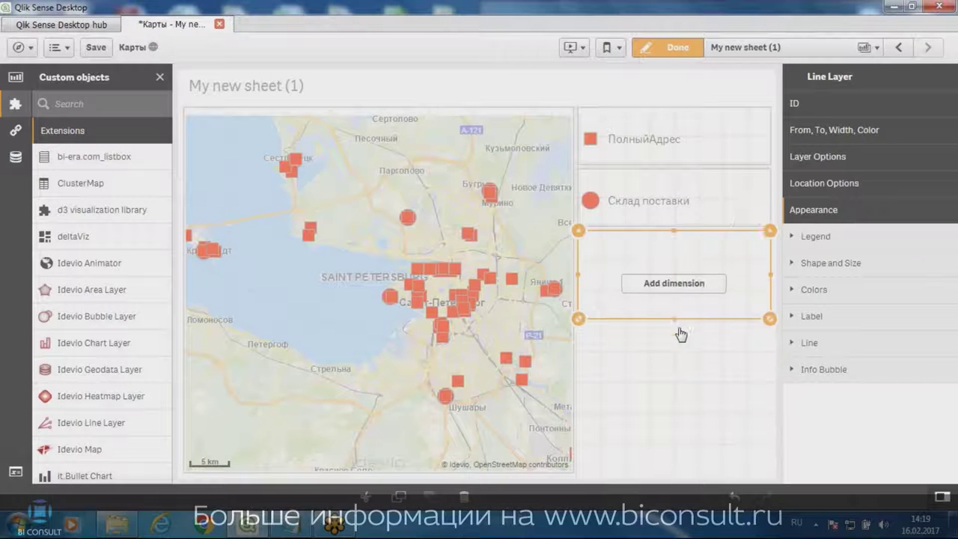
left_click(674, 284)
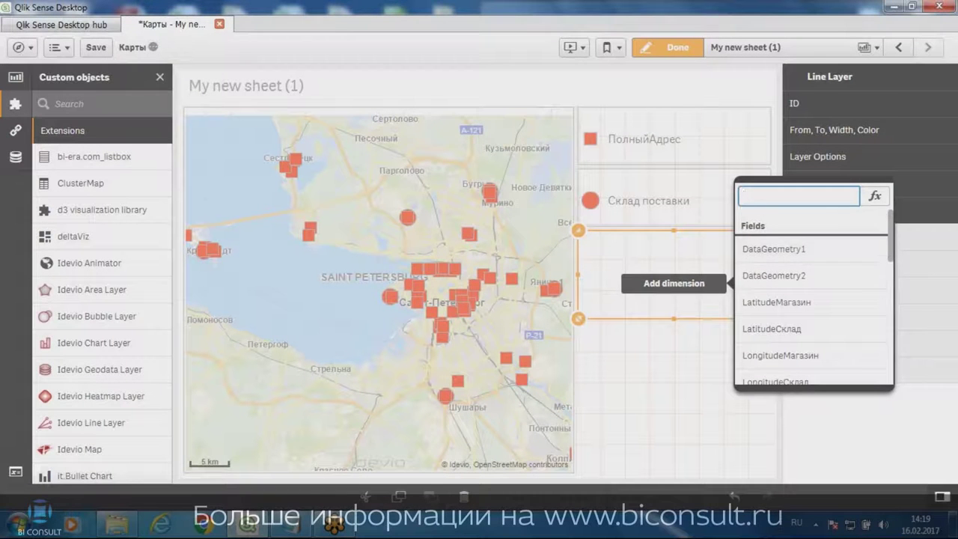
left_click_drag(889, 250, 889, 312)
scroll(823, 314, "down", 3)
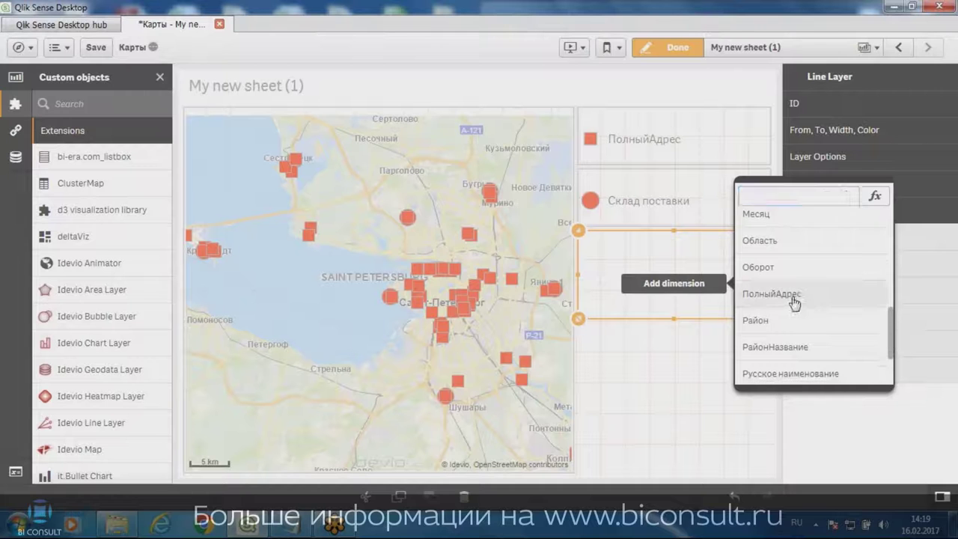
left_click(796, 299)
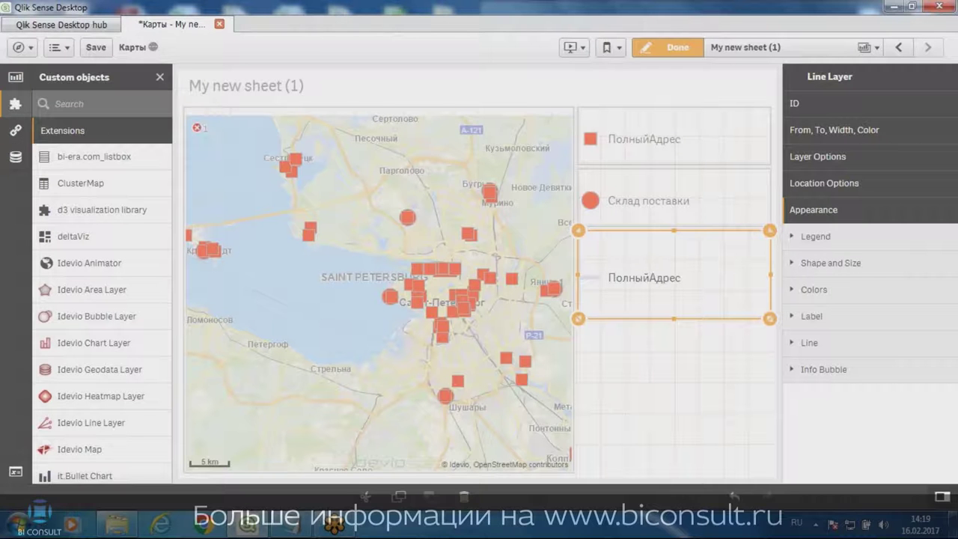
- Add a DataGeometry1 measure to the line layer and strip its aggregation so the expression is (DataGeometry1)
left_click(838, 134)
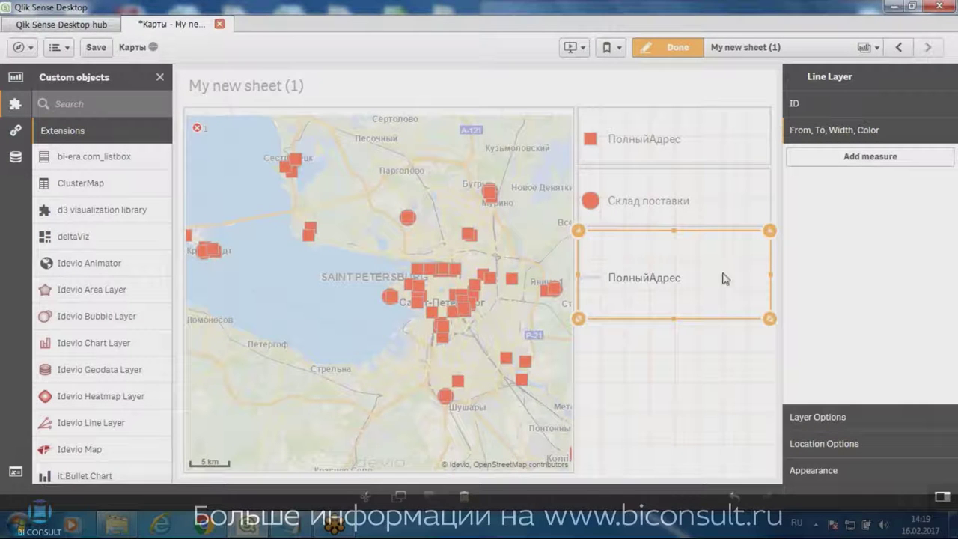
mouse_move(727, 288)
left_click(850, 159)
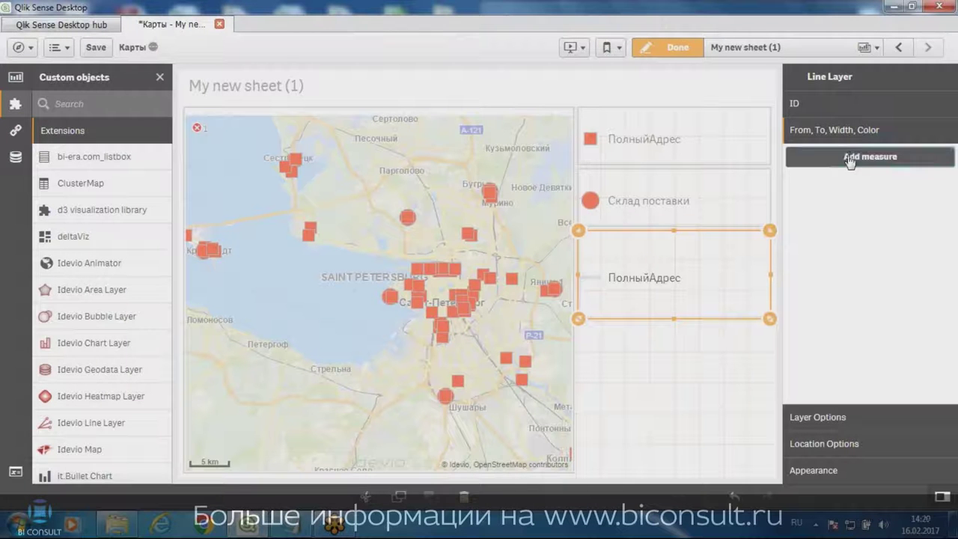
left_click(812, 249)
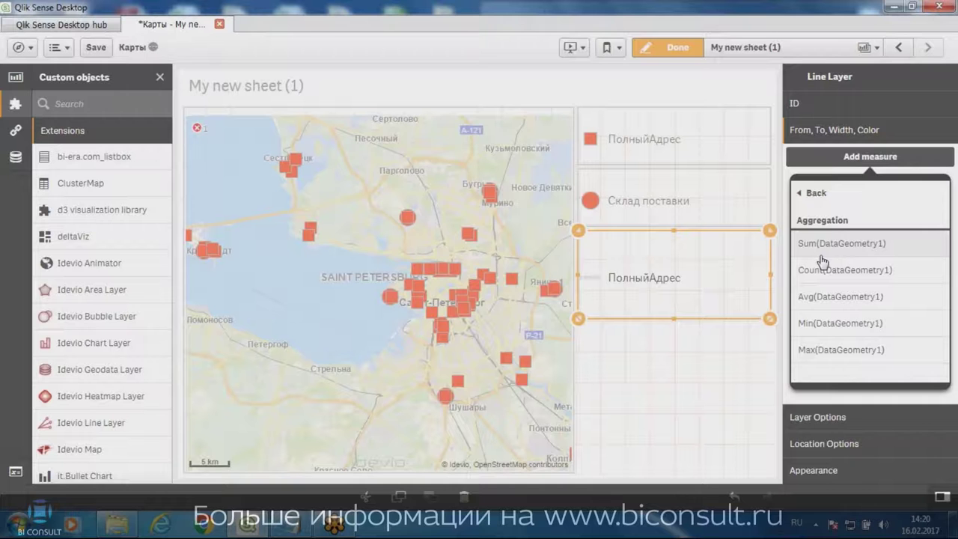
left_click(822, 245)
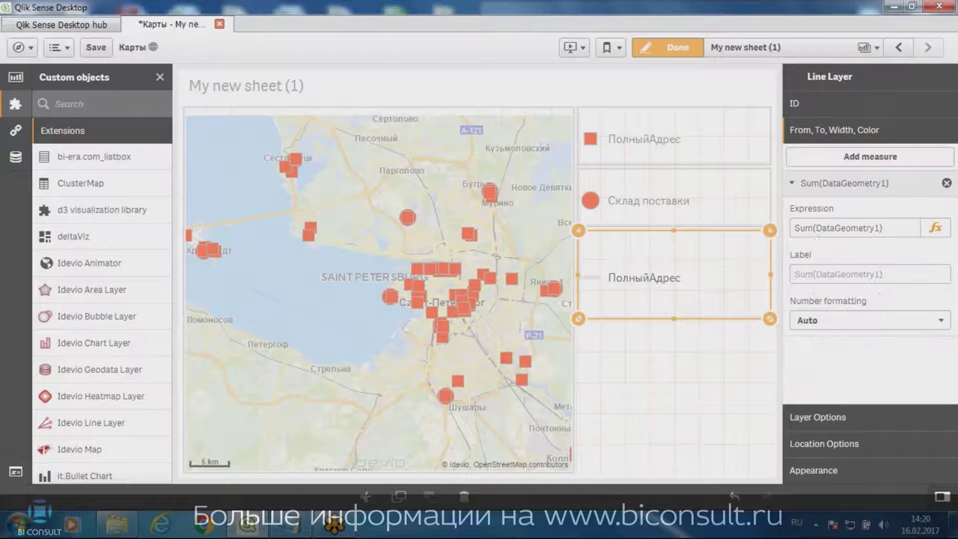
double_click(805, 228)
key("BackSpace")
key("Escape")
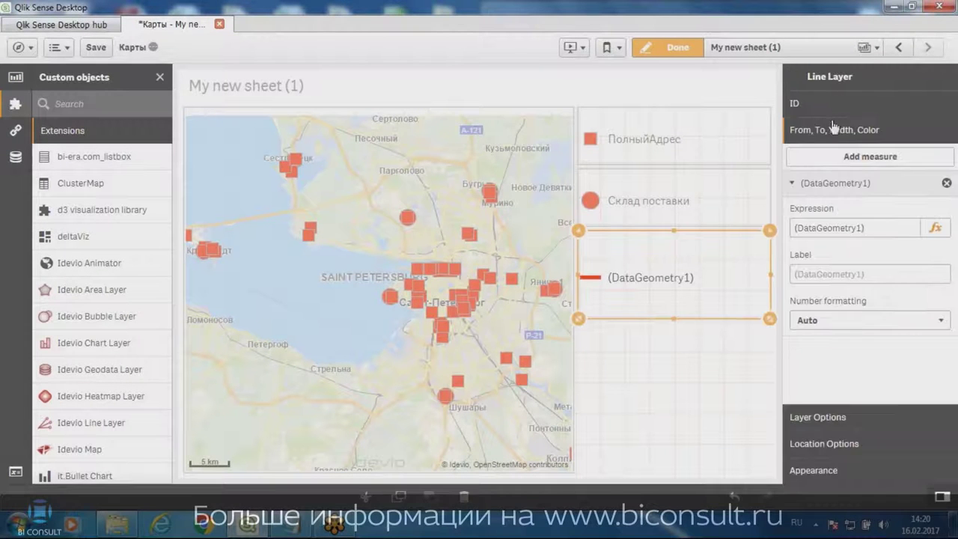
- Add DataGeometry2 as the line layer's second measure and strip its aggregation so the expression is (DataGeometry2)
left_click(842, 157)
left_click(832, 275)
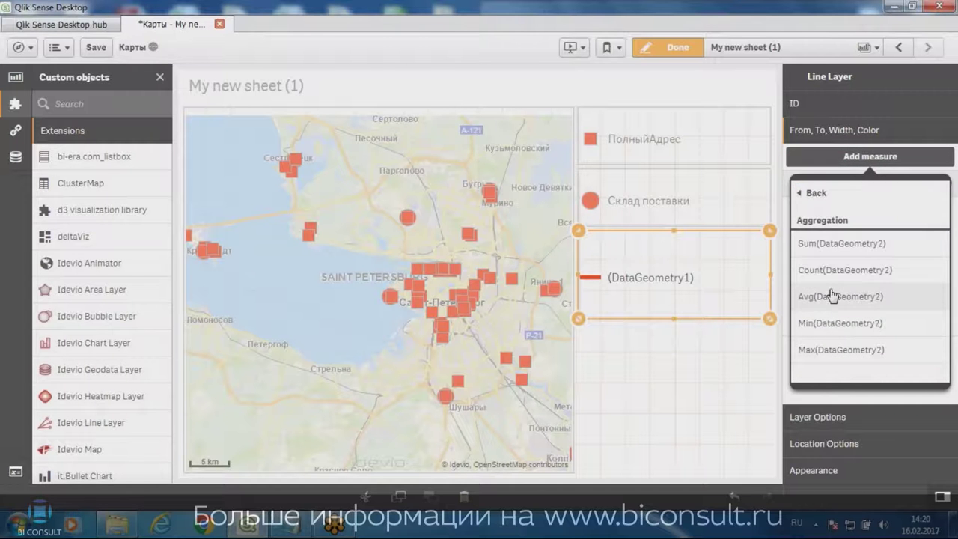
left_click(821, 272)
left_click(819, 272)
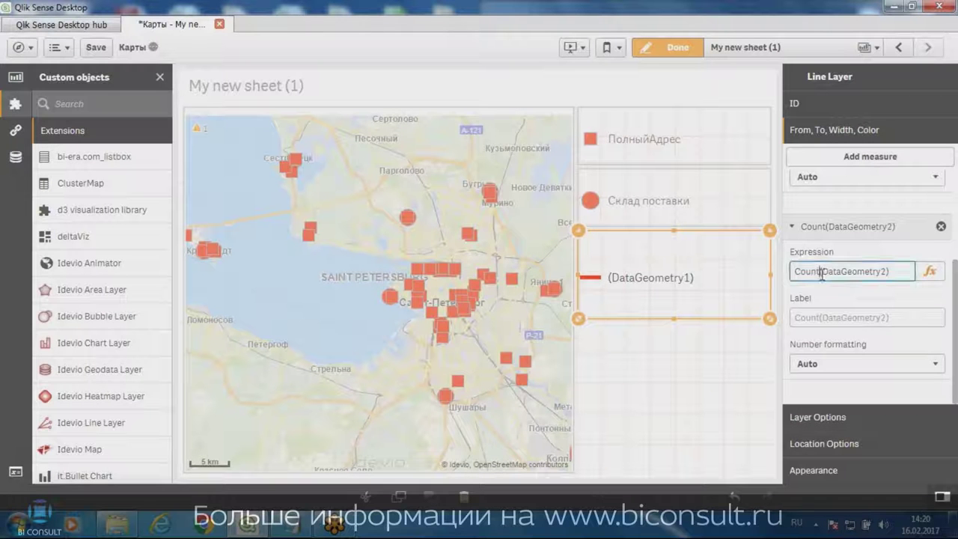
key("BackSpace")
key("BackSpace")
key("BackSpace")
key("BackSpace")
key("BackSpace")
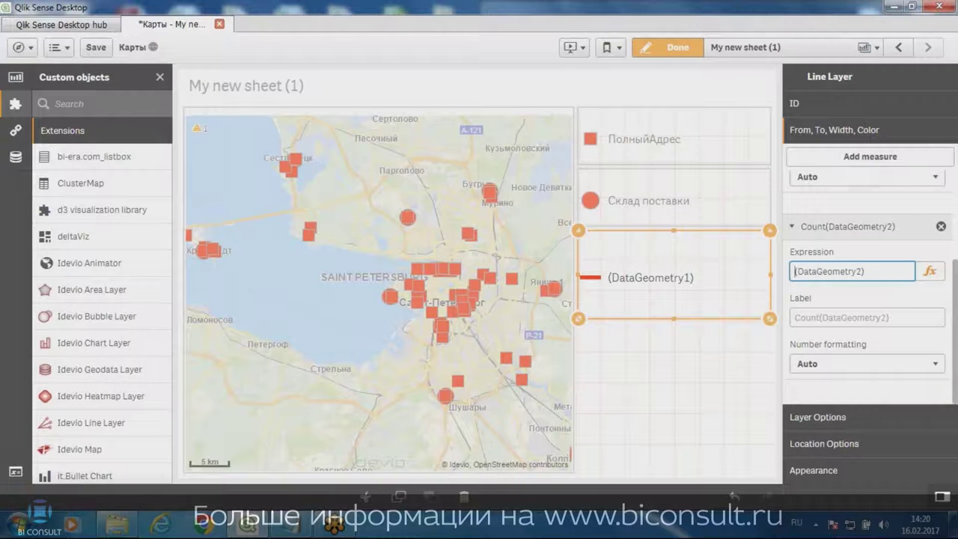
left_click(646, 384)
- Leave sheet editing and examine the lines connecting warehouses with their stores across the Saint Petersburg map
left_click(666, 50)
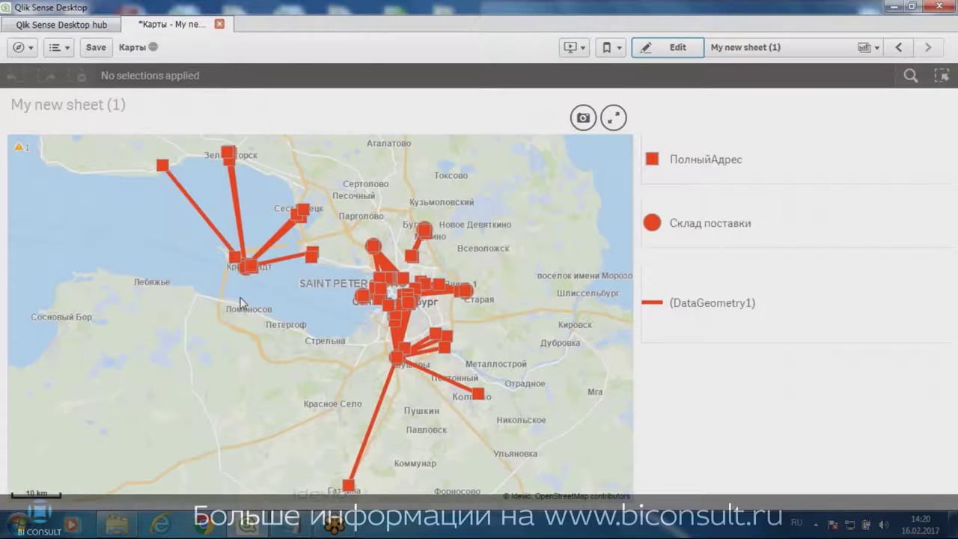
scroll(331, 357, "up", 5)
scroll(320, 286, "up", 1)
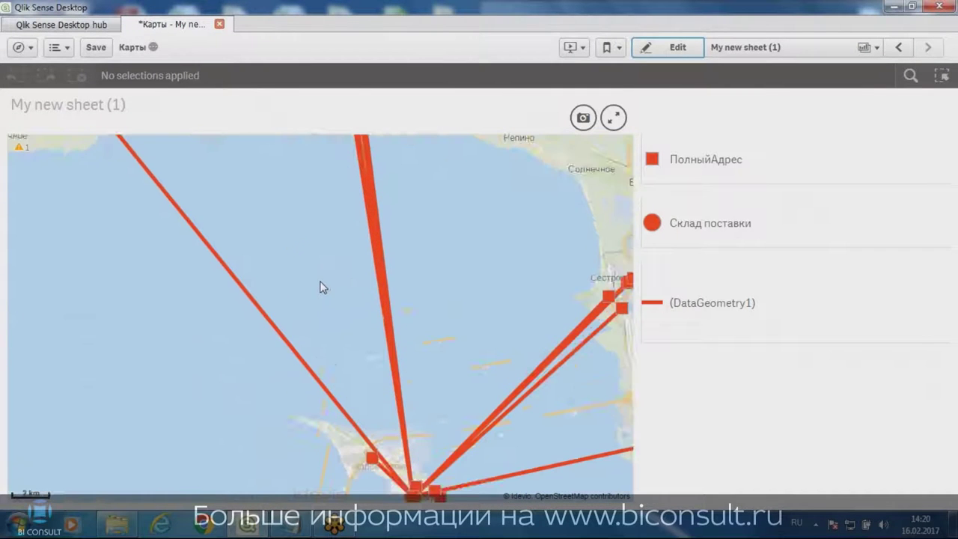
scroll(318, 284, "down", 3)
scroll(316, 283, "down", 2)
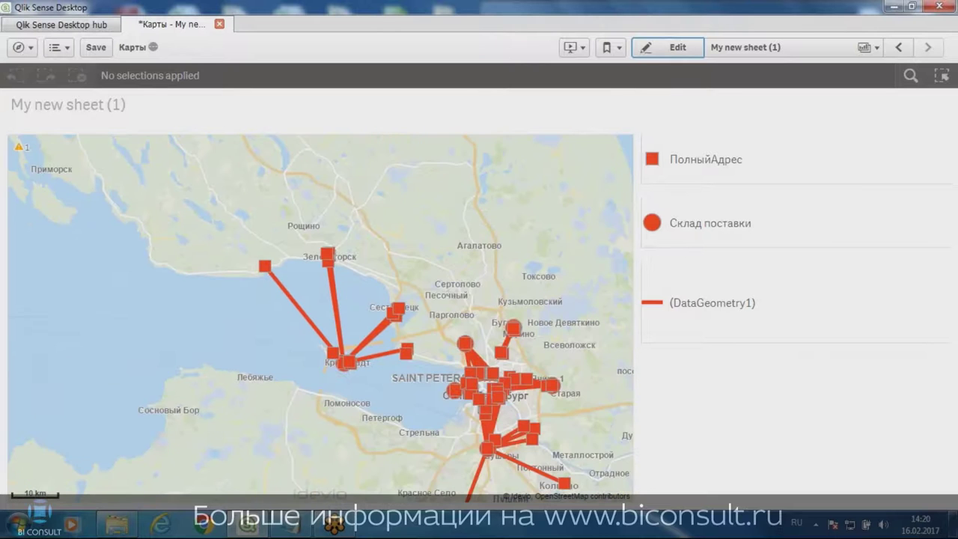
scroll(482, 277, "up", 4)
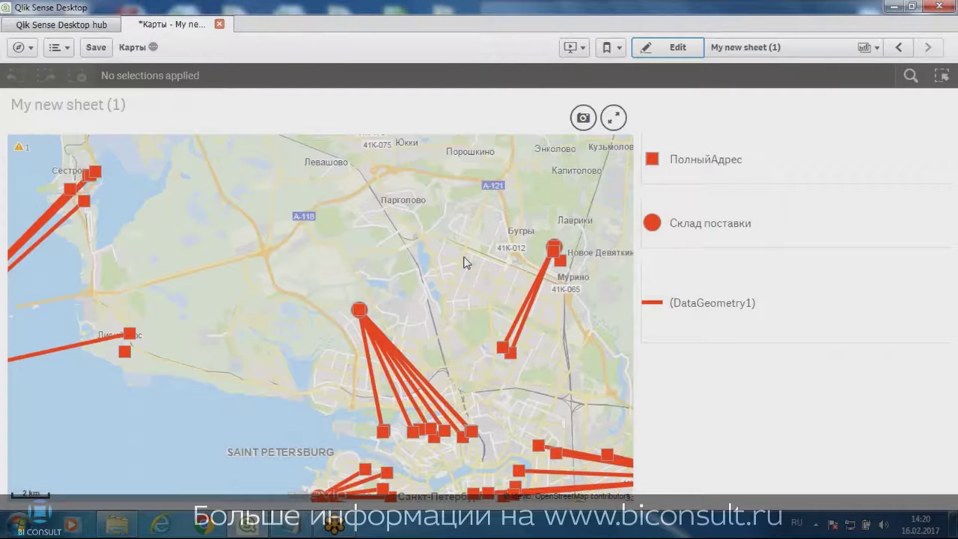
scroll(464, 262, "down", 1)
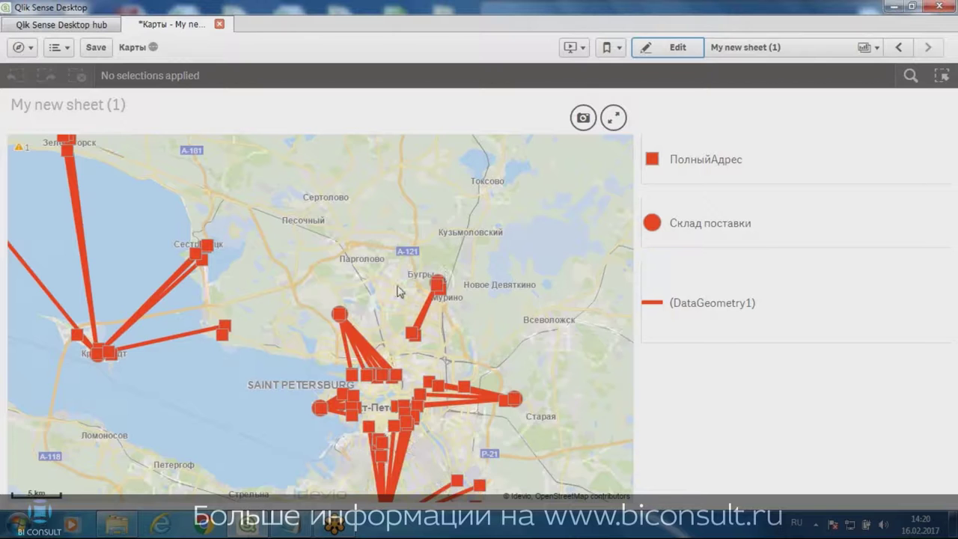
scroll(400, 295, "up", 3)
left_click_drag(410, 292, 396, 231)
- Resume sheet editing and reorder the line layer's measures so (DataGeometry2) comes before (DataGeometry1)
left_click(668, 47)
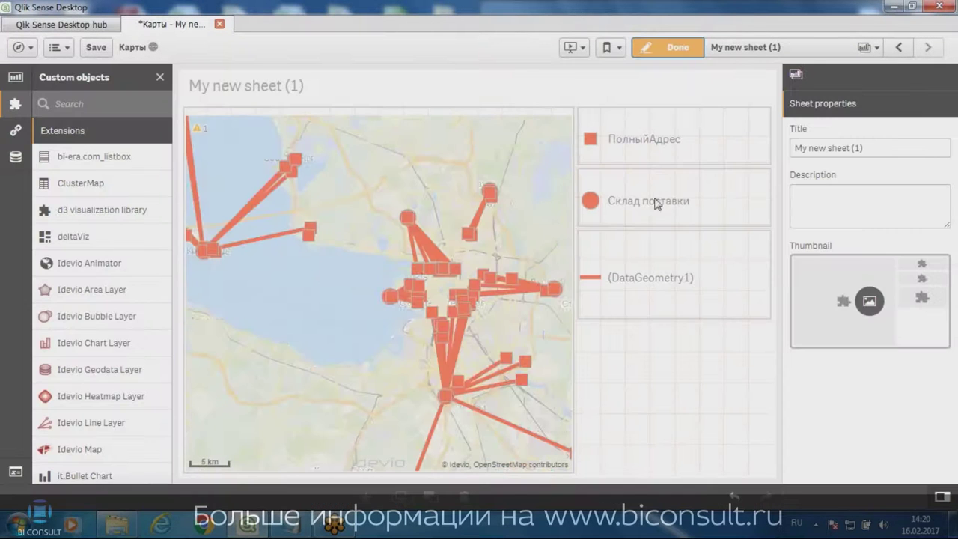
left_click(744, 228)
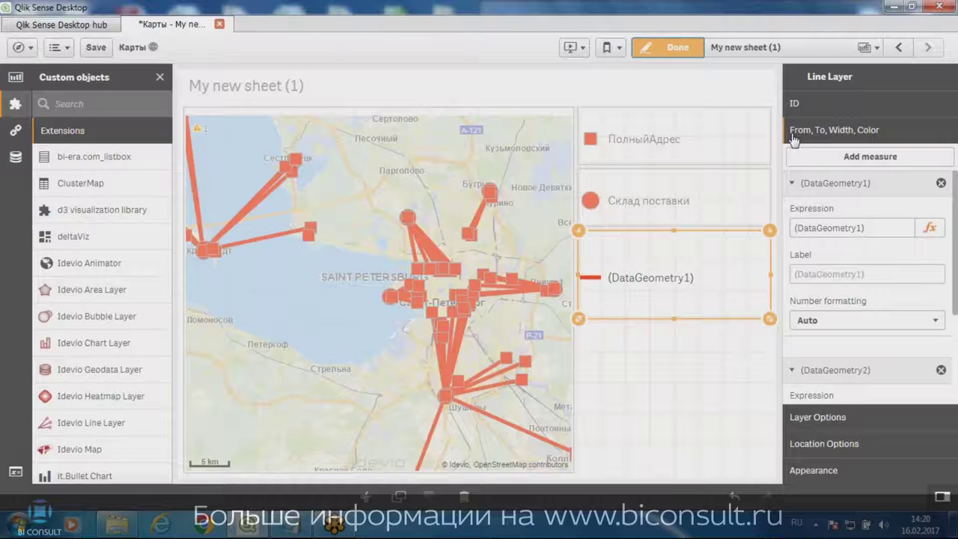
left_click(792, 184)
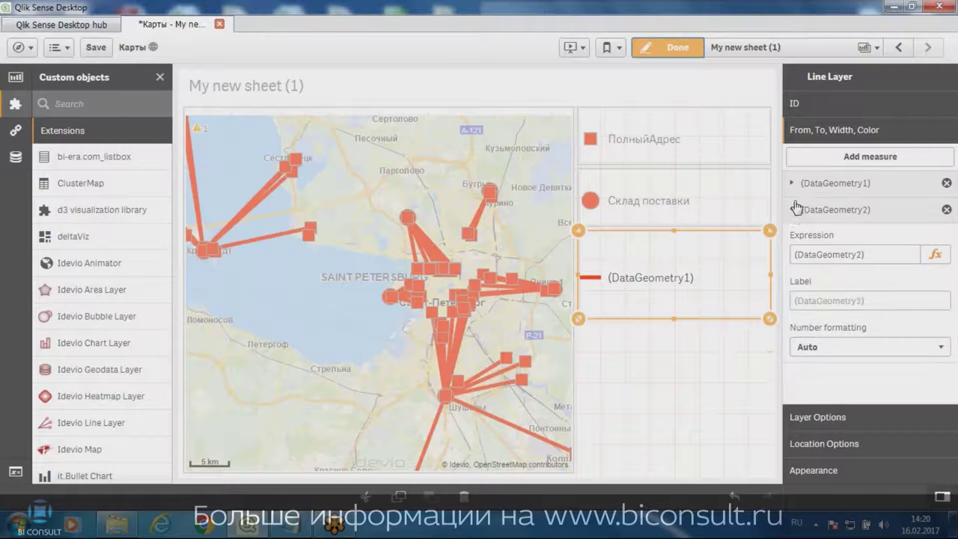
left_click(791, 213)
left_click_drag(801, 187, 812, 236)
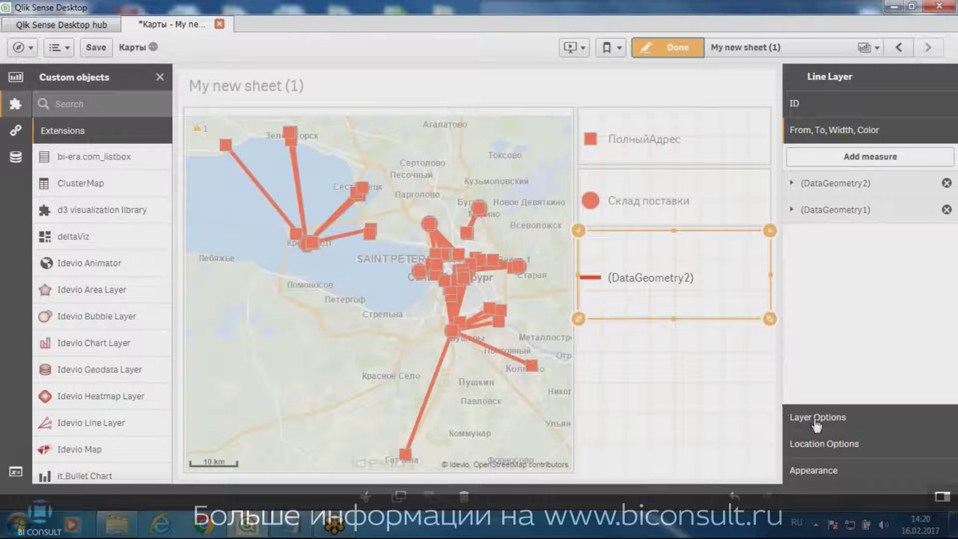
- Give the line layer a custom single color of blue #4477aa
left_click(810, 472)
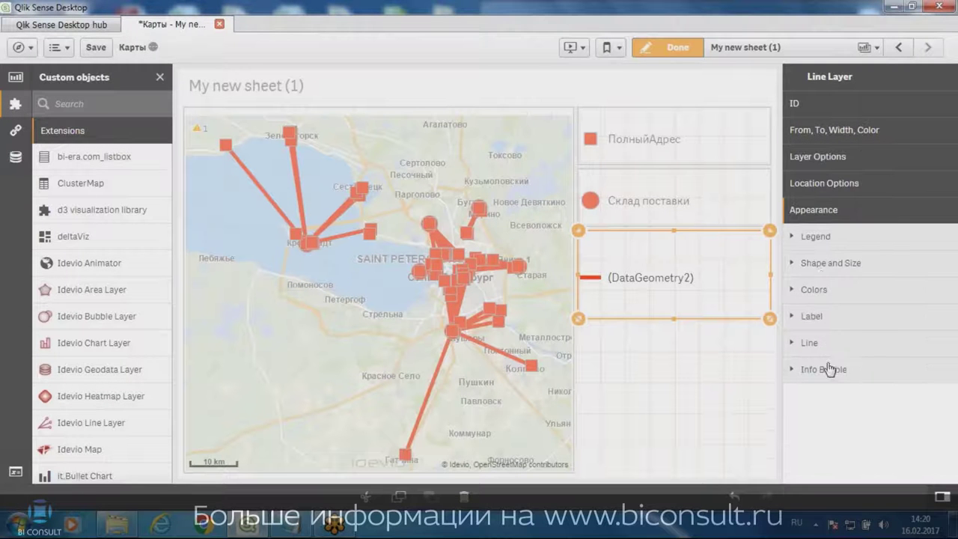
left_click(817, 263)
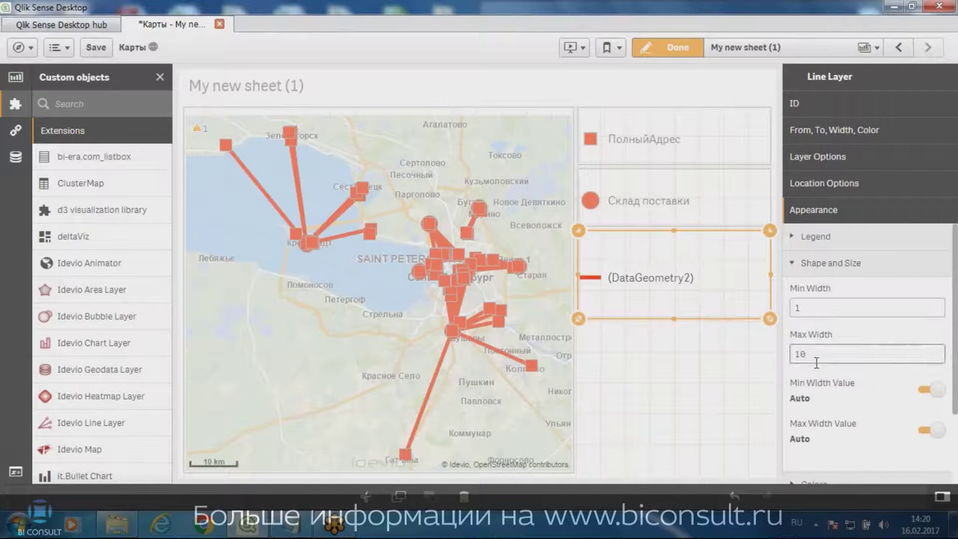
left_click(814, 268)
left_click(813, 292)
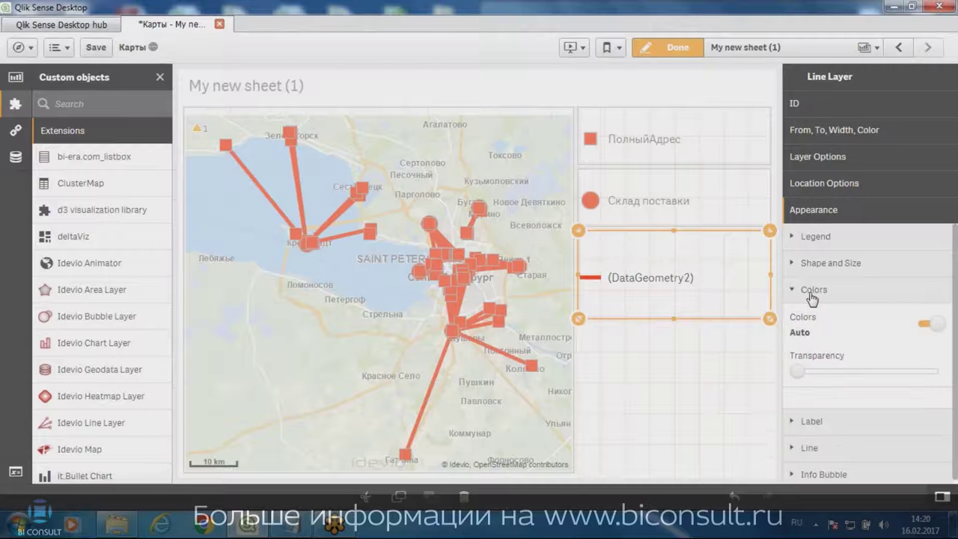
left_click(928, 323)
left_click(934, 392)
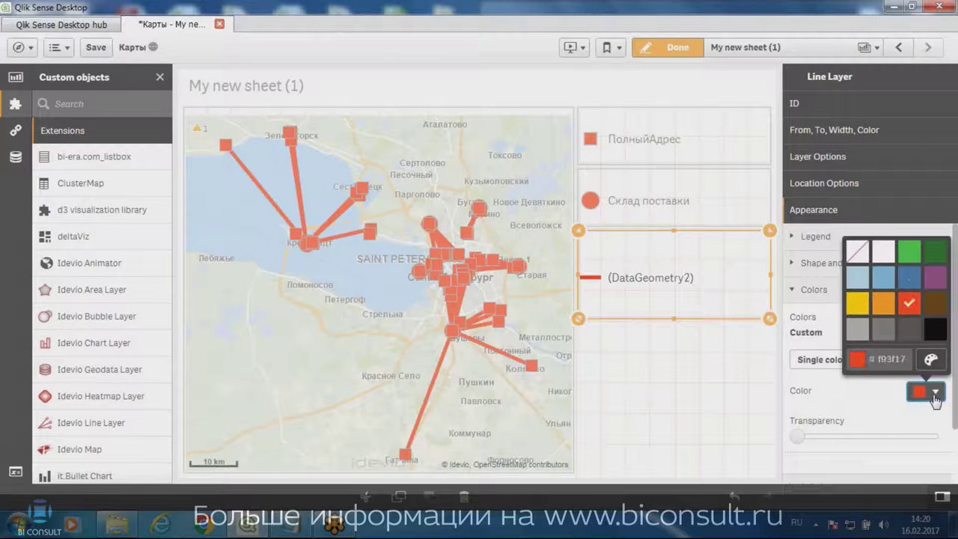
left_click(909, 277)
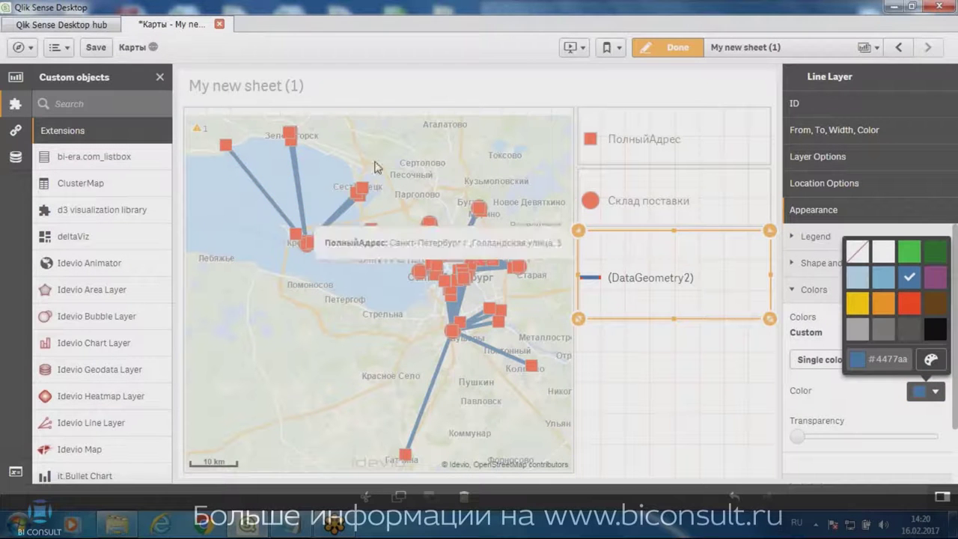
left_click(679, 375)
left_click(696, 359)
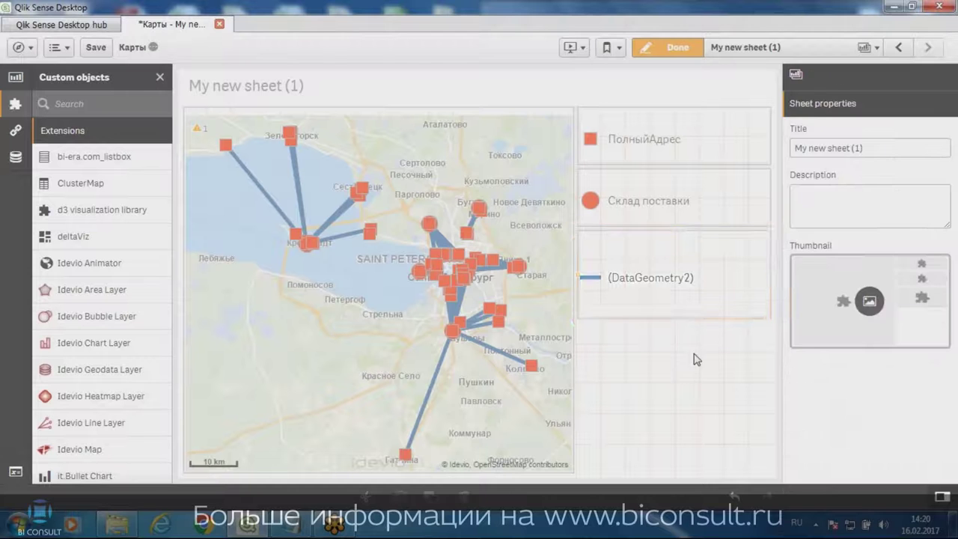
- Set the arrow style of the line layer's lines to Forward
left_click(684, 271)
left_click(829, 263)
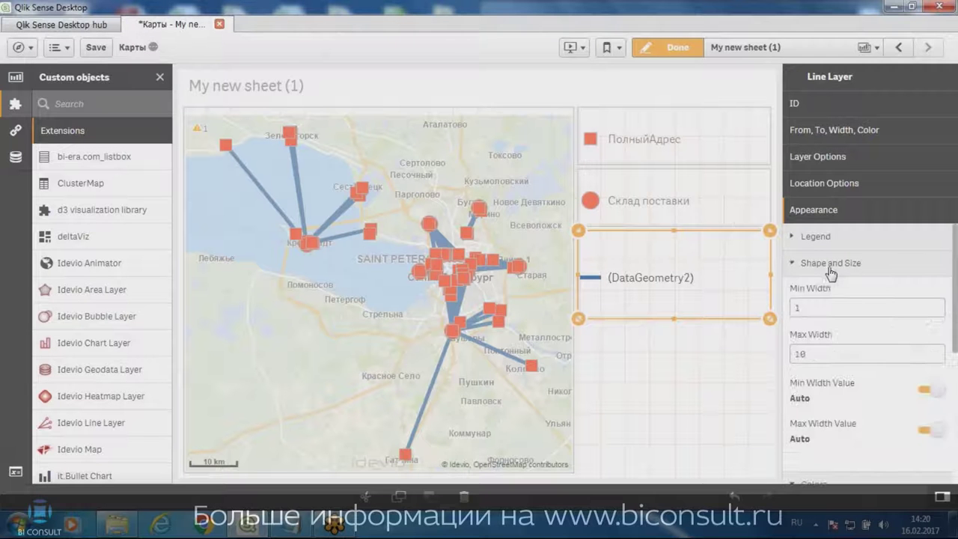
scroll(840, 336, "down", 2)
scroll(868, 352, "down", 2)
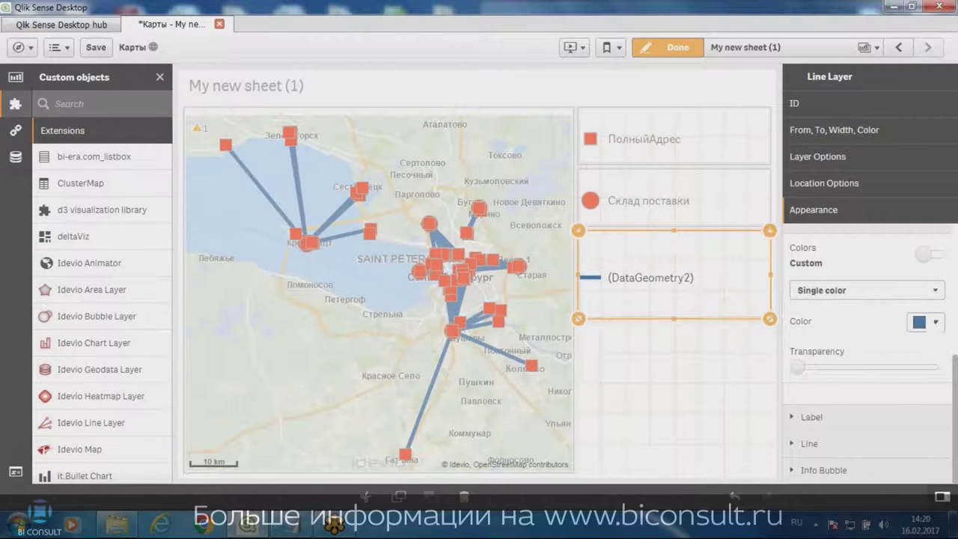
left_click(823, 445)
scroll(834, 381, "down", 2)
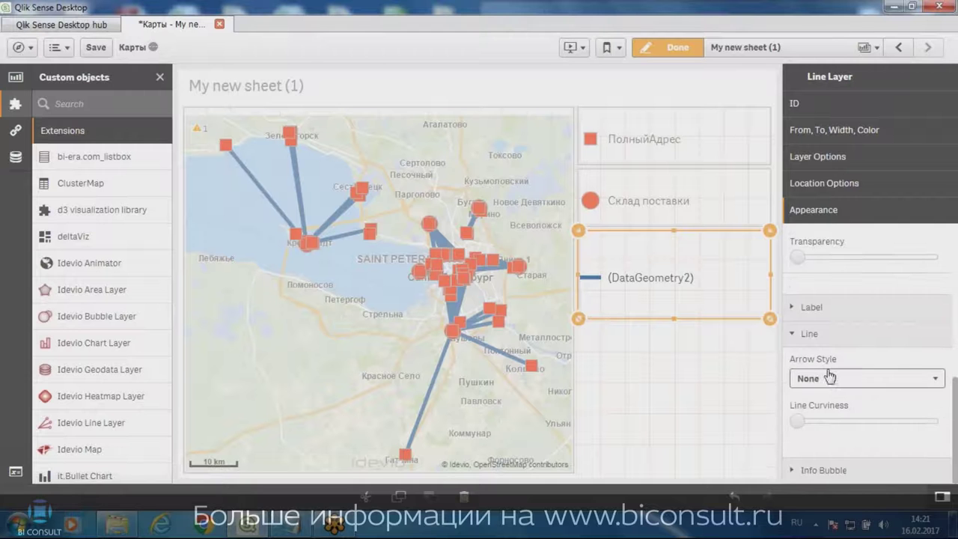
left_click(835, 381)
left_click(834, 407)
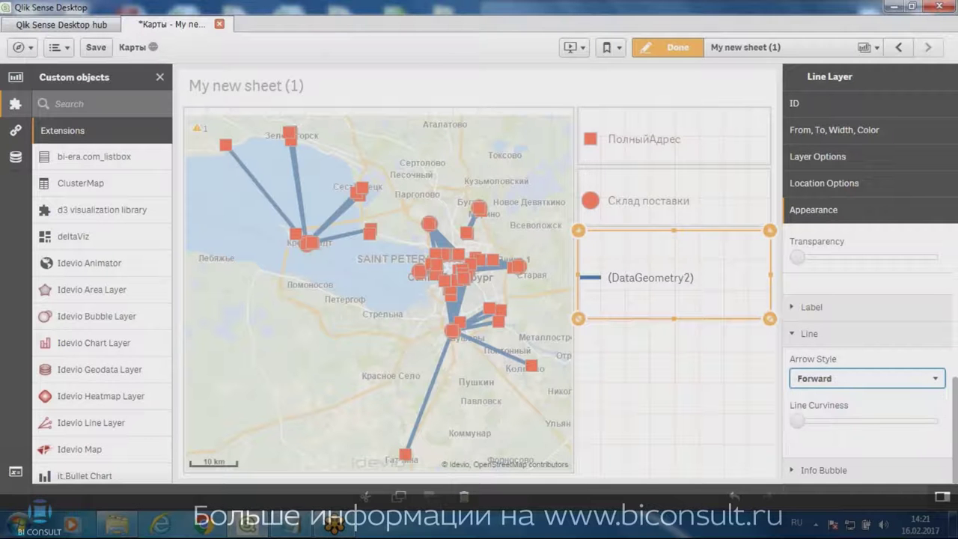
- Leave sheet editing and examine the arrow directions between warehouses and stores around Kronstadt, Sestroretsk and Saint Petersburg
left_click(675, 46)
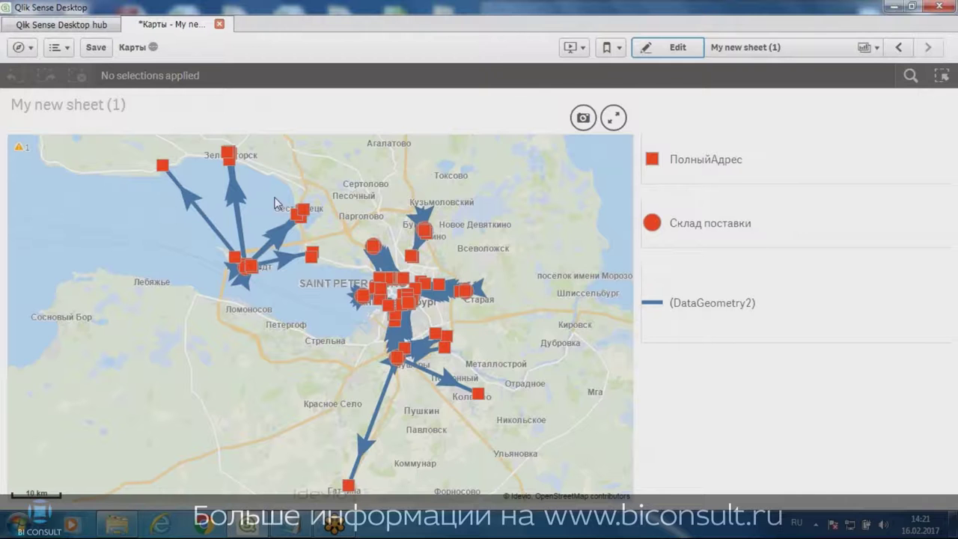
scroll(275, 217, "up", 5)
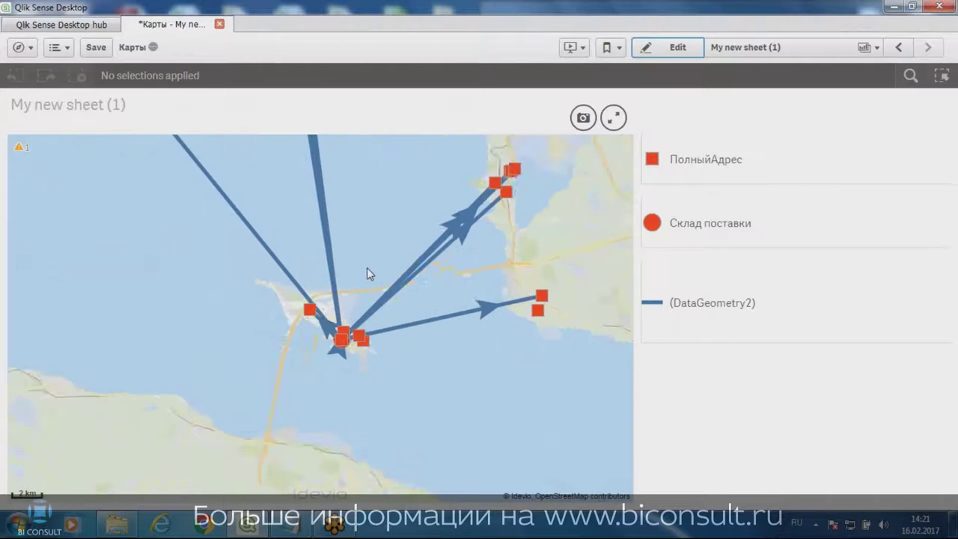
scroll(371, 248, "up", 2)
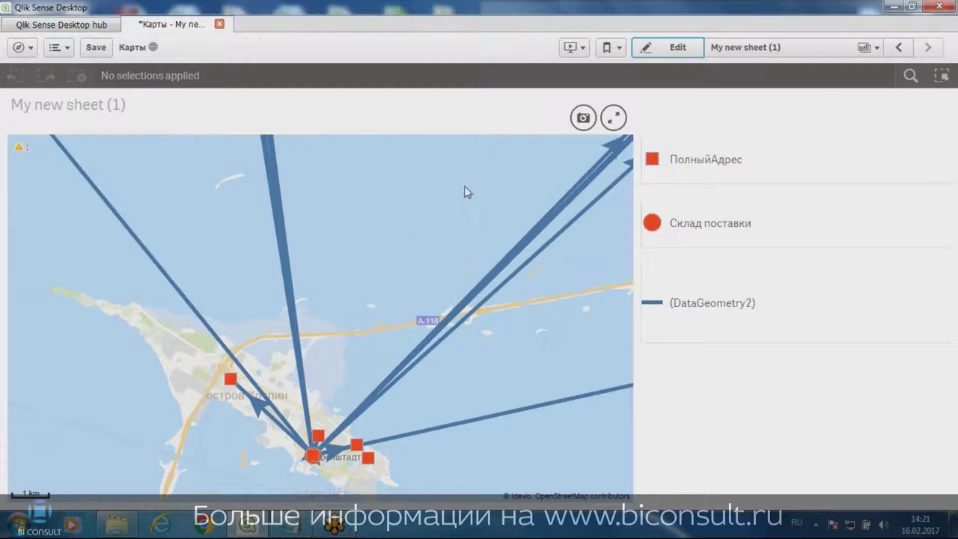
left_click_drag(464, 192, 291, 310)
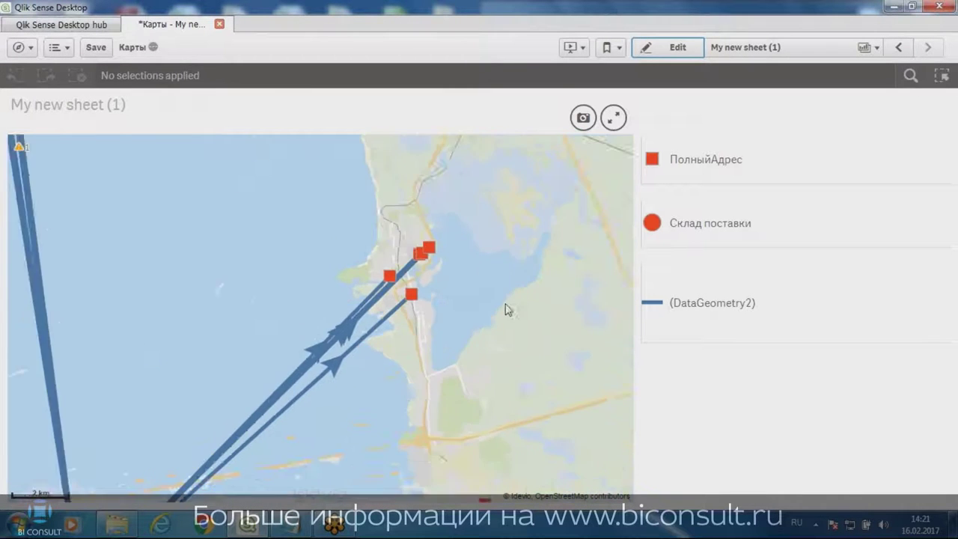
scroll(507, 310, "down", 3)
scroll(484, 382, "up", 3)
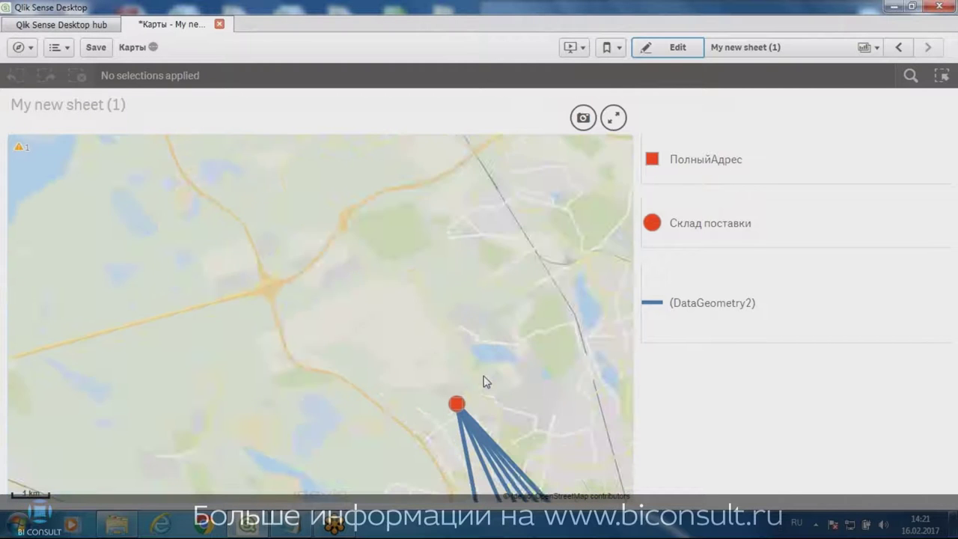
left_click_drag(492, 393, 385, 216)
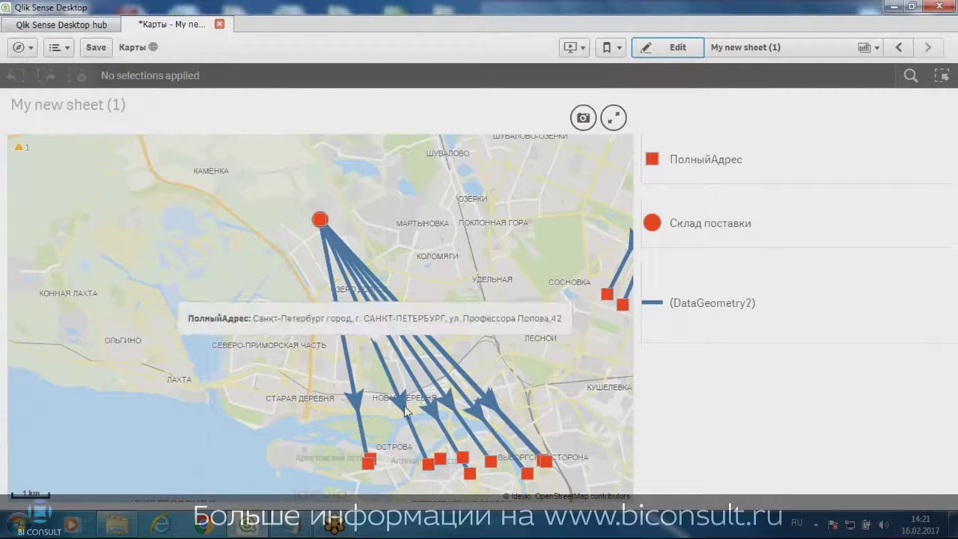
scroll(516, 287, "down", 3)
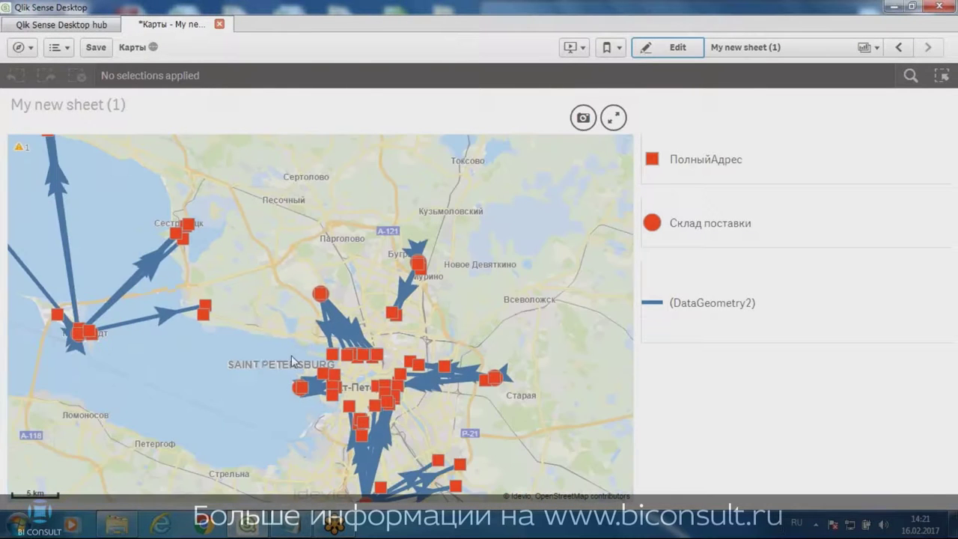
left_click_drag(291, 362, 365, 296)
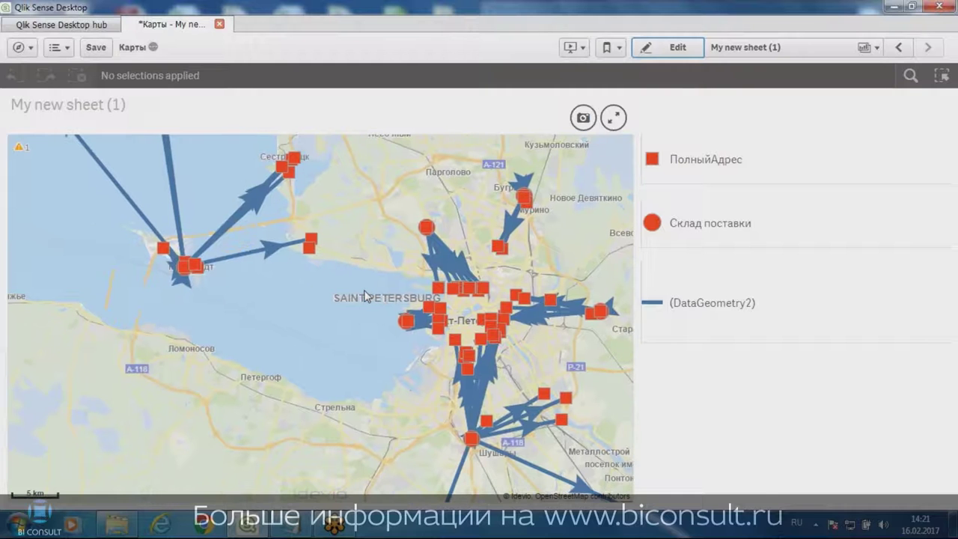
left_click_drag(300, 256, 392, 364)
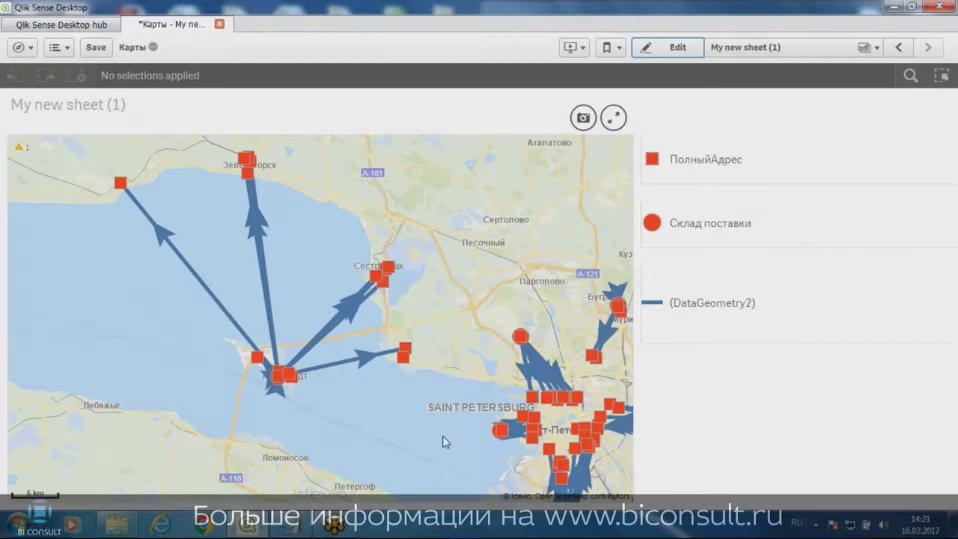
left_click_drag(506, 277, 471, 327)
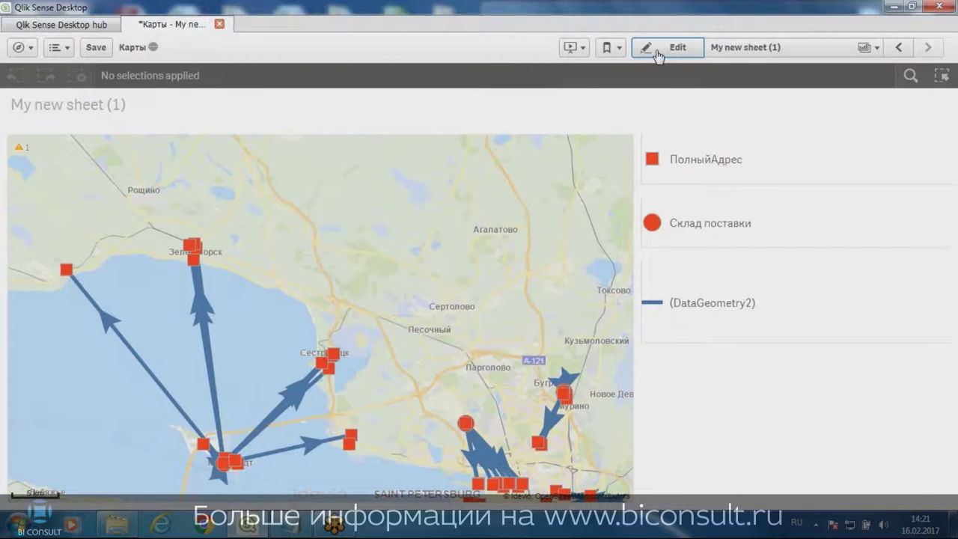
- Briefly reopen and leave sheet editing to reset the map view, and save the app
left_click(658, 49)
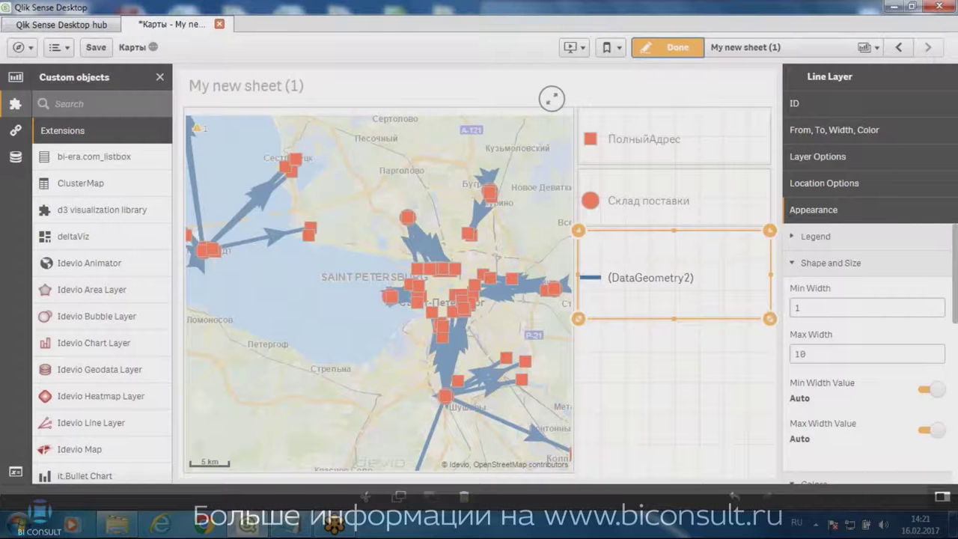
left_click(665, 48)
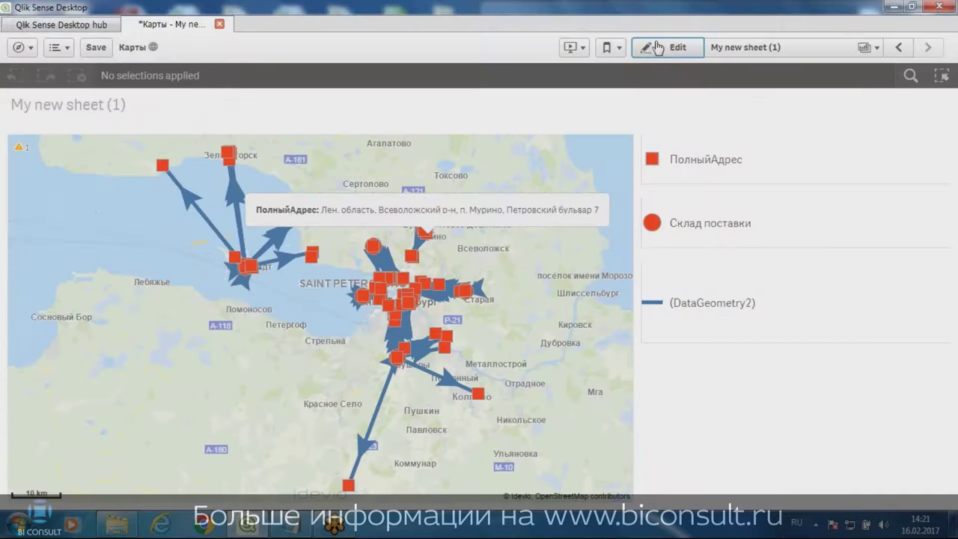
left_click(91, 49)
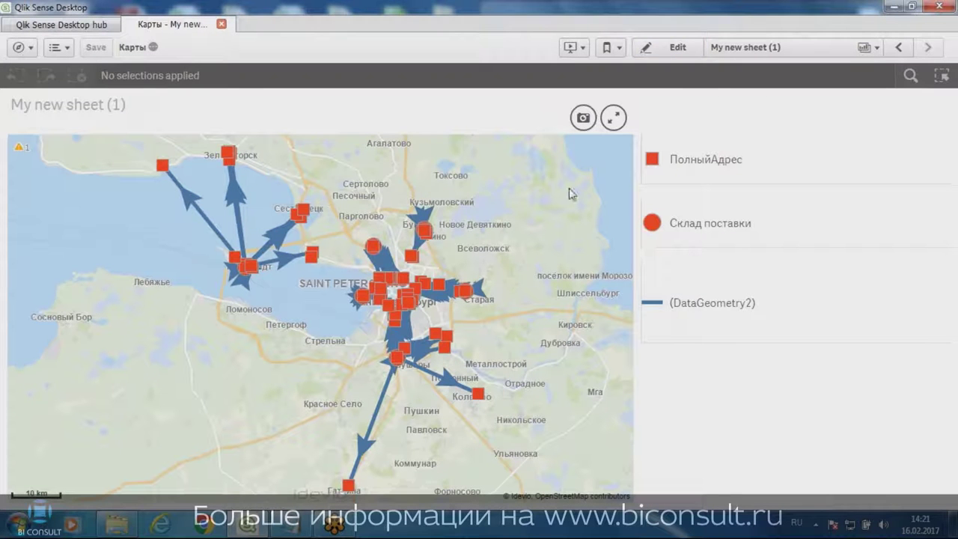
- Create a new sheet with the default name My new sheet (2) and start editing it
left_click(749, 48)
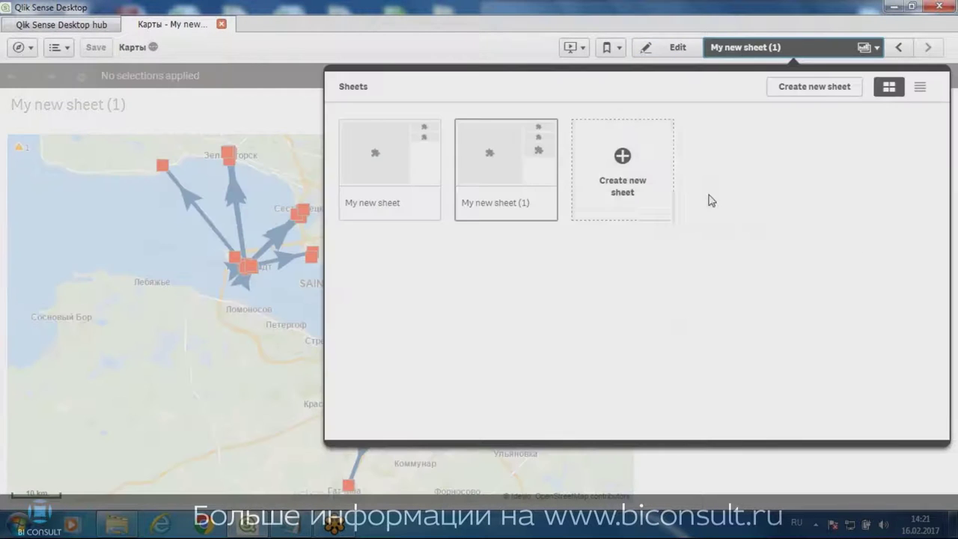
left_click(632, 181)
left_click(621, 214)
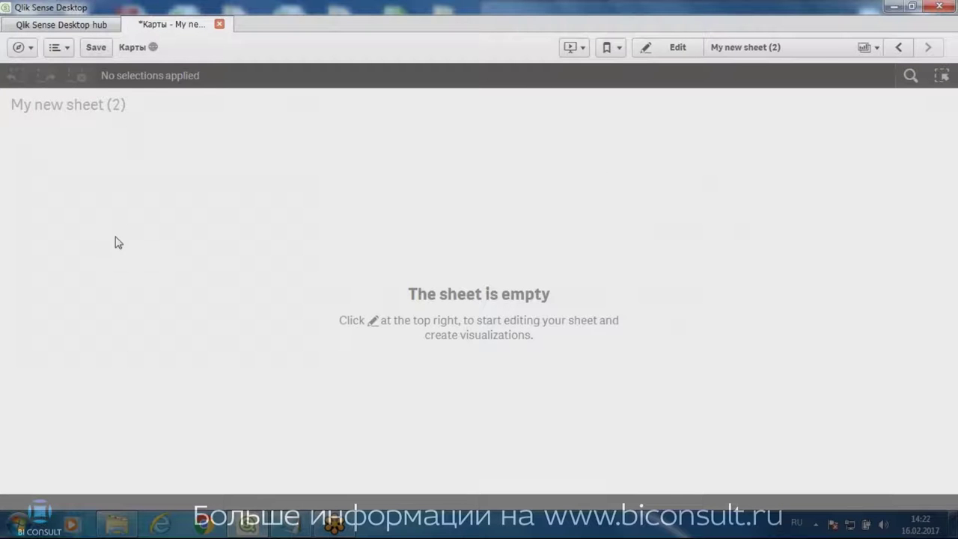
left_click(659, 49)
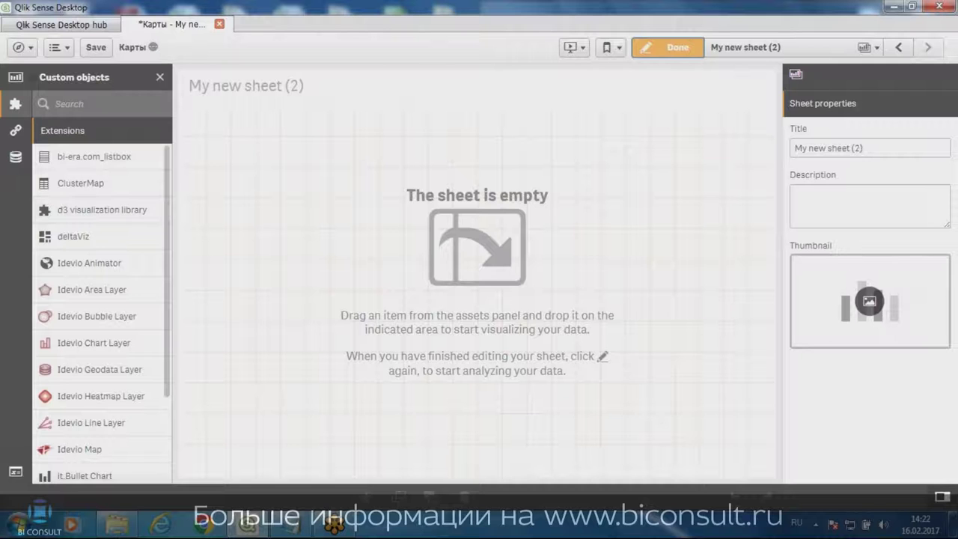
- Create a drill-down master dimension from the fields Год and Магазин, named Город->Магазин
left_click(15, 130)
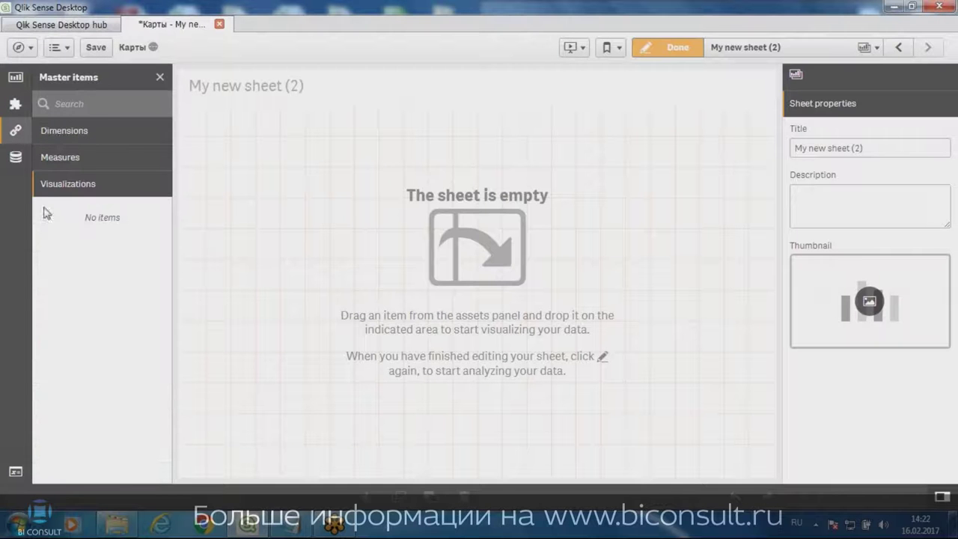
left_click(56, 133)
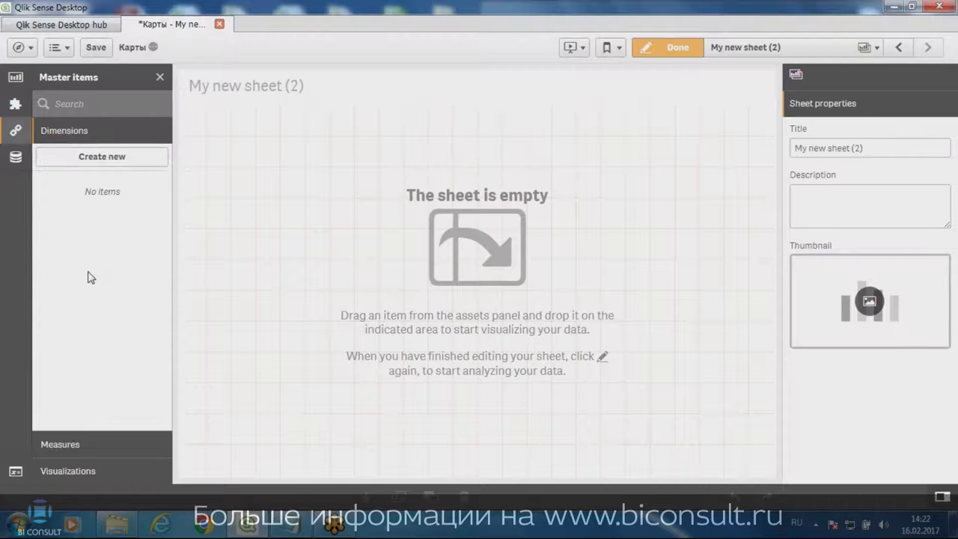
left_click(97, 162)
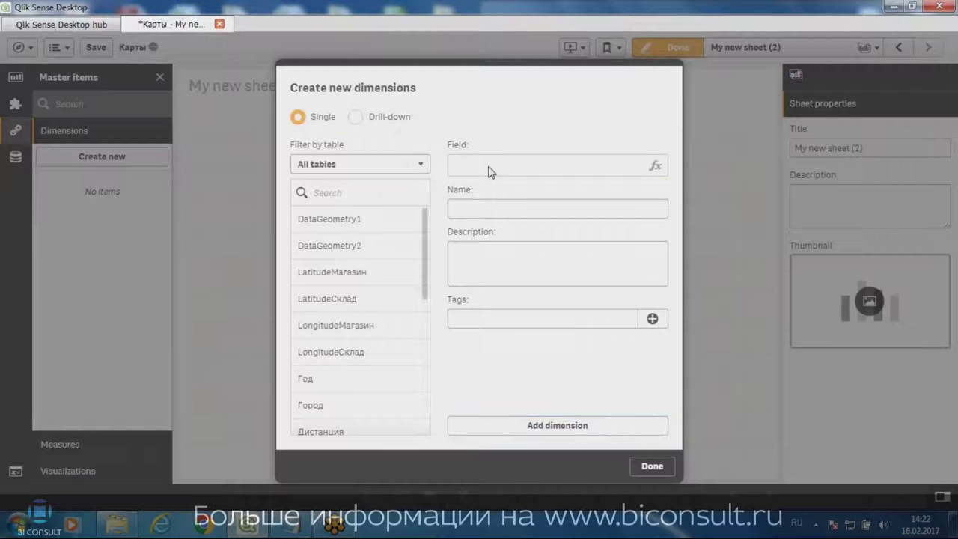
left_click(356, 117)
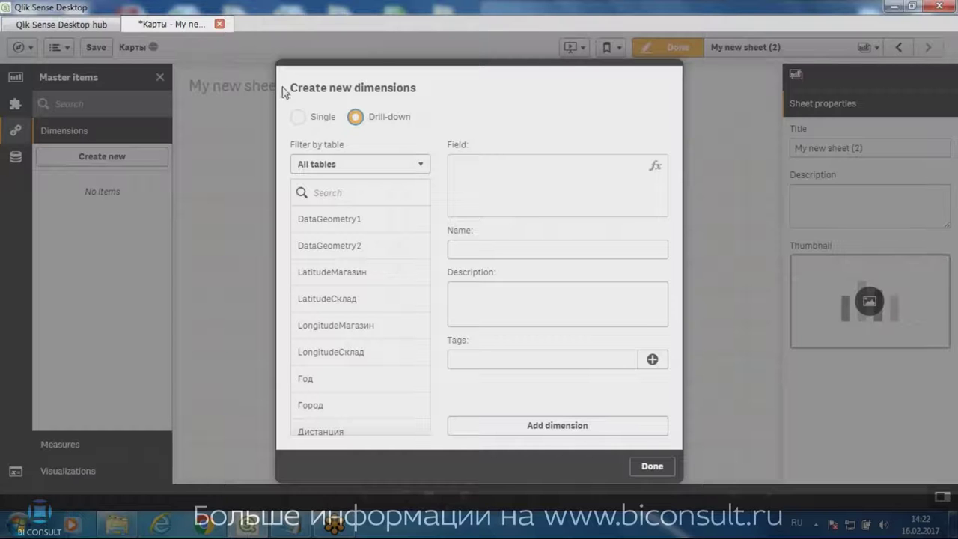
left_click(322, 378)
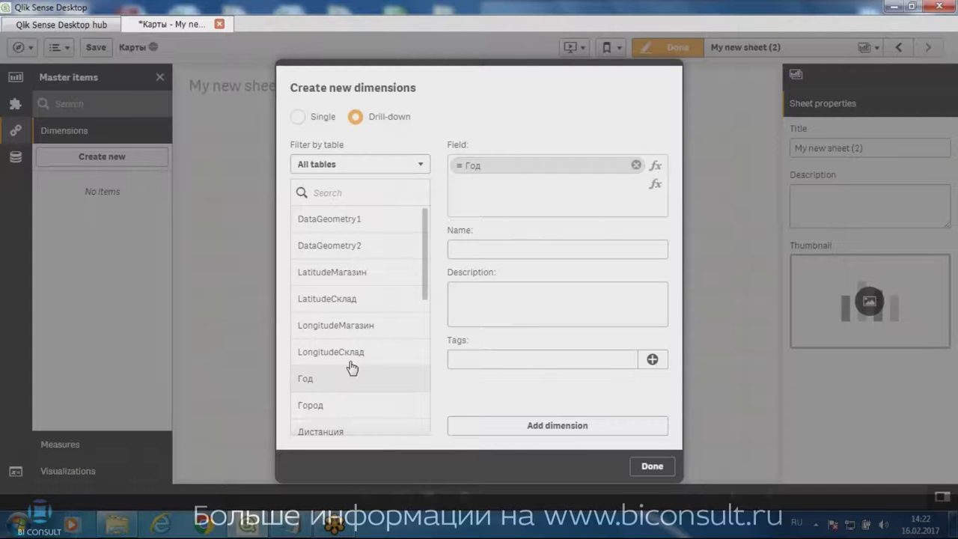
scroll(342, 351, "down", 3)
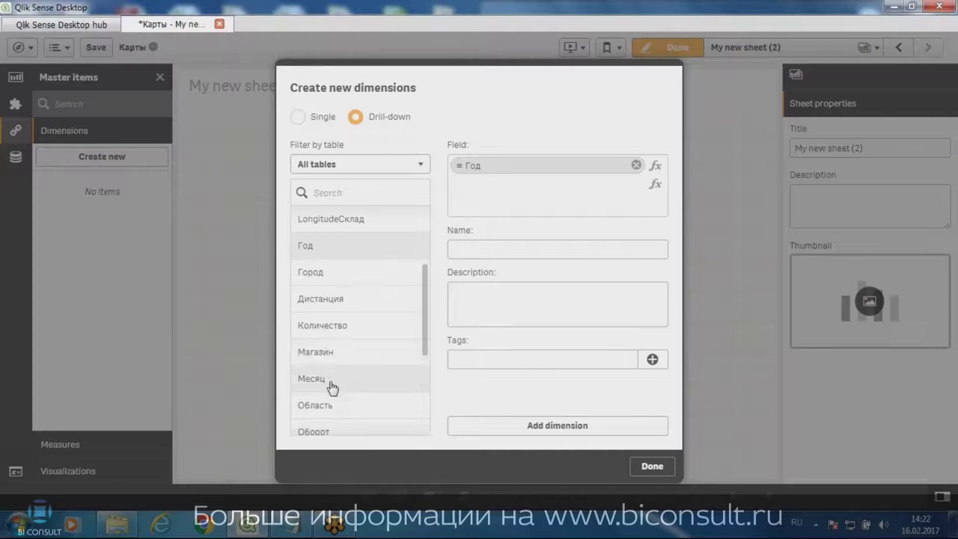
left_click(322, 356)
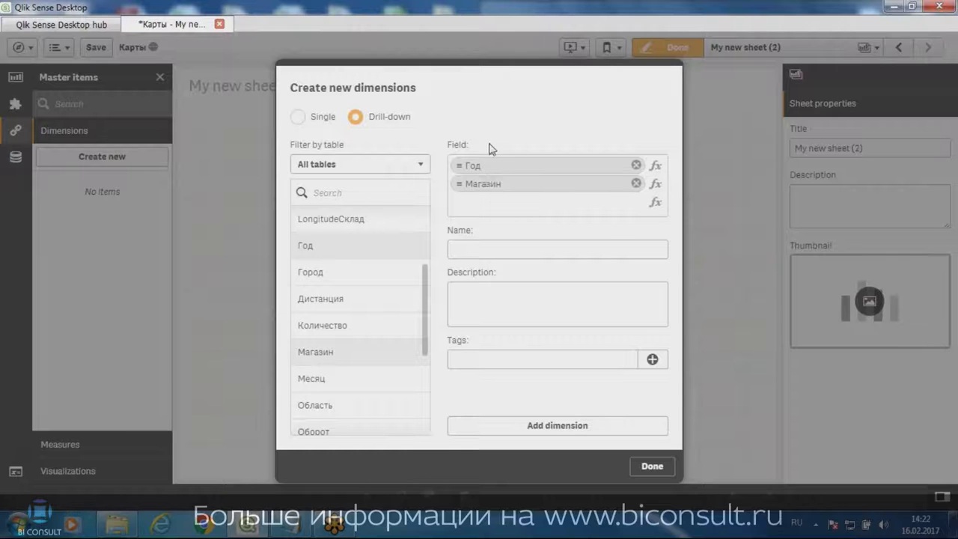
left_click(482, 244)
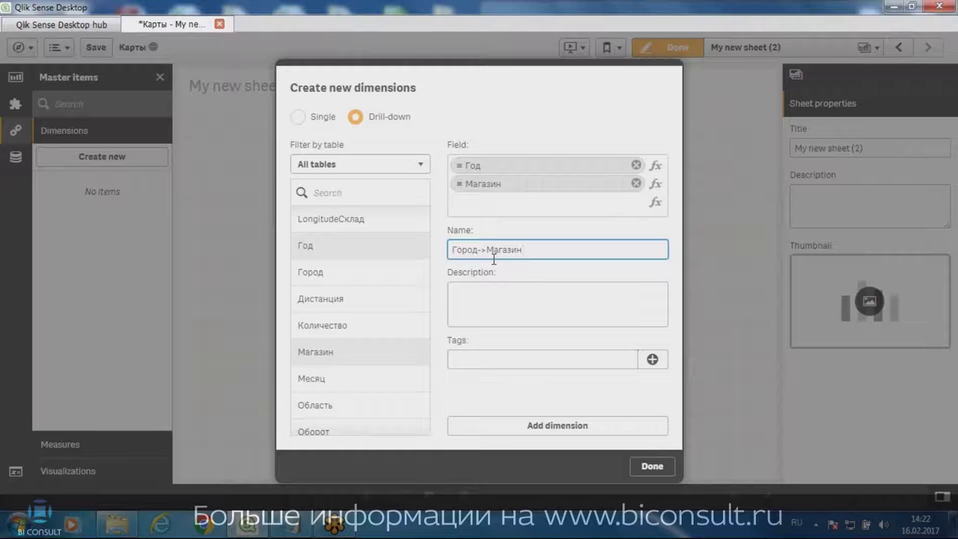
left_click(585, 430)
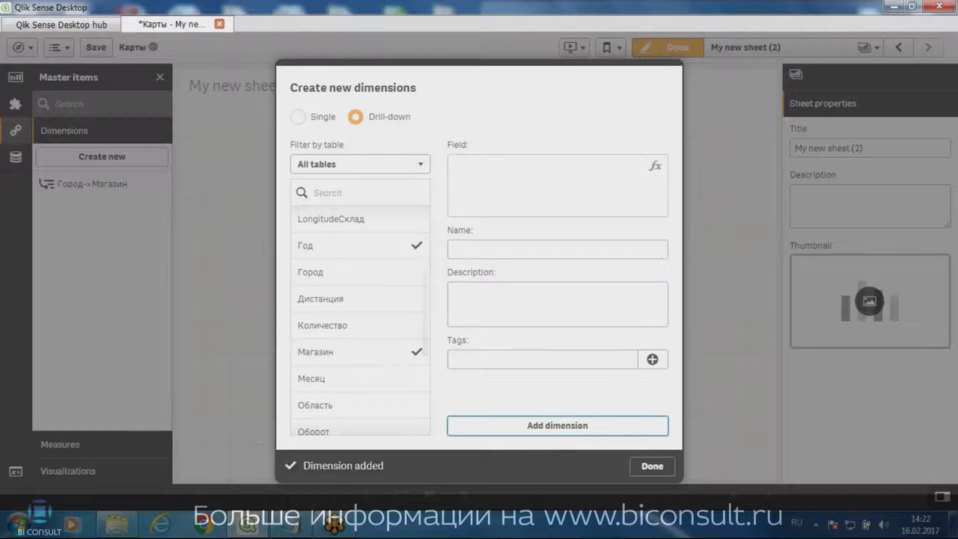
- Finish creating dimensions, add an Idevio Map to the empty sheet and narrow it to about half the sheet's width
left_click(650, 466)
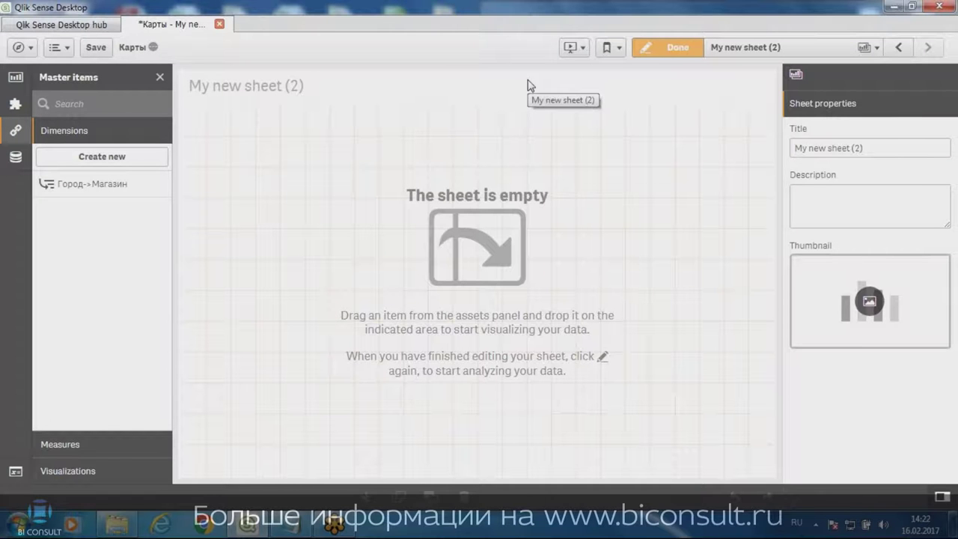
left_click(15, 103)
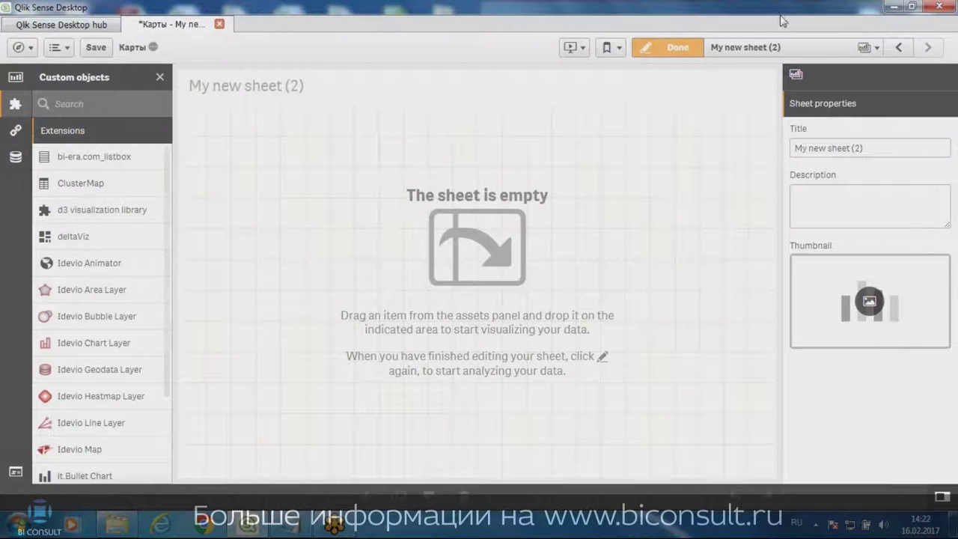
left_click_drag(75, 449, 390, 271)
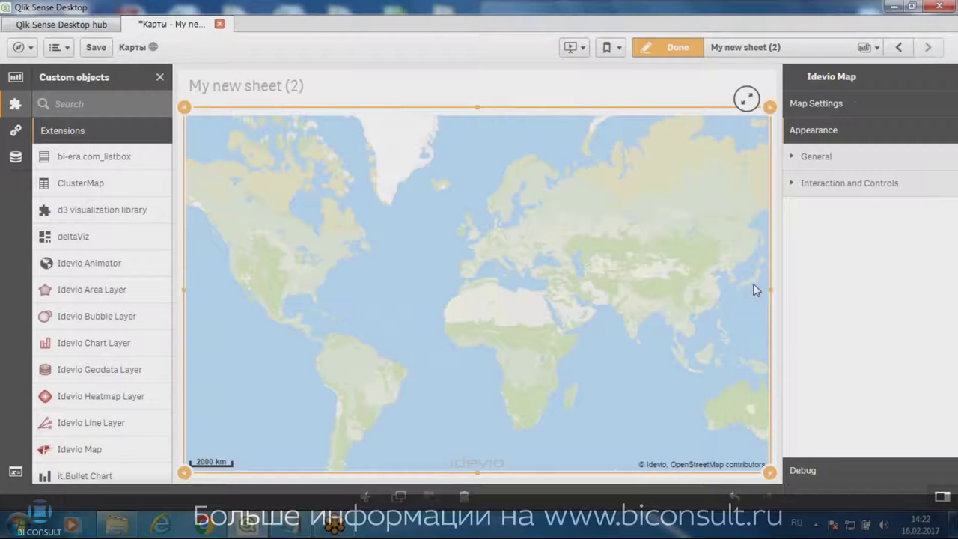
left_click_drag(771, 290, 498, 289)
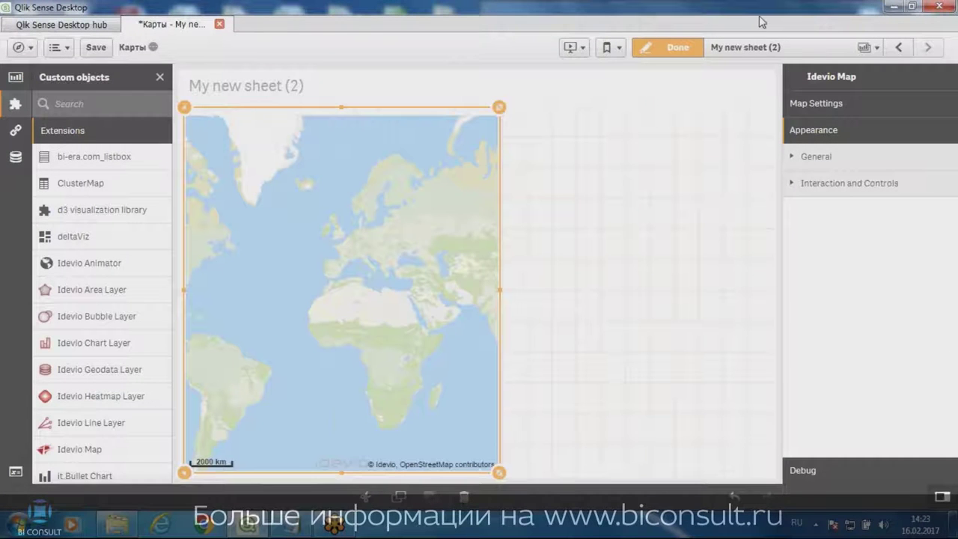
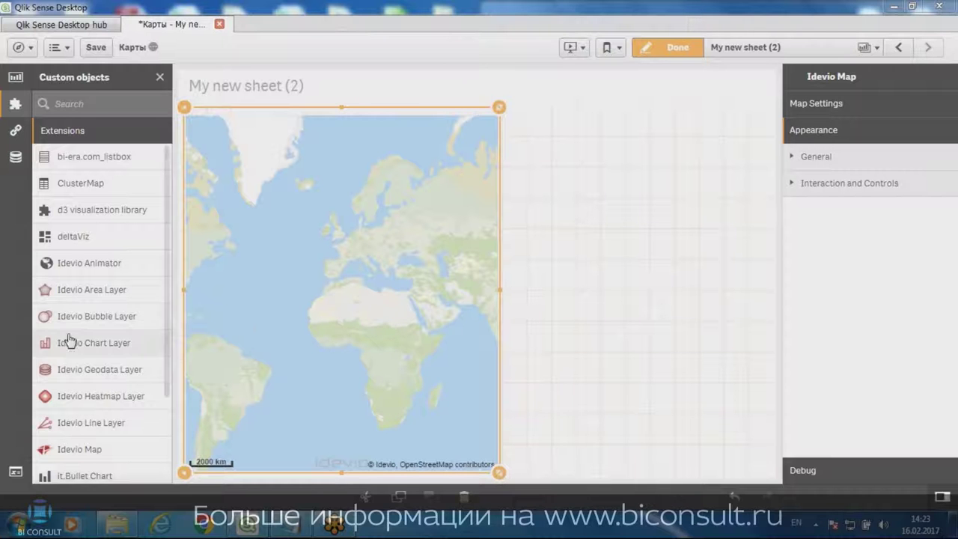
- Add an Idevio Area Layer beside the map and assign it the master dimension Город->Магазин
left_click_drag(83, 292, 641, 179)
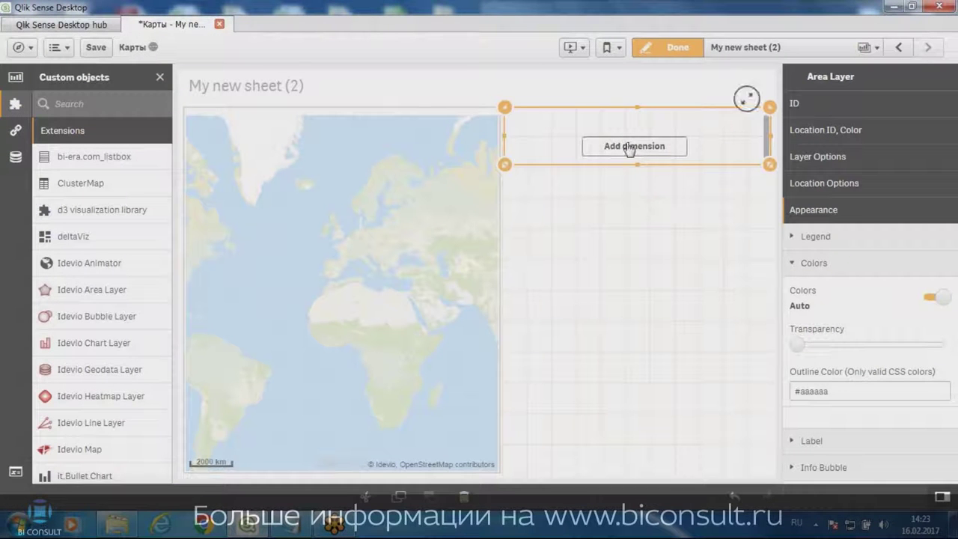
left_click(16, 131)
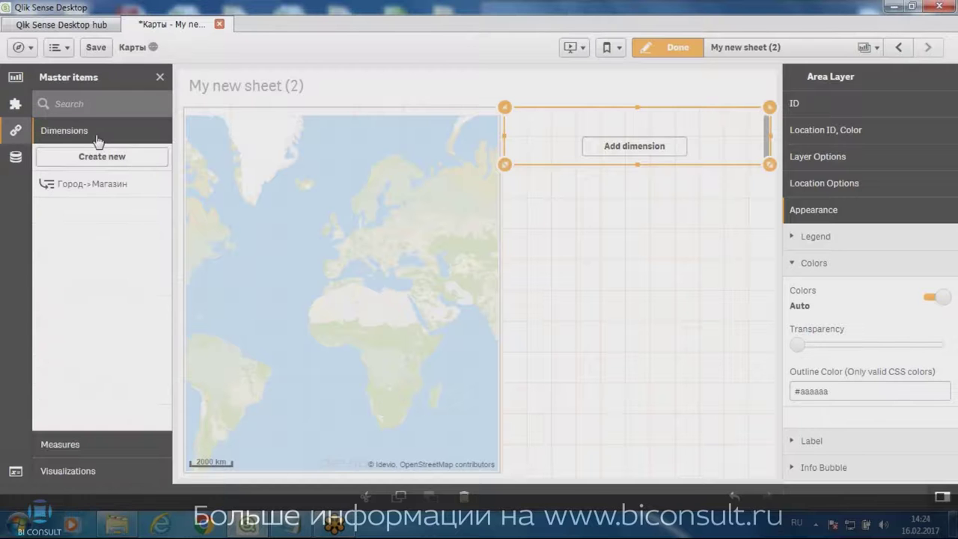
left_click_drag(64, 184, 641, 154)
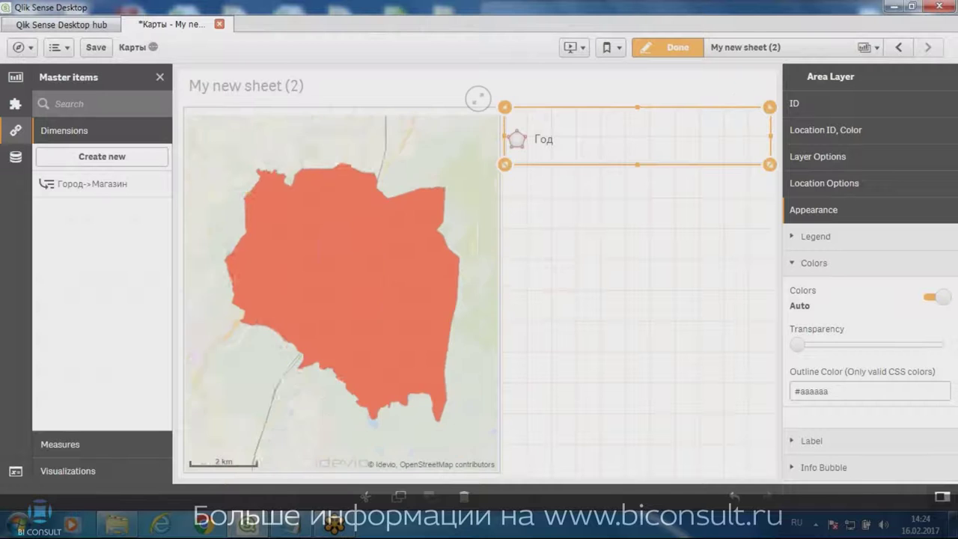
- Leave sheet editing and examine where the area layer's region lies on the map
left_click(426, 324)
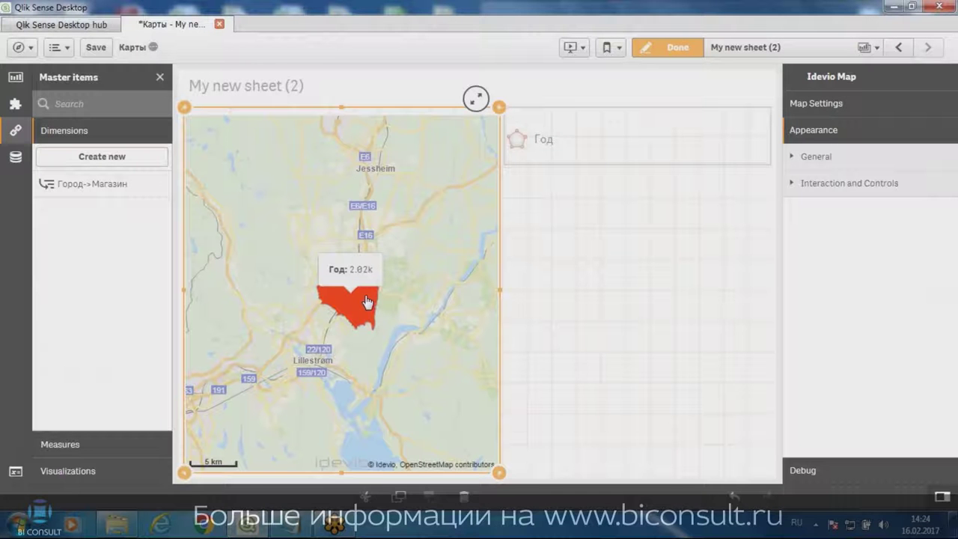
left_click(668, 47)
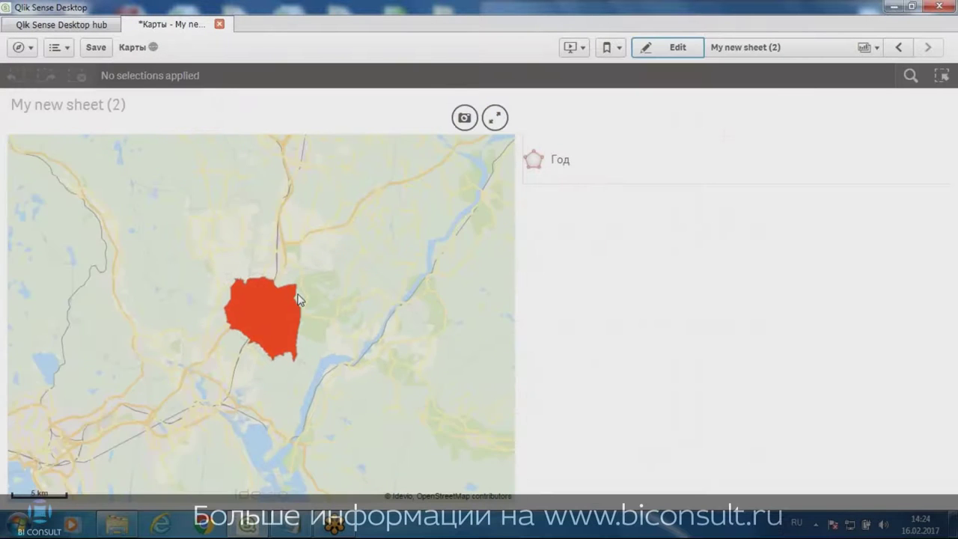
scroll(289, 303, "up", 2)
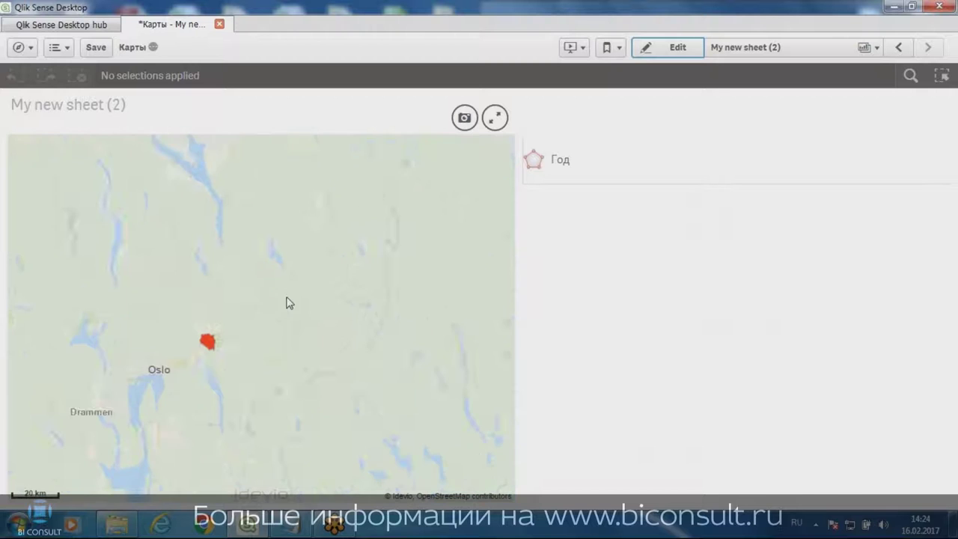
scroll(197, 261, "down", 2)
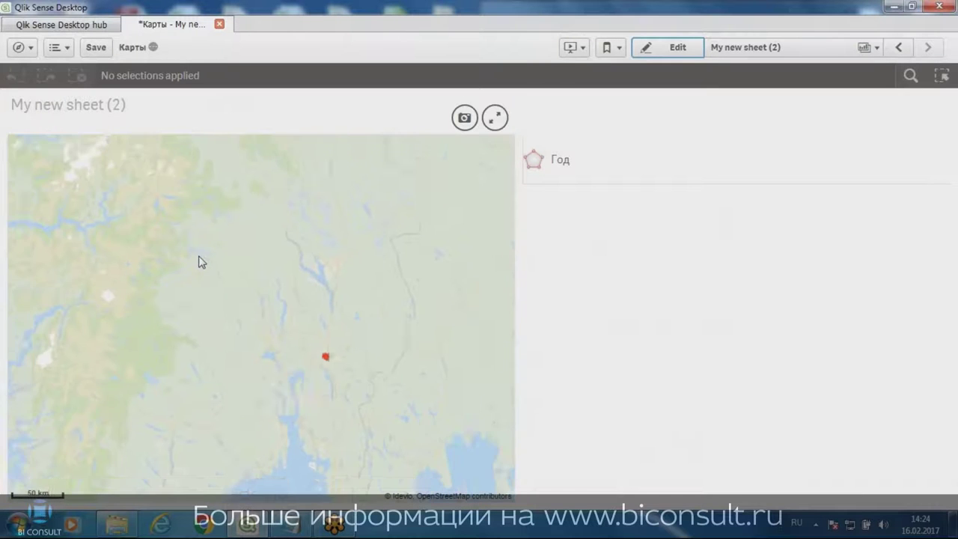
scroll(199, 261, "down", 2)
scroll(202, 261, "up", 2)
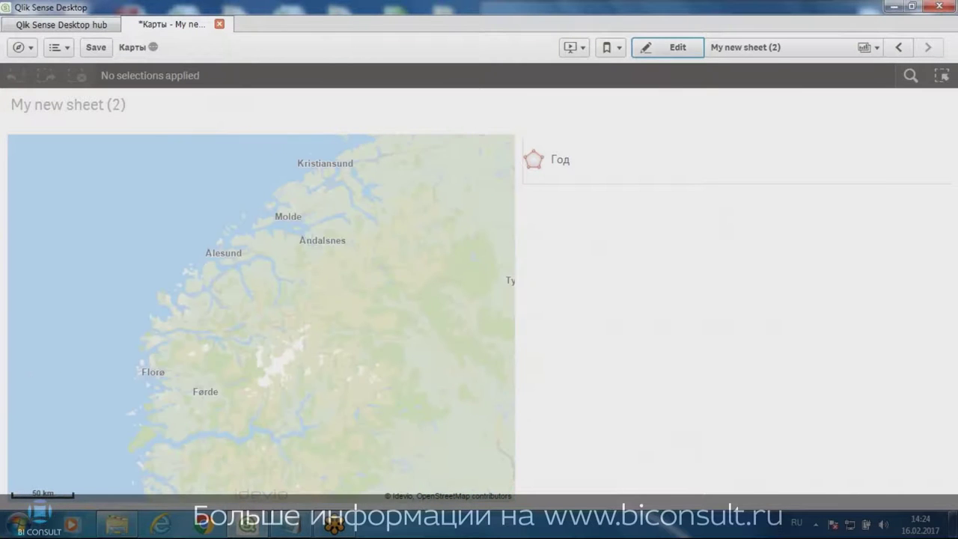
- Resume editing the sheet and delete the area layer beside the map
left_click(667, 47)
left_click(567, 147)
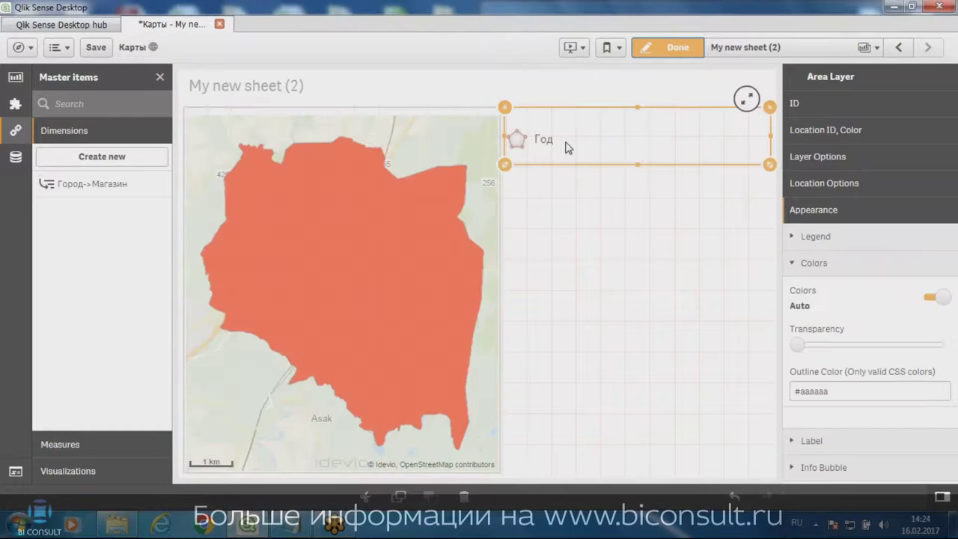
key("Delete")
- Edit the drill-down master dimension Город->Магазин so that its fields are Город and Магазин, and save it
left_click(15, 103)
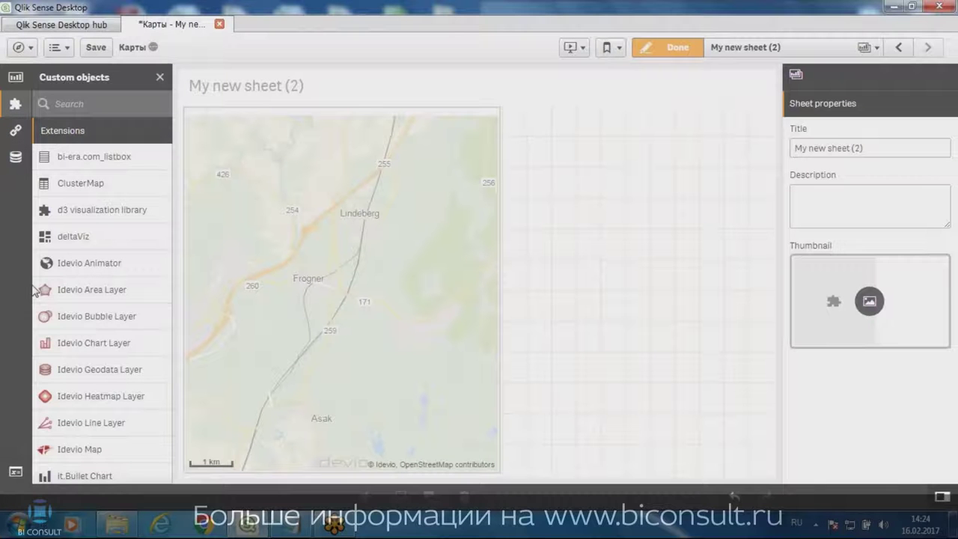
left_click(16, 132)
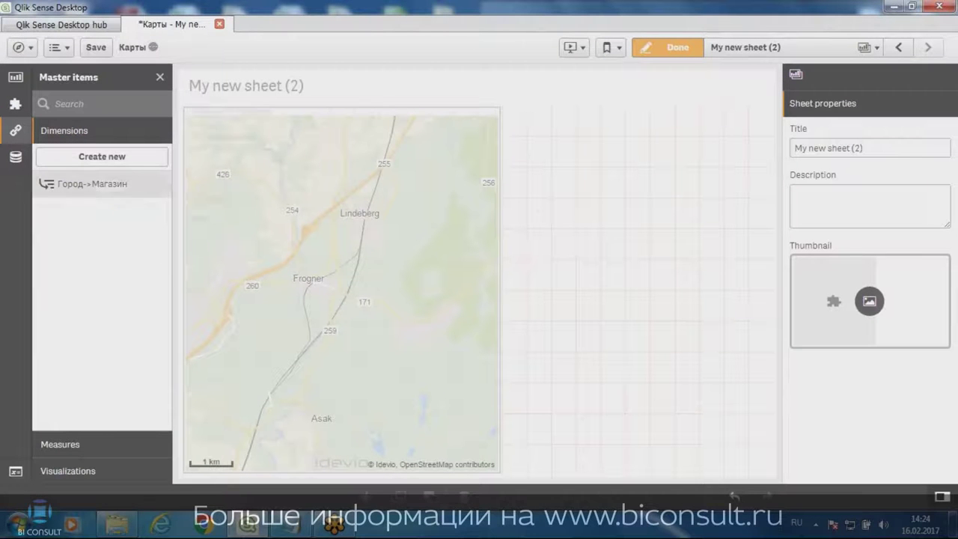
left_click(90, 183)
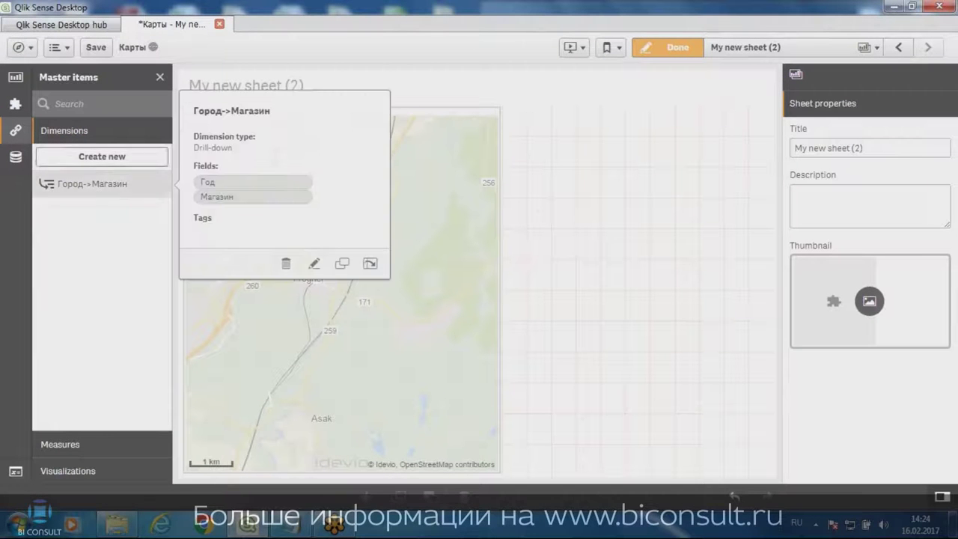
left_click(314, 263)
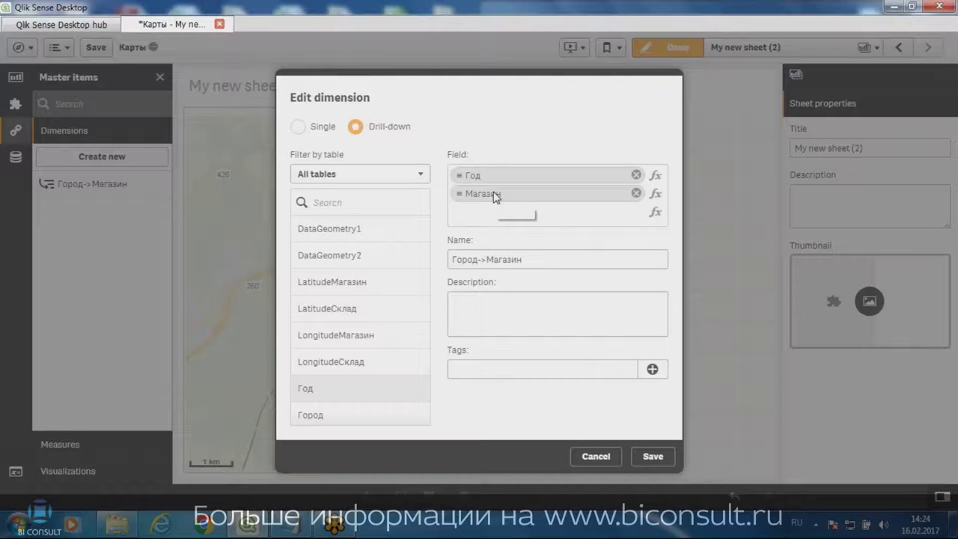
left_click(636, 175)
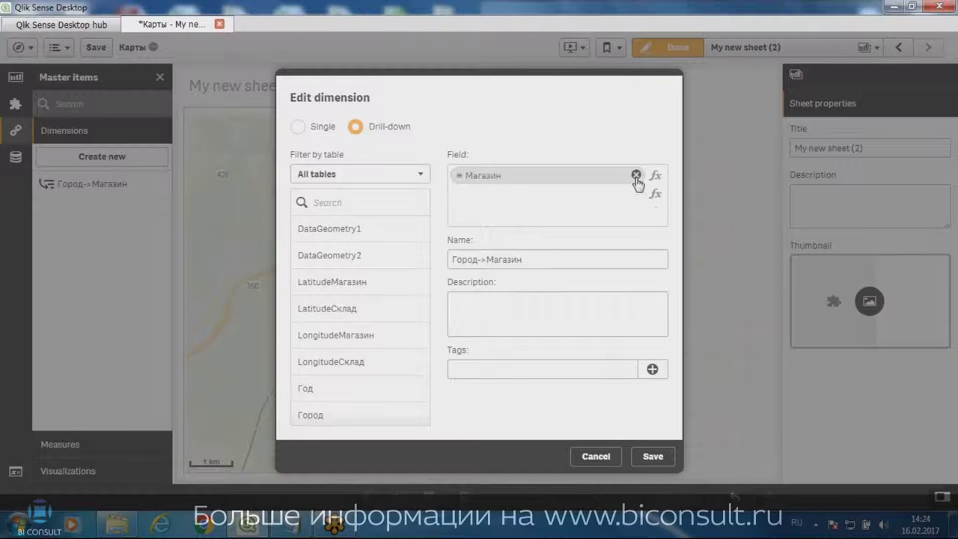
left_click(635, 175)
left_click(320, 415)
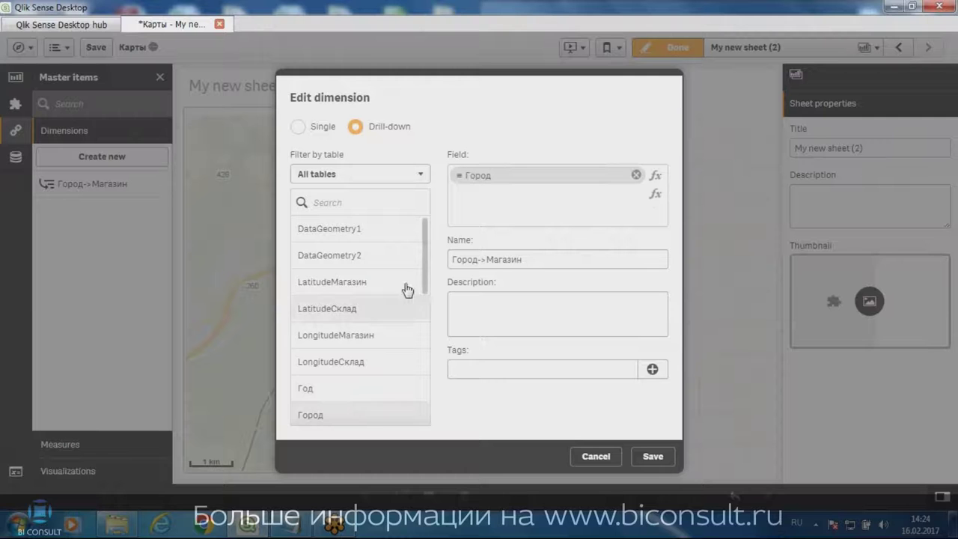
scroll(423, 303, "down", 5)
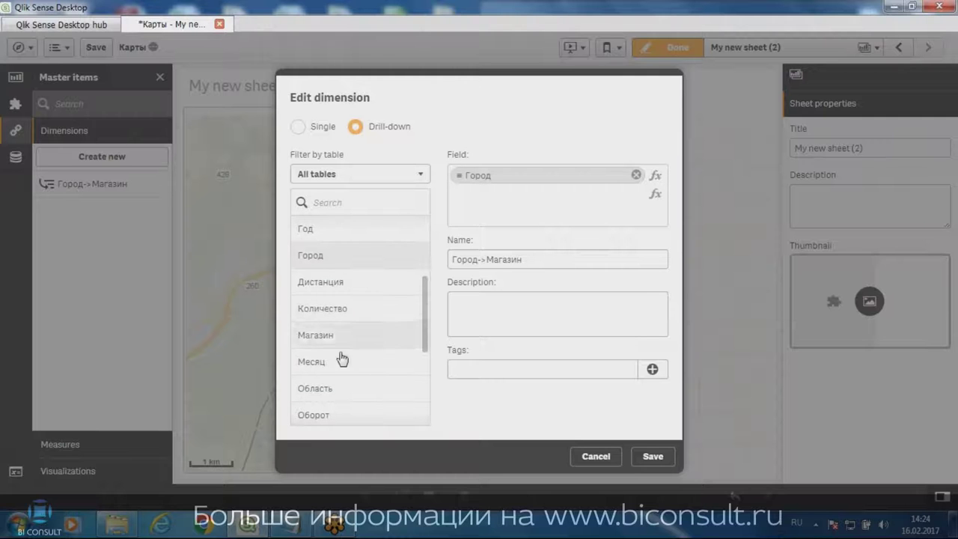
left_click(321, 336)
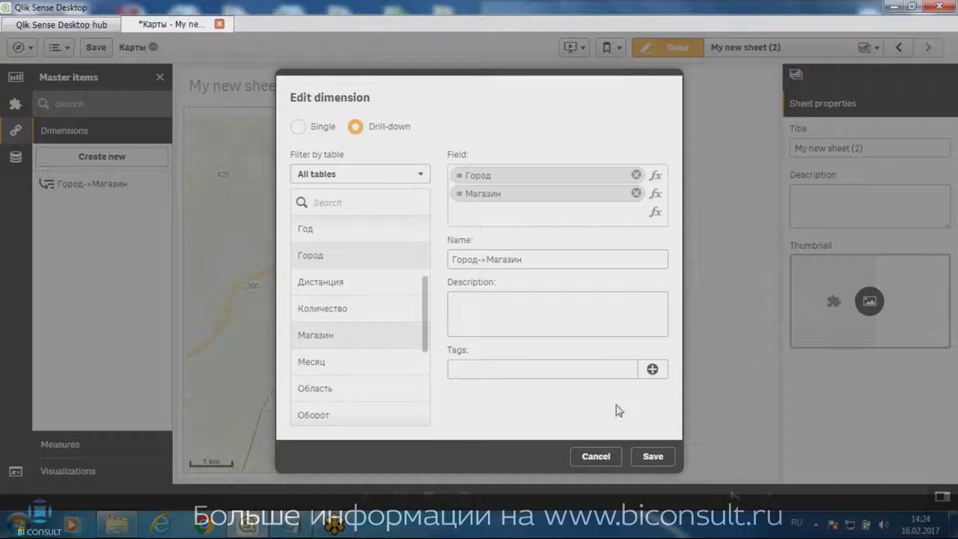
left_click(651, 457)
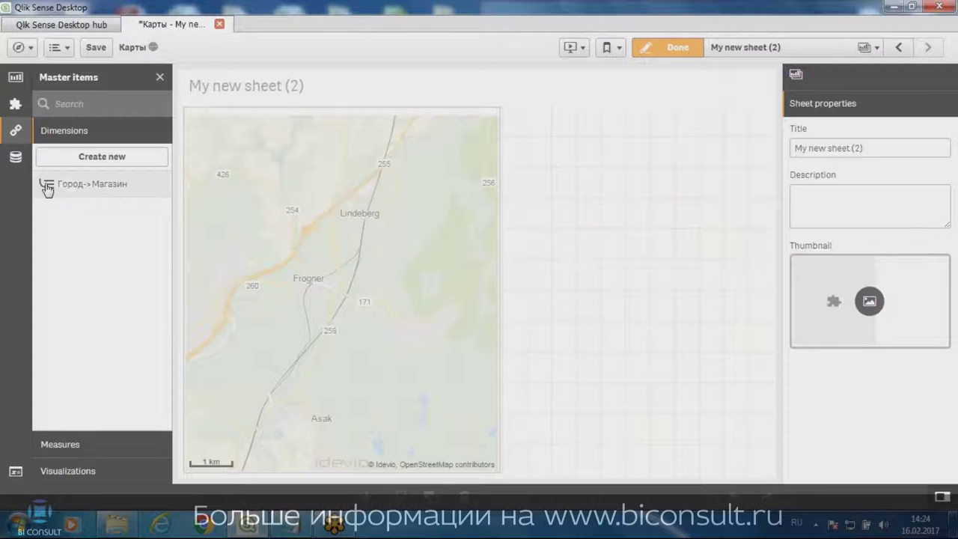
- Replace the sheet's existing map with a new Idevio Map filling the left half of the sheet
left_click(445, 214)
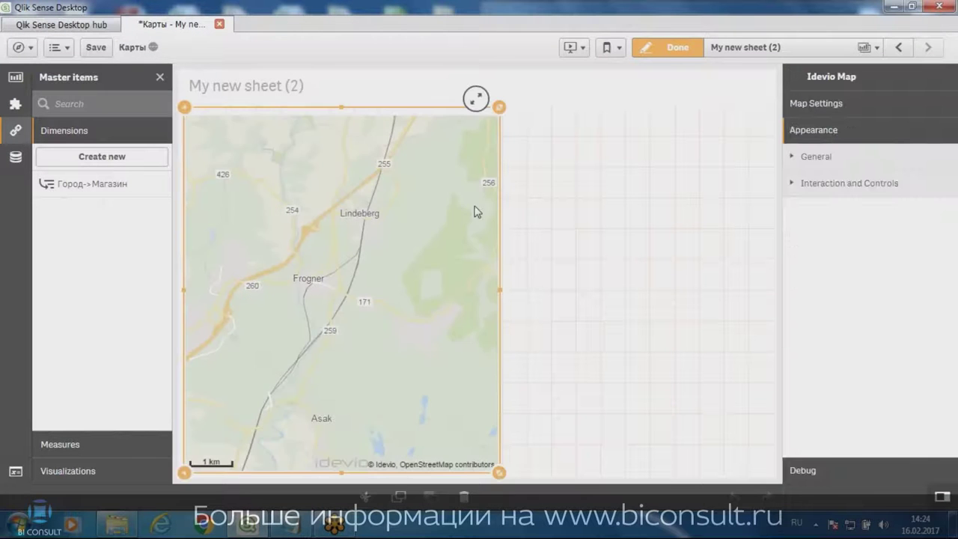
key("Delete")
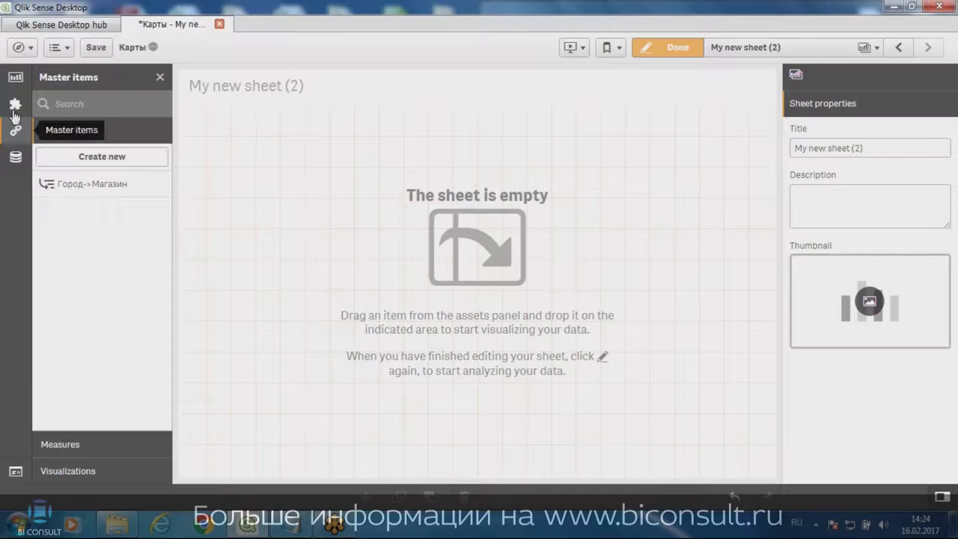
left_click(15, 105)
left_click_drag(89, 449, 361, 327)
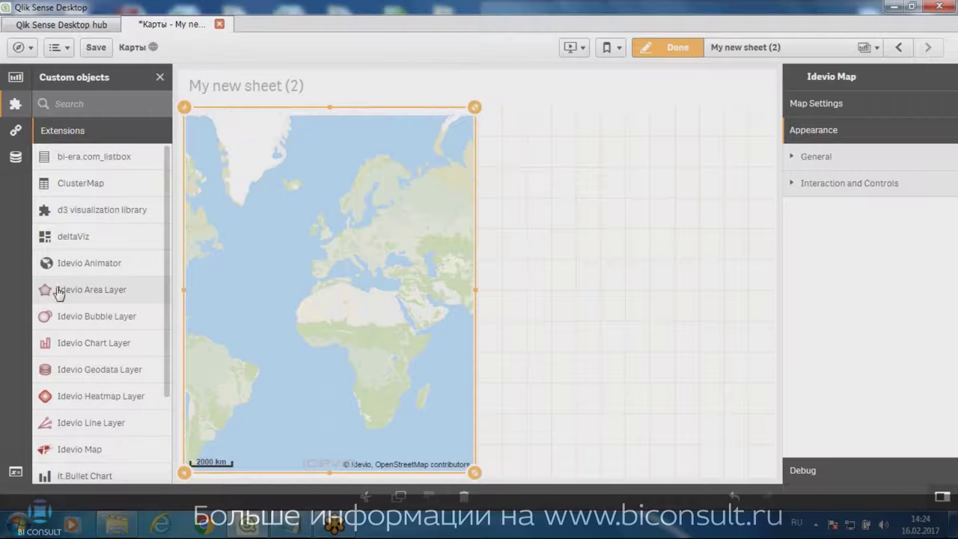
- Add a shortened Idevio Area Layer at the sheet's upper right and assign it the dimension Город->Магазин
left_click_drag(58, 291, 566, 188)
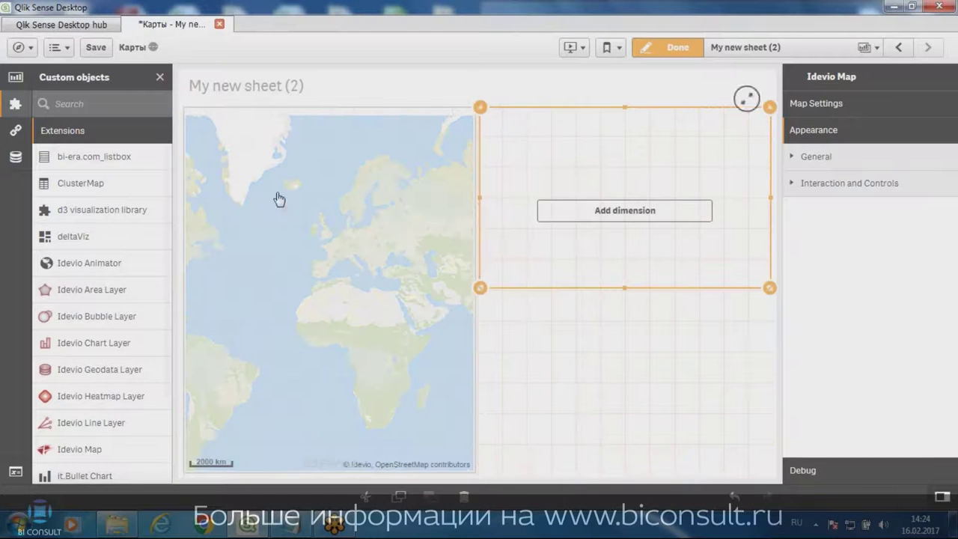
left_click_drag(625, 287, 625, 196)
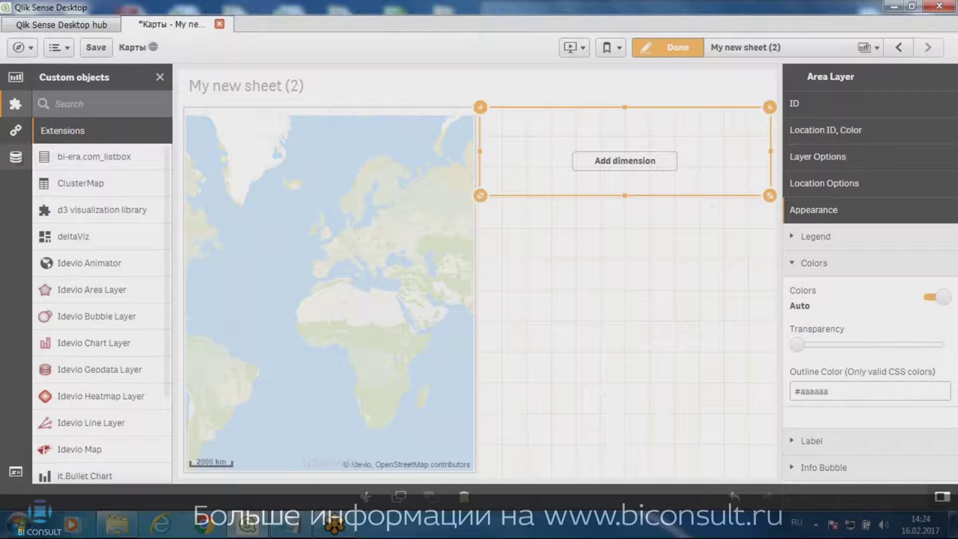
left_click(15, 104)
left_click(15, 130)
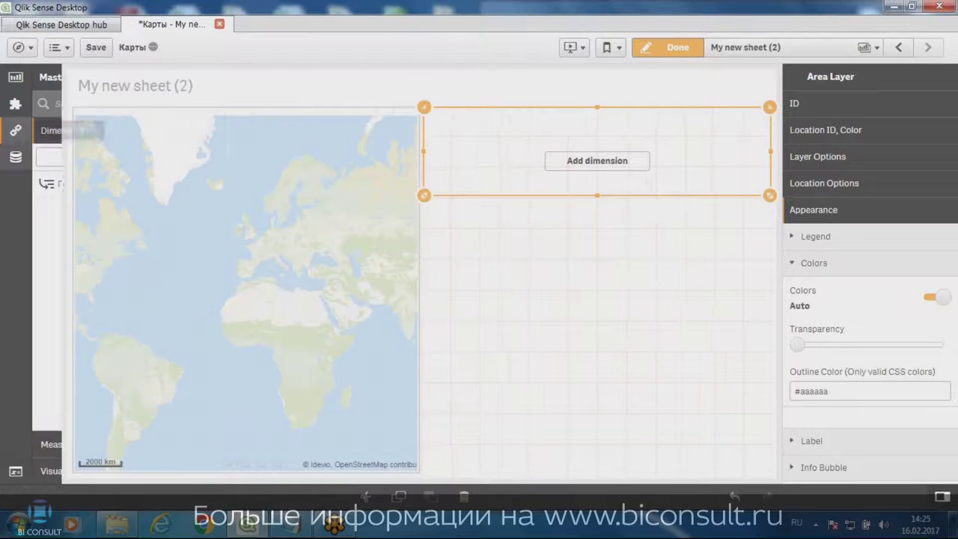
left_click_drag(88, 190, 633, 167)
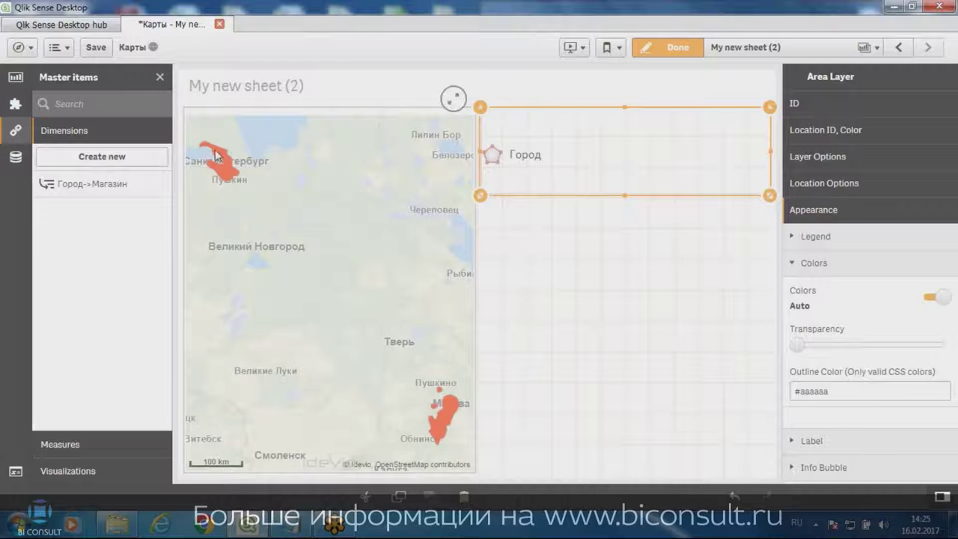
- Switch the area layer's colors to custom and color the areas by dimension
mouse_move(221, 155)
left_click(937, 297)
left_click(891, 343)
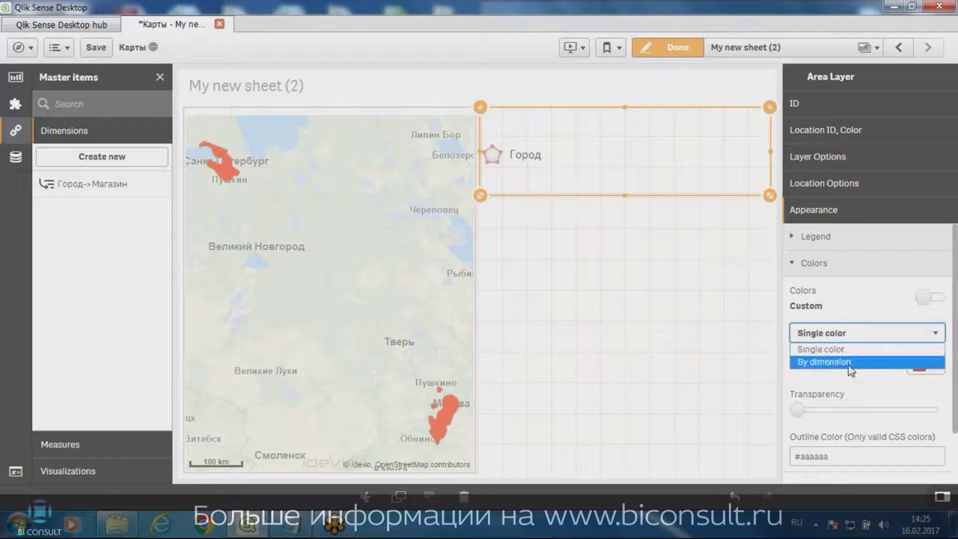
left_click(850, 365)
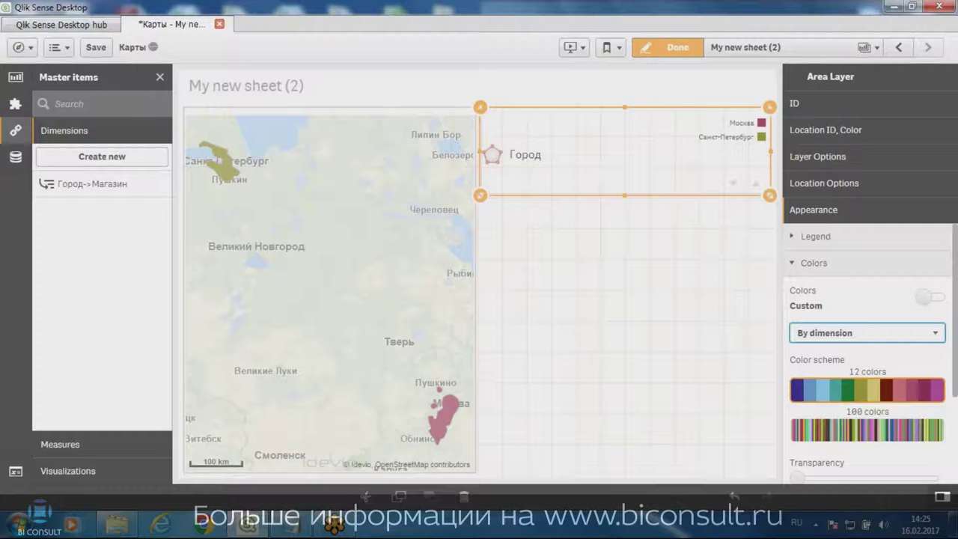
- Add an Idevio Heatmap Layer below the area layer and assign it the master dimension Город->Магазин
left_click(14, 103)
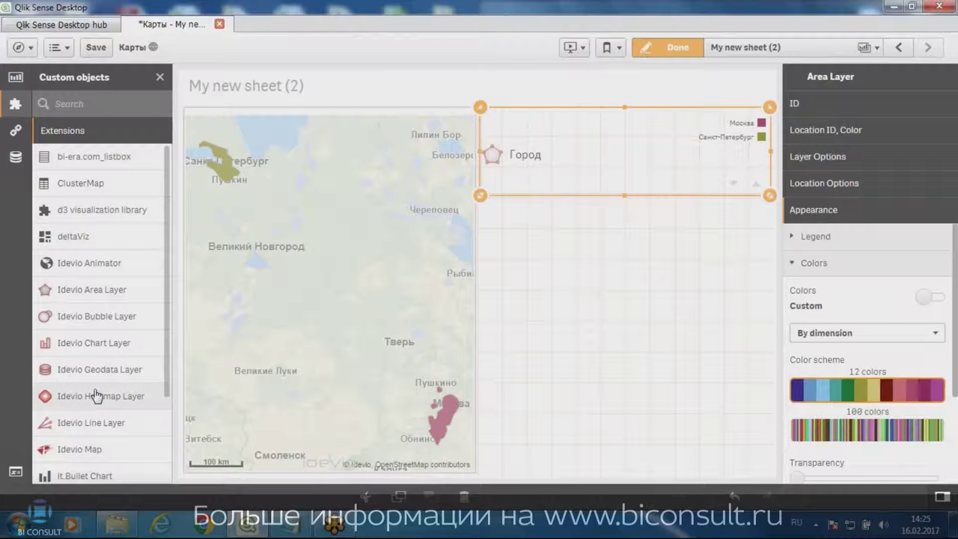
left_click_drag(96, 396, 616, 266)
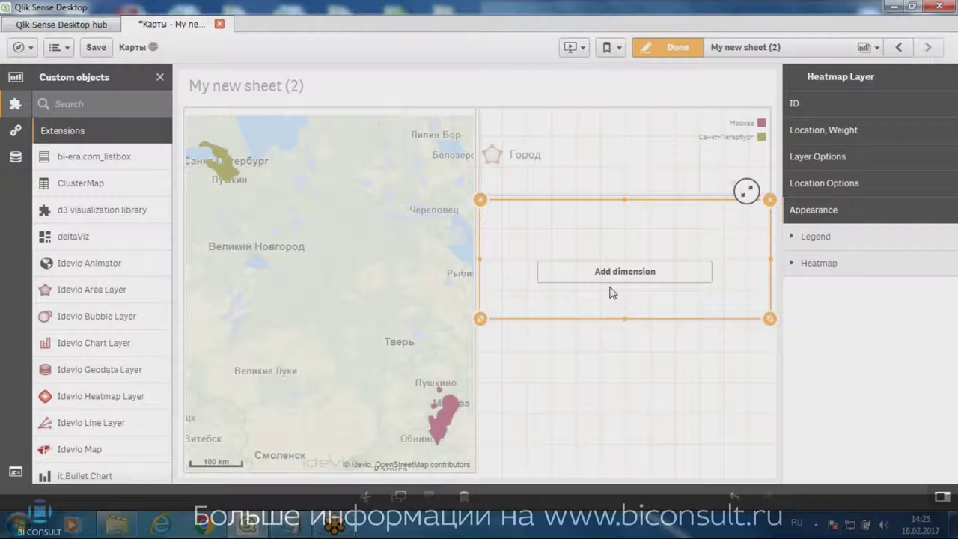
left_click(15, 130)
left_click_drag(82, 184, 642, 286)
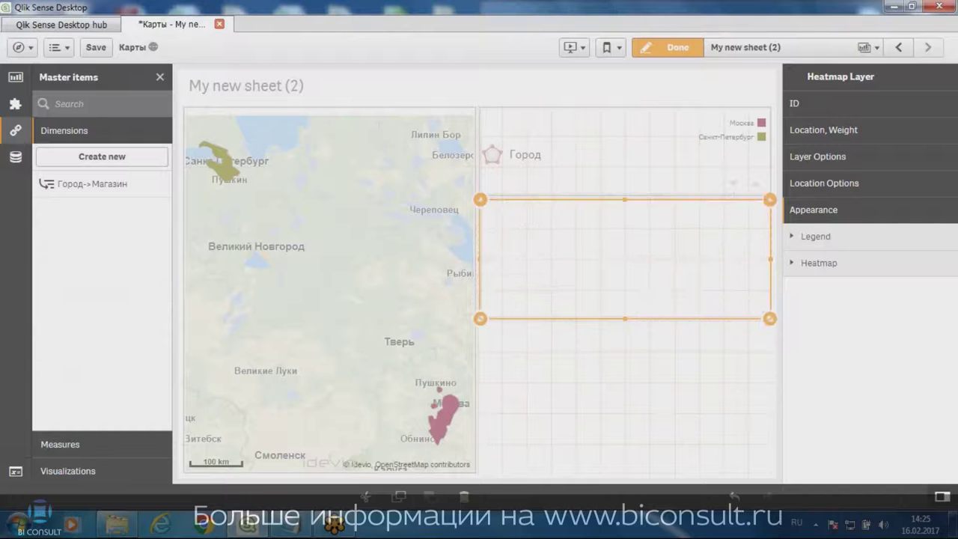
- Add the measures Avg([LatitudeМагазин]) and Avg([LongitudeМагазин]) to the heatmap layer as its latitude and longitude
left_click(15, 157)
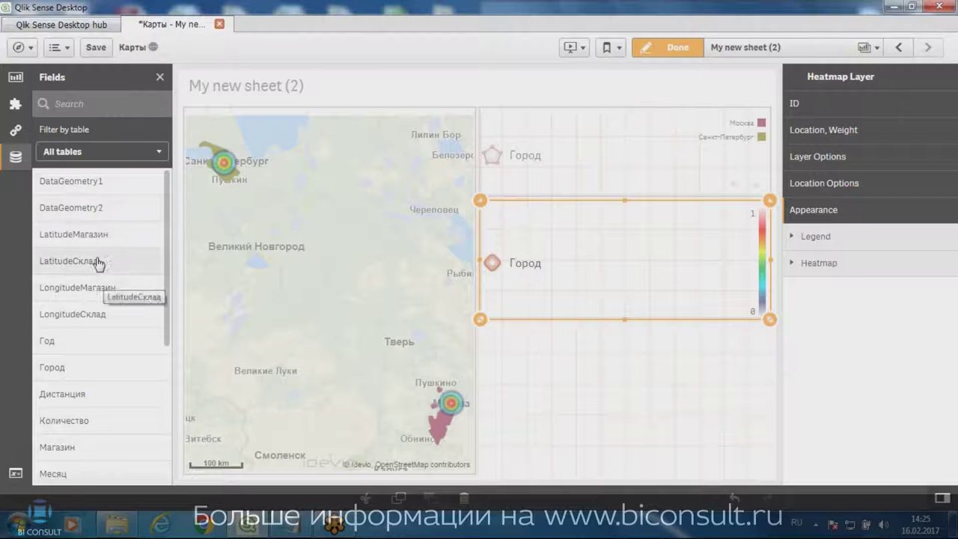
left_click_drag(75, 234, 599, 266)
left_click(593, 254)
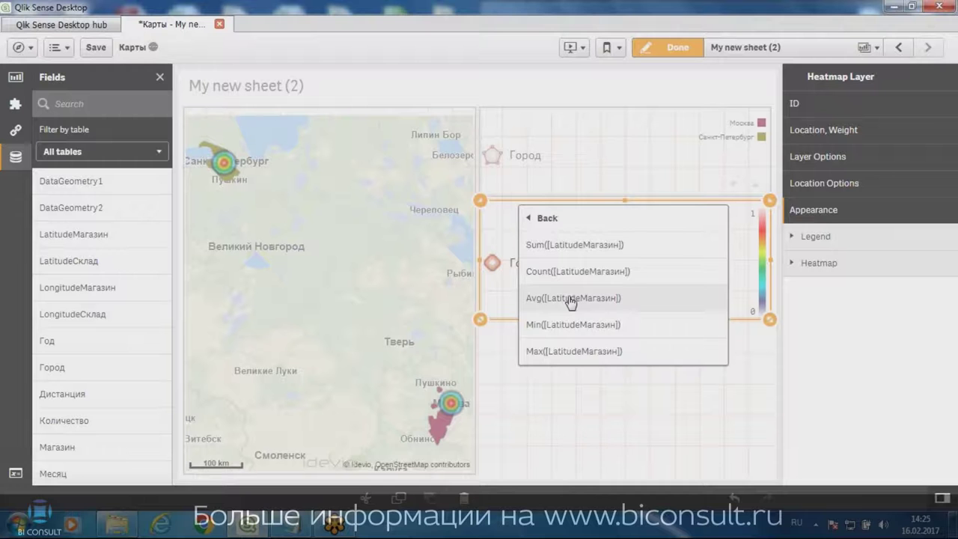
left_click(571, 301)
left_click_drag(97, 294, 618, 284)
left_click(596, 253)
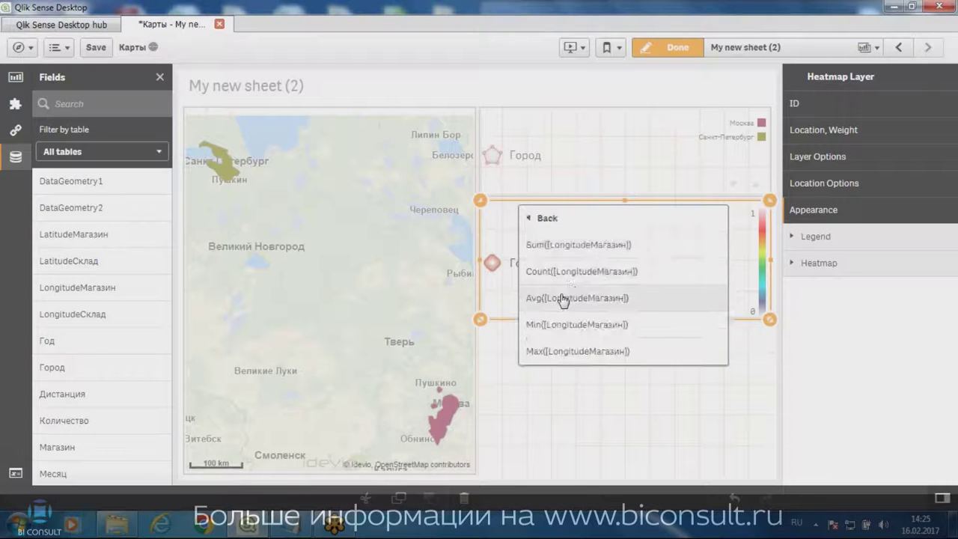
left_click(563, 299)
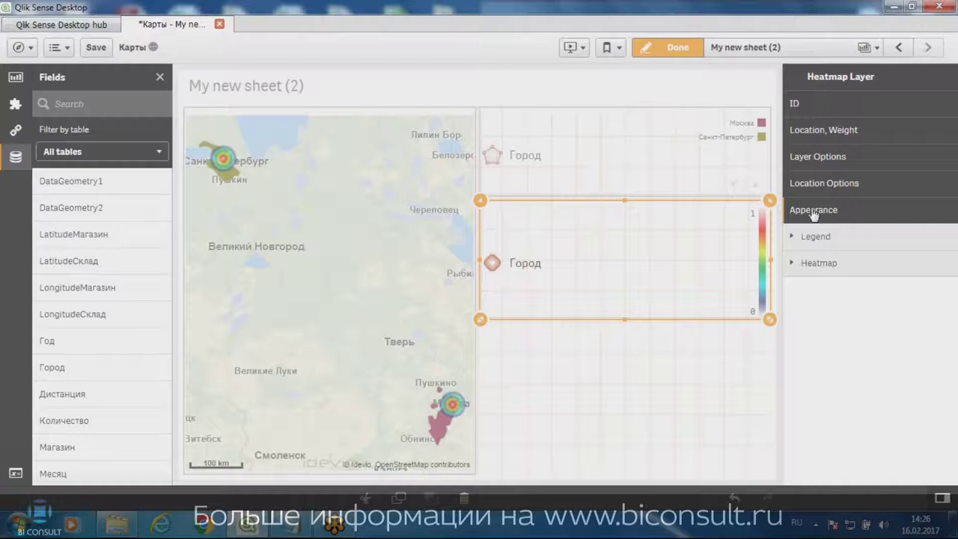
- Set the heatmap layer's Restrict Drill Down option to 1 and finish editing the sheet
left_click(816, 158)
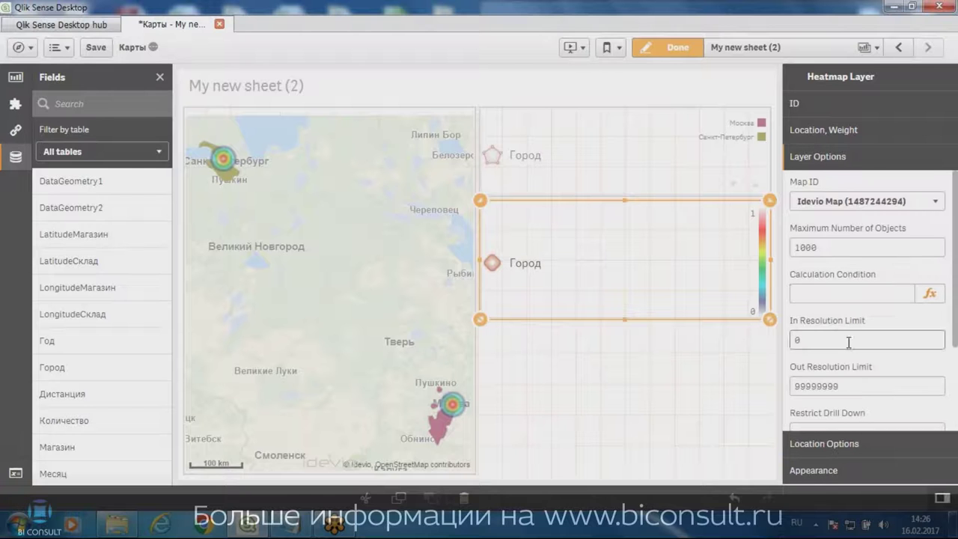
left_click(858, 363)
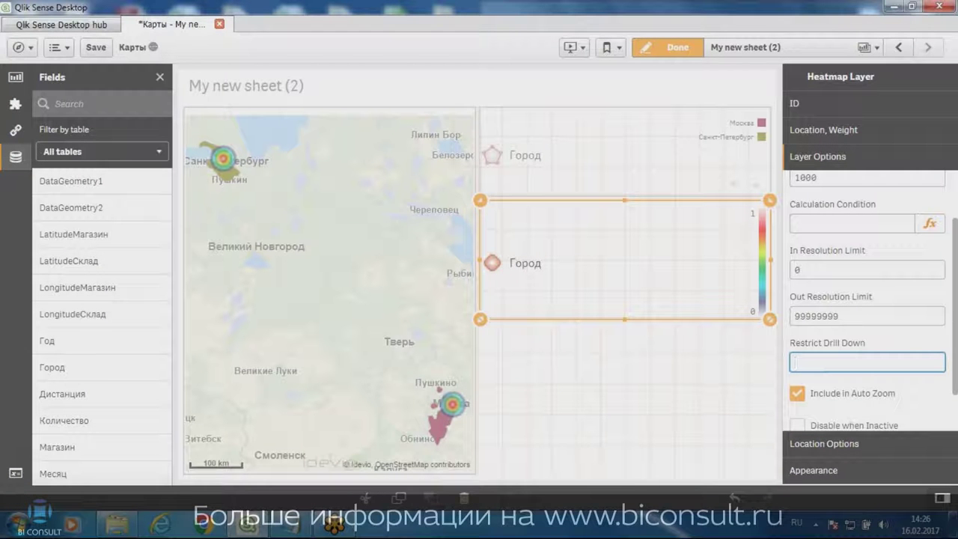
left_click(673, 47)
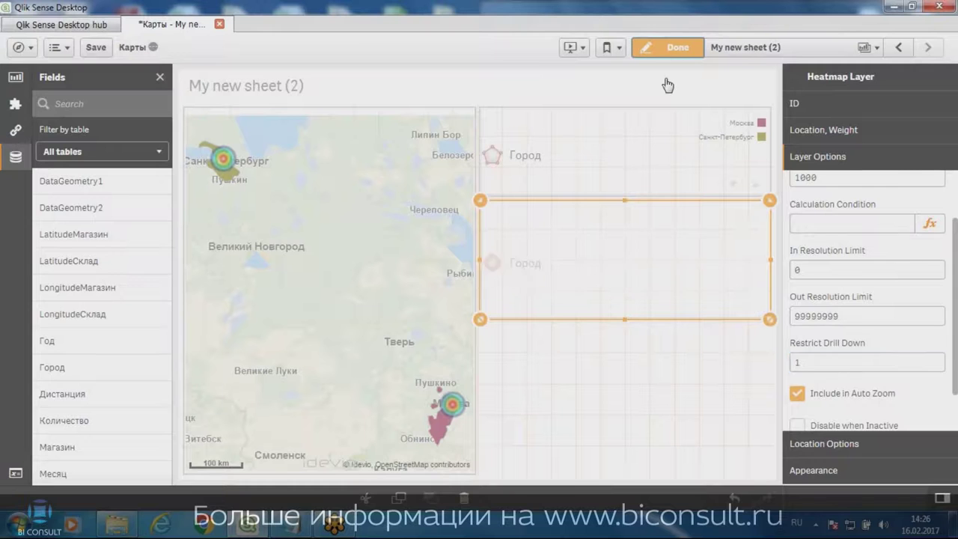
- Test the map's drill-down by selecting the Санкт-Петербург area and confirming the city and store selections
scroll(142, 194, "up", 3)
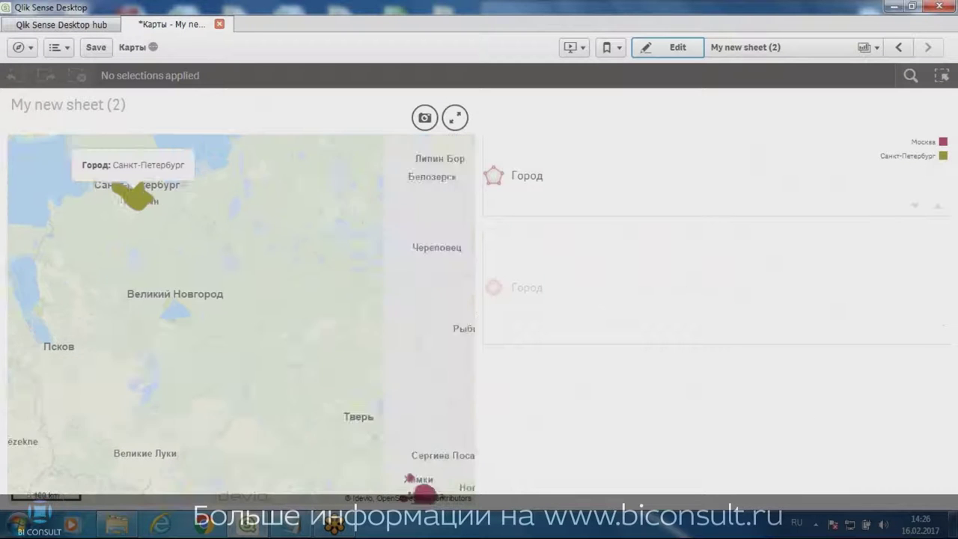
left_click_drag(273, 165, 406, 300)
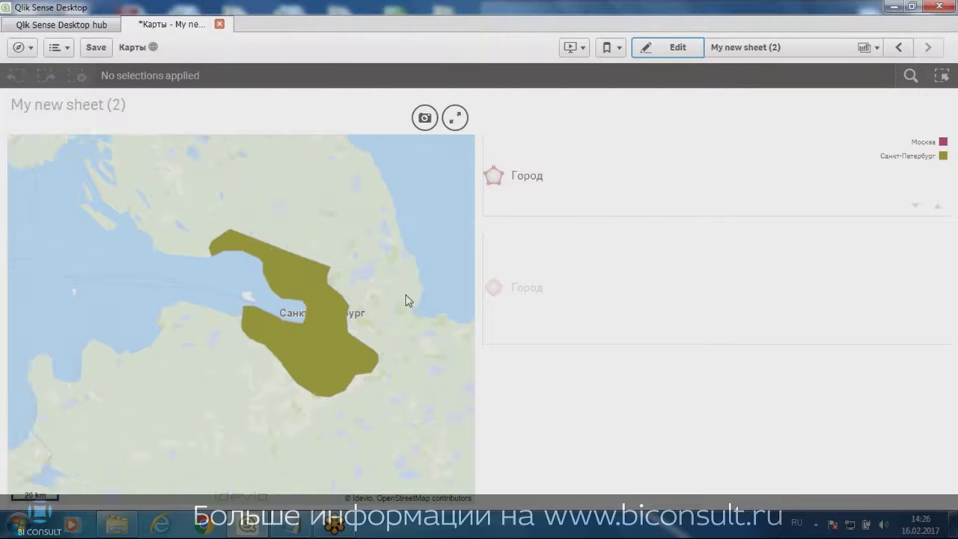
left_click_drag(246, 306, 153, 308)
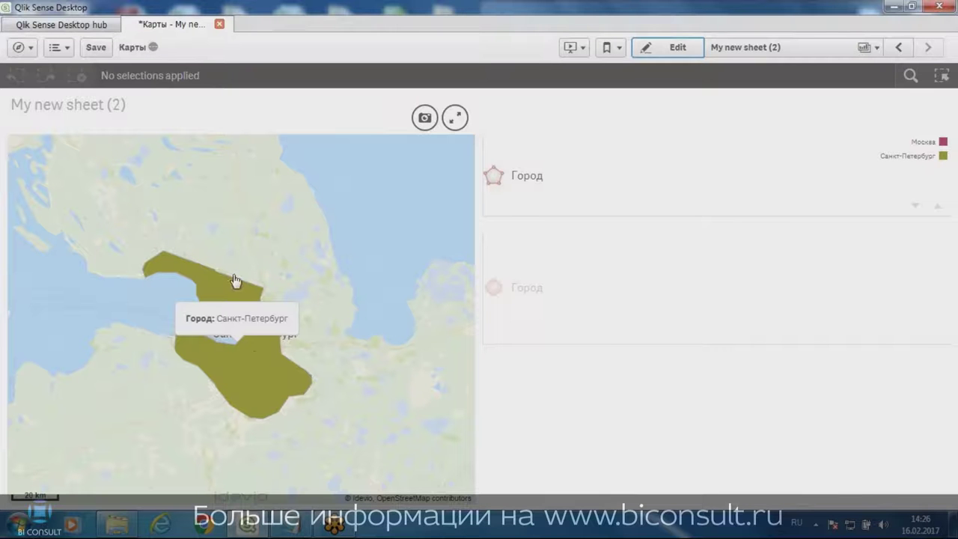
left_click(259, 376)
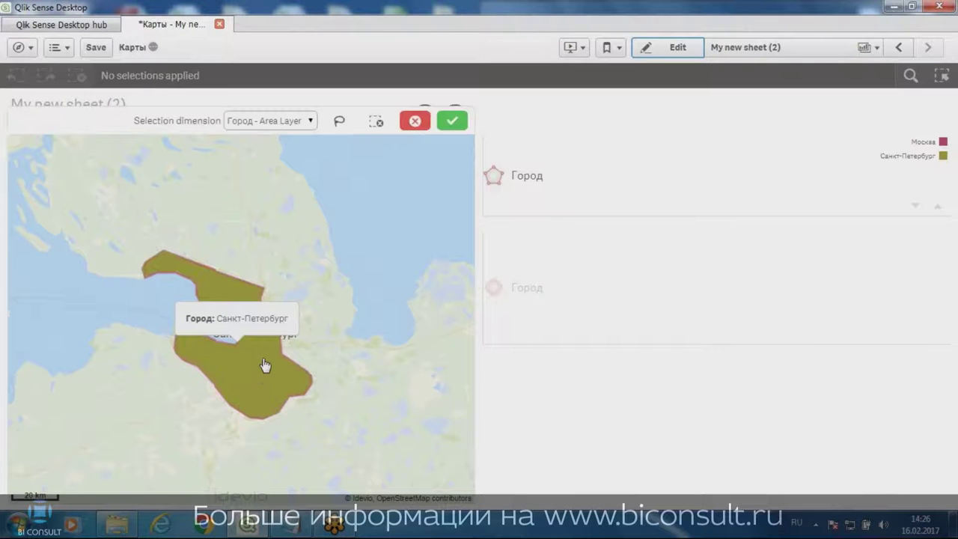
left_click(452, 121)
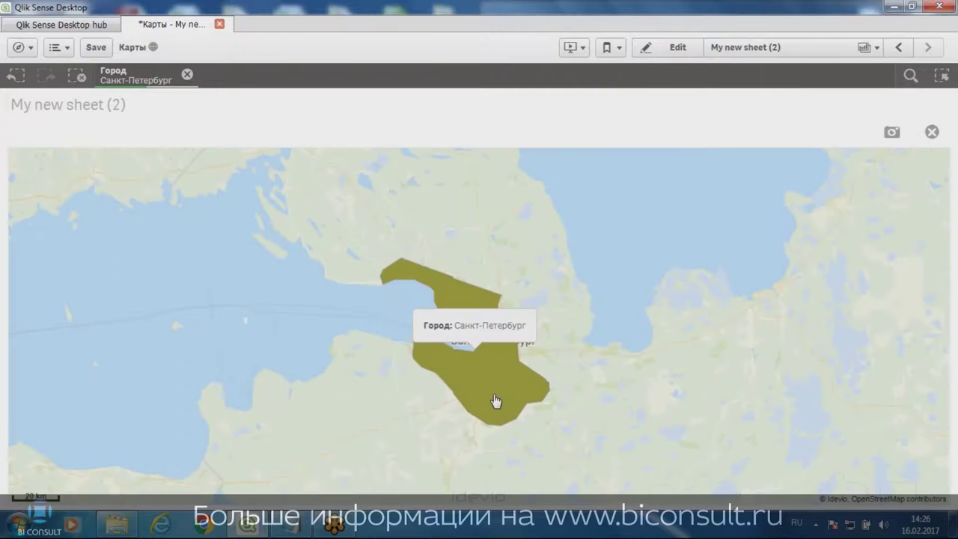
left_click(496, 402)
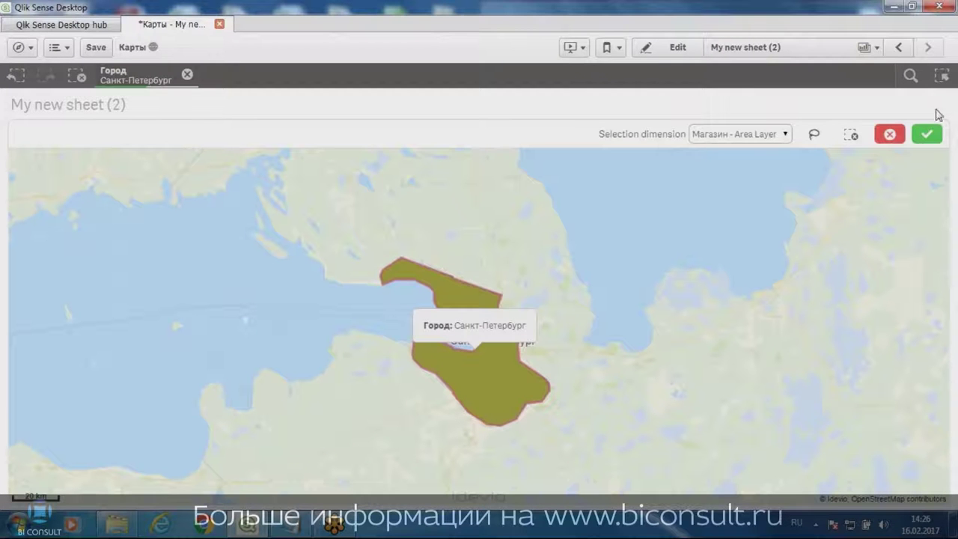
left_click(927, 135)
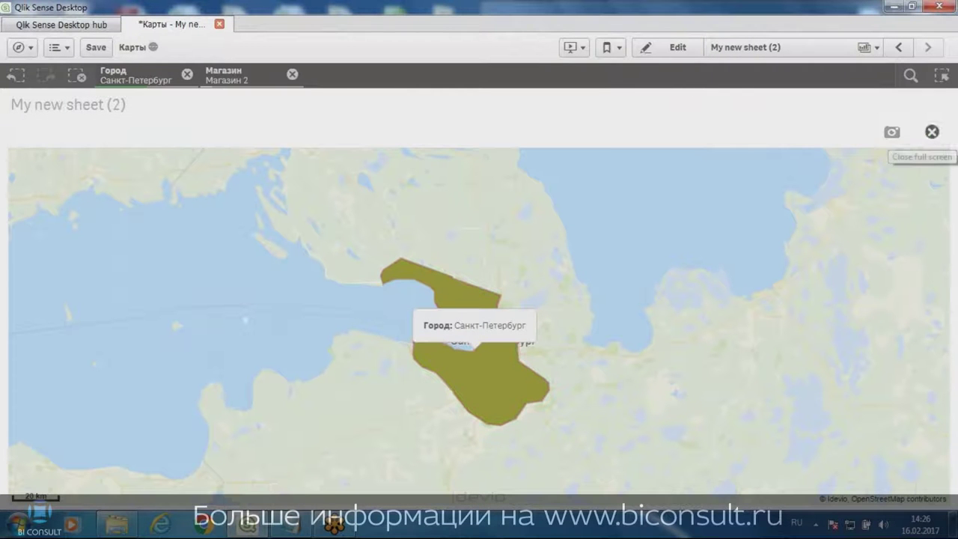
- Clear the Магазин and Город selections and close the map's full-screen view
left_click(292, 74)
left_click(187, 74)
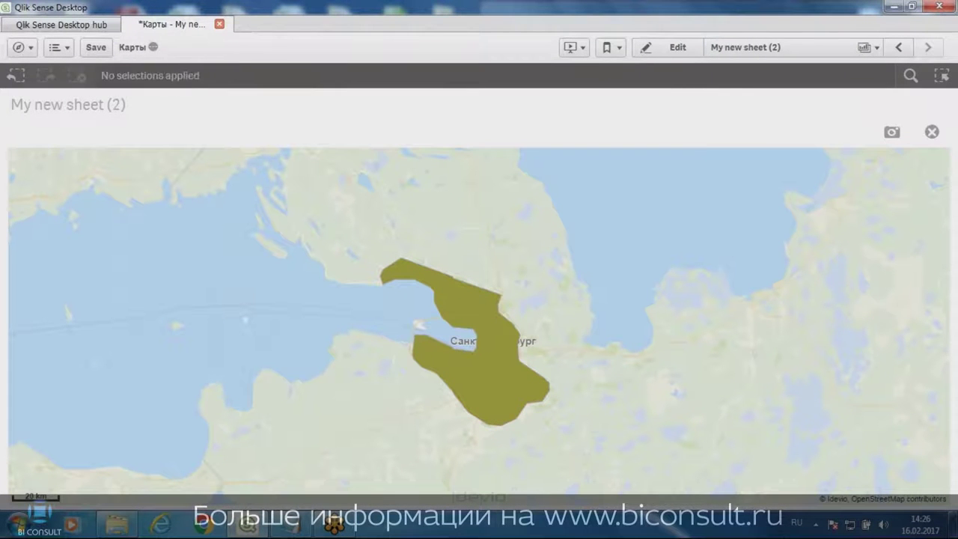
left_click(933, 132)
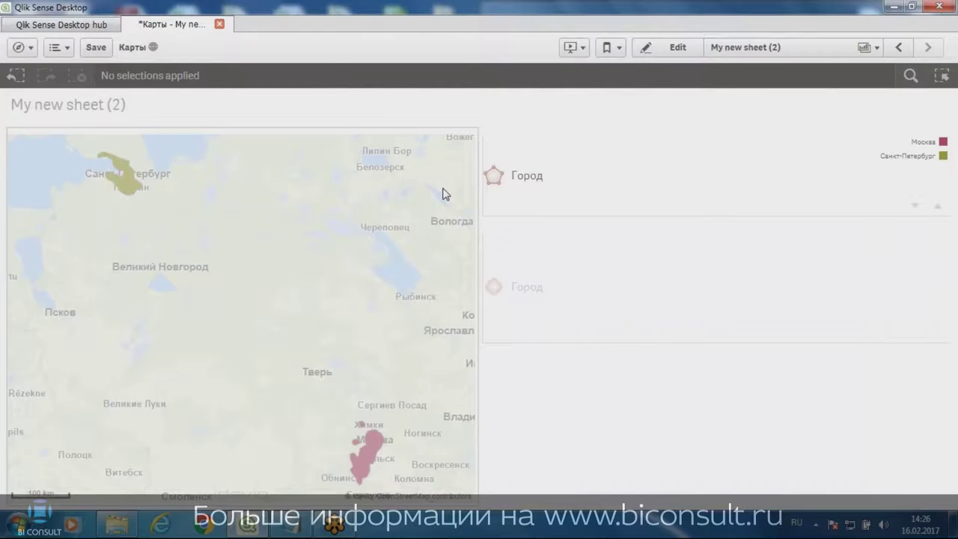
- Reopen the sheet for editing and delete the area layer, the heatmap layer and the map
left_click(670, 47)
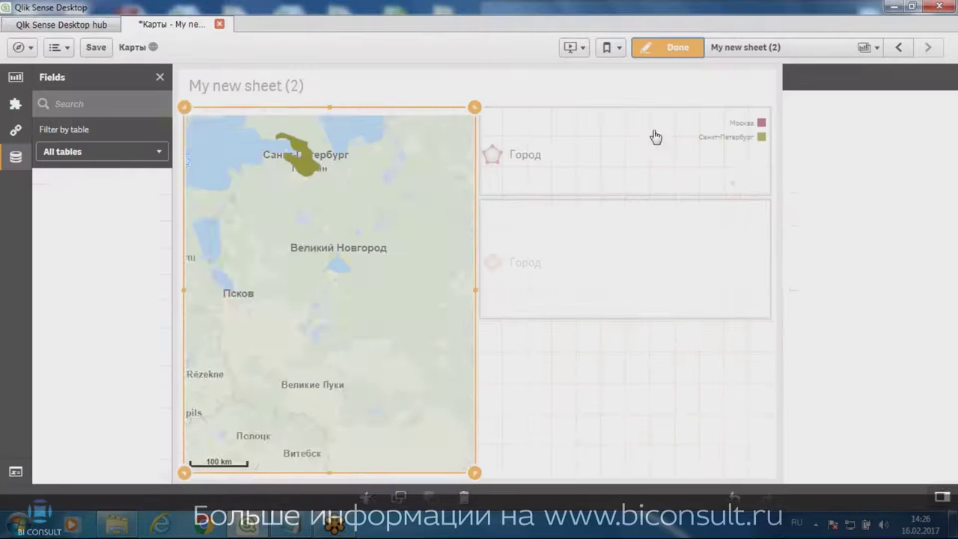
left_click(552, 255)
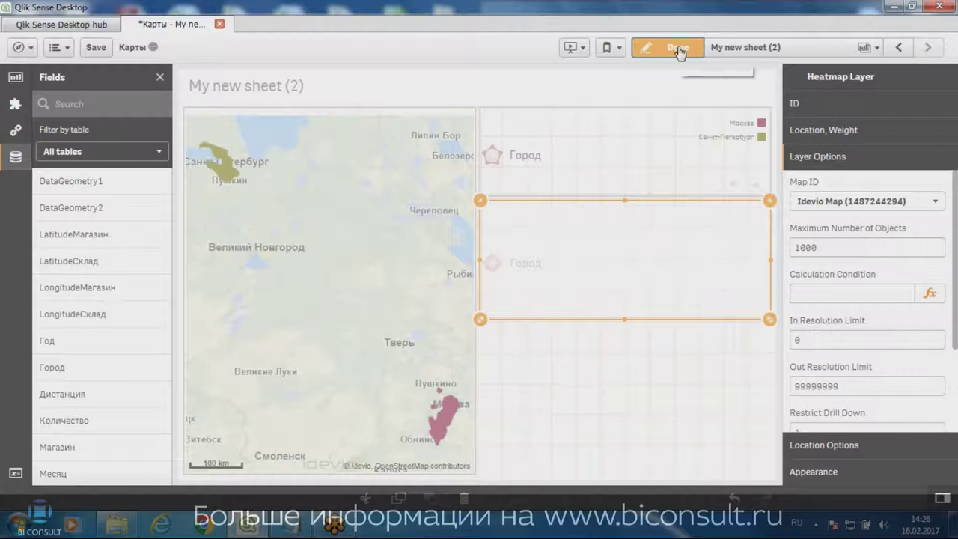
left_click(604, 143)
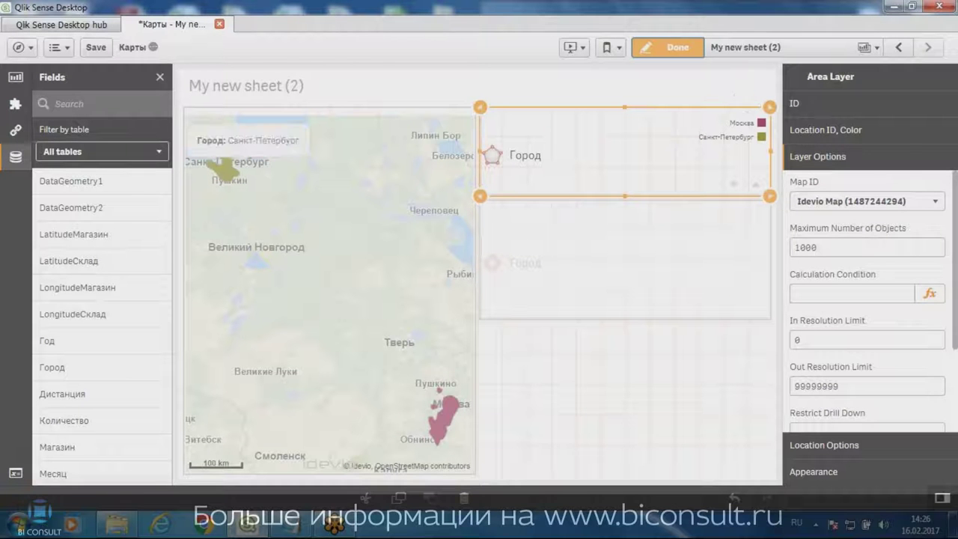
key("Delete")
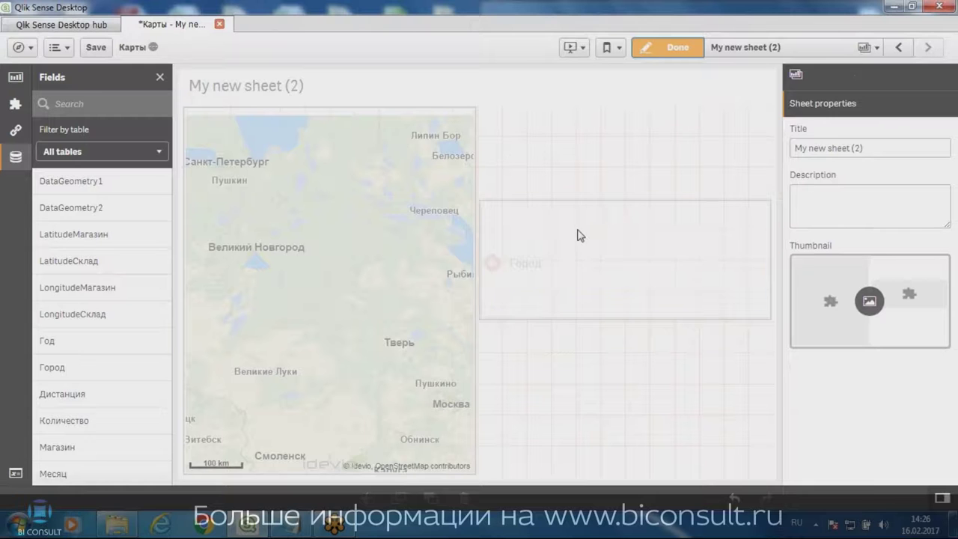
left_click(424, 239)
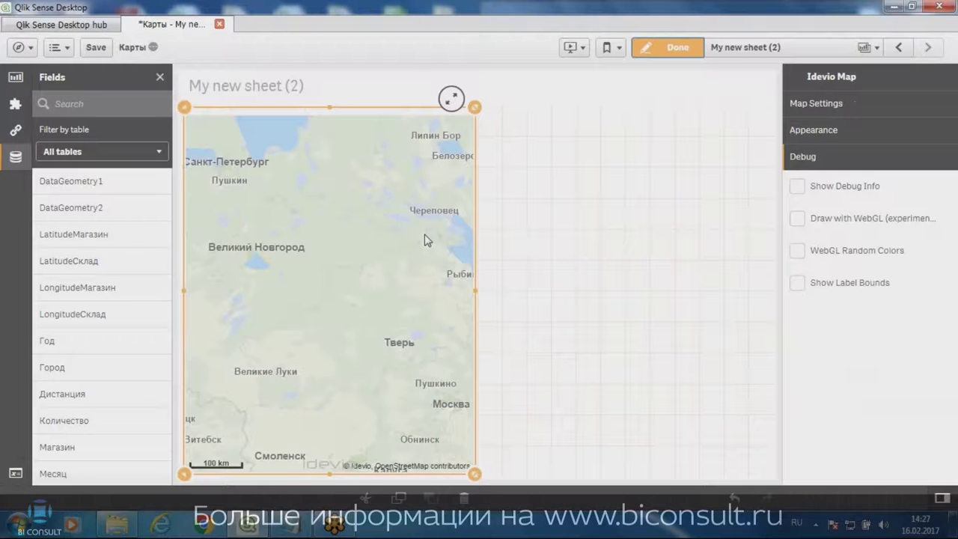
key("Delete")
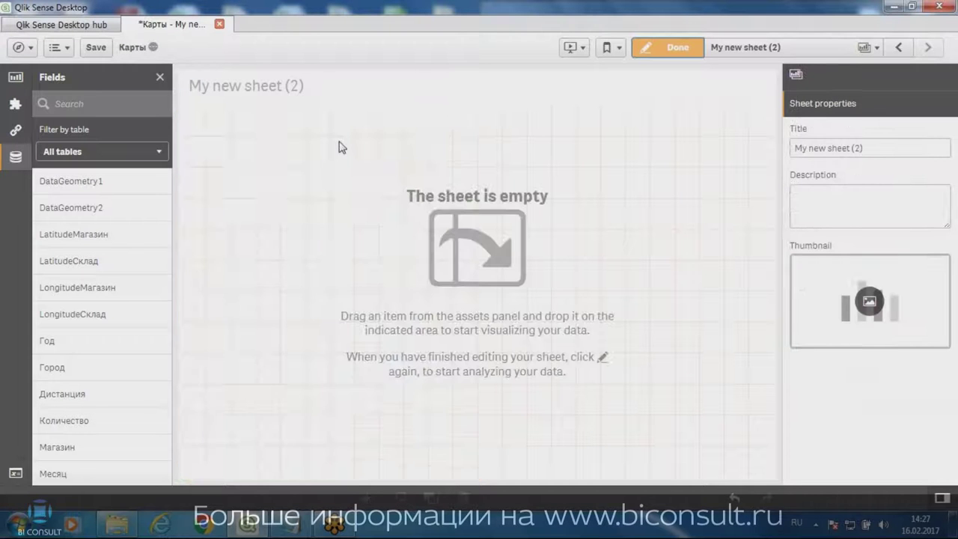
- Create a drill-down master dimension named dr from the fields Город and Магазин, in that order
left_click(16, 127)
left_click(90, 158)
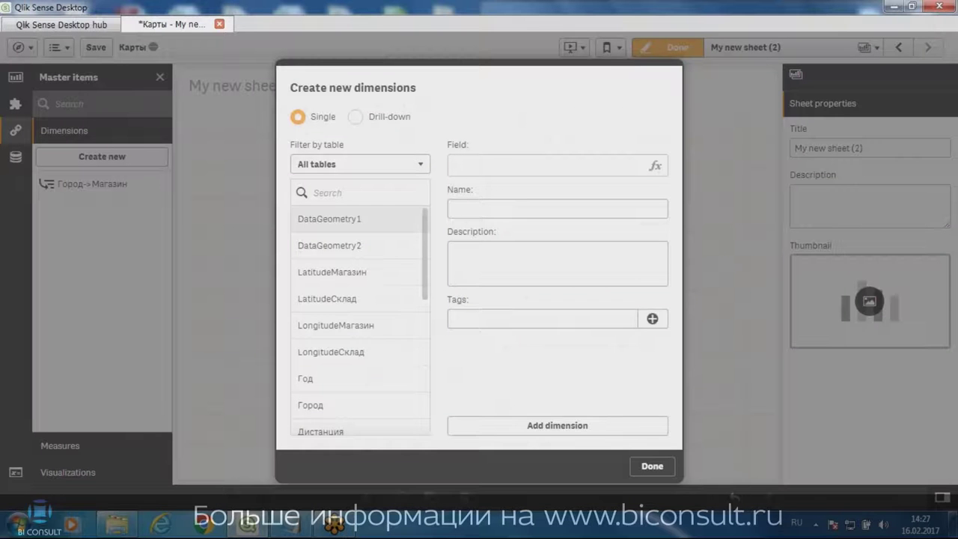
left_click(371, 403)
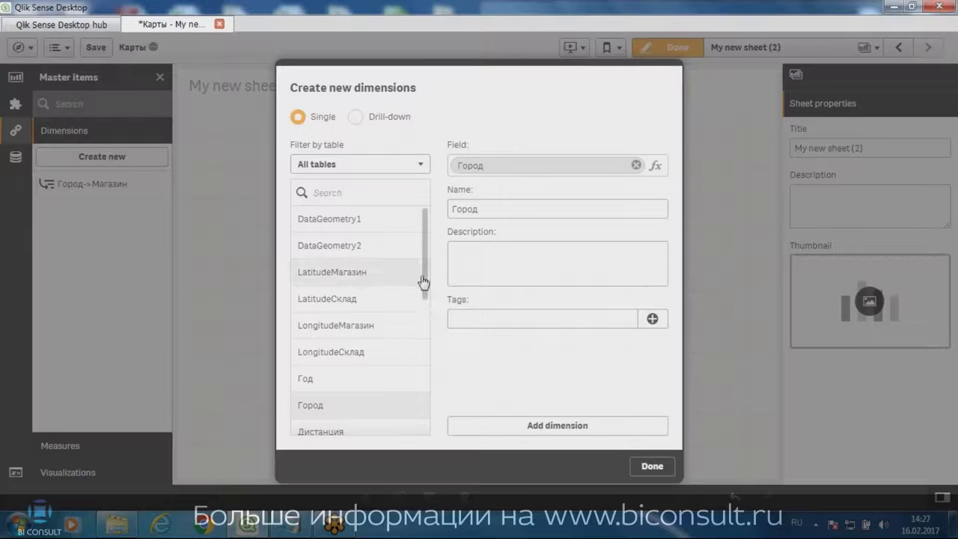
left_click_drag(425, 280, 427, 327)
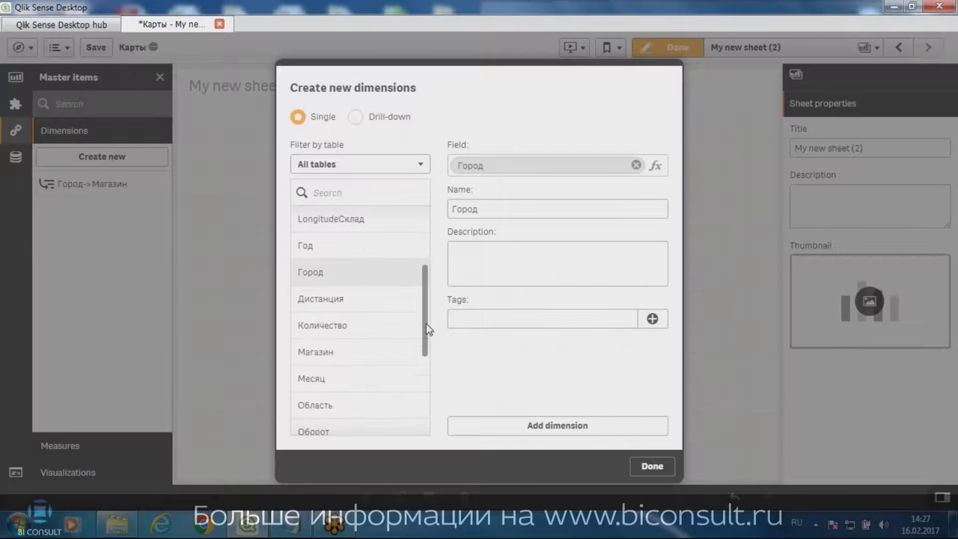
left_click(326, 356)
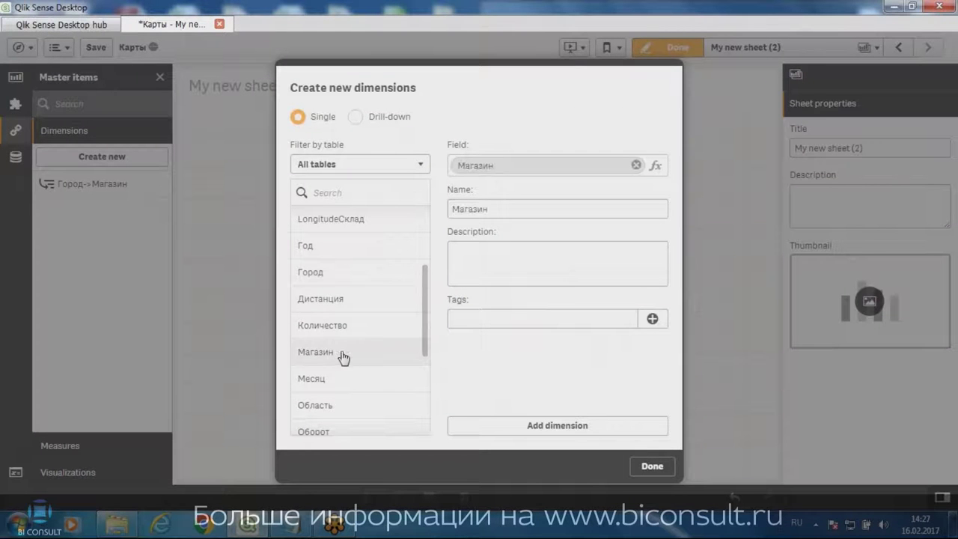
left_click(356, 118)
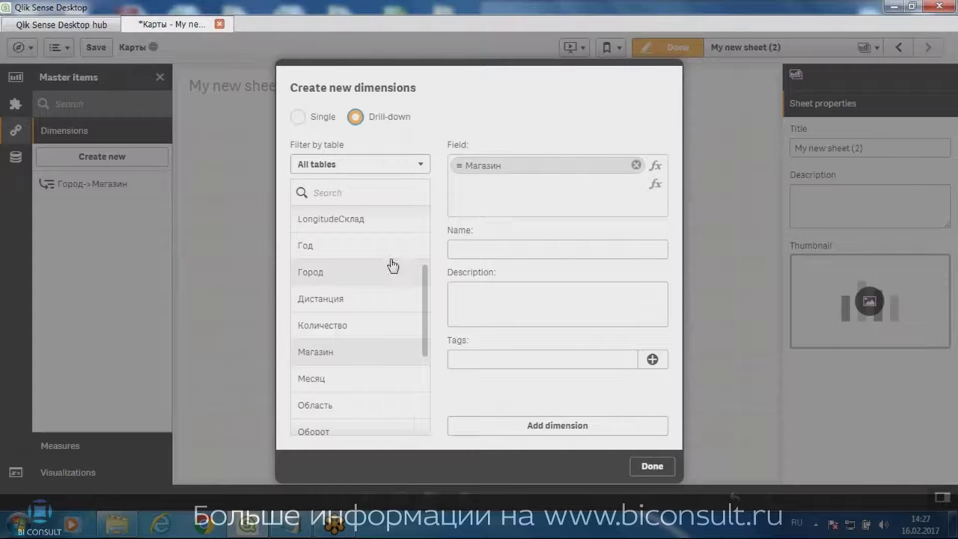
left_click(636, 165)
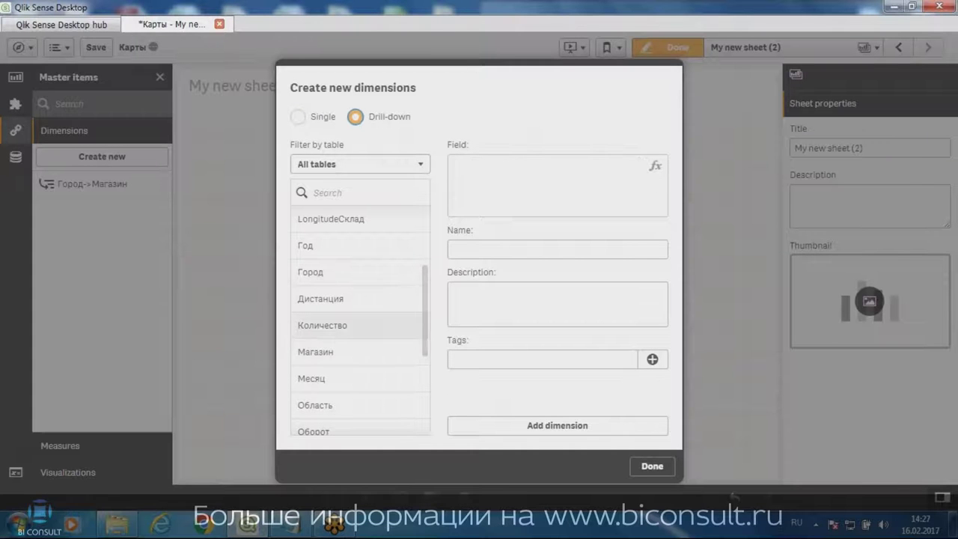
left_click(316, 277)
left_click(330, 358)
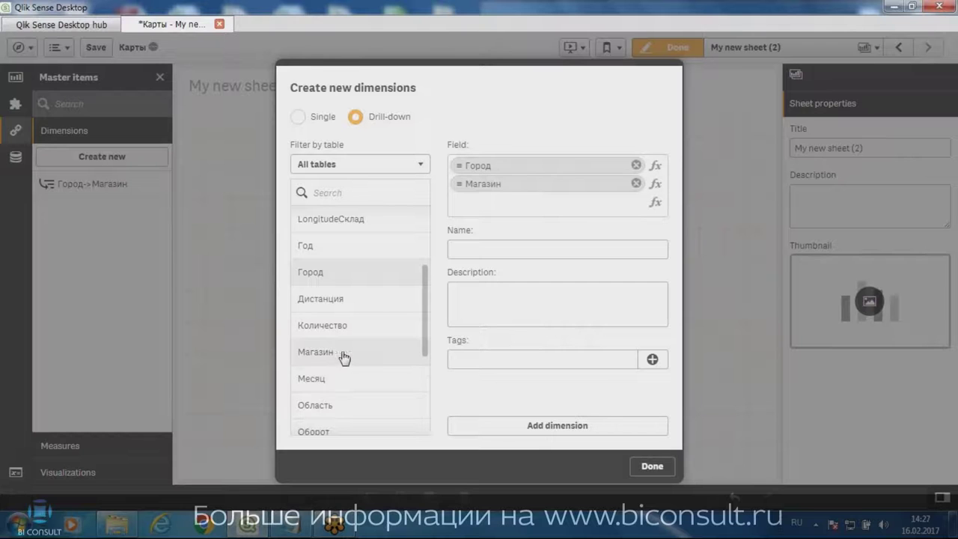
left_click(477, 249)
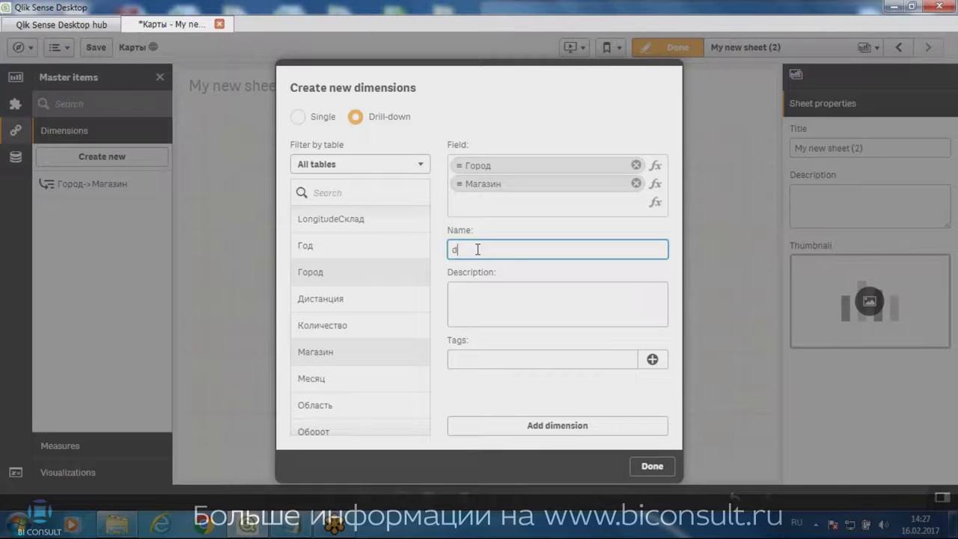
left_click(556, 425)
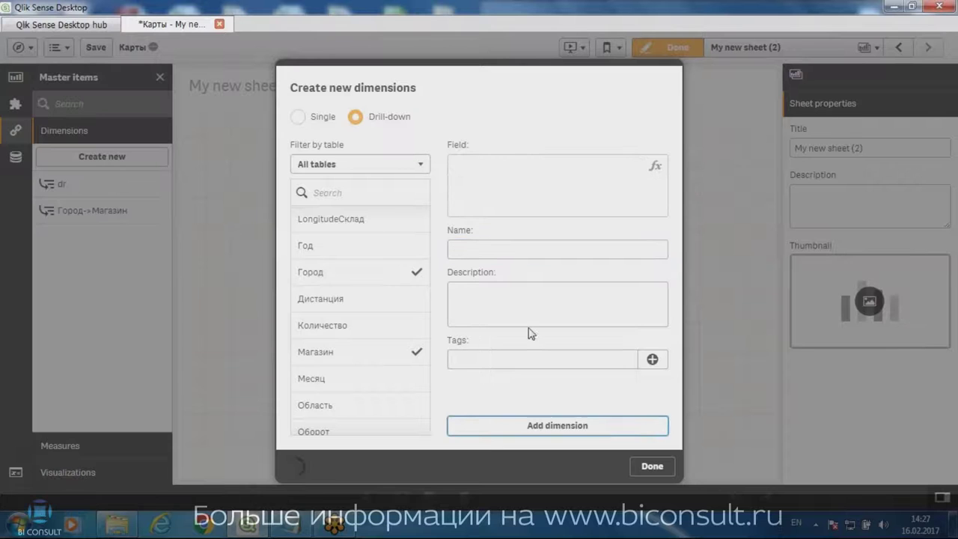
left_click(652, 466)
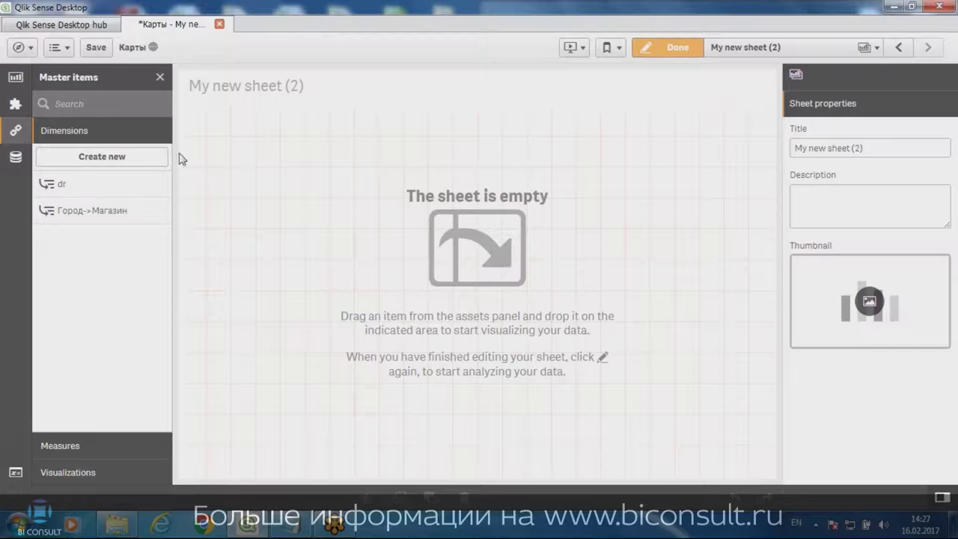
- Add an Idevio Map to the empty sheet and narrow it to the left half
left_click(15, 103)
left_click_drag(148, 445, 421, 299)
left_click_drag(763, 294, 481, 295)
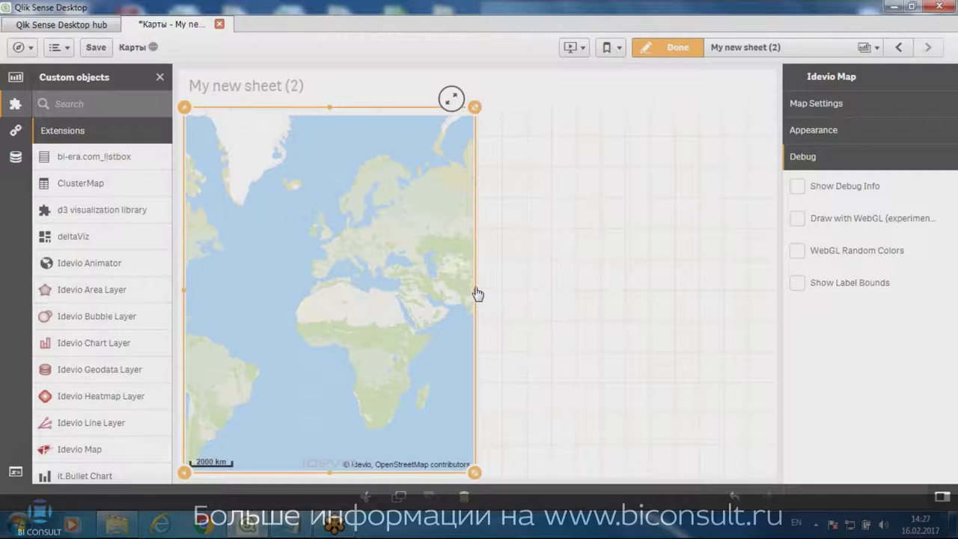
- Add an Idevio Area Layer beside the map with the drill-down dimension dr, and shorten the layer object
left_click_drag(83, 289, 614, 149)
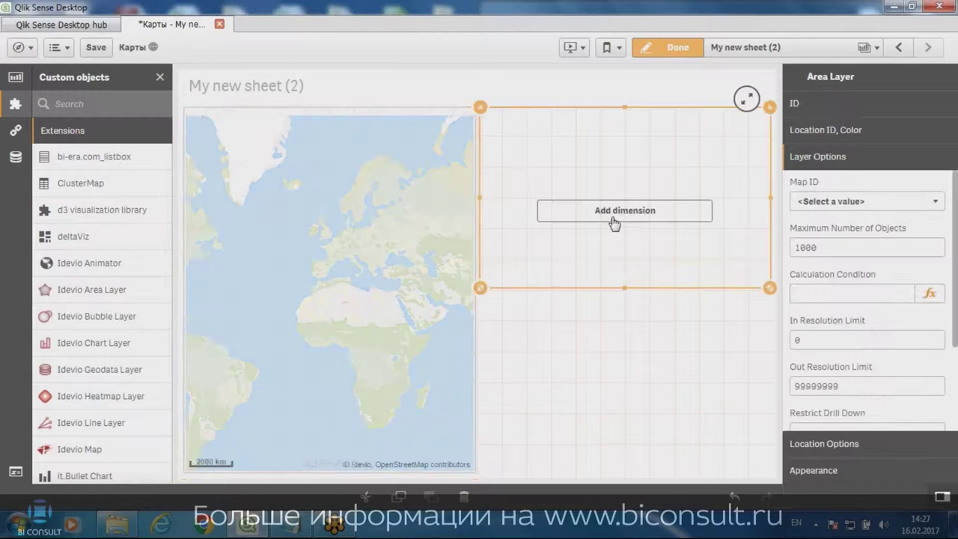
left_click(15, 129)
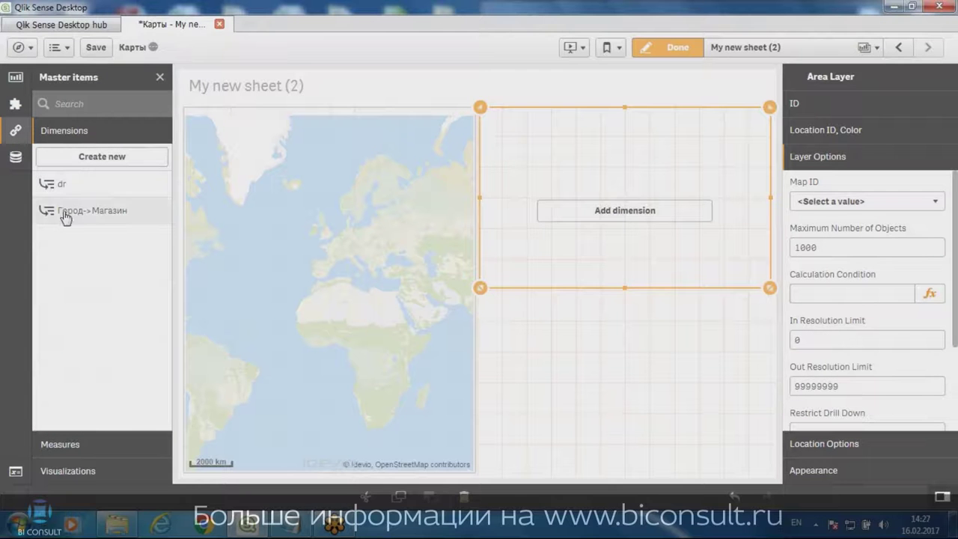
left_click_drag(65, 195, 625, 217)
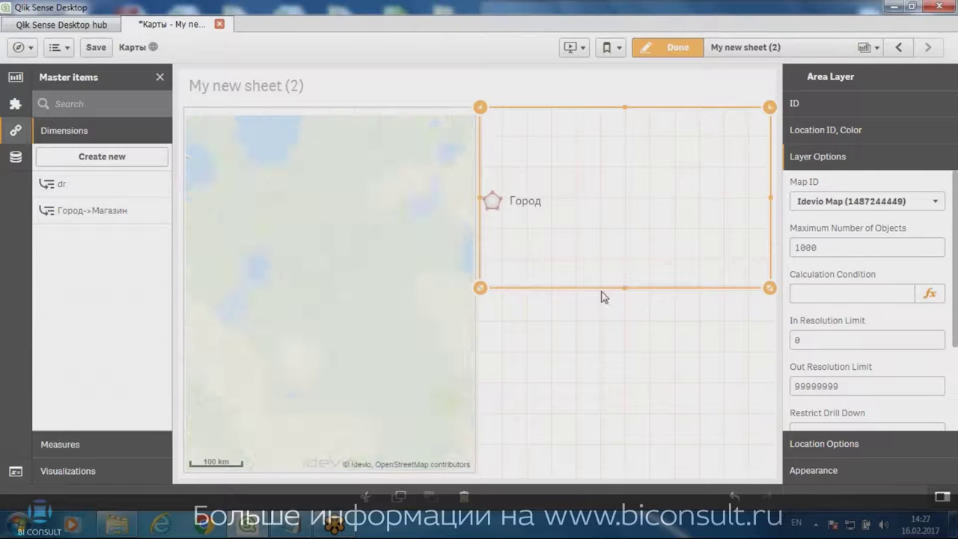
left_click_drag(627, 294, 633, 204)
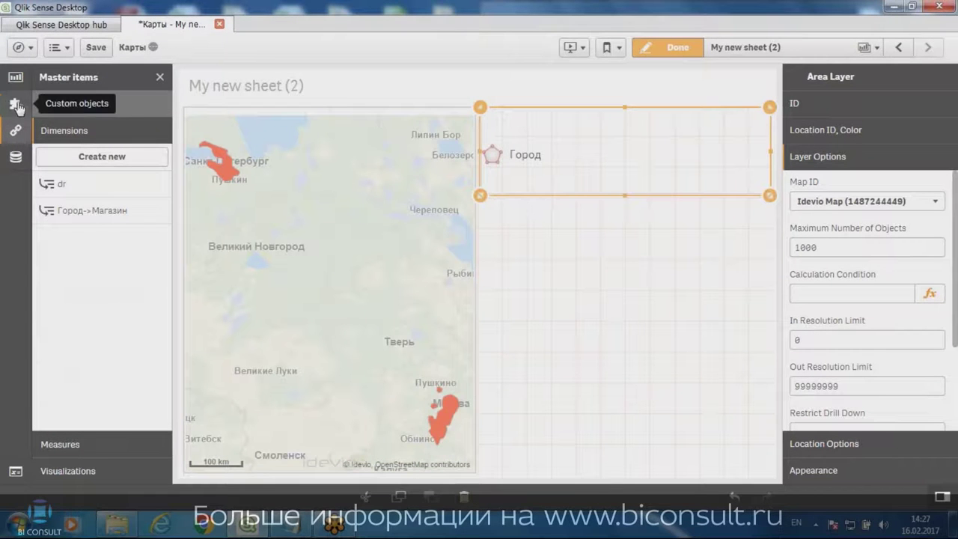
- Add an Idevio Heatmap Layer below the area layer and assign it the drill-down dimension dr
left_click(15, 103)
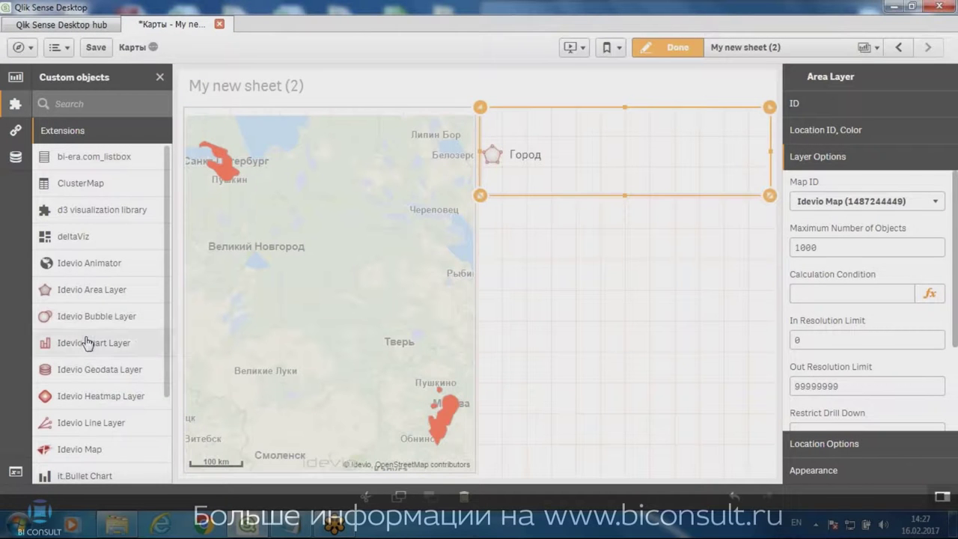
left_click_drag(81, 395, 599, 258)
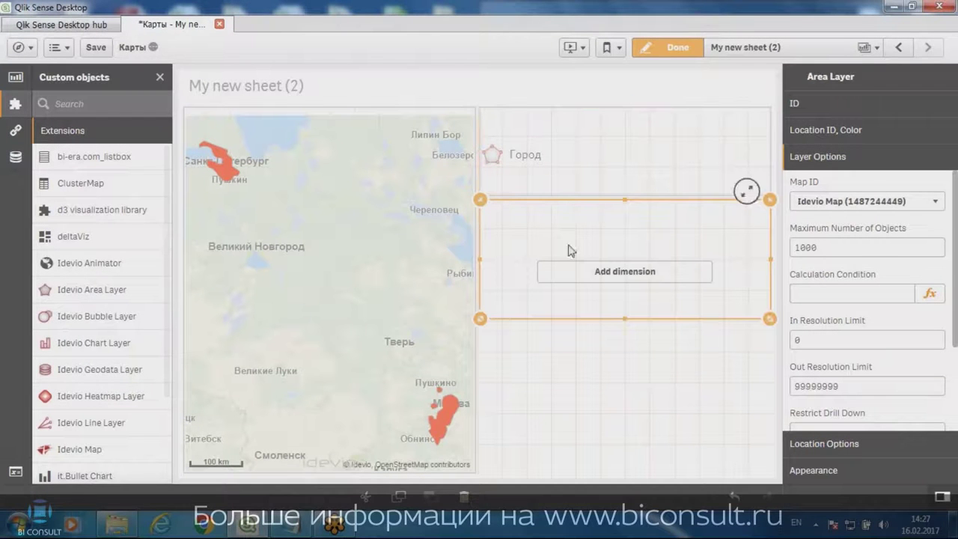
left_click(15, 131)
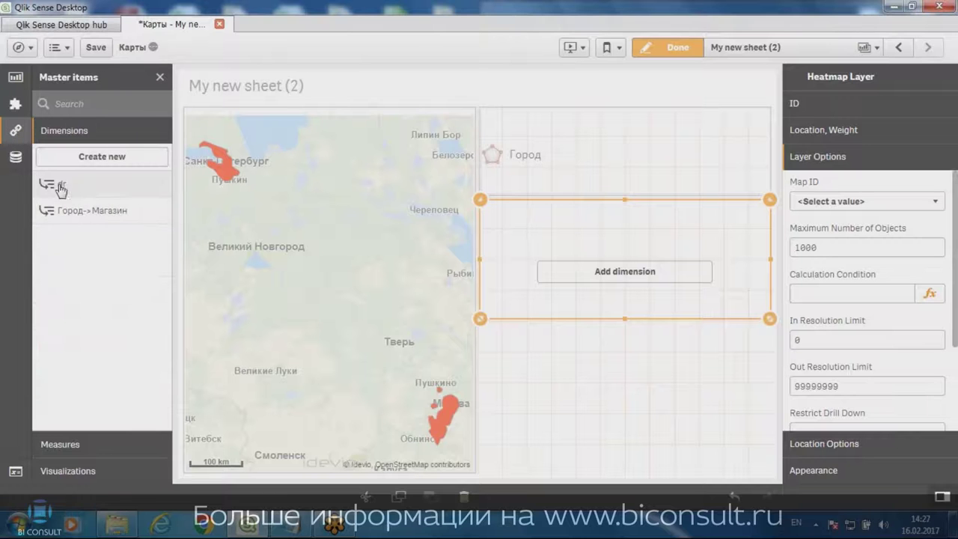
left_click_drag(45, 184, 609, 302)
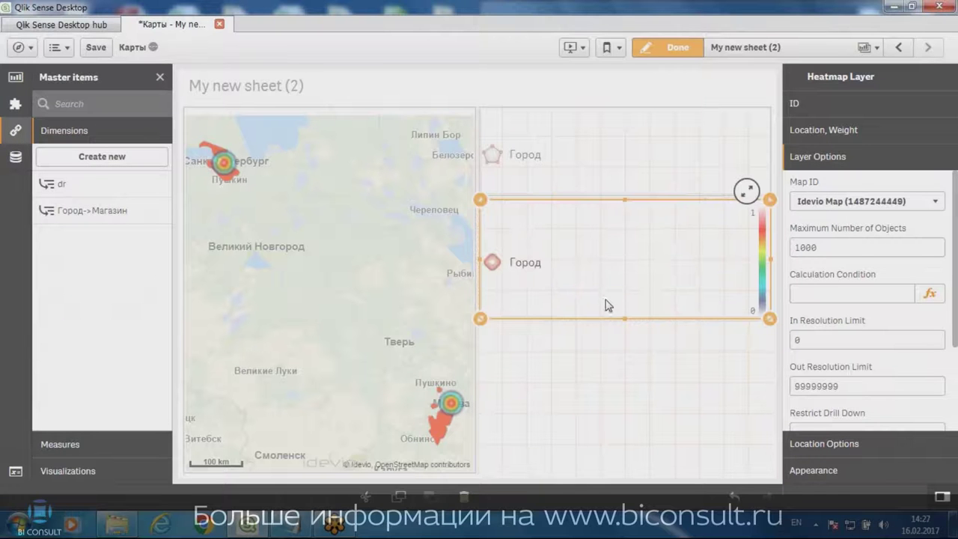
- Add the fields LatitudeМагазин and LongitudeМагазин to the heatmap layer as its location measures
left_click(15, 157)
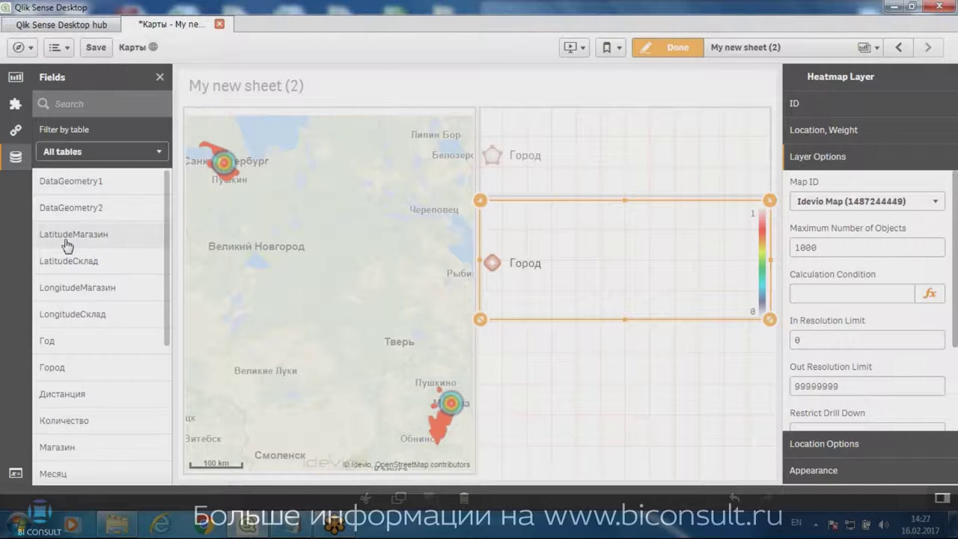
left_click_drag(73, 241, 614, 266)
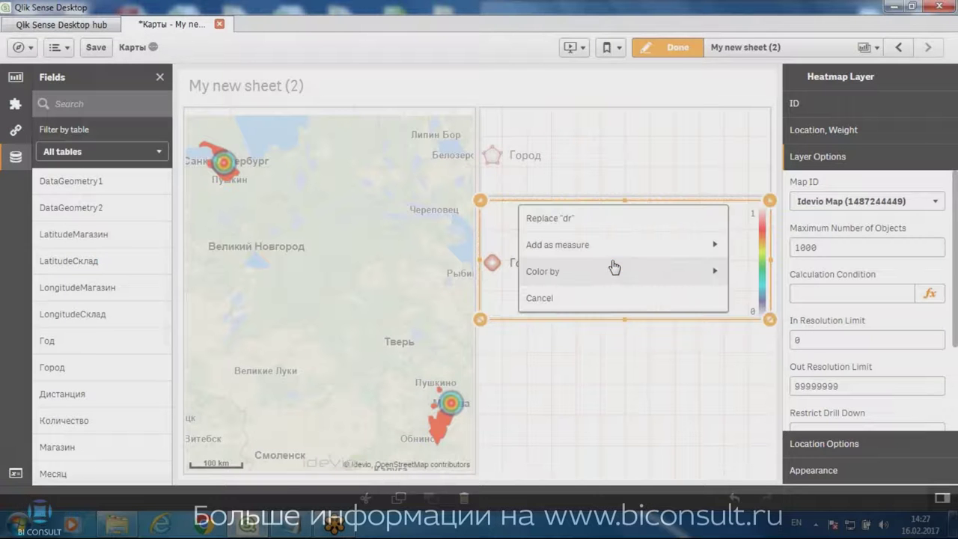
left_click(609, 258)
left_click(564, 300)
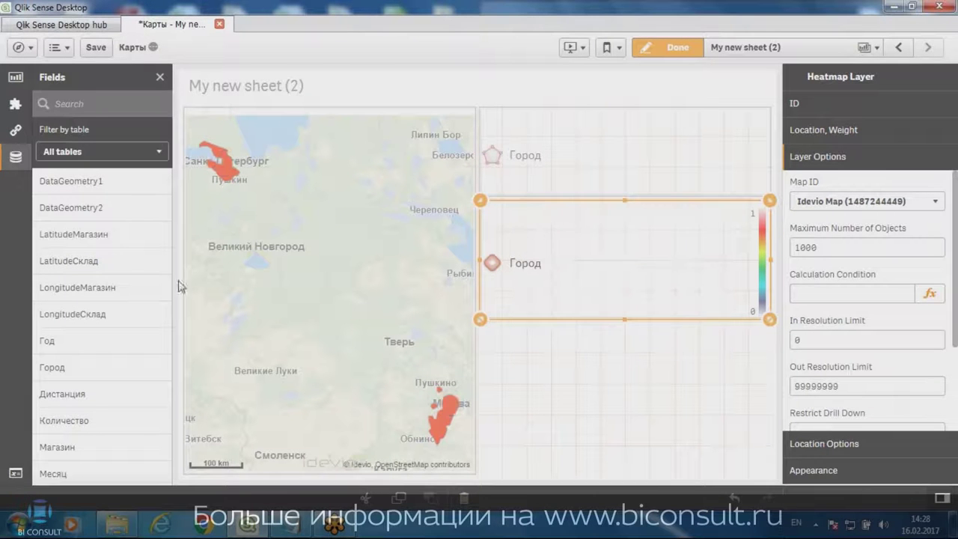
left_click_drag(68, 283, 590, 271)
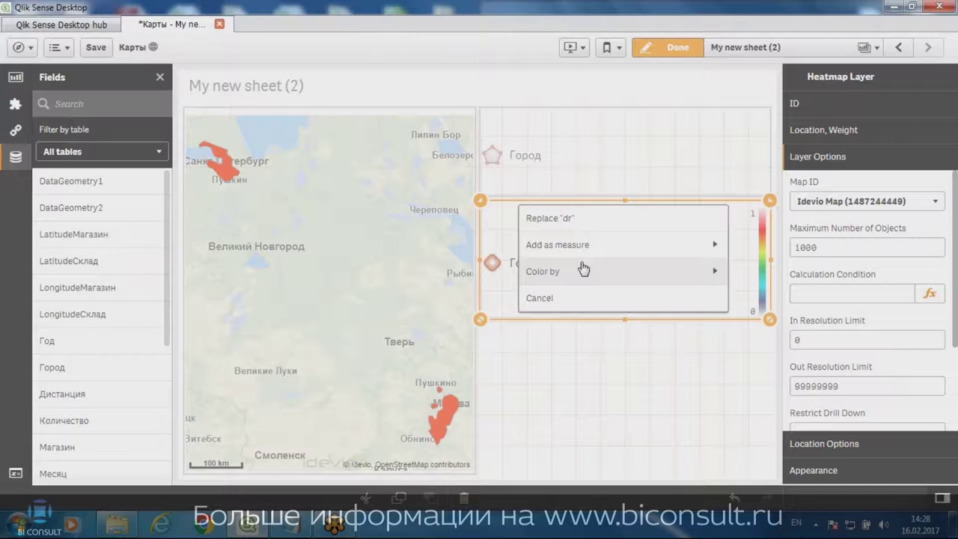
left_click(584, 268)
left_click(562, 297)
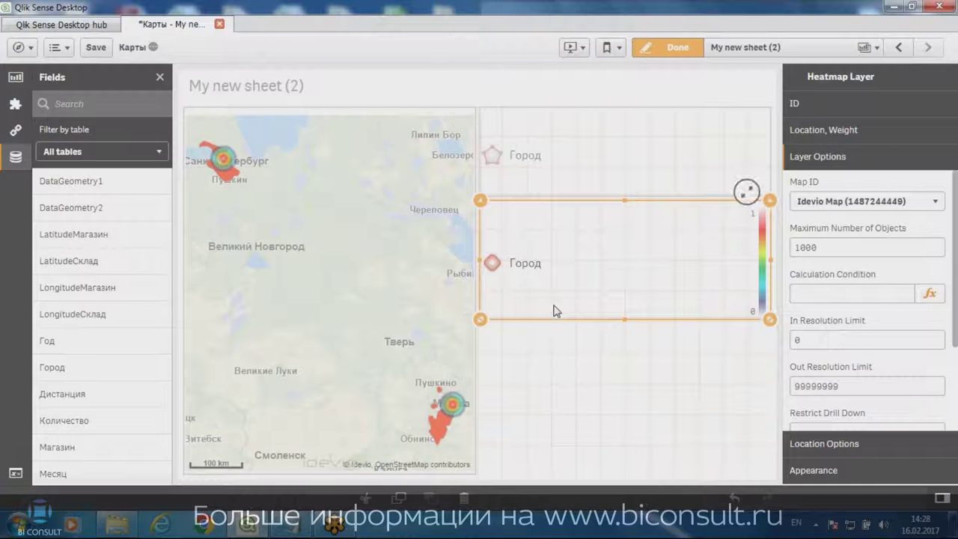
- Set the heatmap layer's Restrict Drill Down option to 1 and finish editing the sheet
scroll(956, 307, "down", 2)
left_click(890, 364)
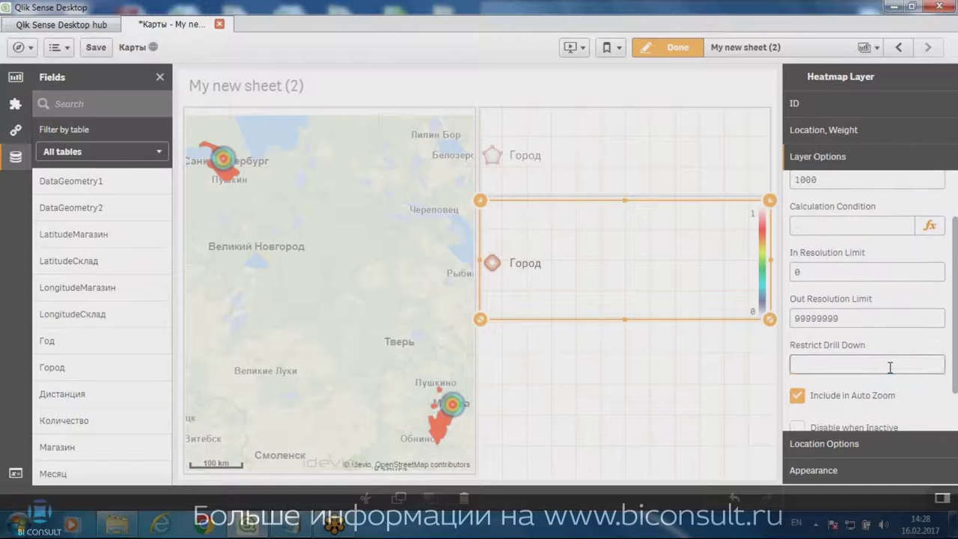
left_click(603, 380)
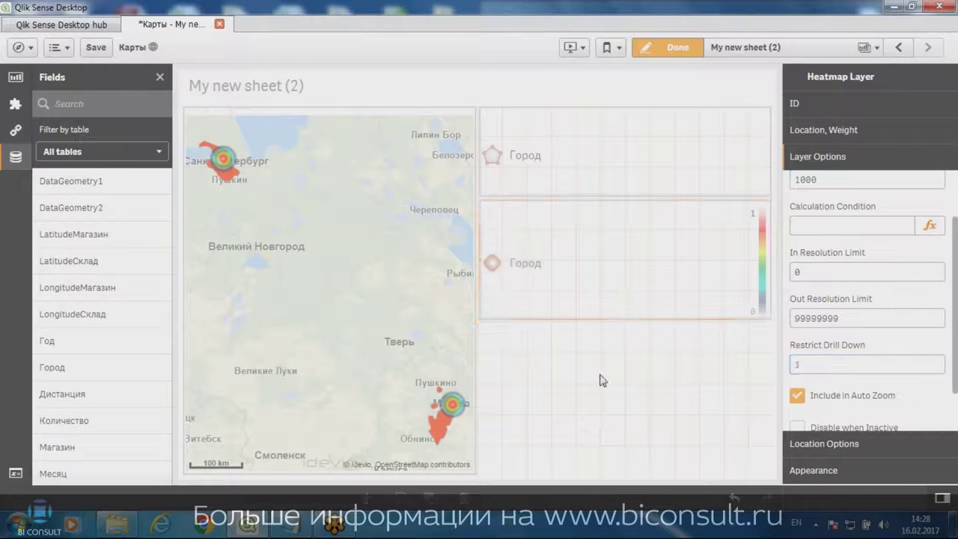
left_click(658, 49)
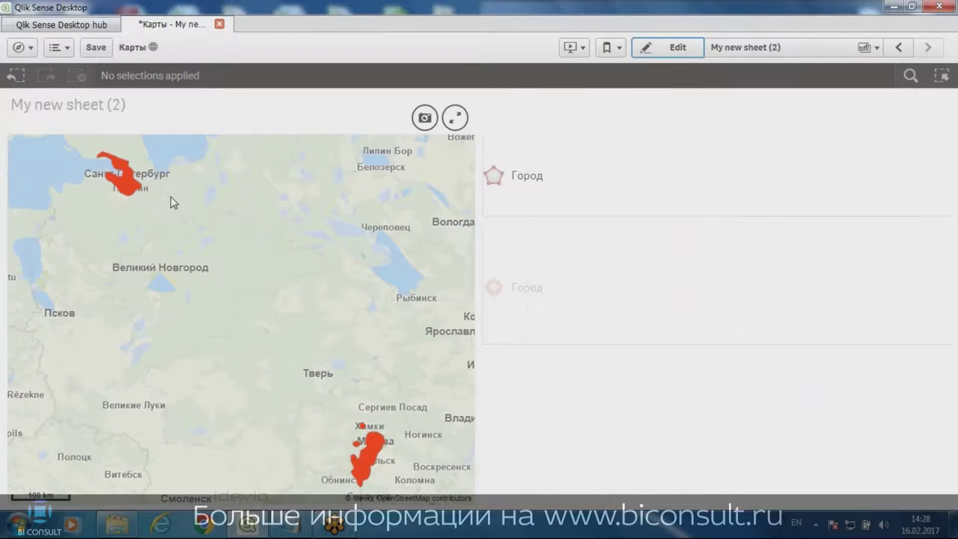
- Test the drill-down by selecting the Санкт-Петербург area on the map, then clear the Город selection
left_click_drag(205, 229, 335, 340)
scroll(278, 325, "up", 1)
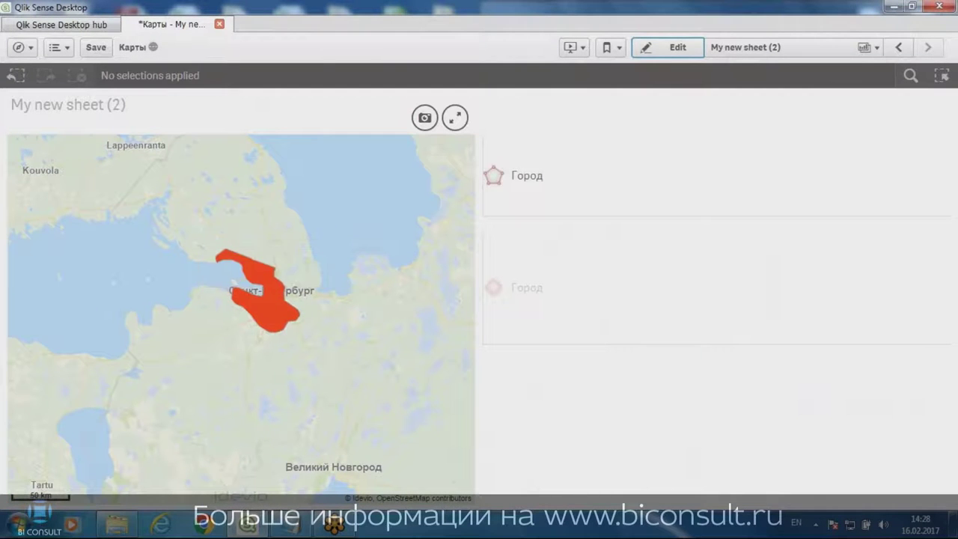
left_click(273, 322)
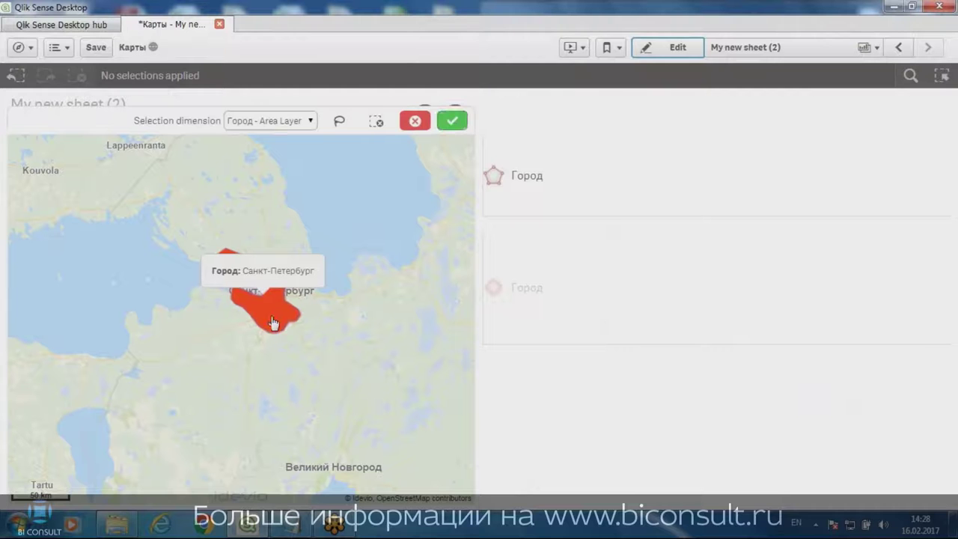
left_click(452, 121)
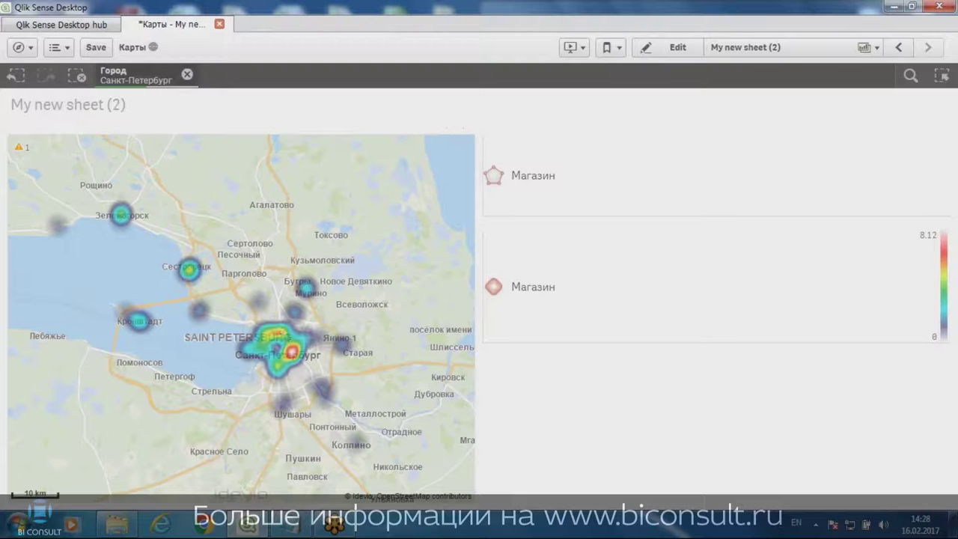
left_click(186, 74)
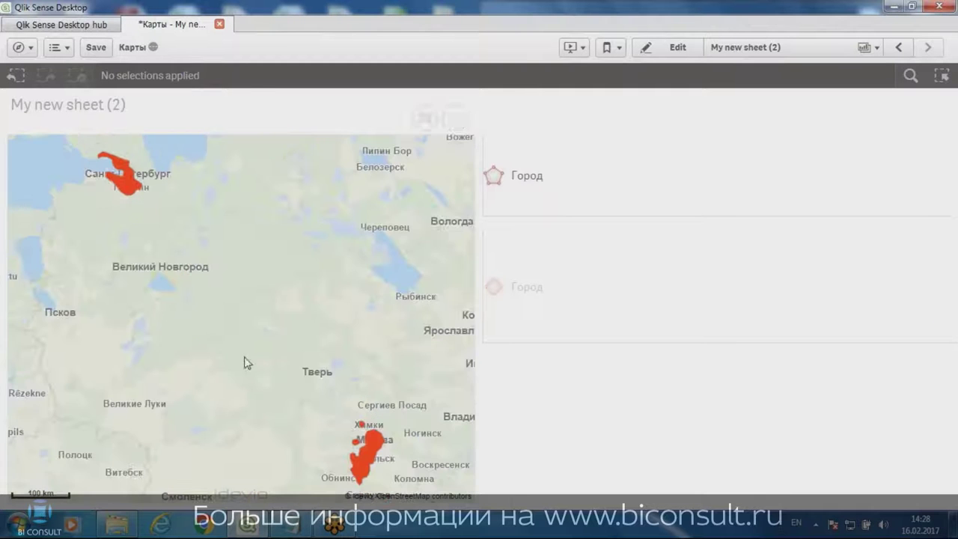
- Select the Санкт-Петербург area once more, confirm the selection and view the map in full screen
left_click_drag(120, 166, 341, 341)
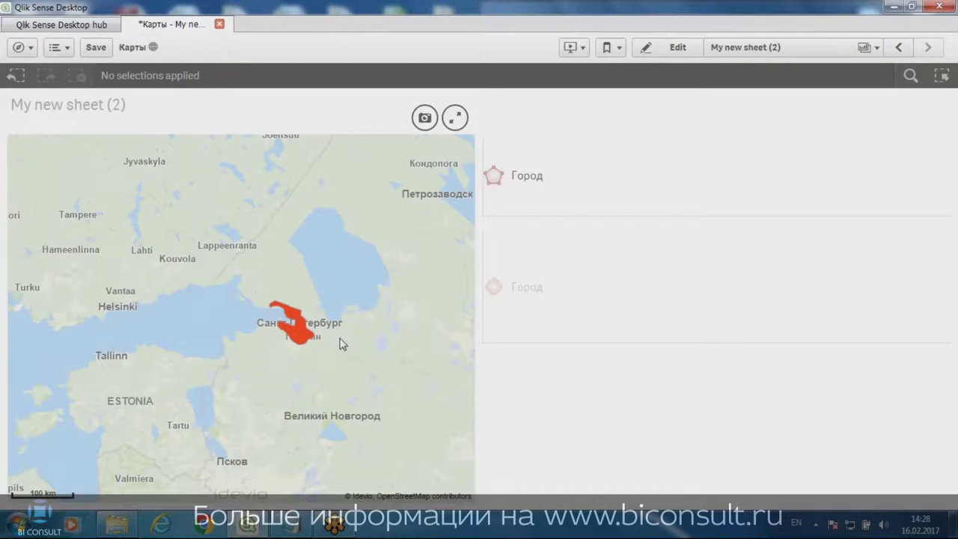
scroll(270, 311, "up", 1)
scroll(270, 310, "up", 2)
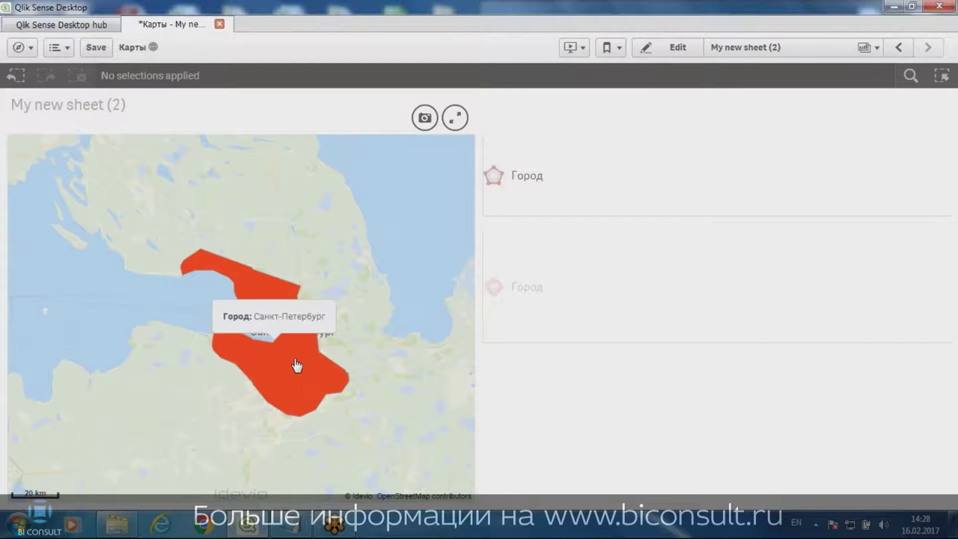
left_click_drag(297, 366, 312, 367)
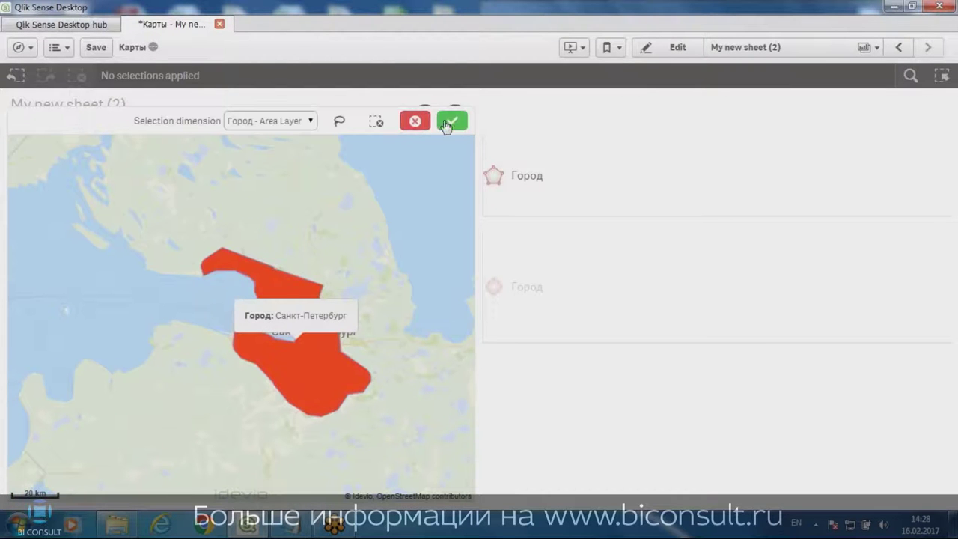
left_click(451, 121)
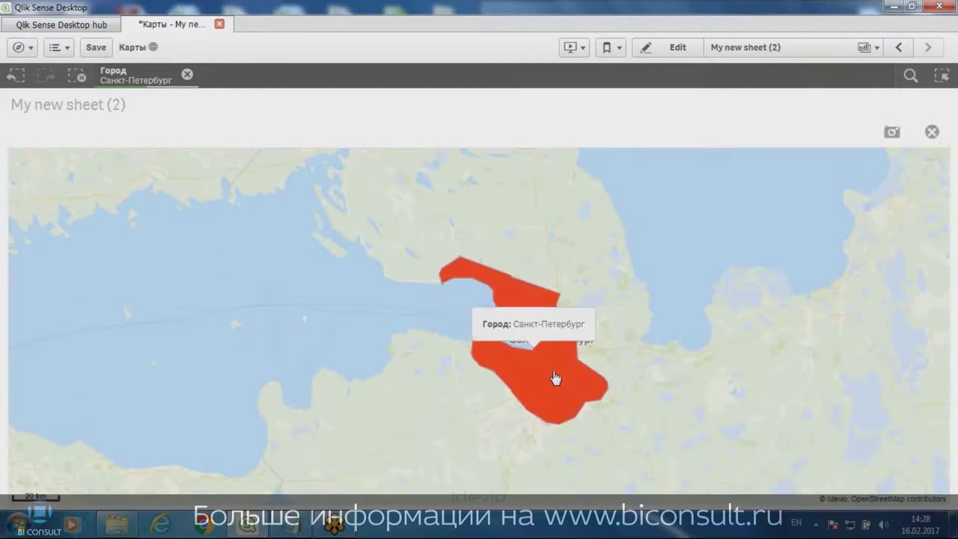
- Clear the Город selection and close the map's full-screen view
left_click(558, 375)
left_click(890, 135)
left_click(187, 74)
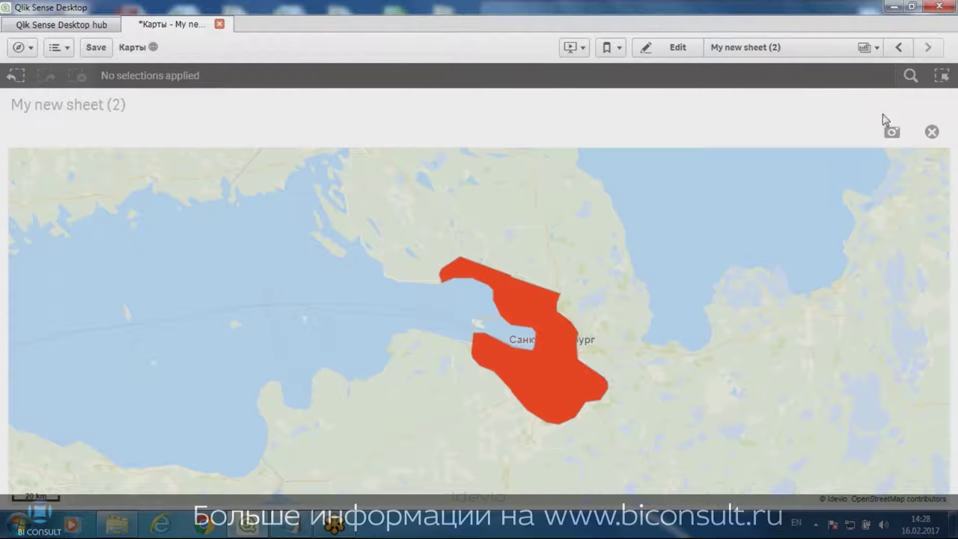
left_click(932, 132)
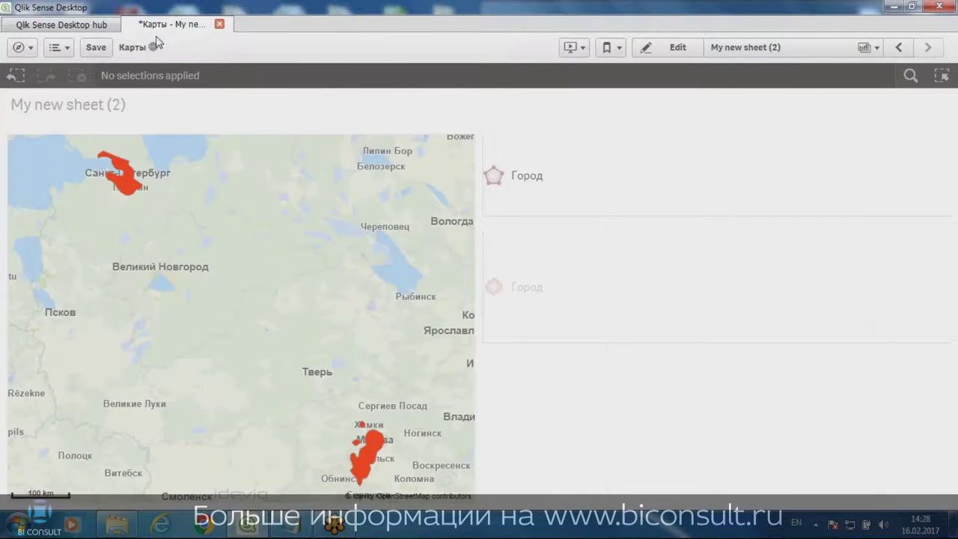
- Save the app and review the maps on the other two sheets before returning to My new sheet (2)
left_click(95, 47)
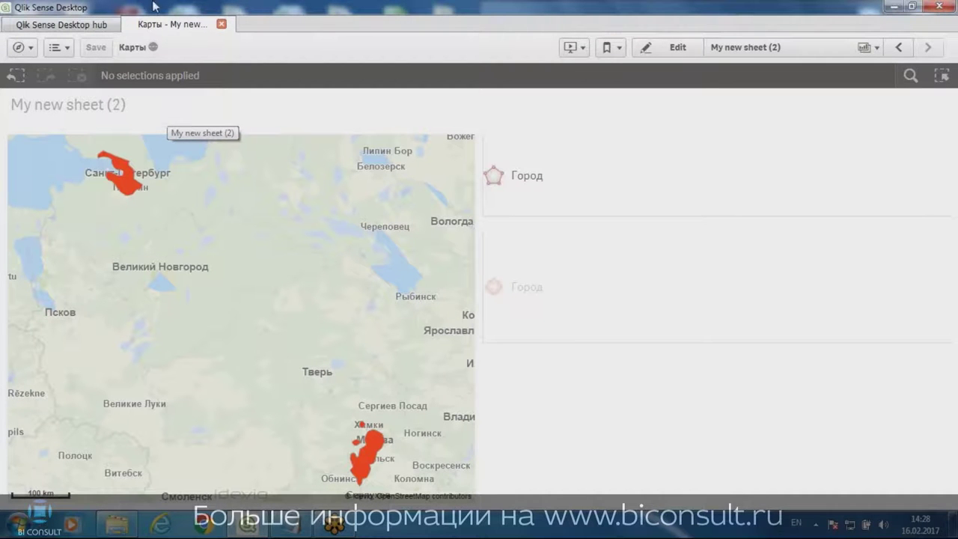
left_click(899, 48)
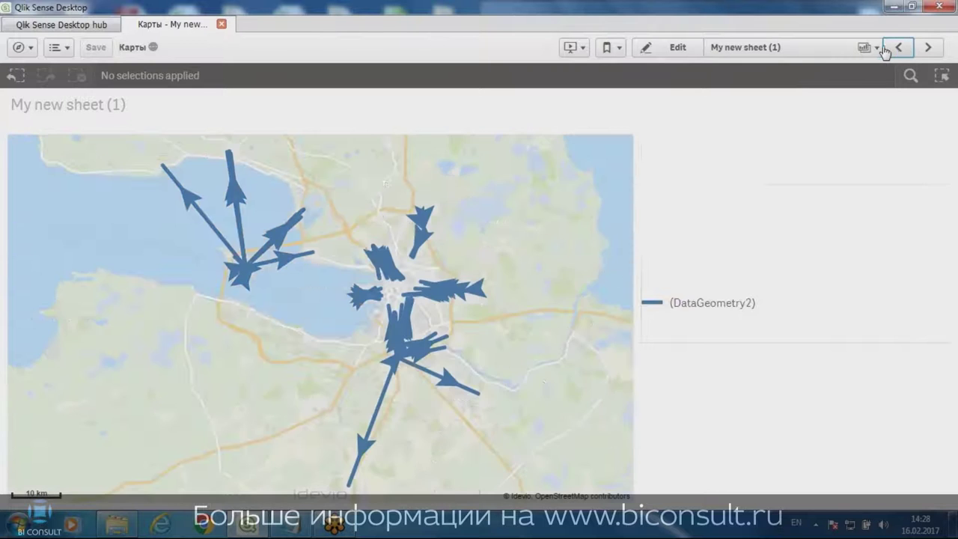
left_click(897, 48)
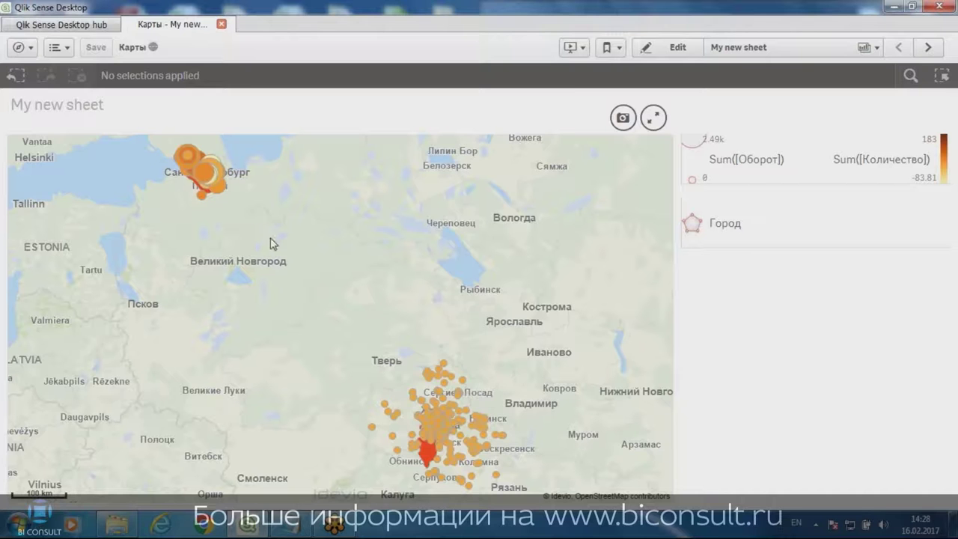
left_click(928, 48)
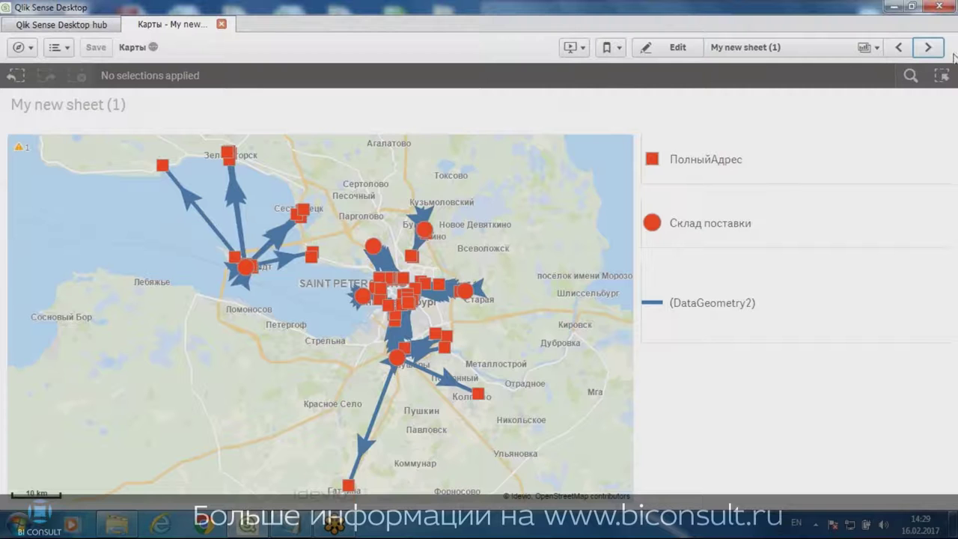
left_click(928, 47)
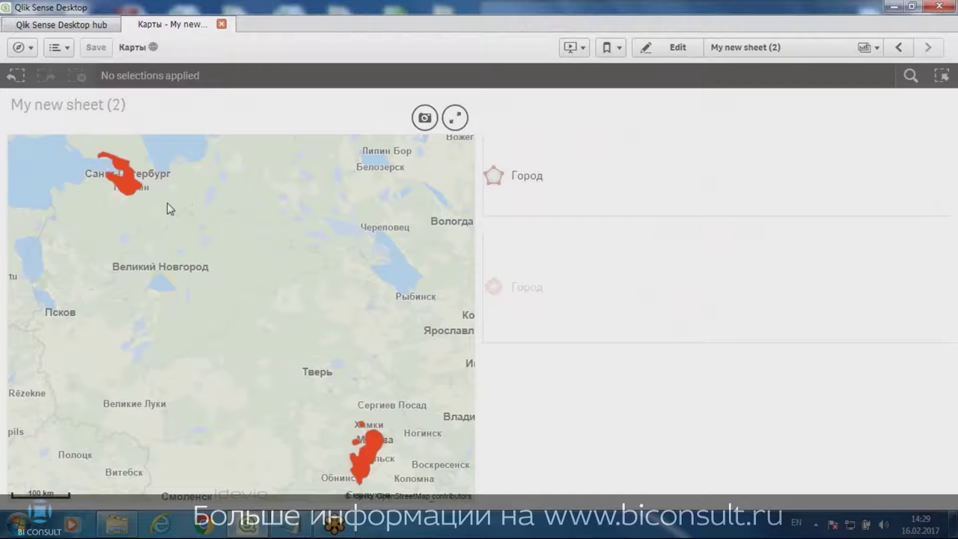
- Drill down into Санкт-Петербург to view its store heatmap, and clear the selection again
left_click(131, 183)
left_click(451, 120)
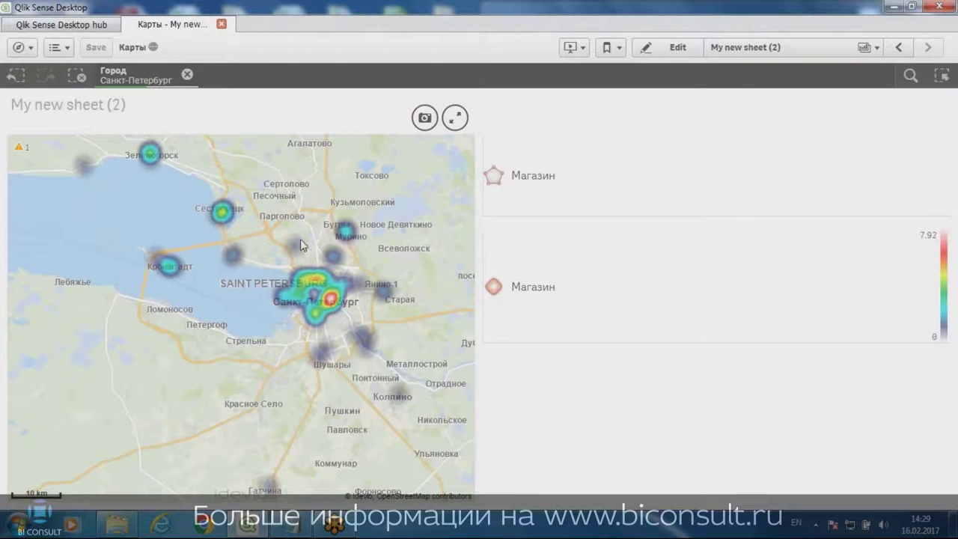
left_click(187, 74)
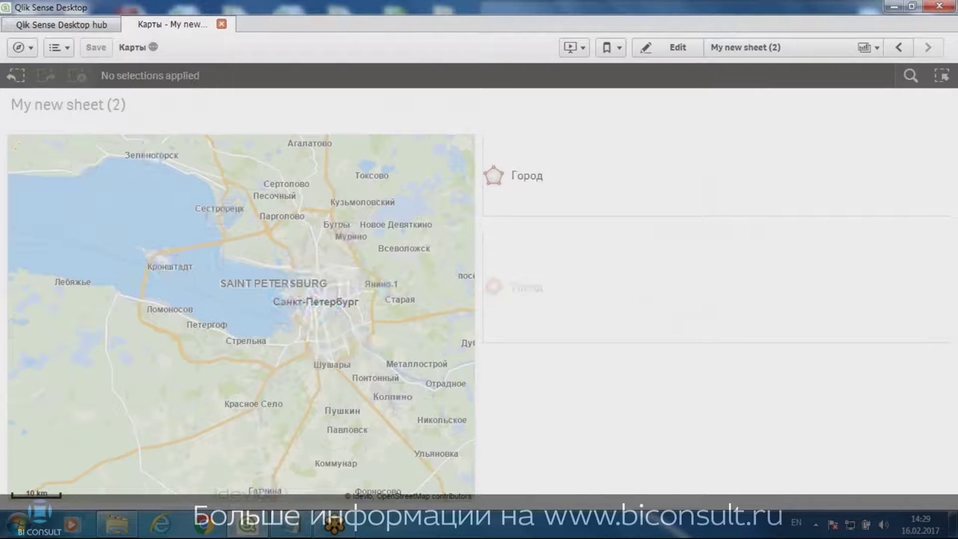
- Review the Idevio extension objects available while editing My new sheet (2), and leave editing without changes
left_click(651, 51)
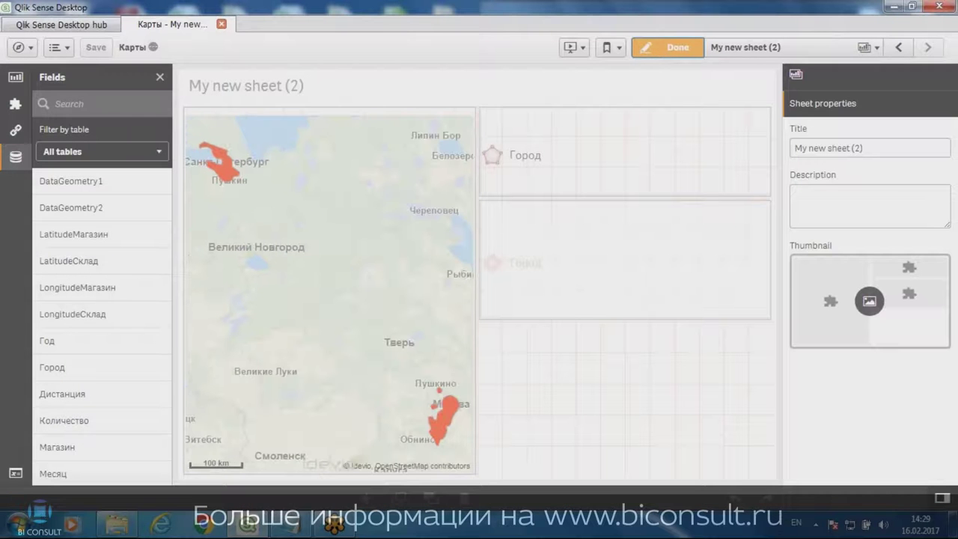
left_click(15, 103)
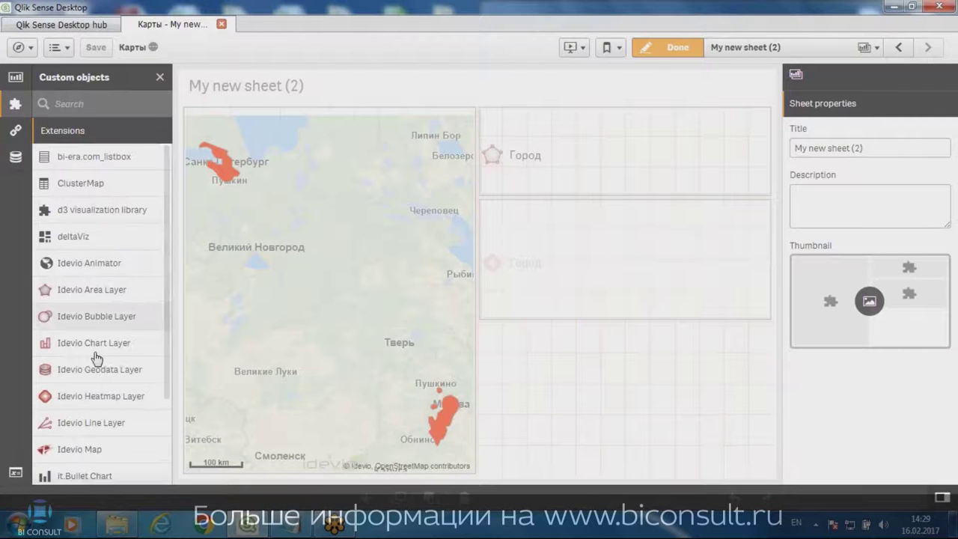
left_click(663, 51)
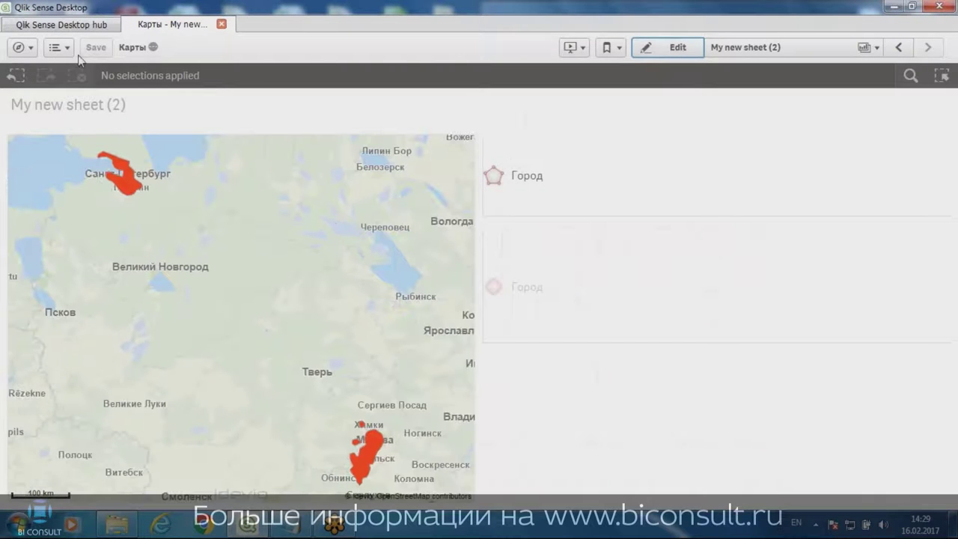
- Open the app's data load editor and add a new script section placed after the Auto-generated section
left_click(21, 48)
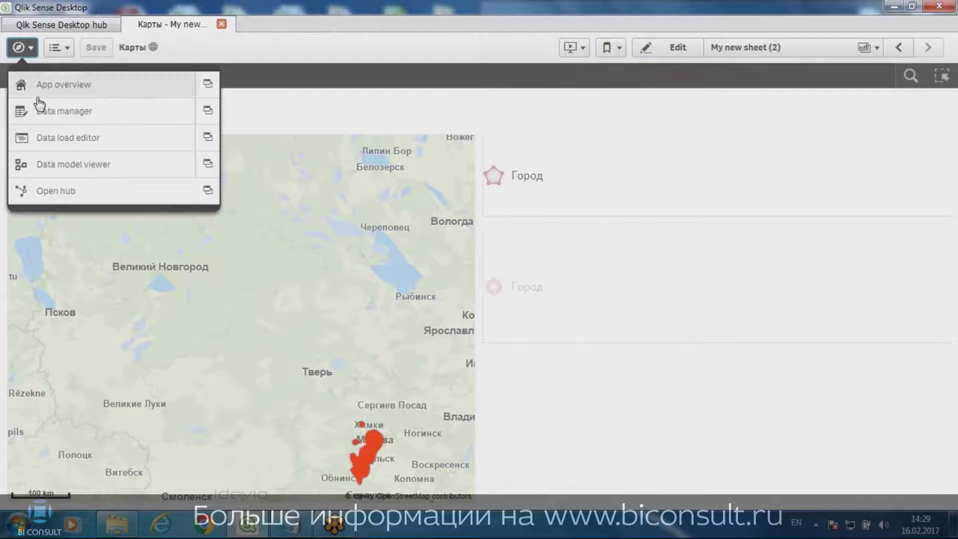
left_click(59, 162)
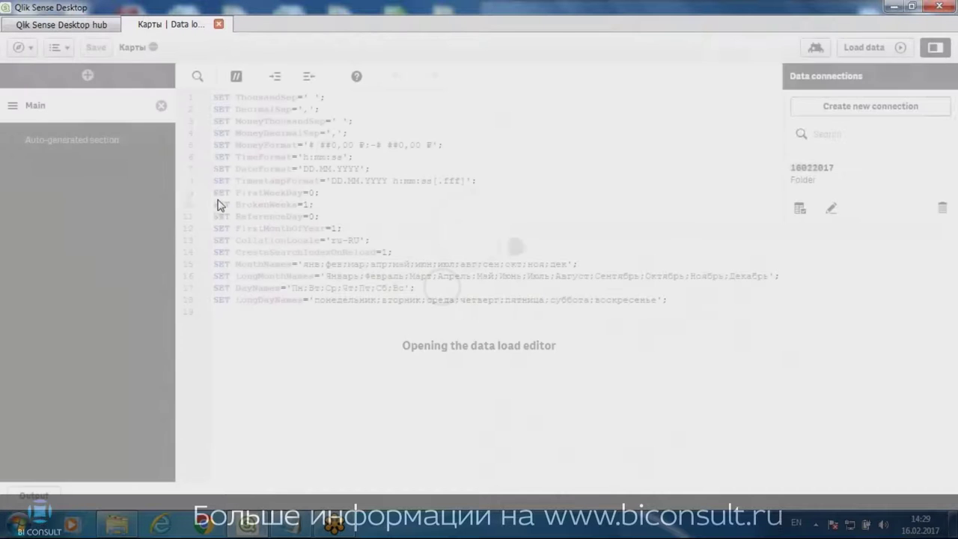
left_click(88, 76)
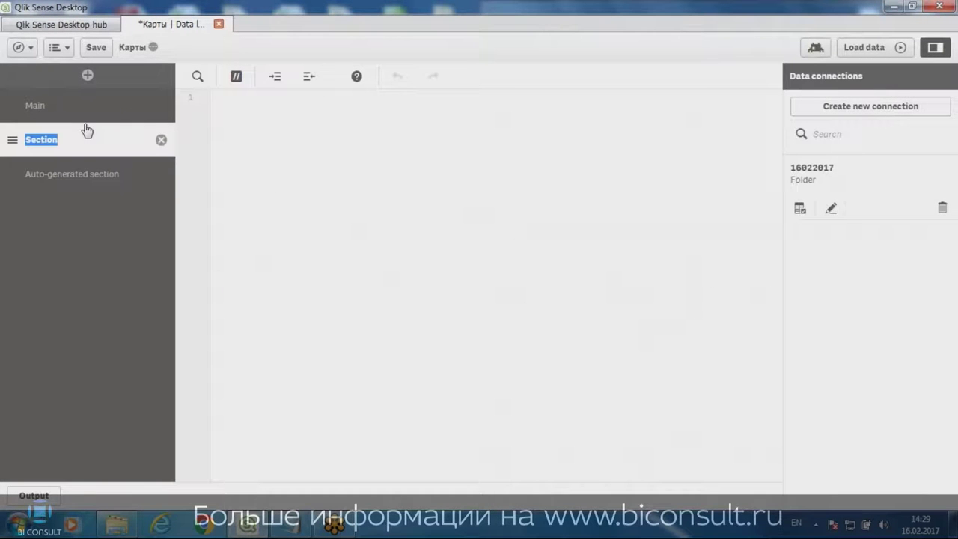
left_click_drag(12, 139, 12, 175)
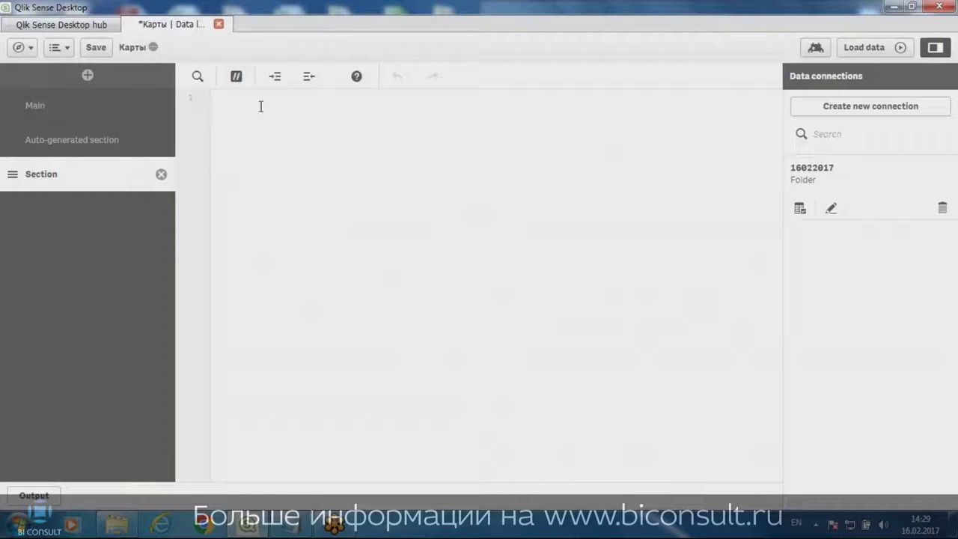
left_click(827, 109)
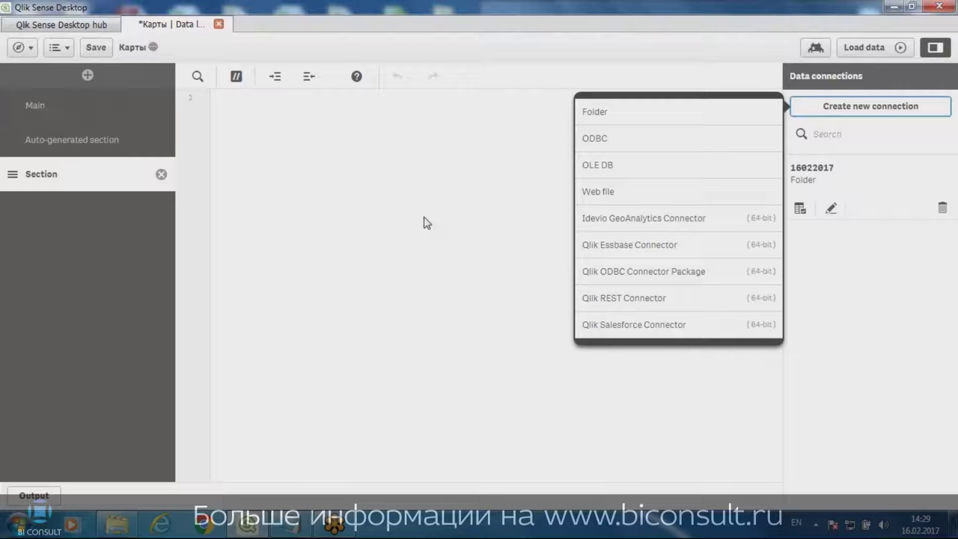
left_click(638, 224)
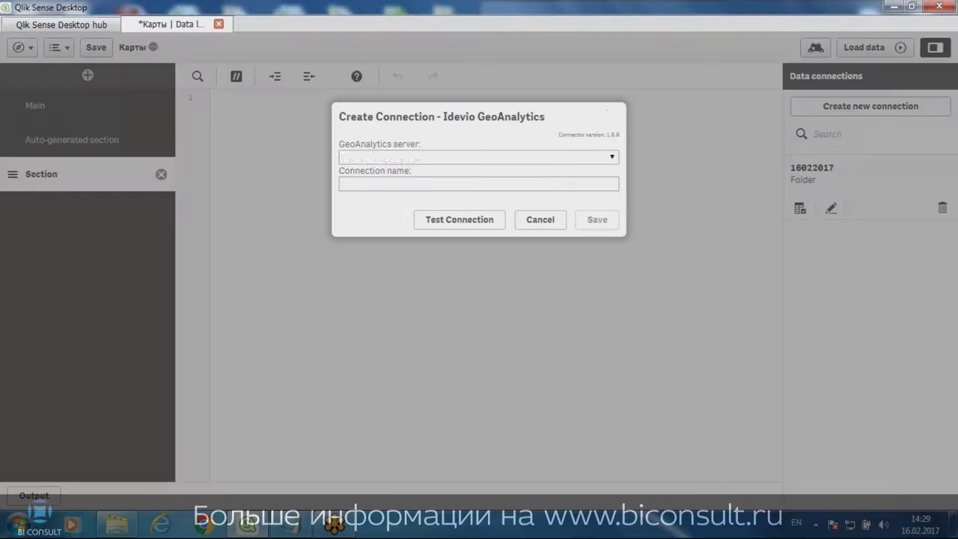
left_click(403, 181)
type("Map")
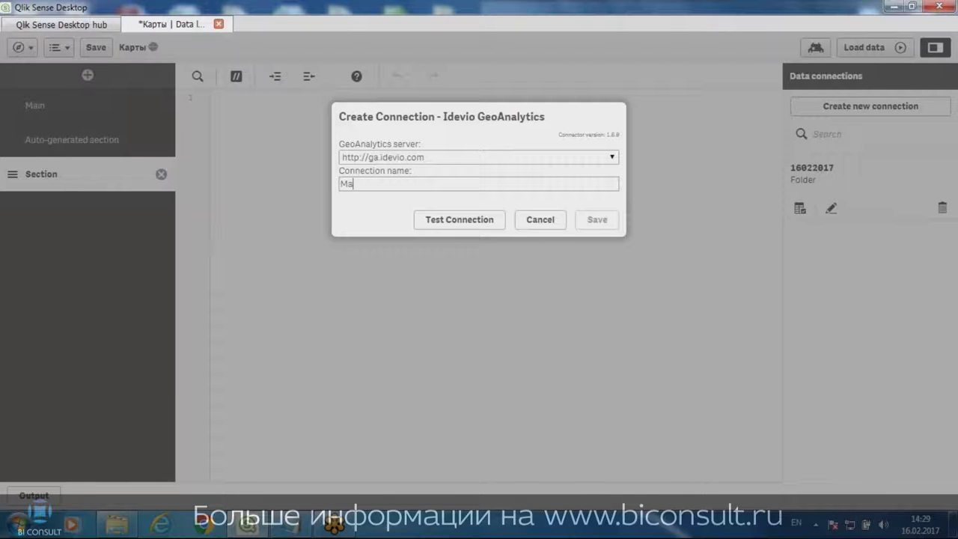
type("s")
left_click(485, 220)
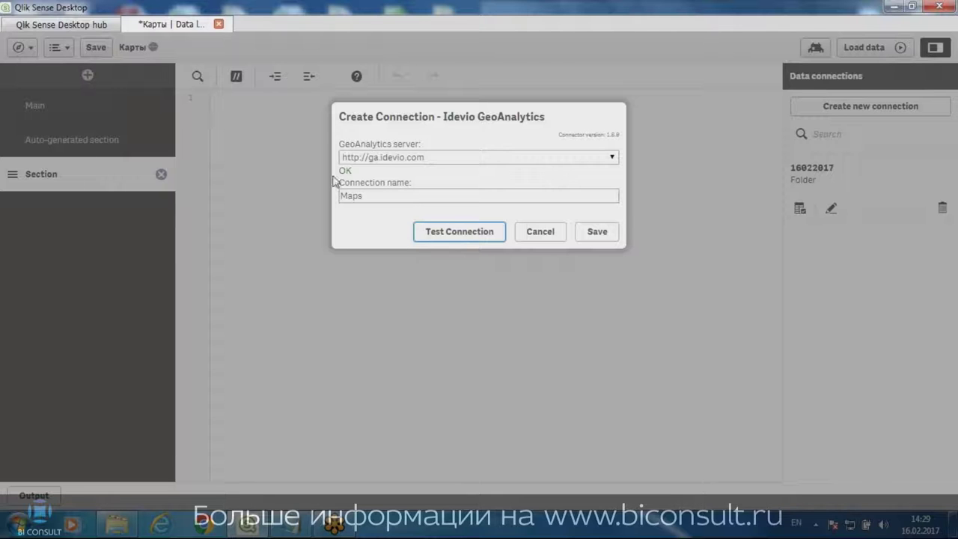
left_click(348, 171)
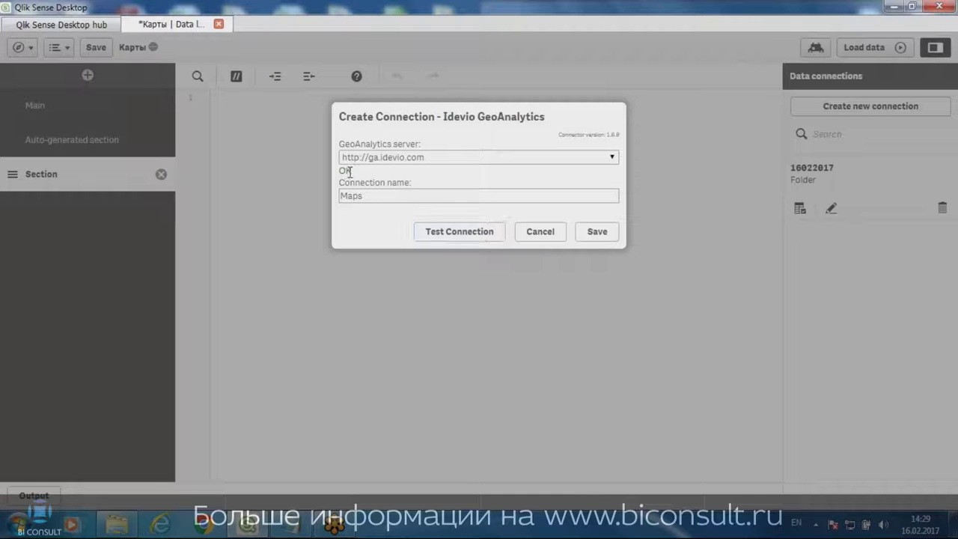
left_click(601, 234)
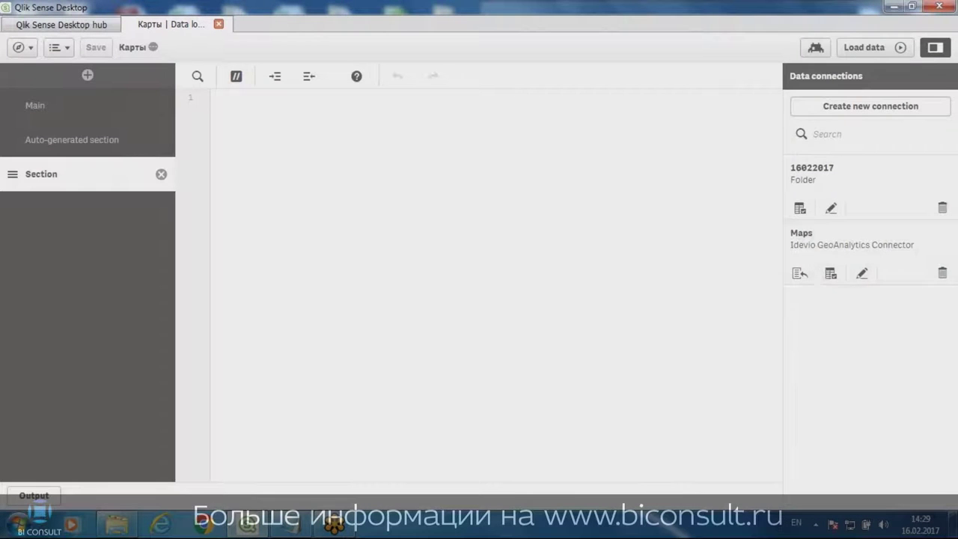
- Open data selection for the Maps connection, and review its list of operations and the AddressPointLookup parameters
left_click(830, 273)
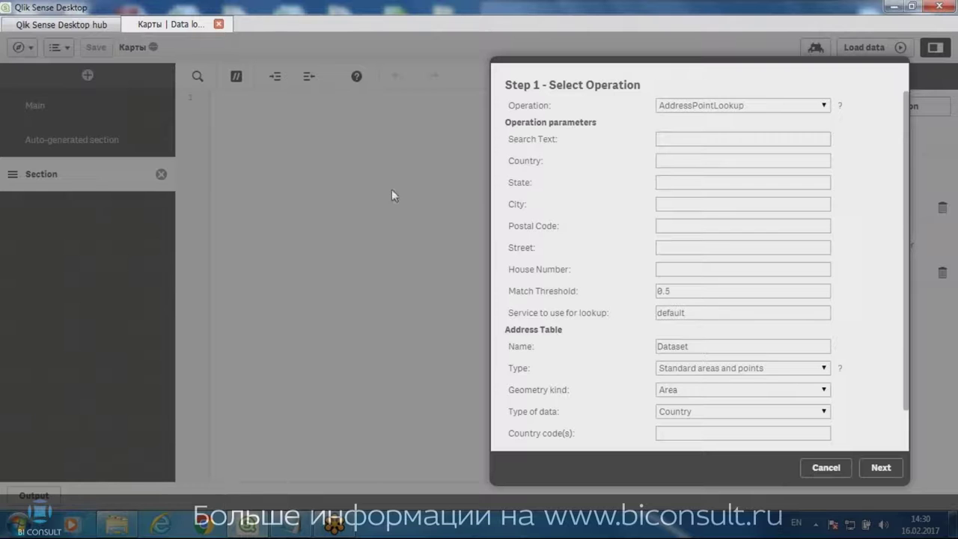
left_click_drag(906, 207, 906, 210)
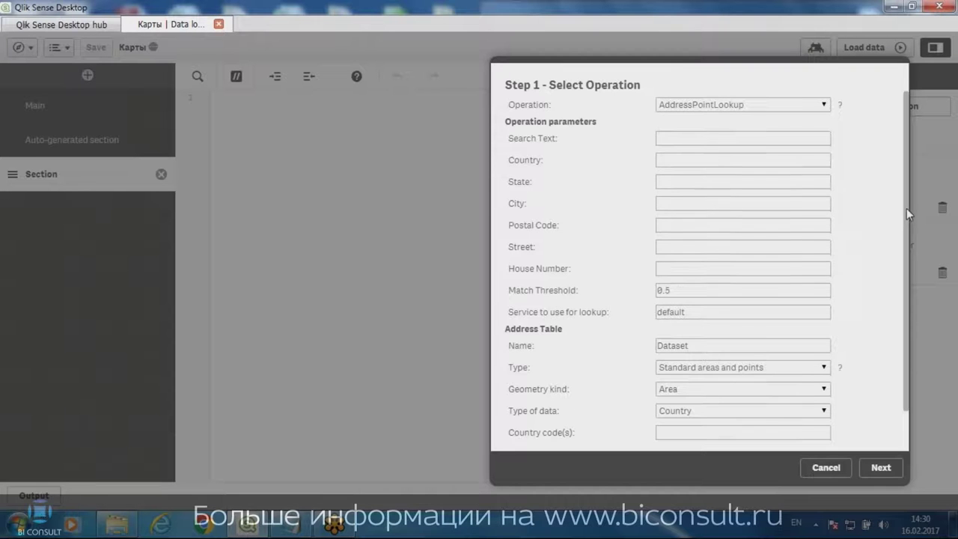
left_click(691, 110)
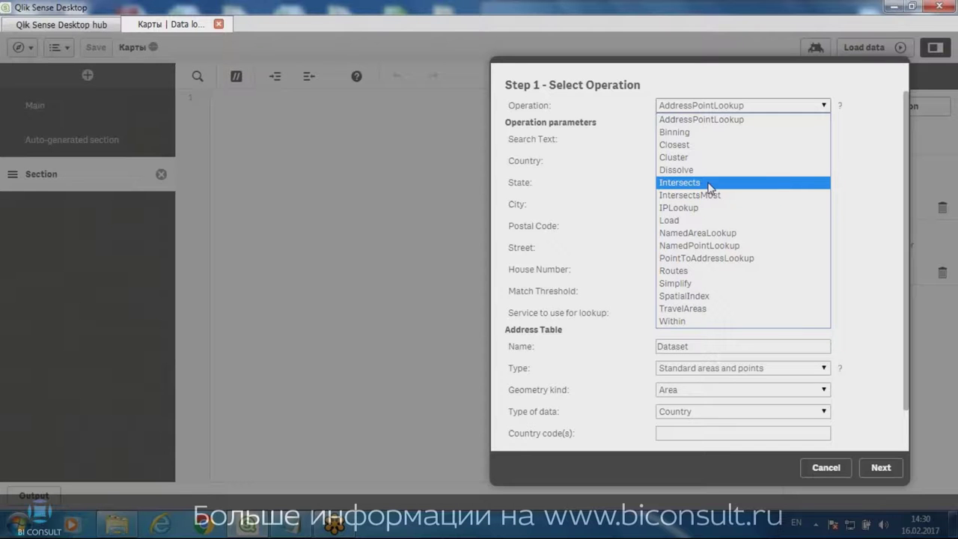
left_click(844, 162)
scroll(840, 352, "down", 2)
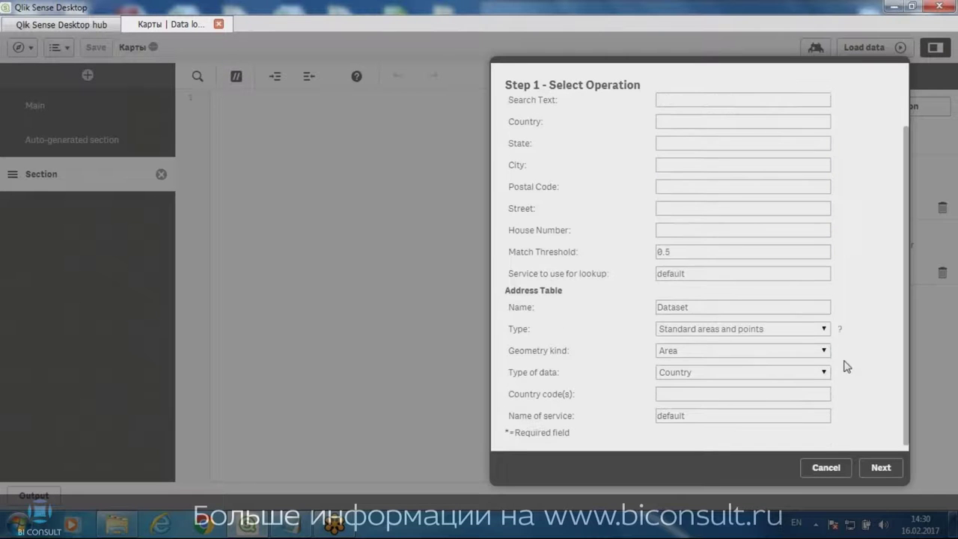
scroll(844, 363, "up", 2)
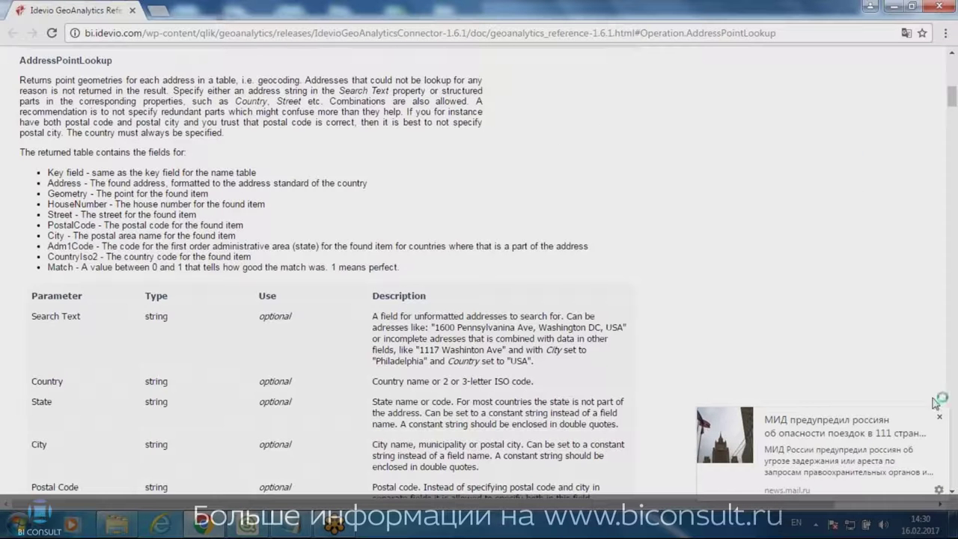
- Read the contents list and the AddressPointLookup parameters in the Idevio GeoAnalytics Reference, and return to Qlik Sense
scroll(135, 166, "down", 1)
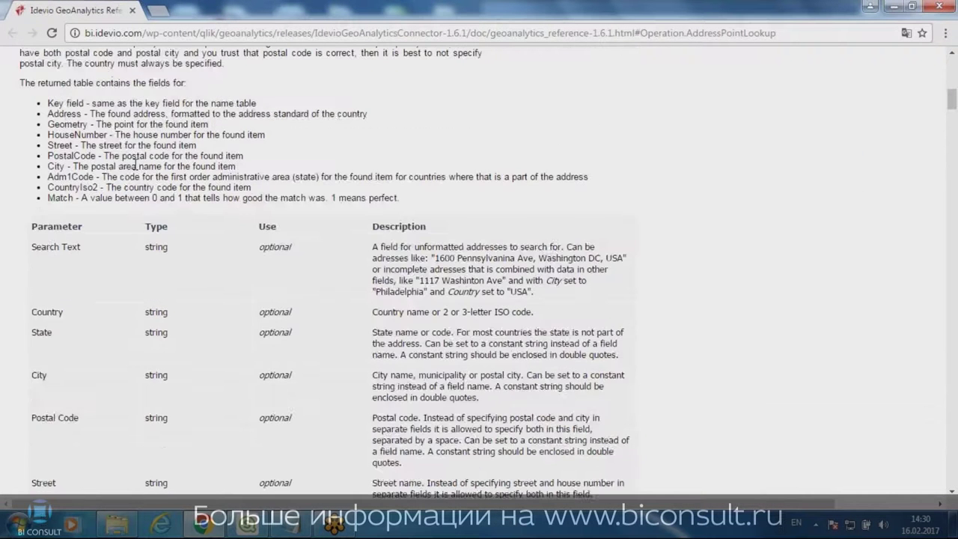
scroll(135, 165, "down", 15)
left_click_drag(951, 153, 952, 66)
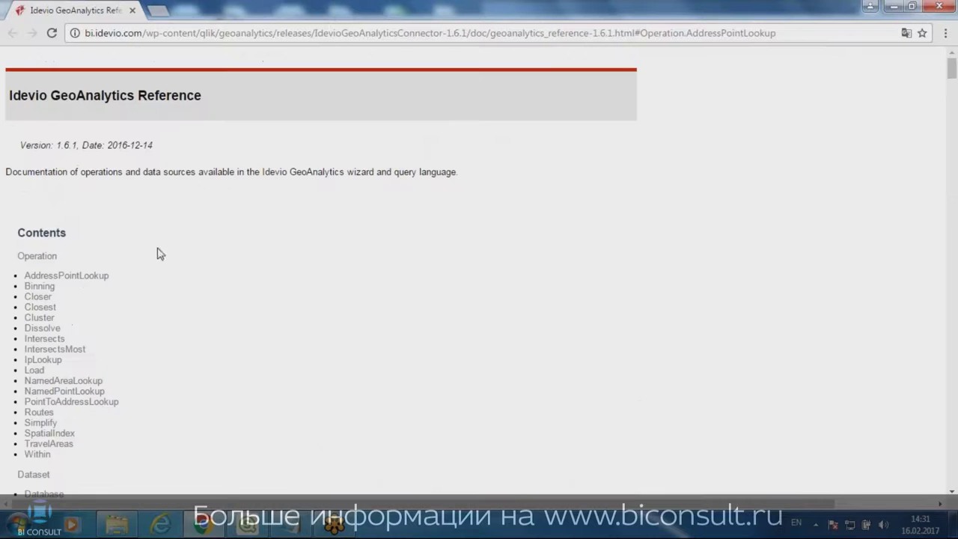
scroll(57, 322, "down", 3)
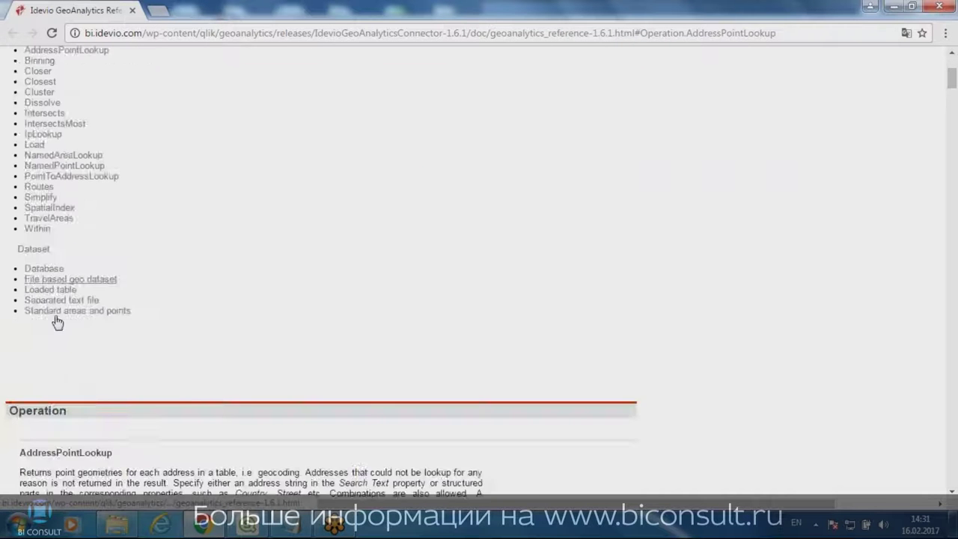
scroll(58, 321, "down", 6)
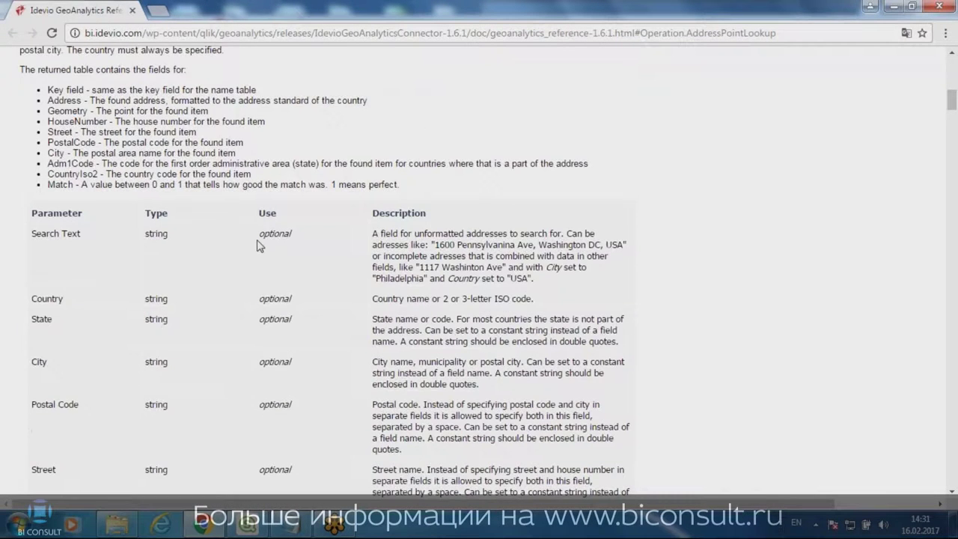
scroll(259, 247, "down", 3)
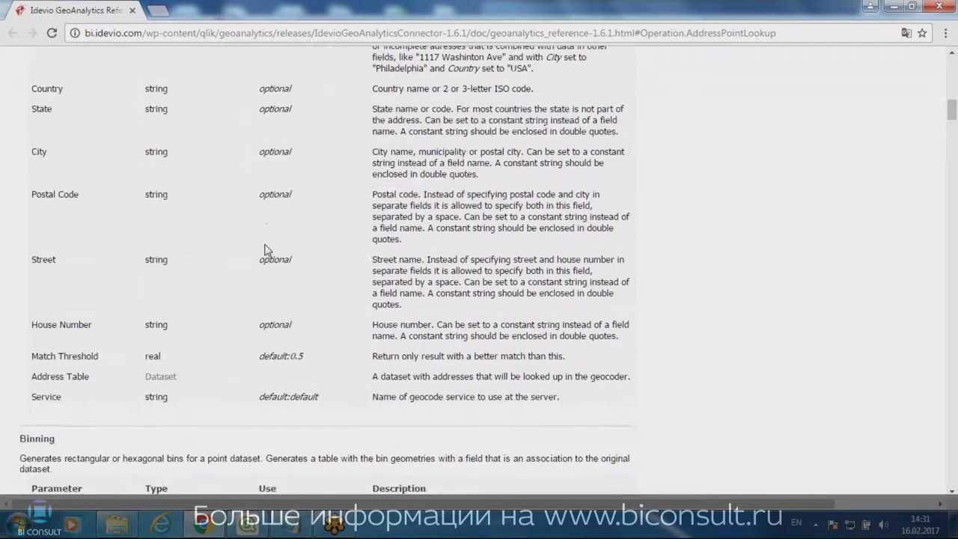
scroll(265, 249, "down", 1)
left_click(288, 523)
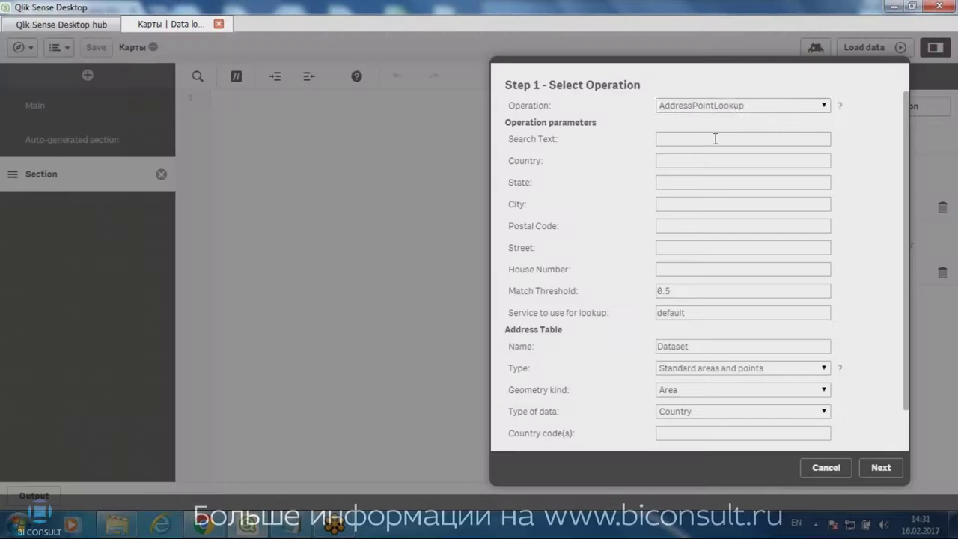
- Select the Dissolve operation and set its dissolve field to Менеджер
left_click(715, 107)
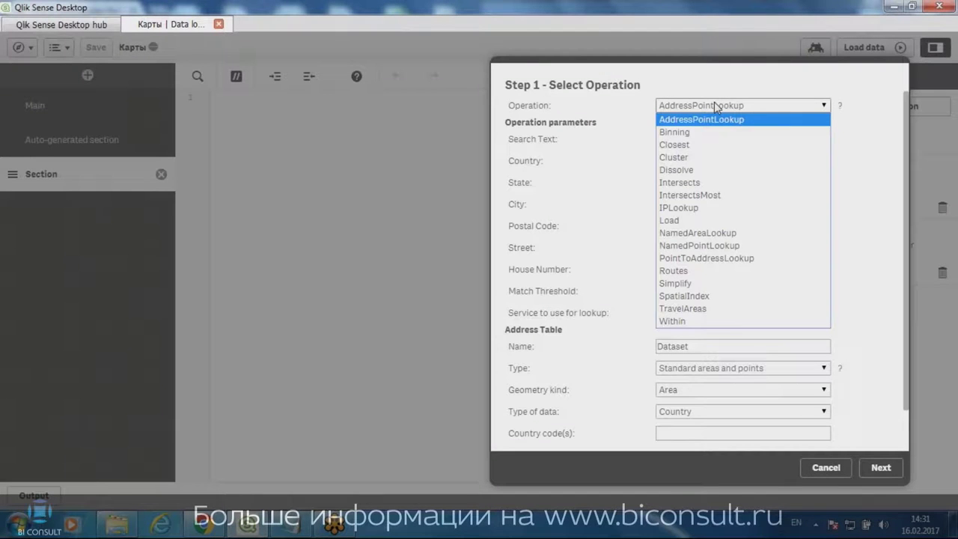
left_click(696, 170)
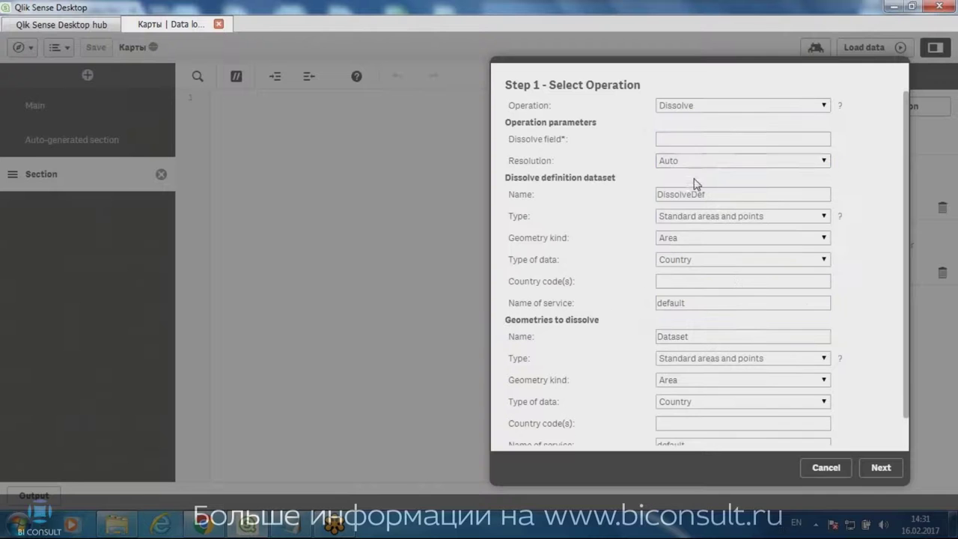
left_click(700, 140)
type("Na")
key("BackSpace")
key("BackSpace")
key("alt+shift")
type("Менед")
type("жер")
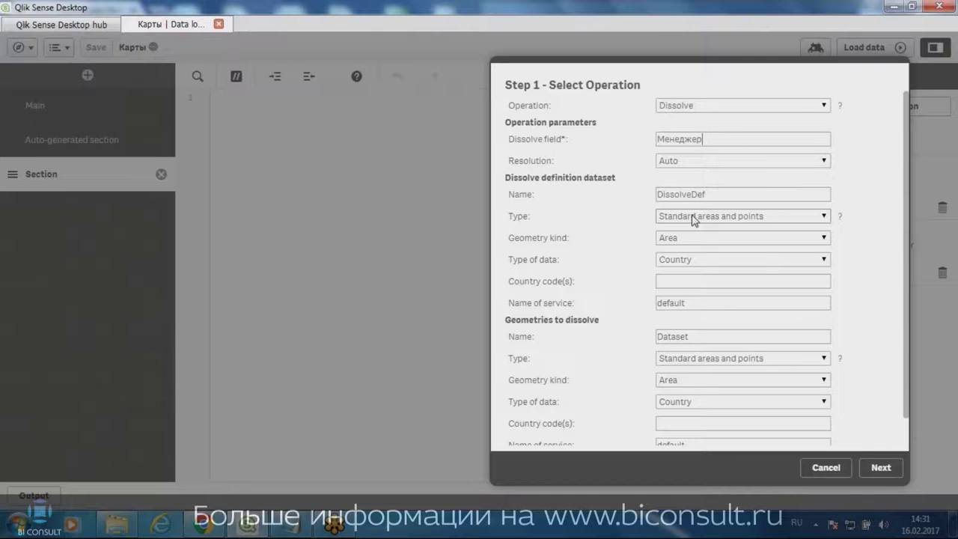
- Set the dissolve definition dataset's type to Loaded table, with Районы as the table name
left_click(693, 217)
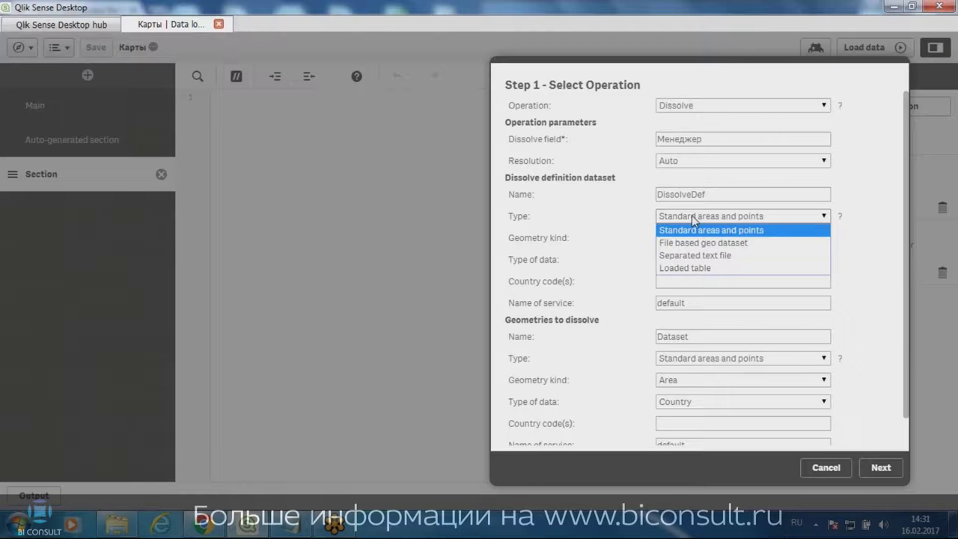
left_click(696, 267)
left_click(686, 238)
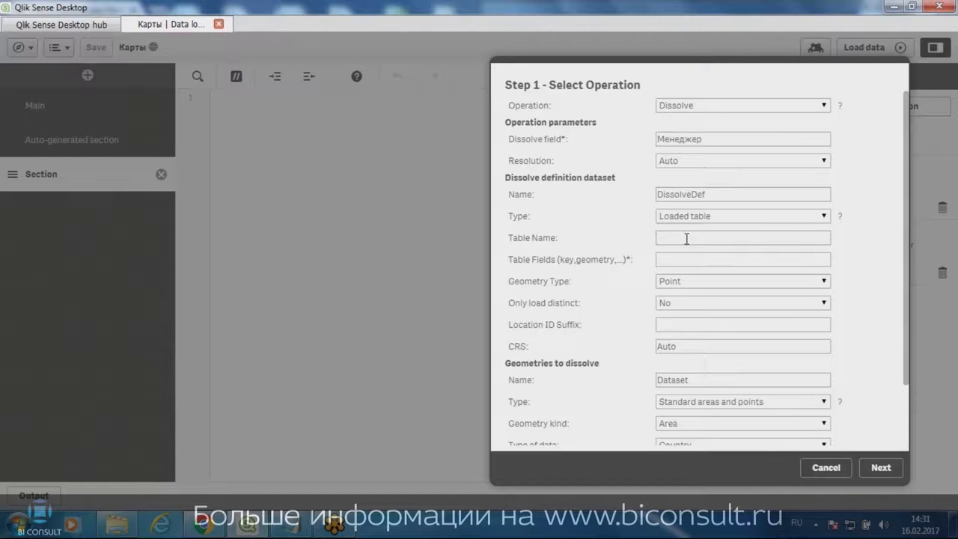
type("Районы")
- Enter РайонНазвание, РайонНазвание, Менеджер as the table fields of the dissolve definition dataset
type("Ра")
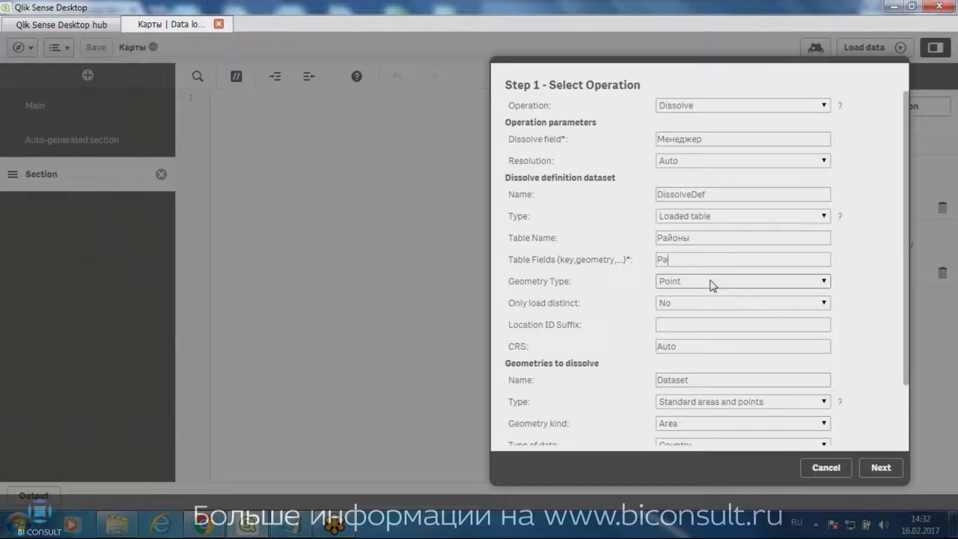
type("йонНазвание, РайонНа")
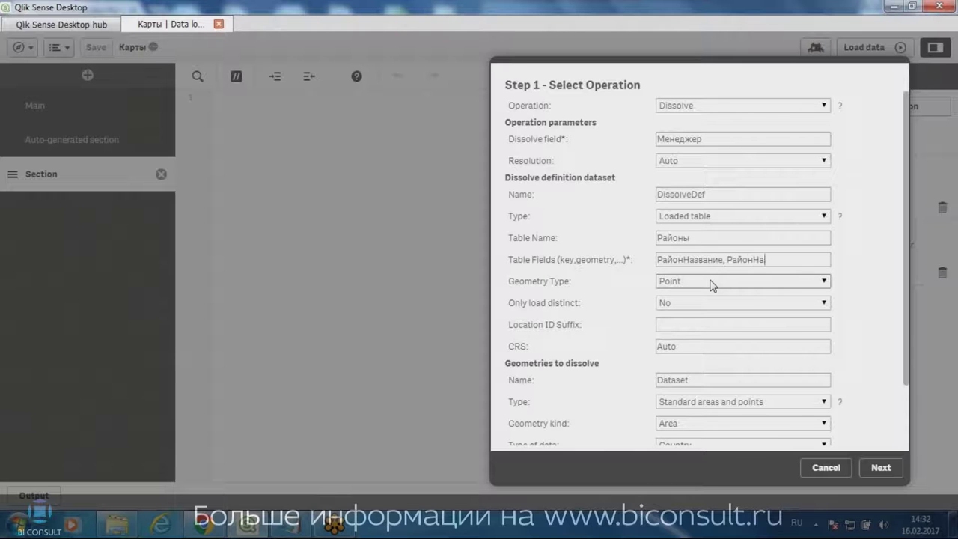
type("звание,")
type(" Мане")
type("ер")
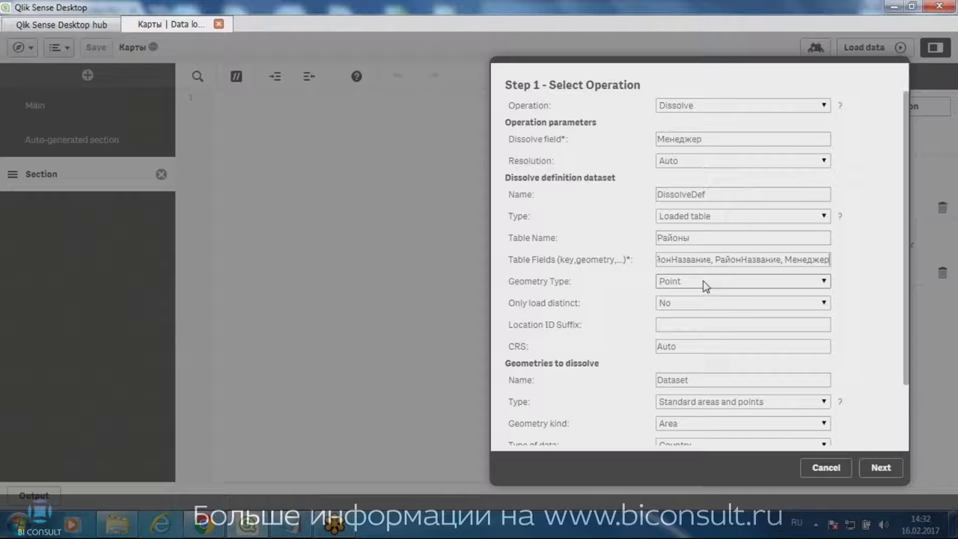
- Set the dissolve definition's geometry type to Location Named Area and the geometries to dissolve type to None, and proceed to data selection
left_click(704, 283)
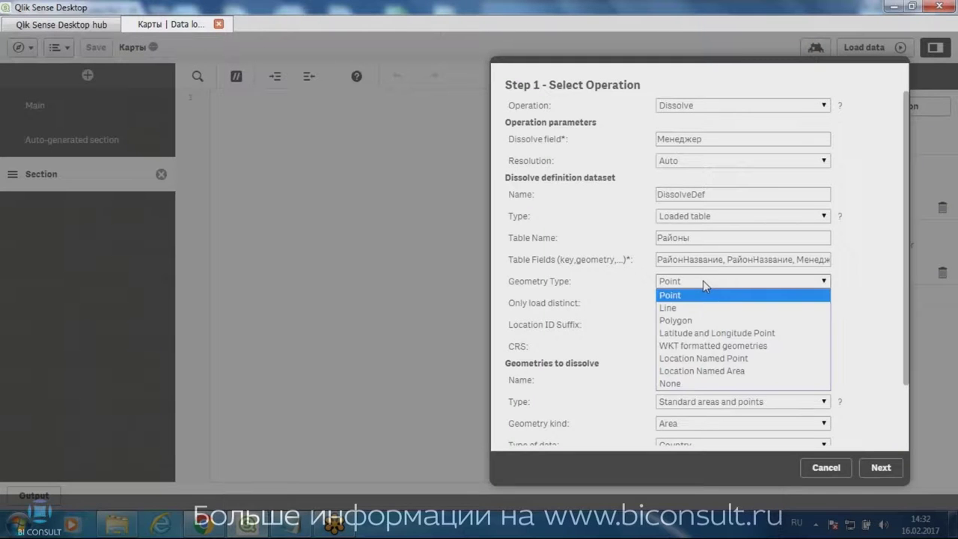
left_click(704, 282)
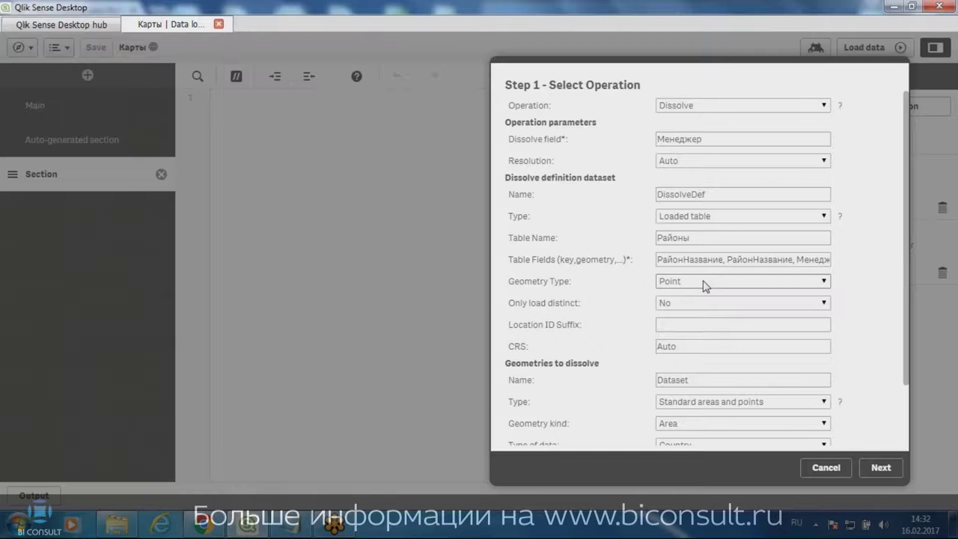
left_click(704, 283)
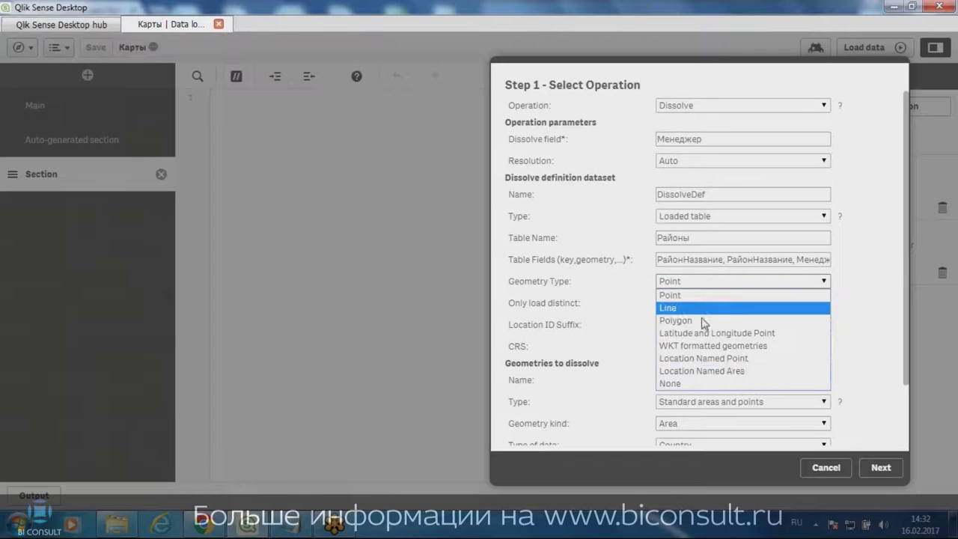
left_click(719, 371)
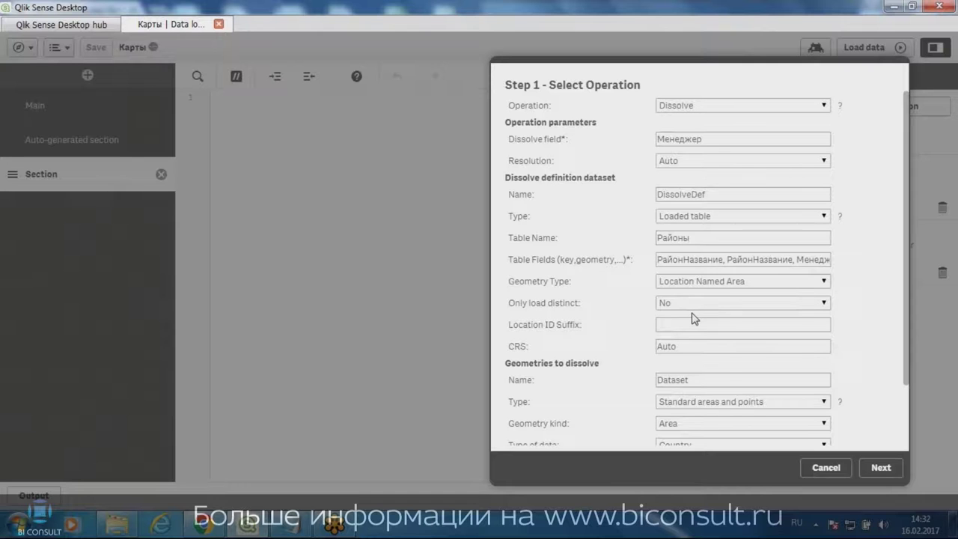
left_click(686, 404)
left_click(691, 464)
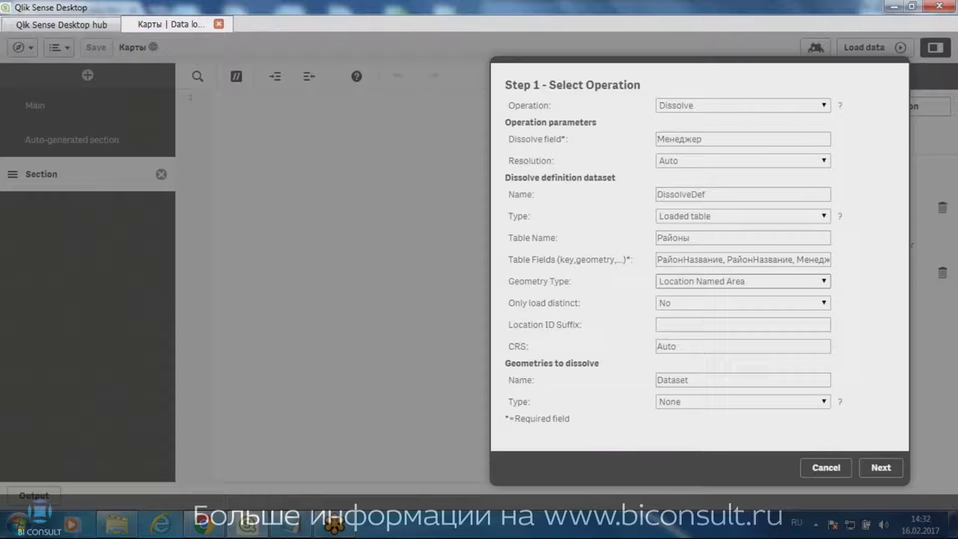
left_click(881, 467)
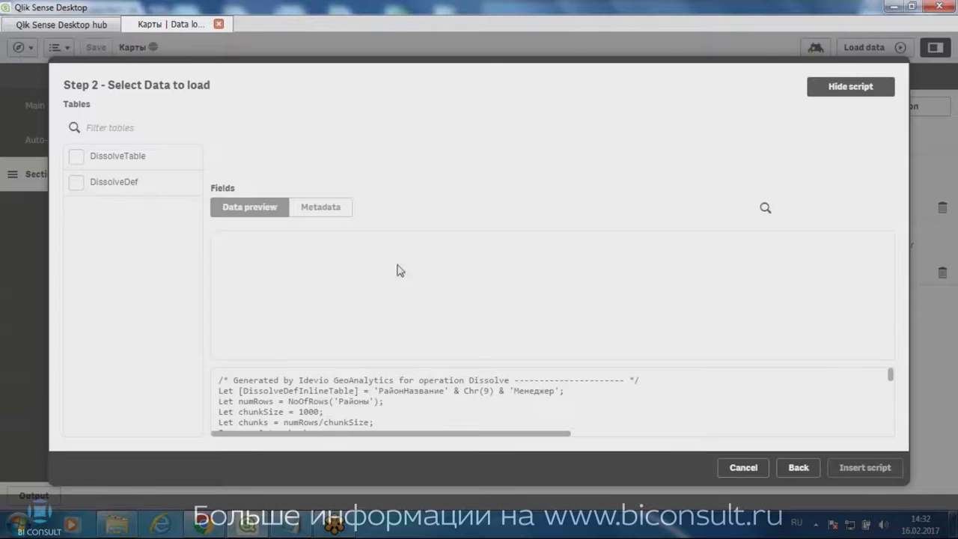
- Select the DissolveTable and DissolveDef tables with all their fields and insert the generated load script
mouse_move(891, 376)
left_mouse_down()
mouse_move(890, 424)
mouse_move(891, 381)
left_mouse_up()
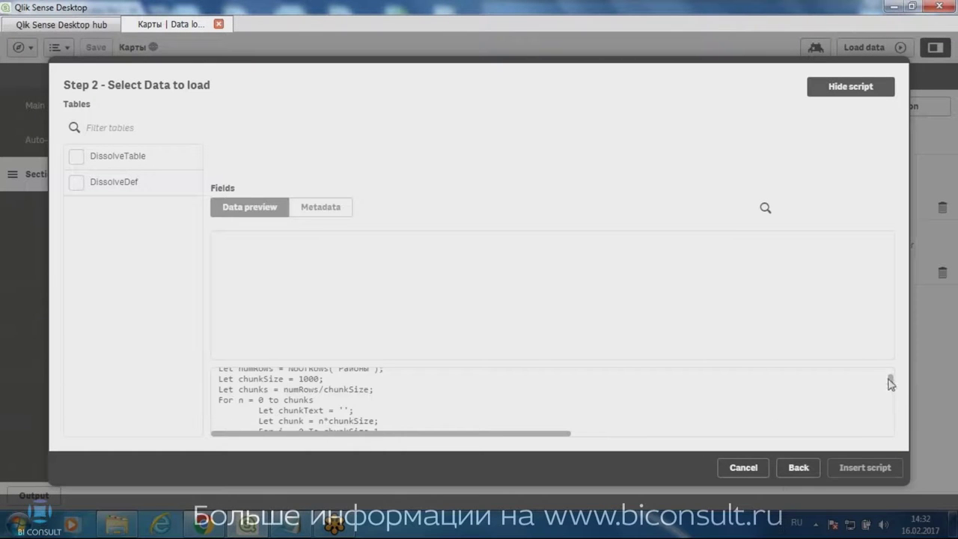
left_click(76, 156)
left_click(71, 186)
left_click(75, 183)
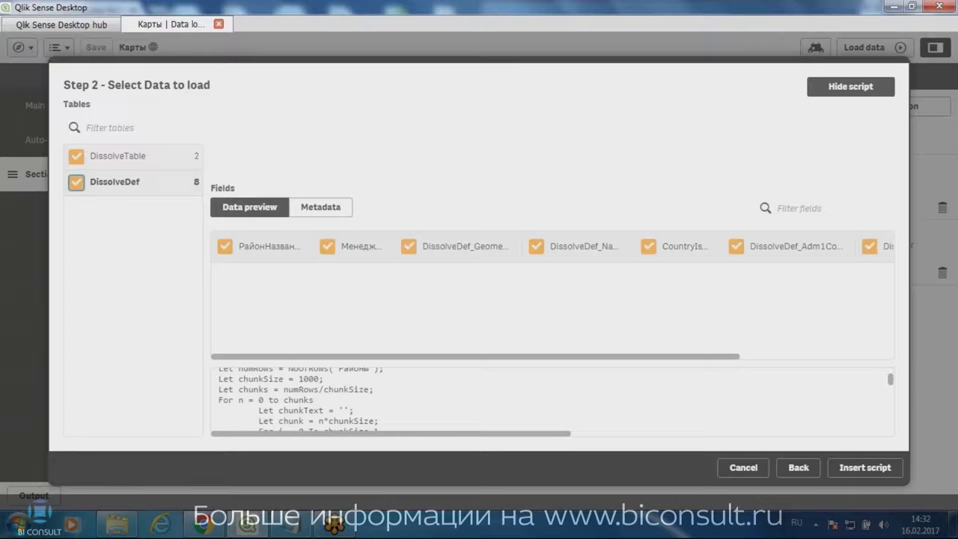
left_click(860, 470)
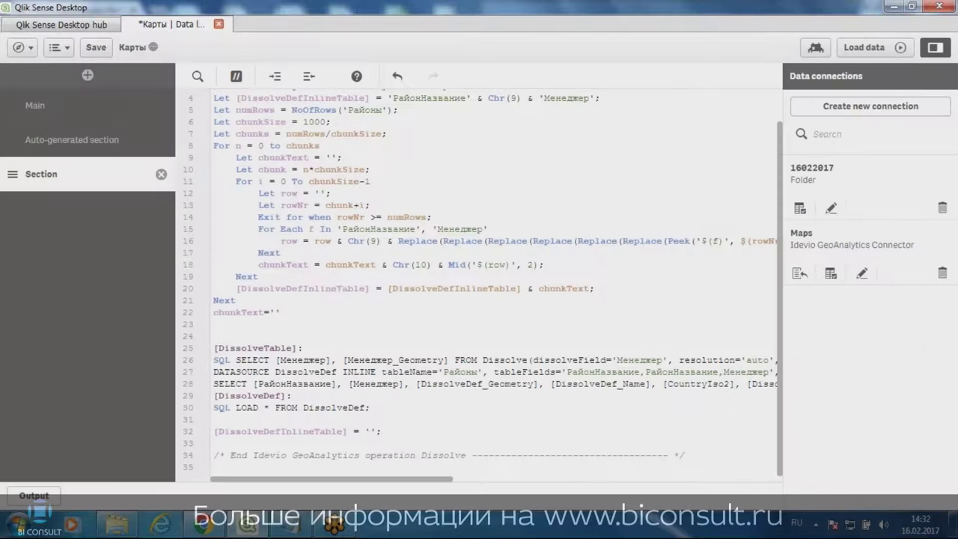
- Look through the generated Dissolve script in the new section and save the app
scroll(337, 260, "up", 1)
scroll(244, 137, "down", 1)
scroll(292, 212, "up", 1)
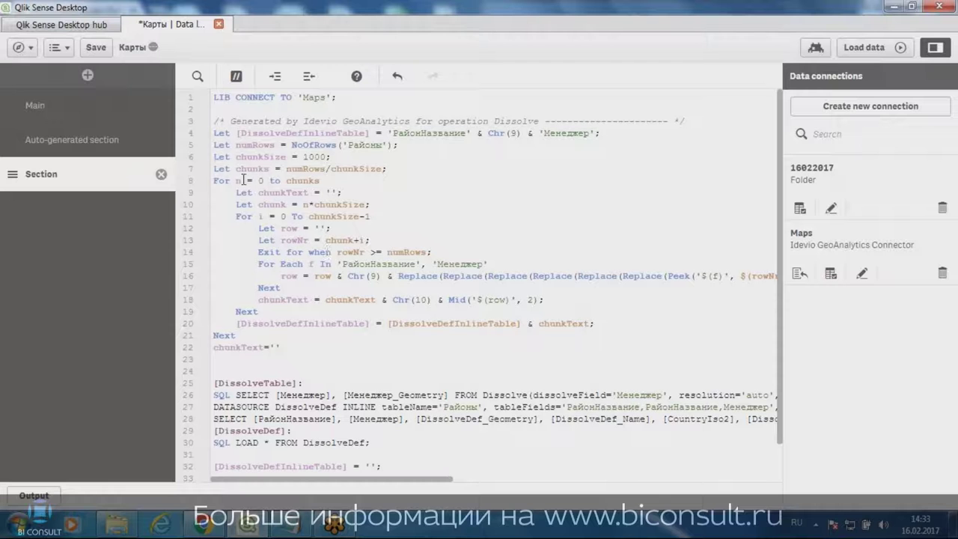
left_click(96, 47)
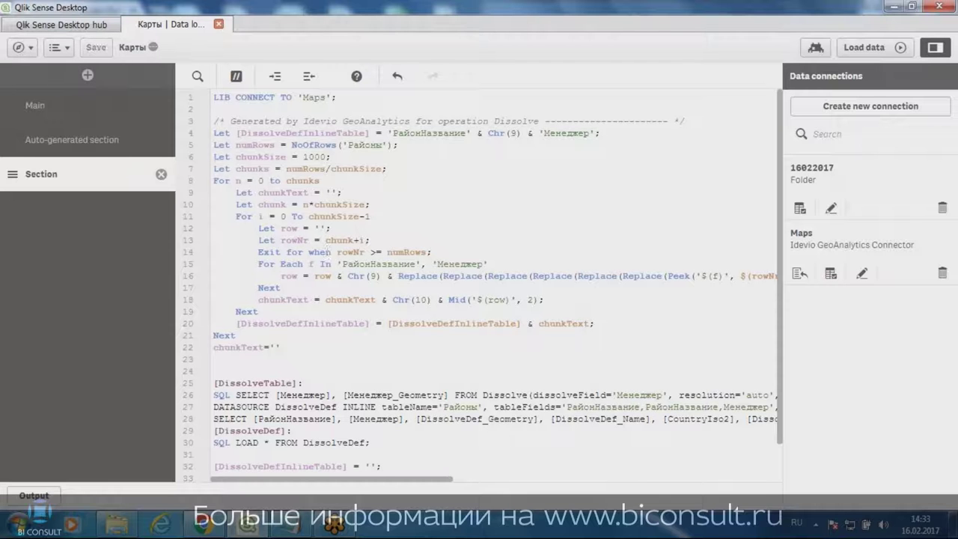
- Copy 'Менеджер '&(mod(RowNo(),5)+1) as Менеджер from the Notepad code file into the Районы load as the last field, after Численность населения
left_click(77, 144)
scroll(312, 374, "down", 2)
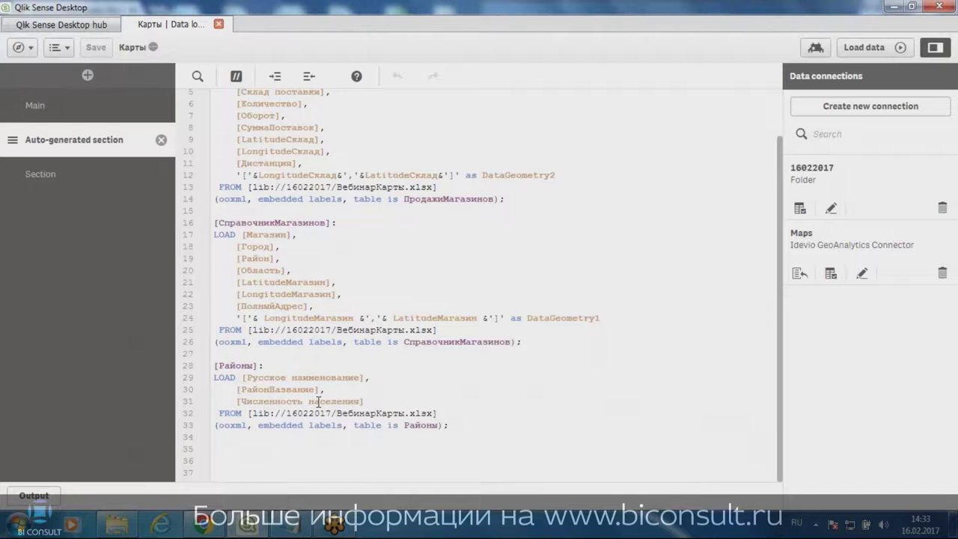
left_click(292, 526)
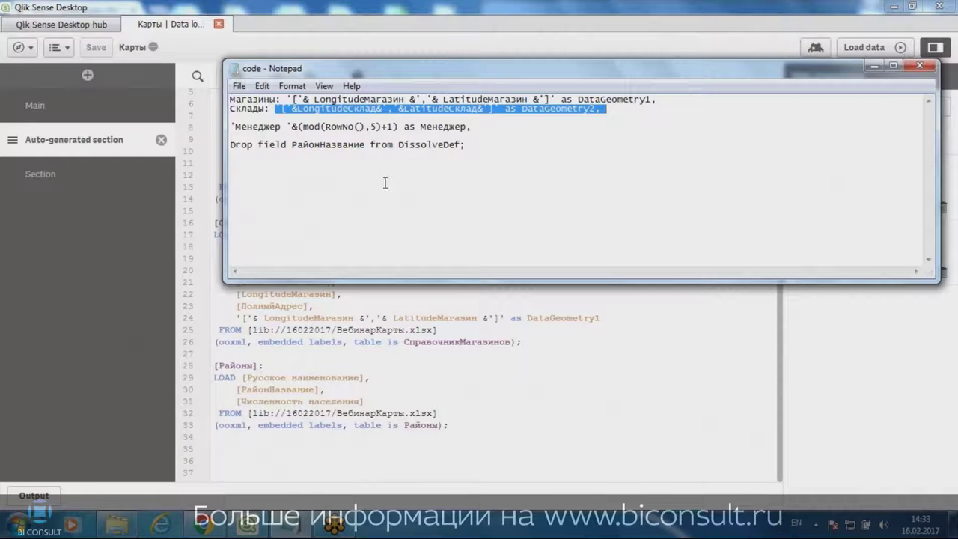
left_click_drag(470, 127, 222, 126)
key("ctrl+c")
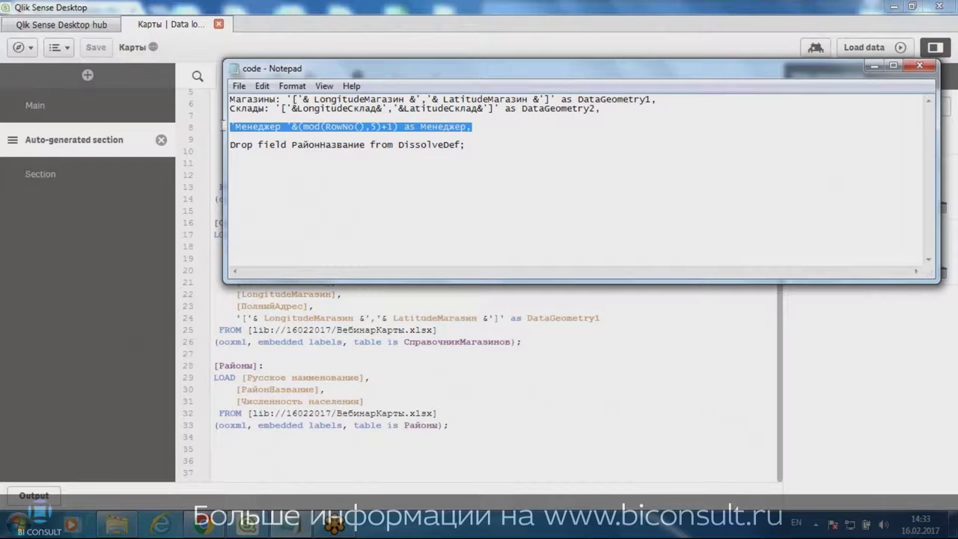
left_click(244, 6)
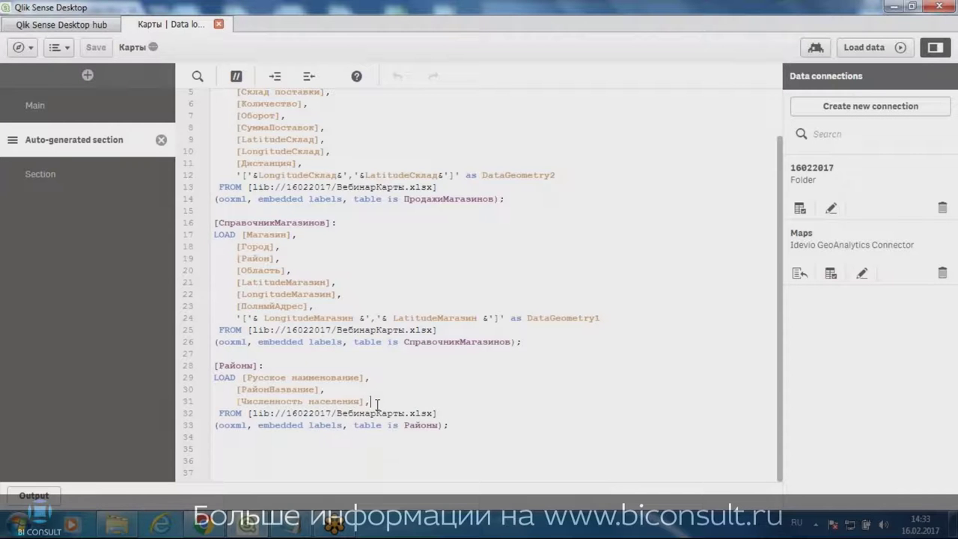
key("Return")
key("ctrl+v")
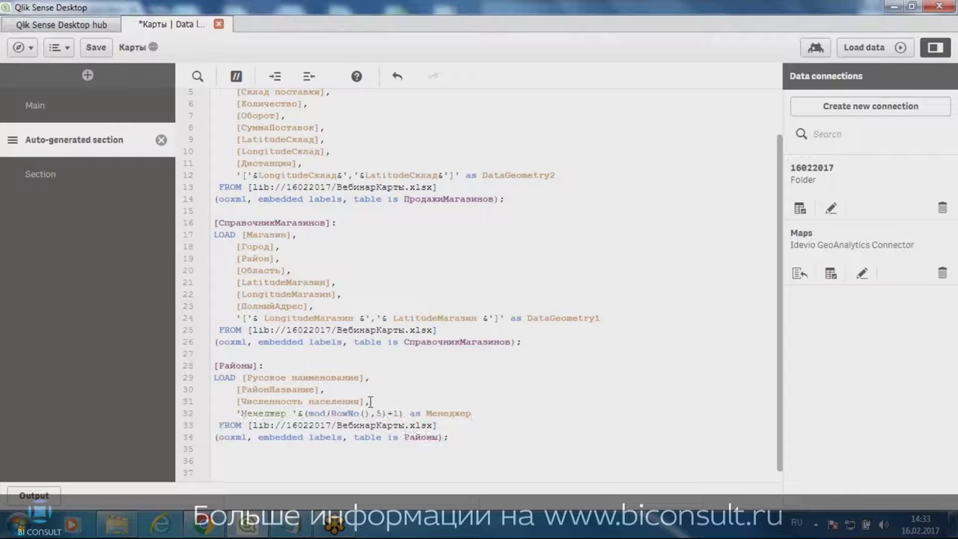
- Copy Drop field РайонНазвание from DissolveDef; from the Notepad code file to the end of the Dissolve script section
left_click(67, 192)
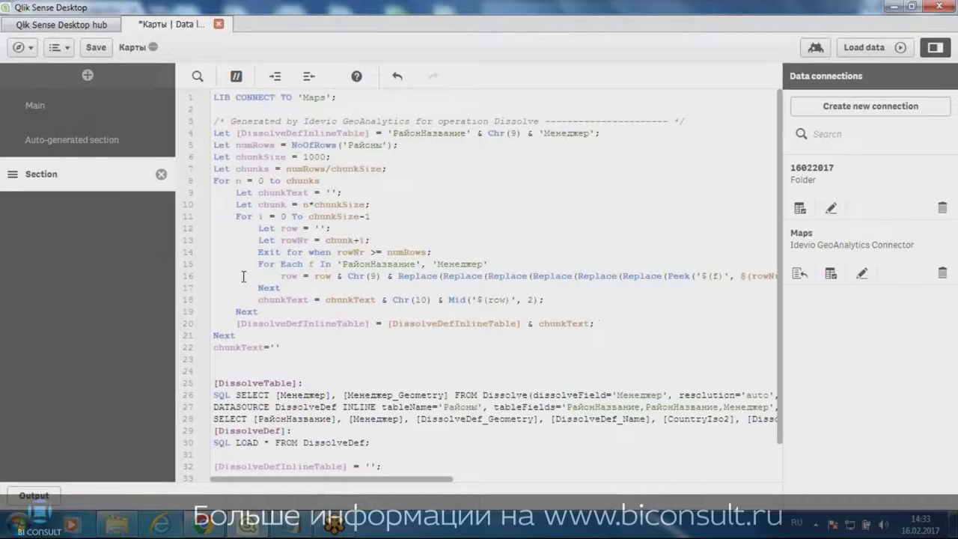
scroll(338, 323, "down", 1)
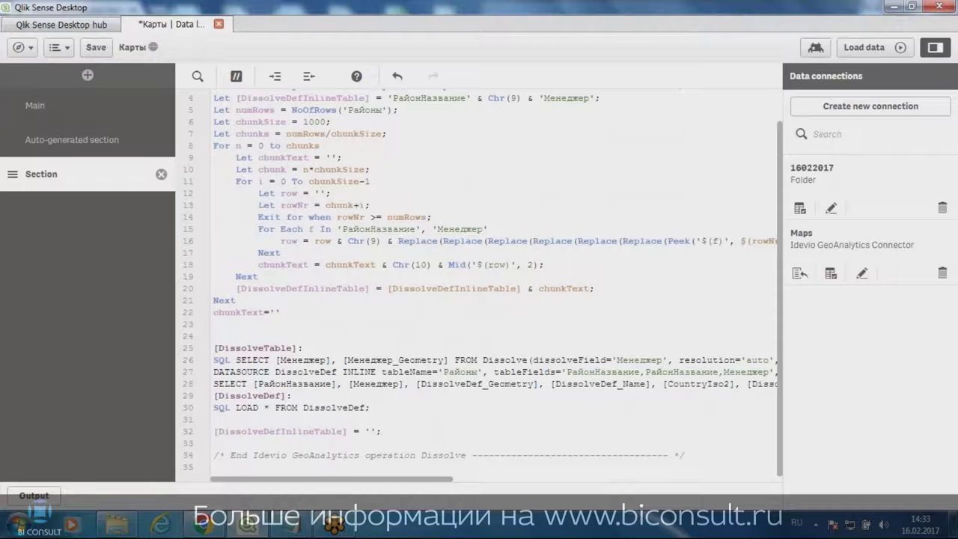
left_click(292, 524)
left_click_drag(470, 145, 227, 147)
key("ctrl+c")
left_click(232, 467)
key("ctrl+v")
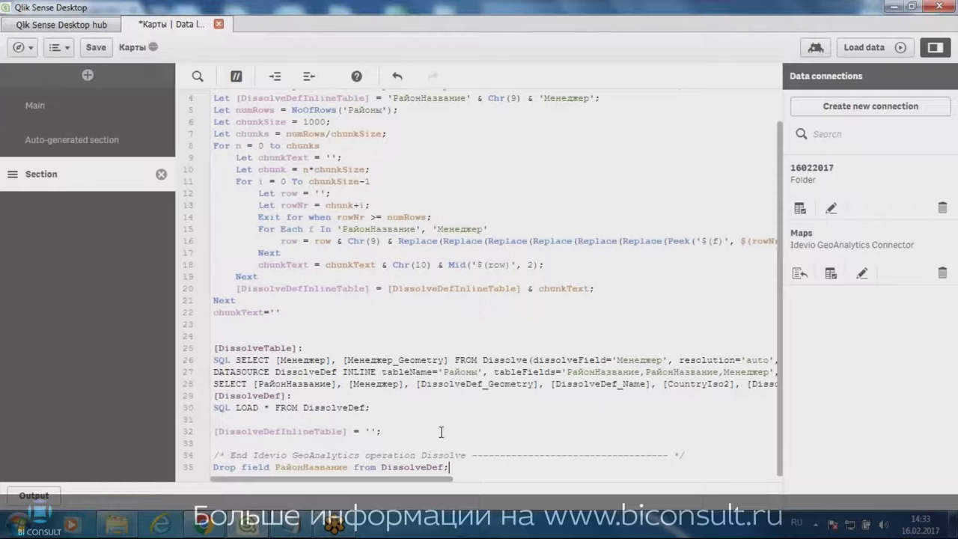
left_click_drag(275, 467, 348, 469)
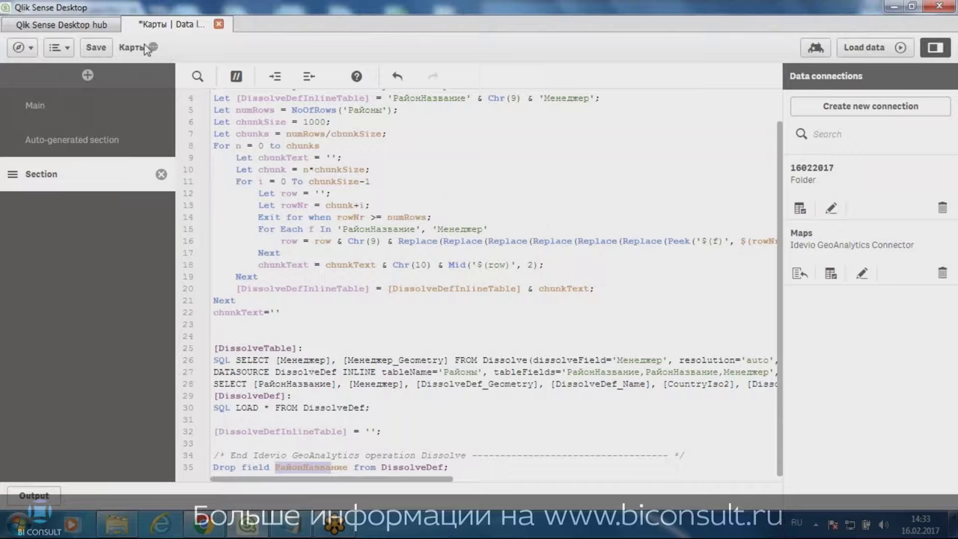
- Save the script, load the data and dismiss the load progress report
left_click(94, 49)
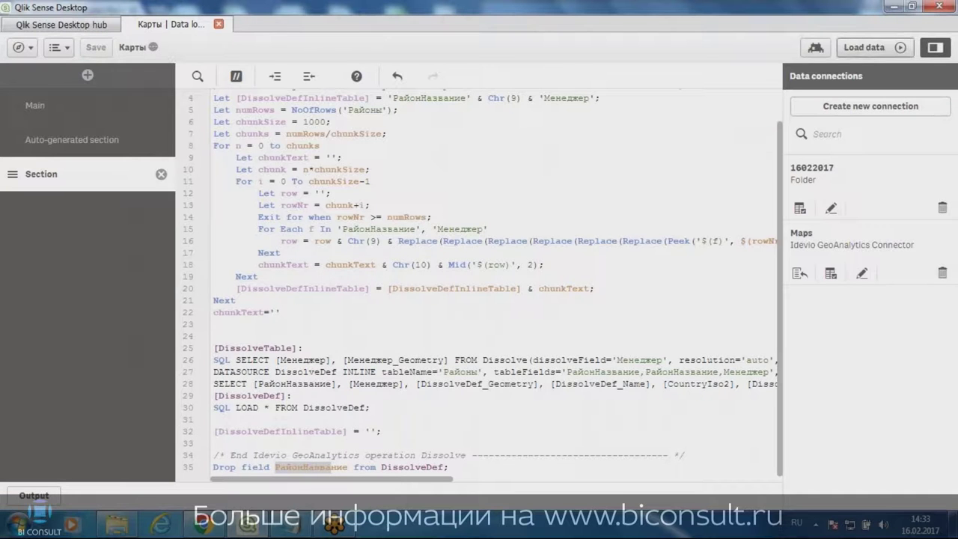
left_click(869, 51)
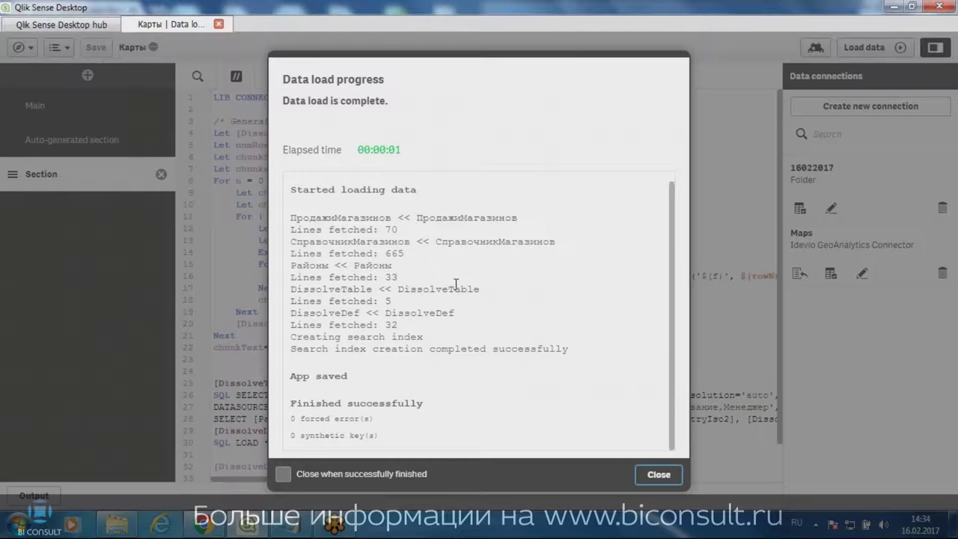
left_click(659, 478)
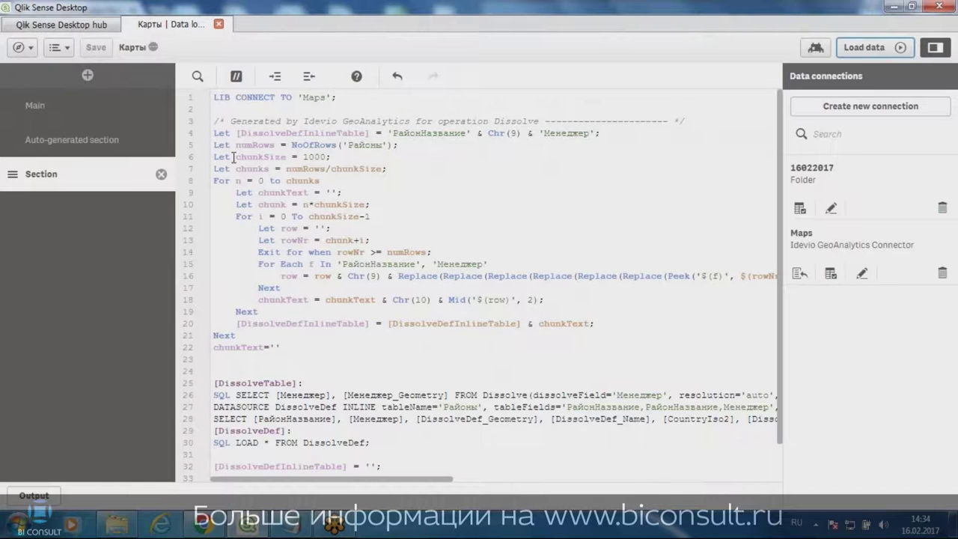
- Create a new sheet with the default title from the app overview and open it for editing
left_click(19, 47)
left_click(34, 188)
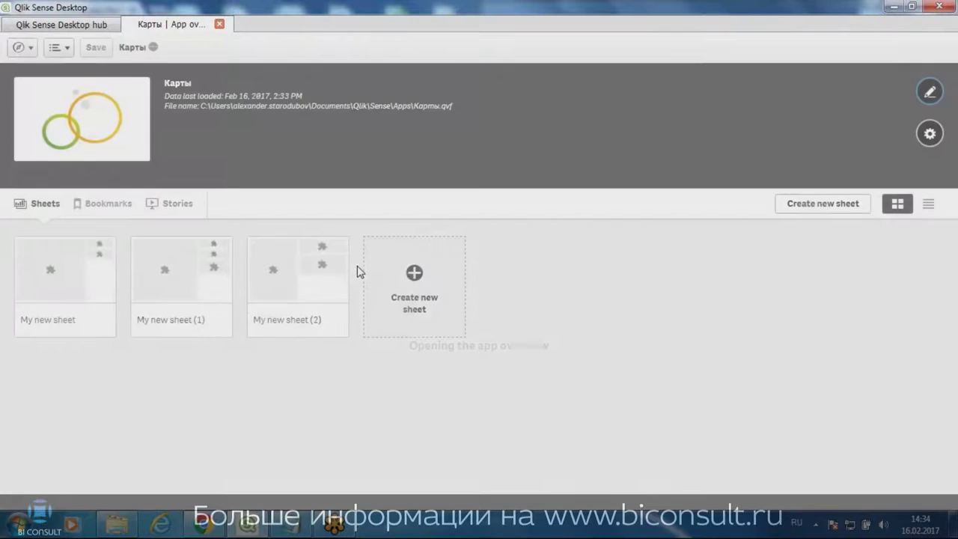
left_click(408, 281)
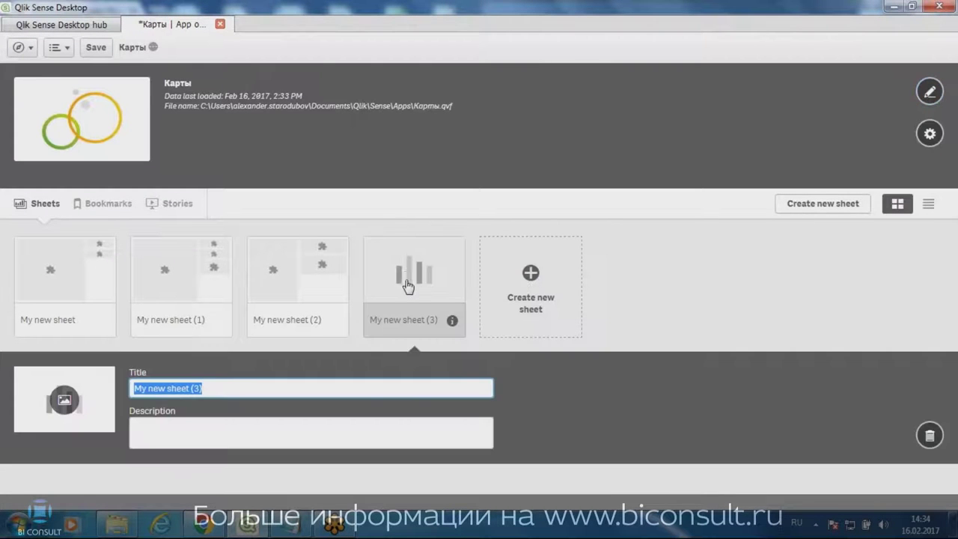
left_click(408, 281)
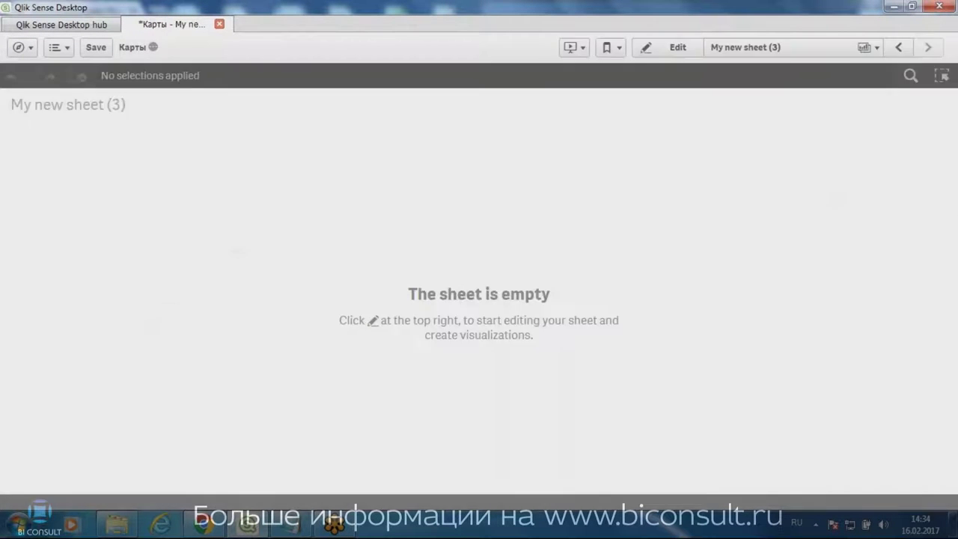
left_click(659, 50)
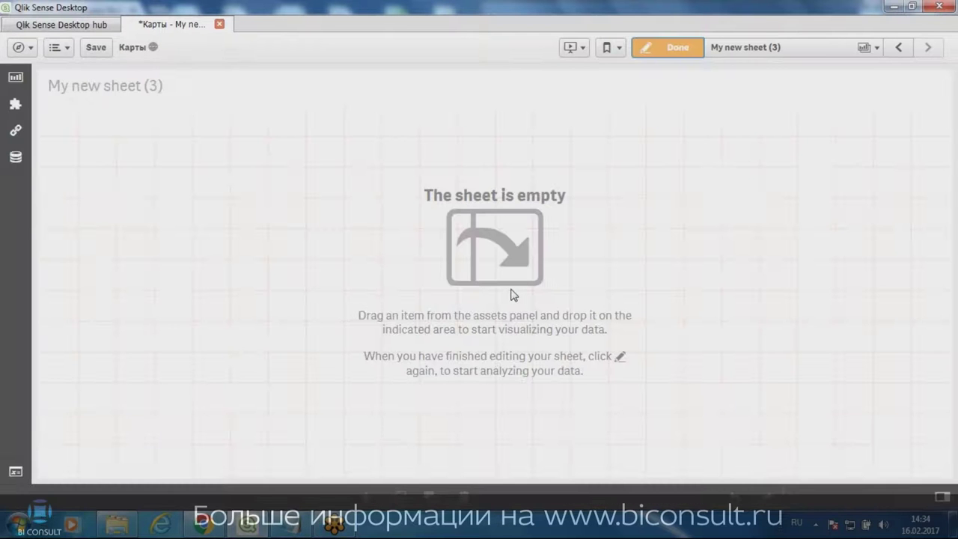